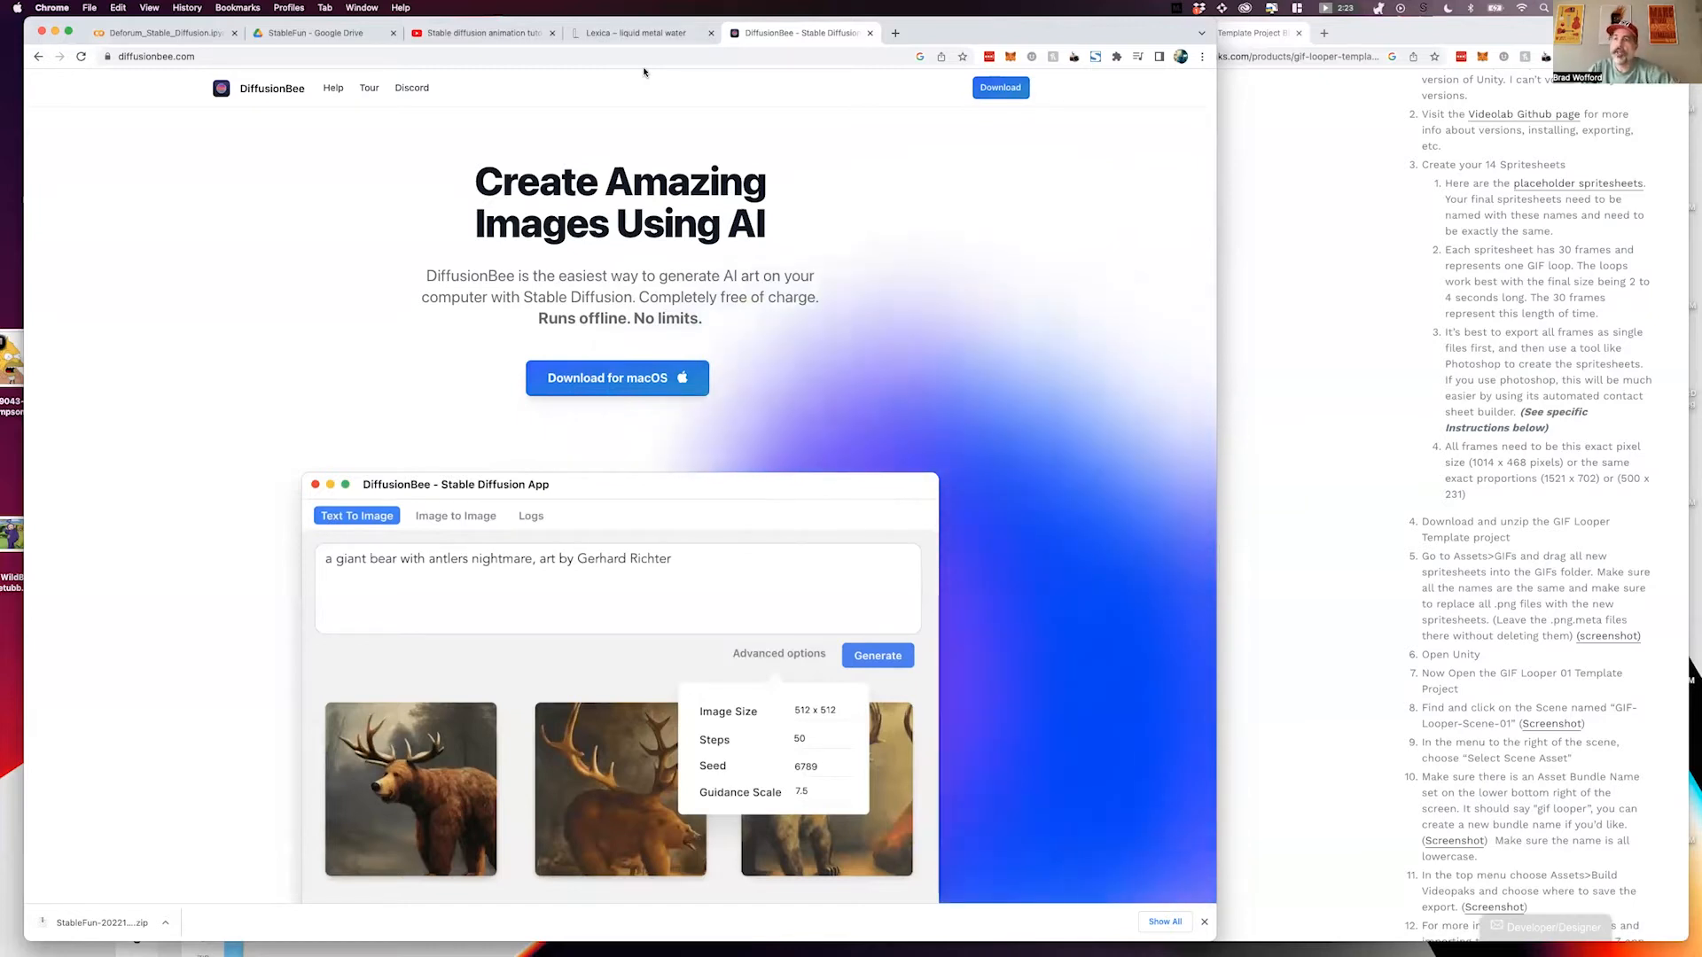
Switch to Lexica, close the open image and browse the search results for liquid metal water.
{"action": "left_click", "coordinate": [647, 36]}
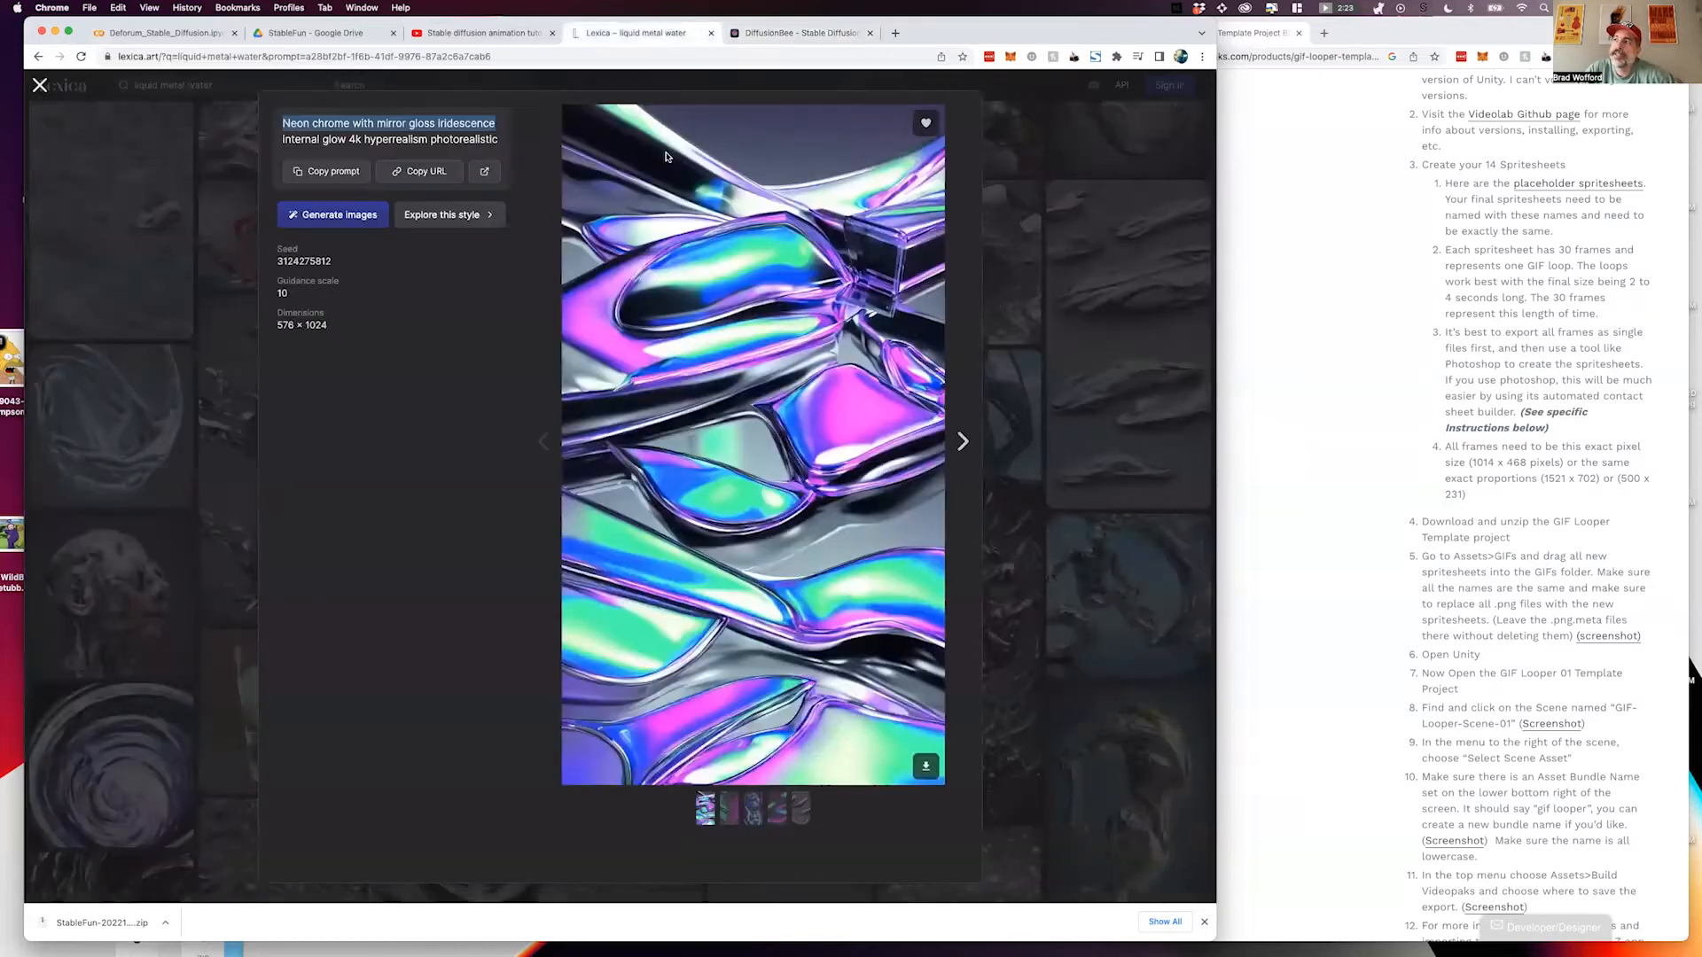
{"action": "left_click", "coordinate": [160, 124]}
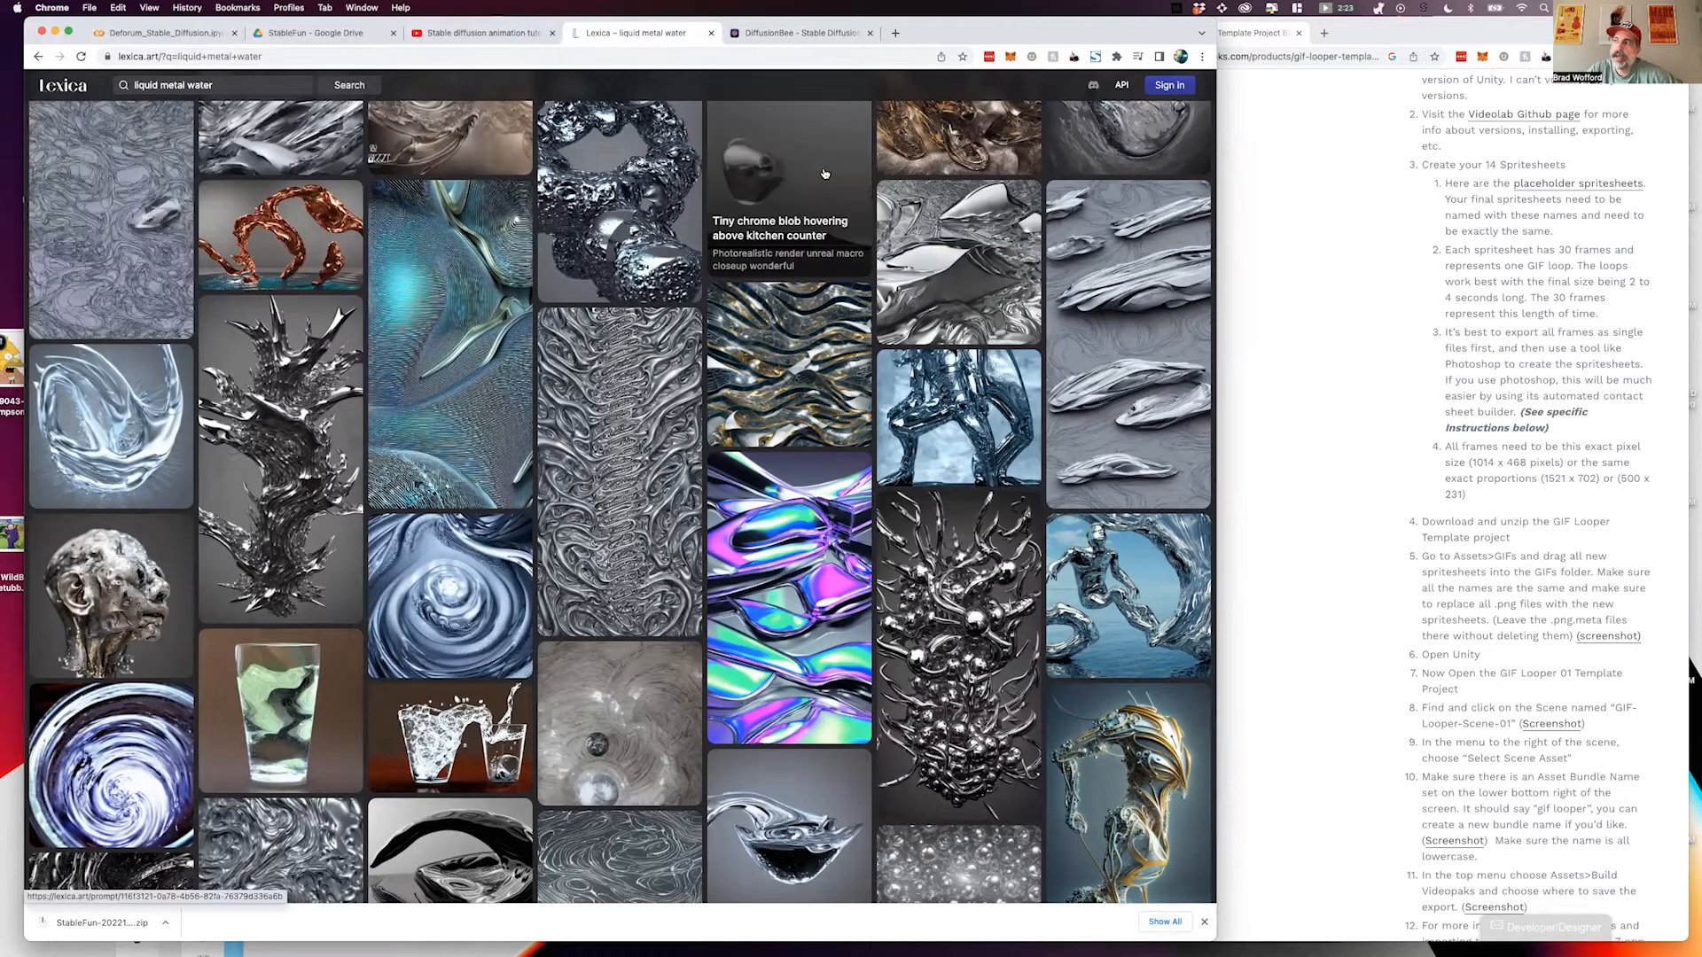
{"action": "scroll", "coordinate": [823, 173], "scroll_direction": "up", "scroll_amount": 2}
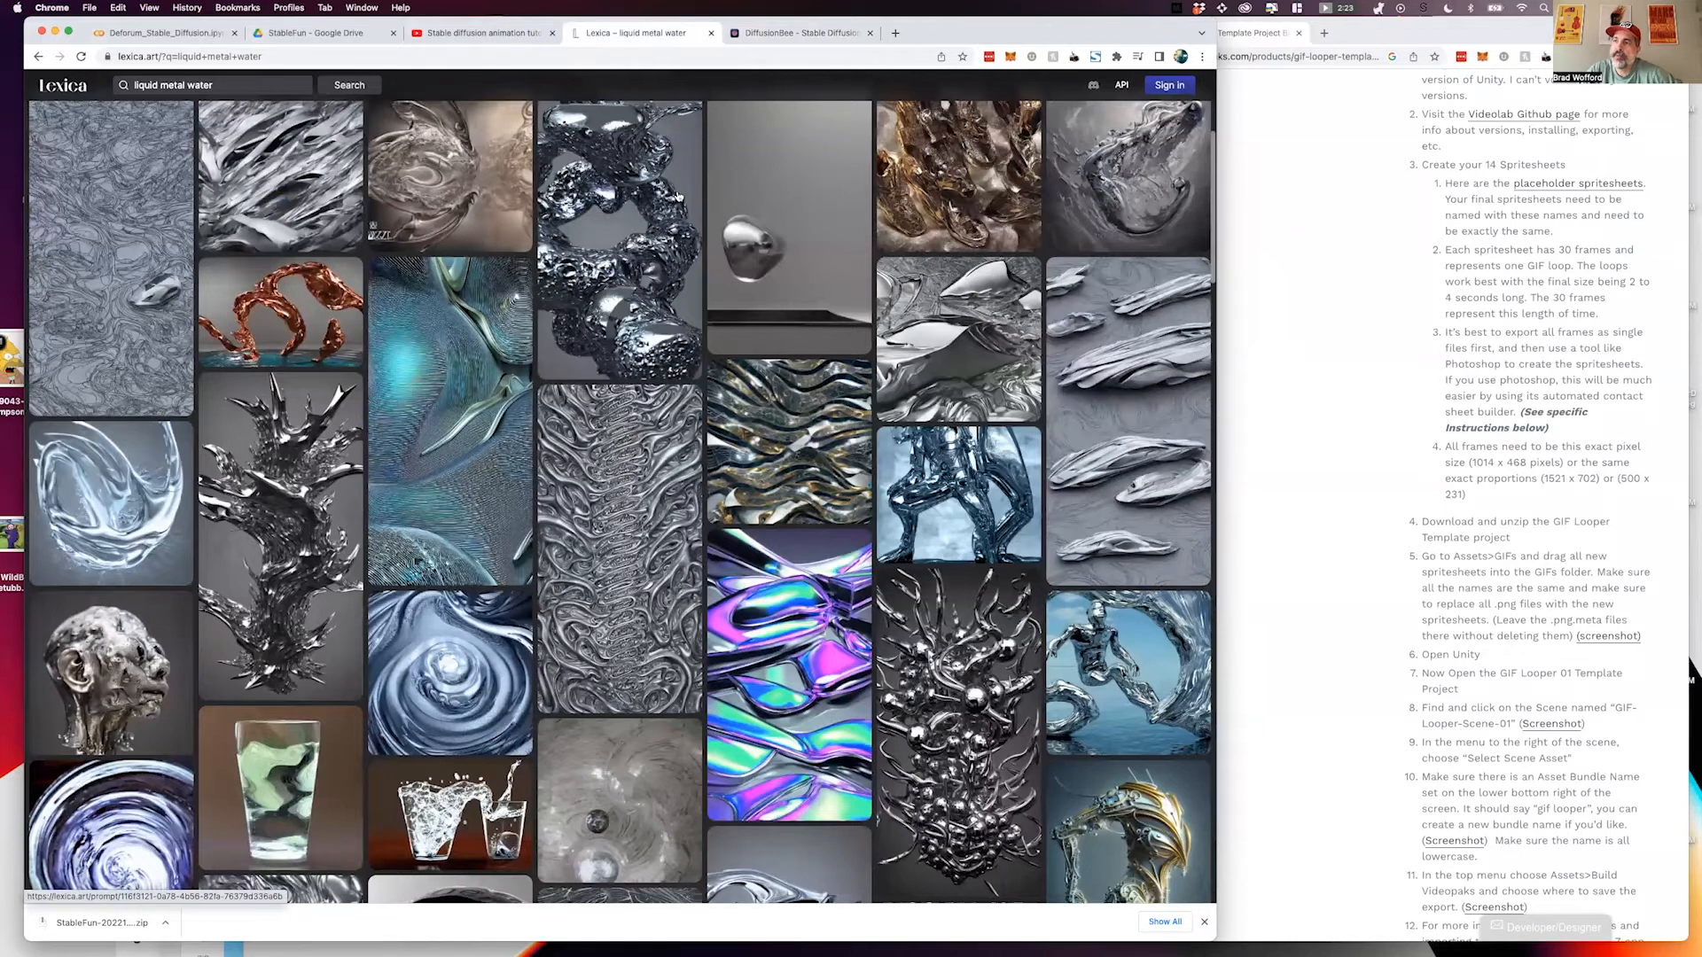
{"action": "scroll", "coordinate": [676, 195], "scroll_direction": "down", "scroll_amount": 3}
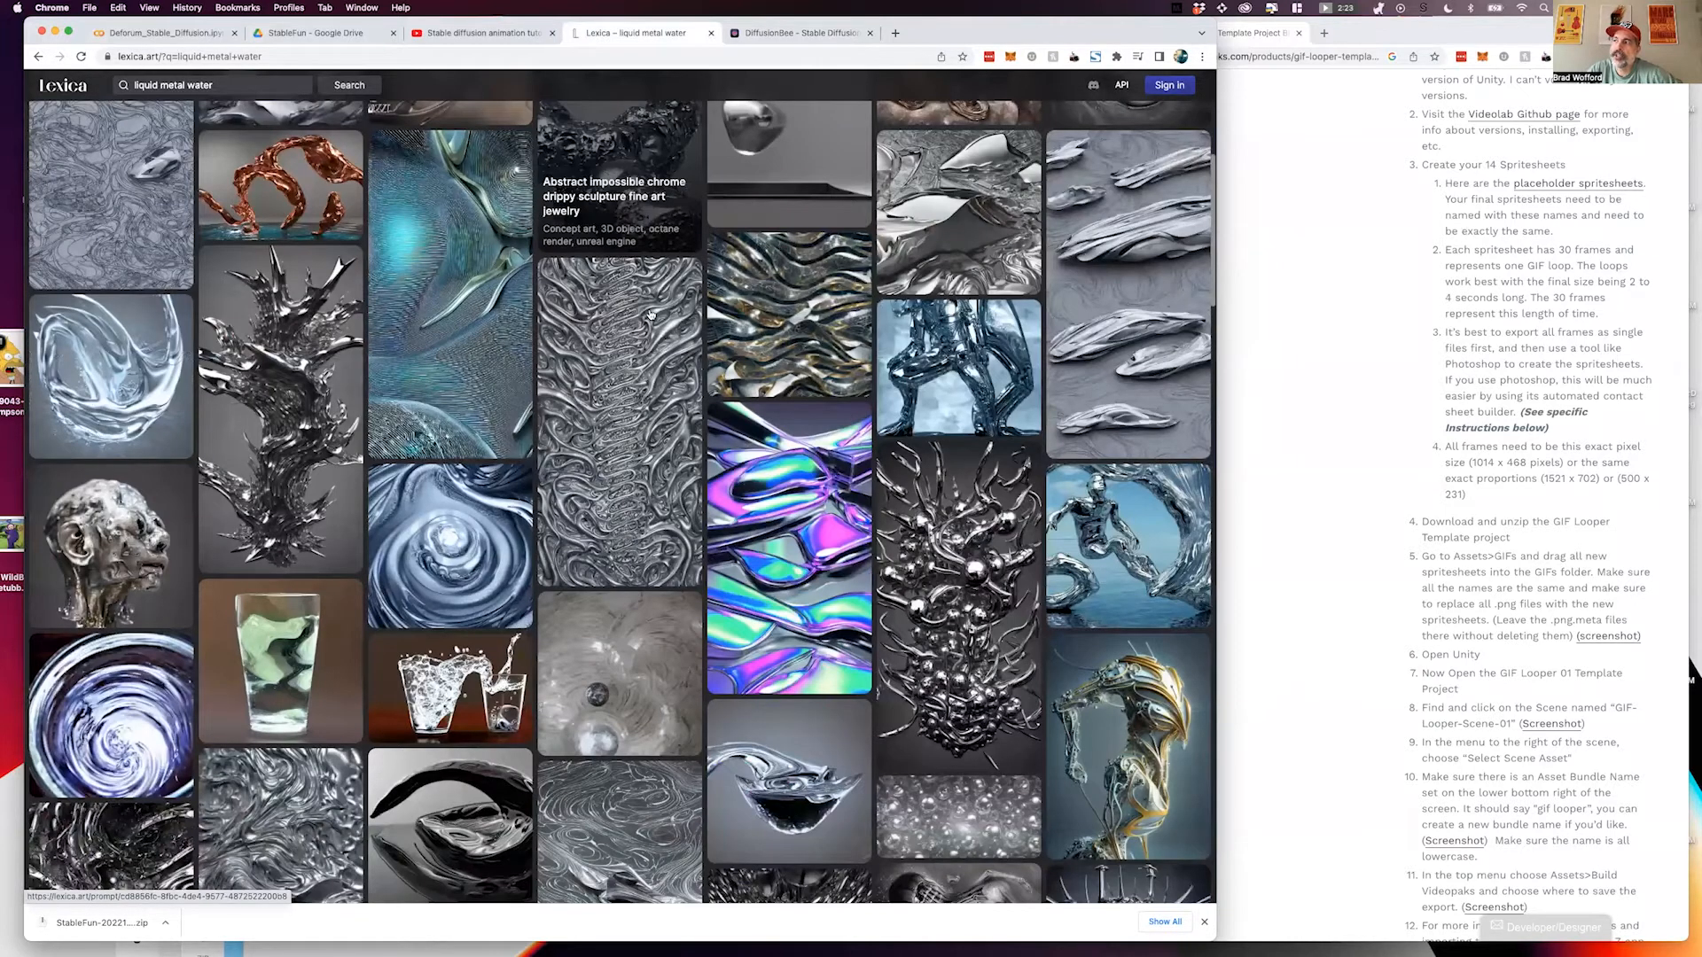
View the iridescent neon chrome image with its prompt details and variations, and return to the results.
{"action": "left_click", "coordinate": [785, 434]}
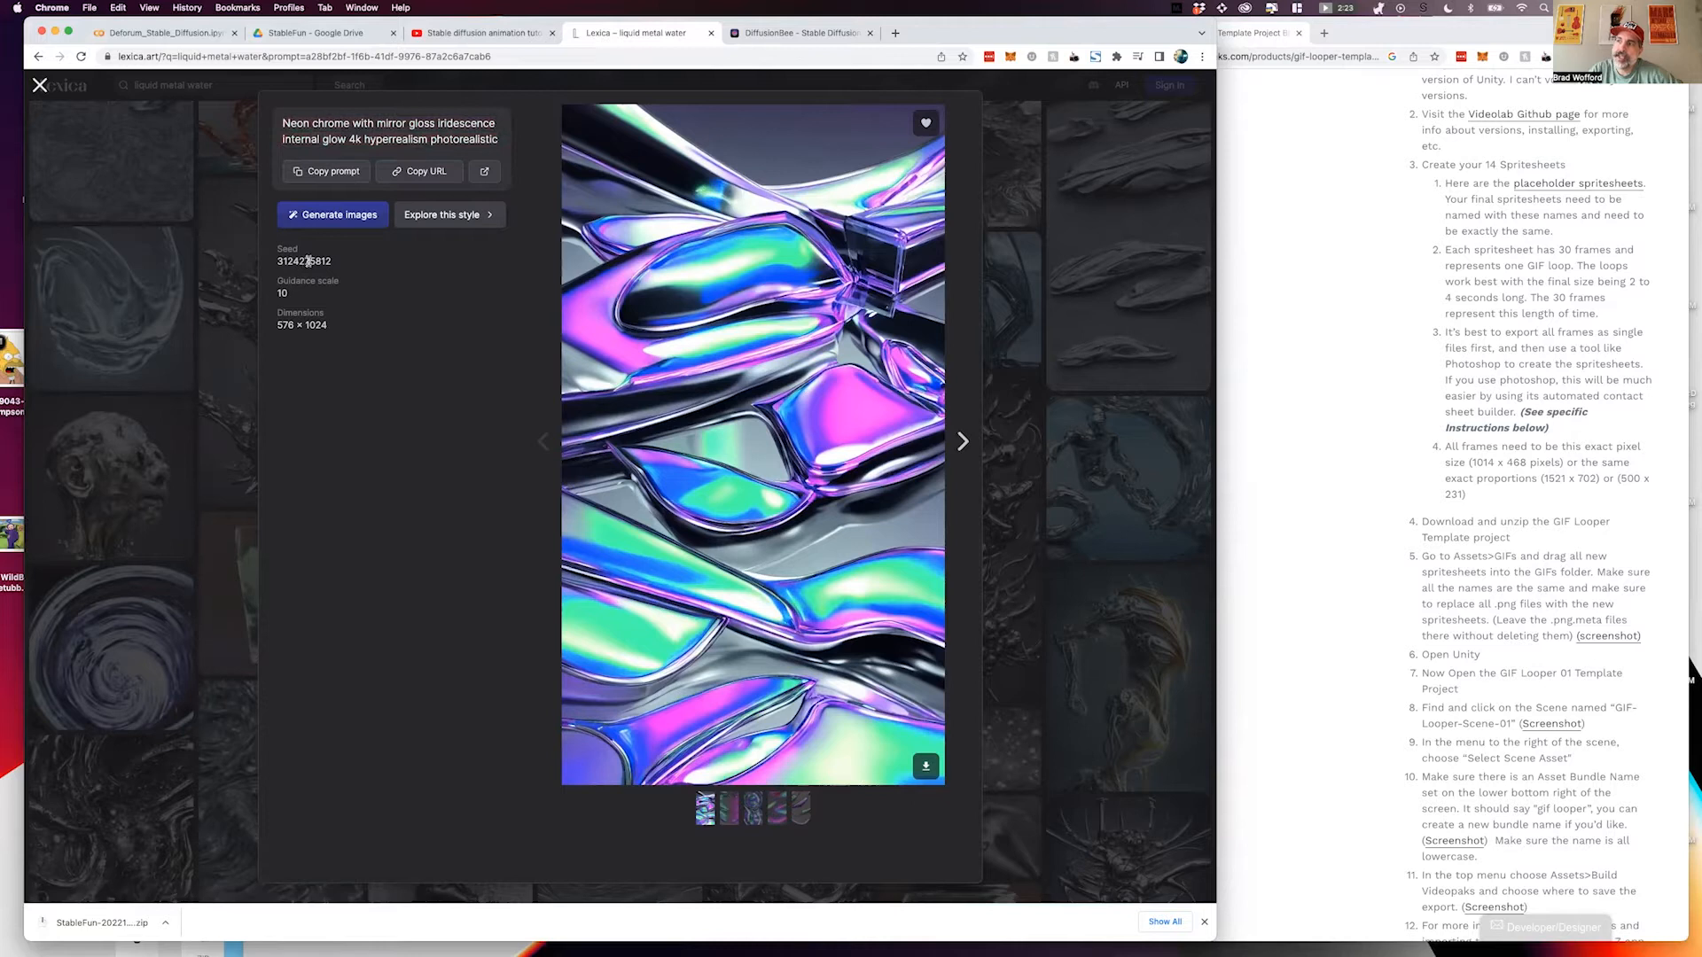
{"action": "left_click", "coordinate": [727, 822]}
{"action": "left_click", "coordinate": [753, 816]}
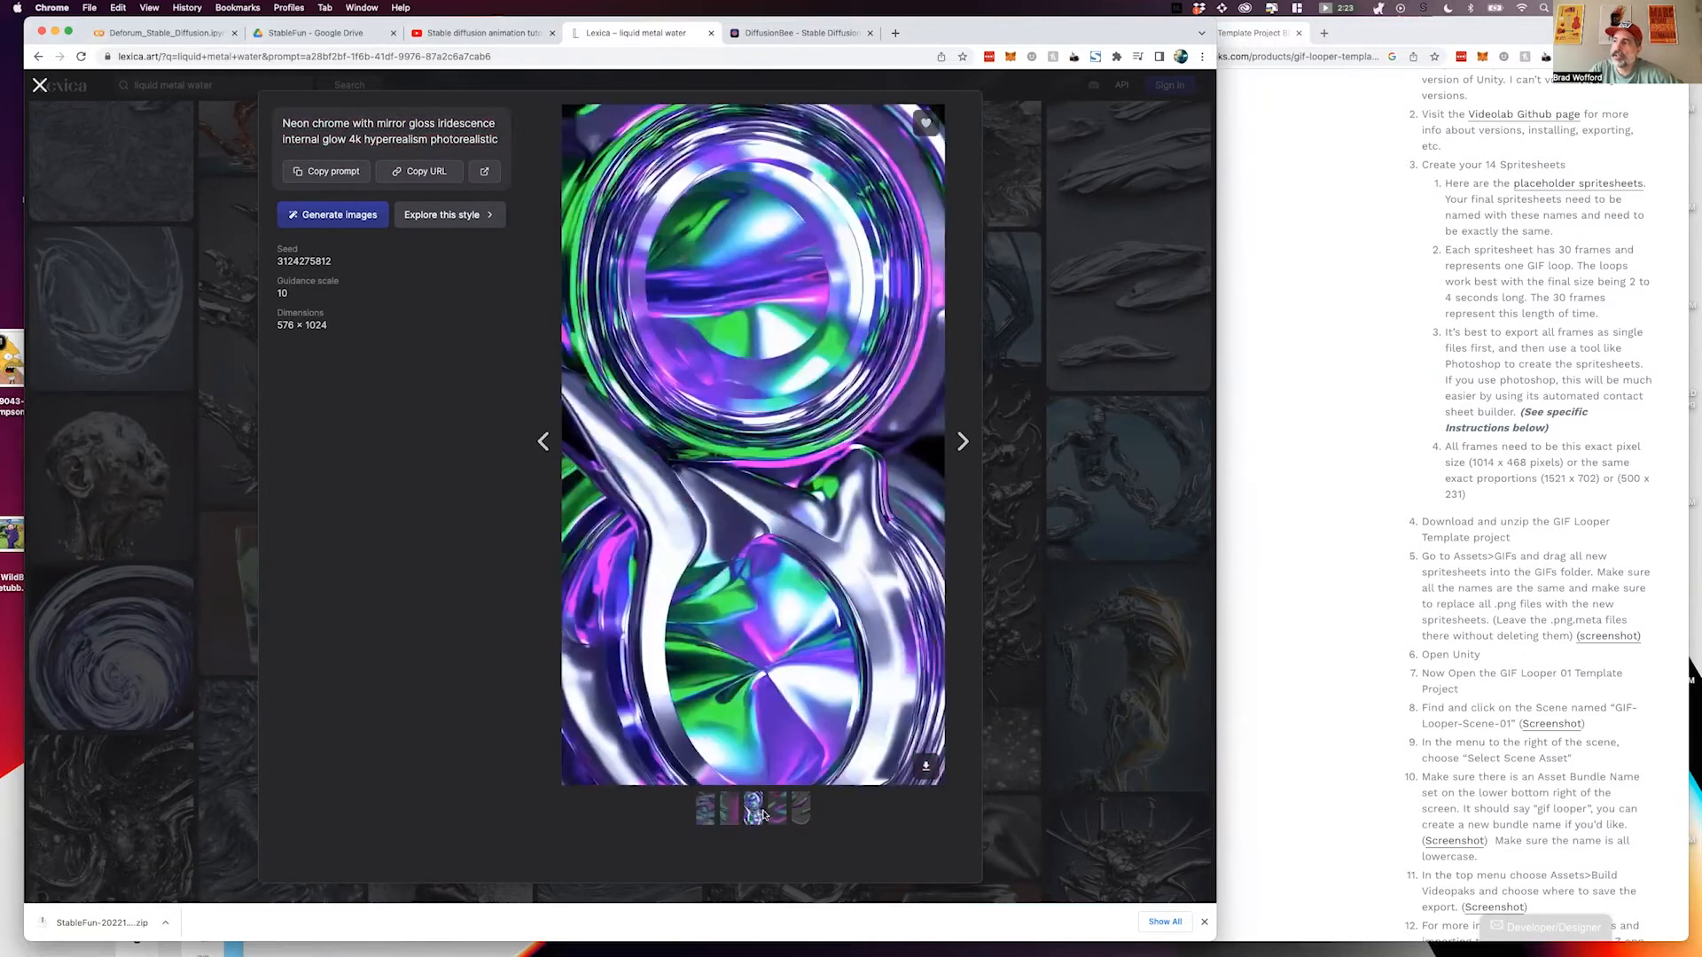
{"action": "left_click", "coordinate": [777, 814]}
{"action": "left_click", "coordinate": [793, 814]}
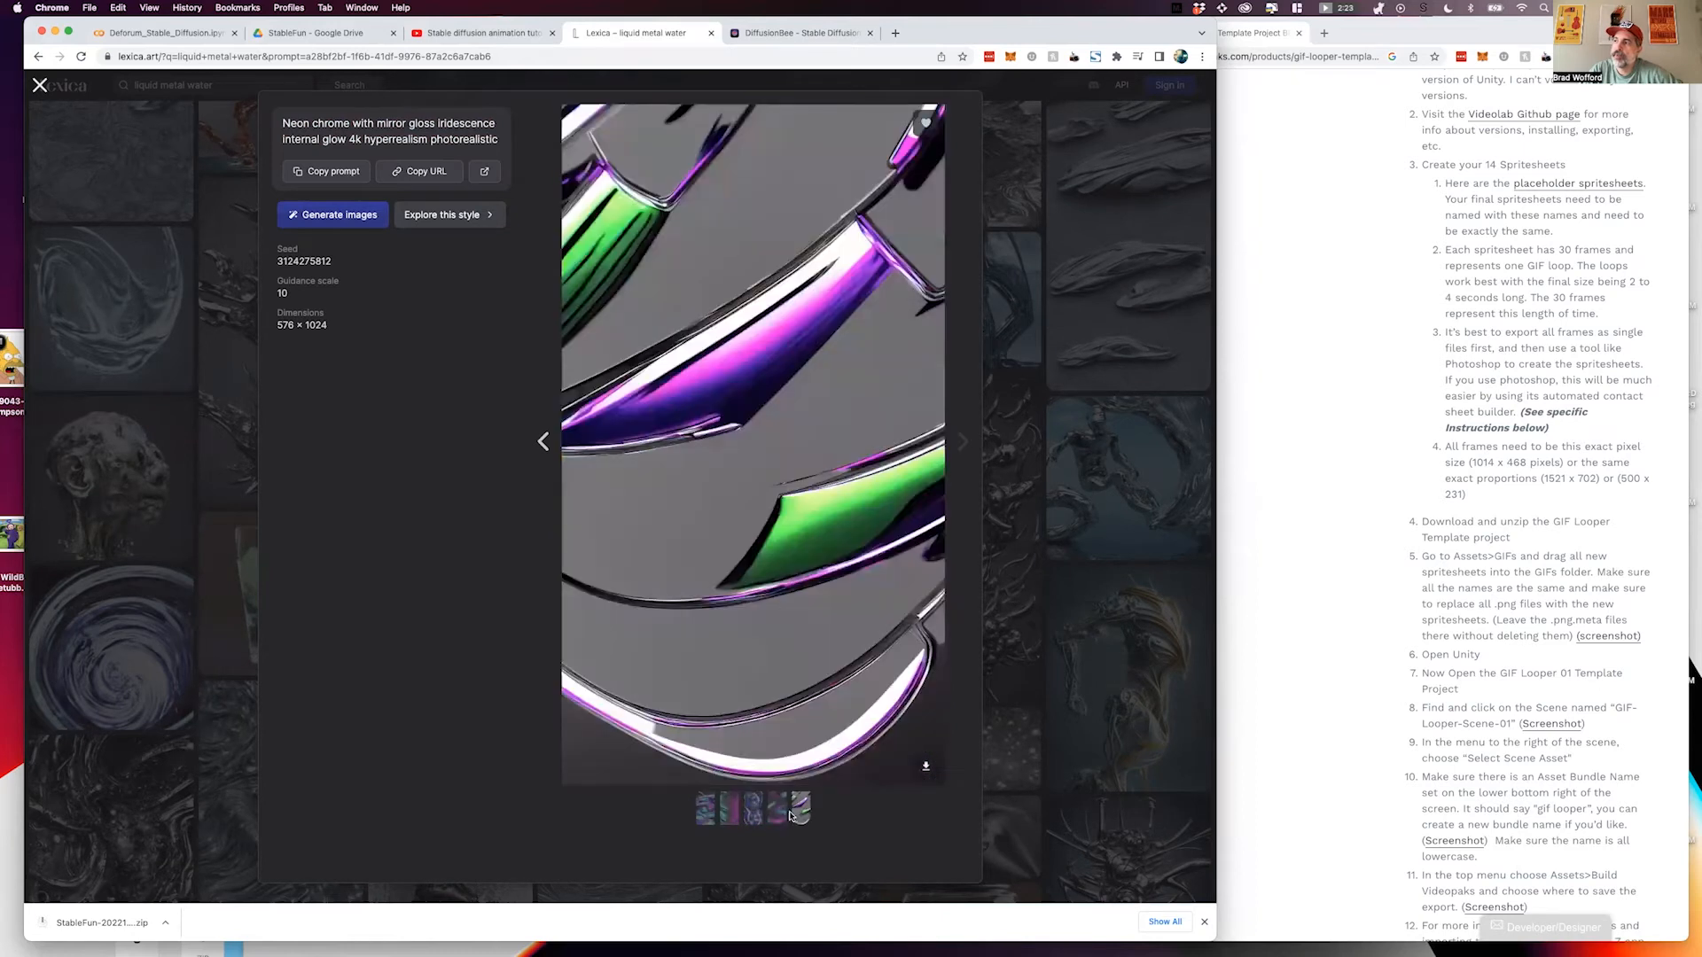
{"action": "left_click", "coordinate": [706, 813]}
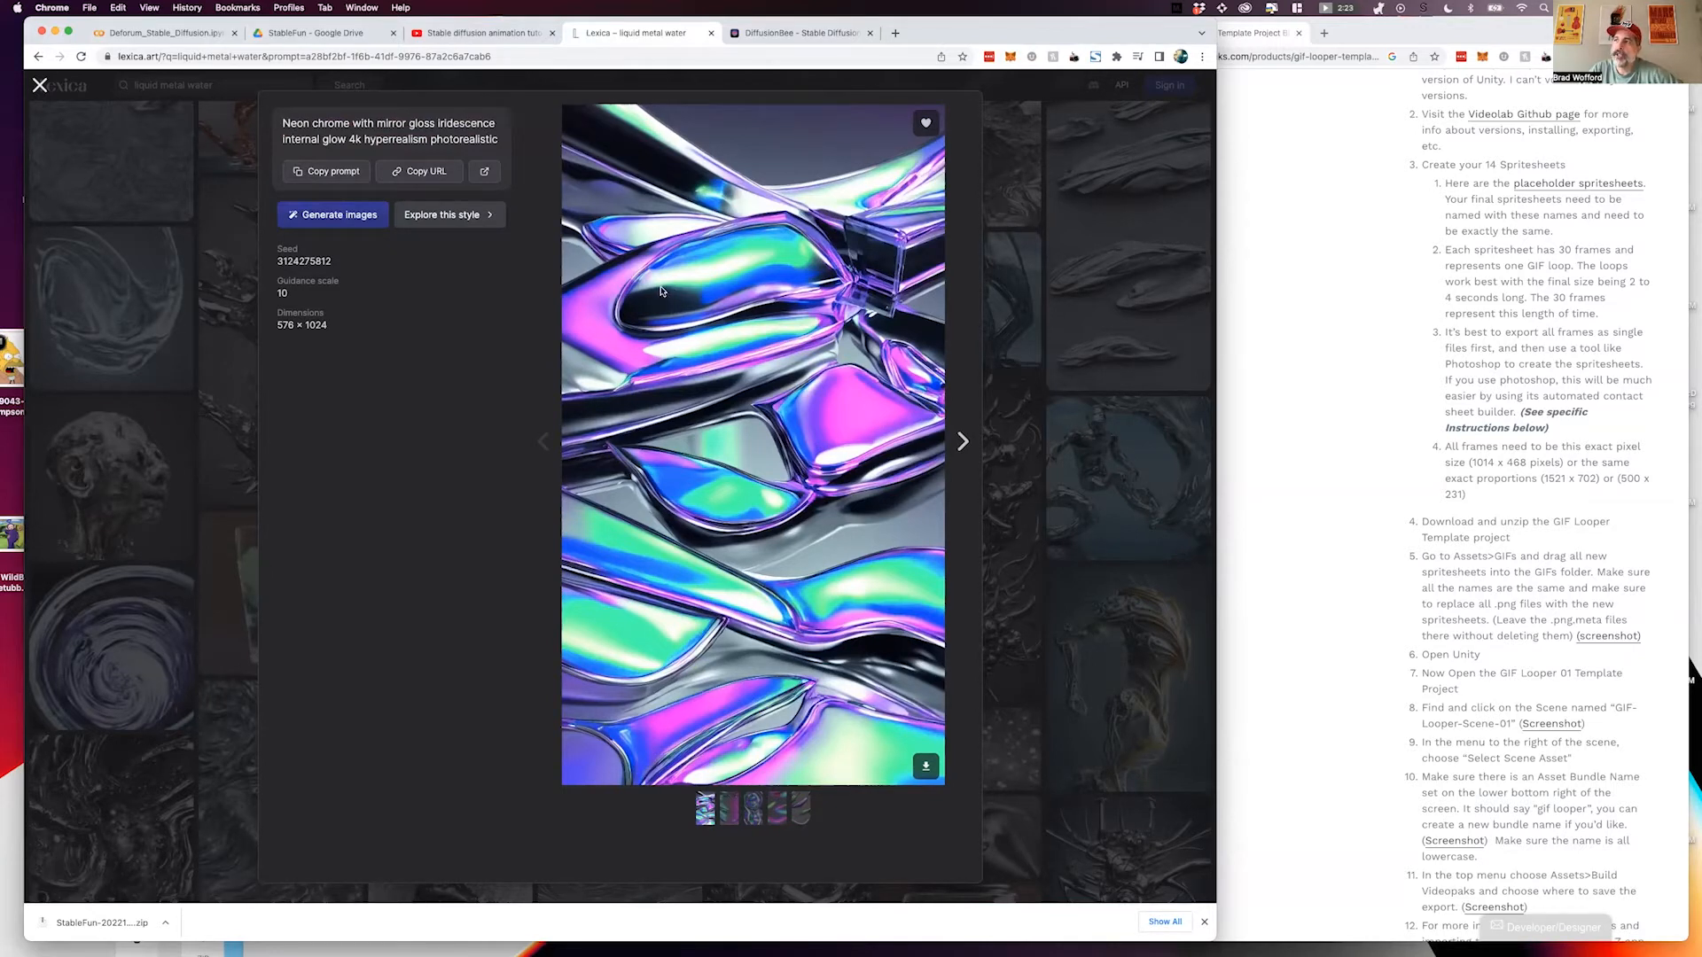
{"action": "left_click", "coordinate": [236, 233]}
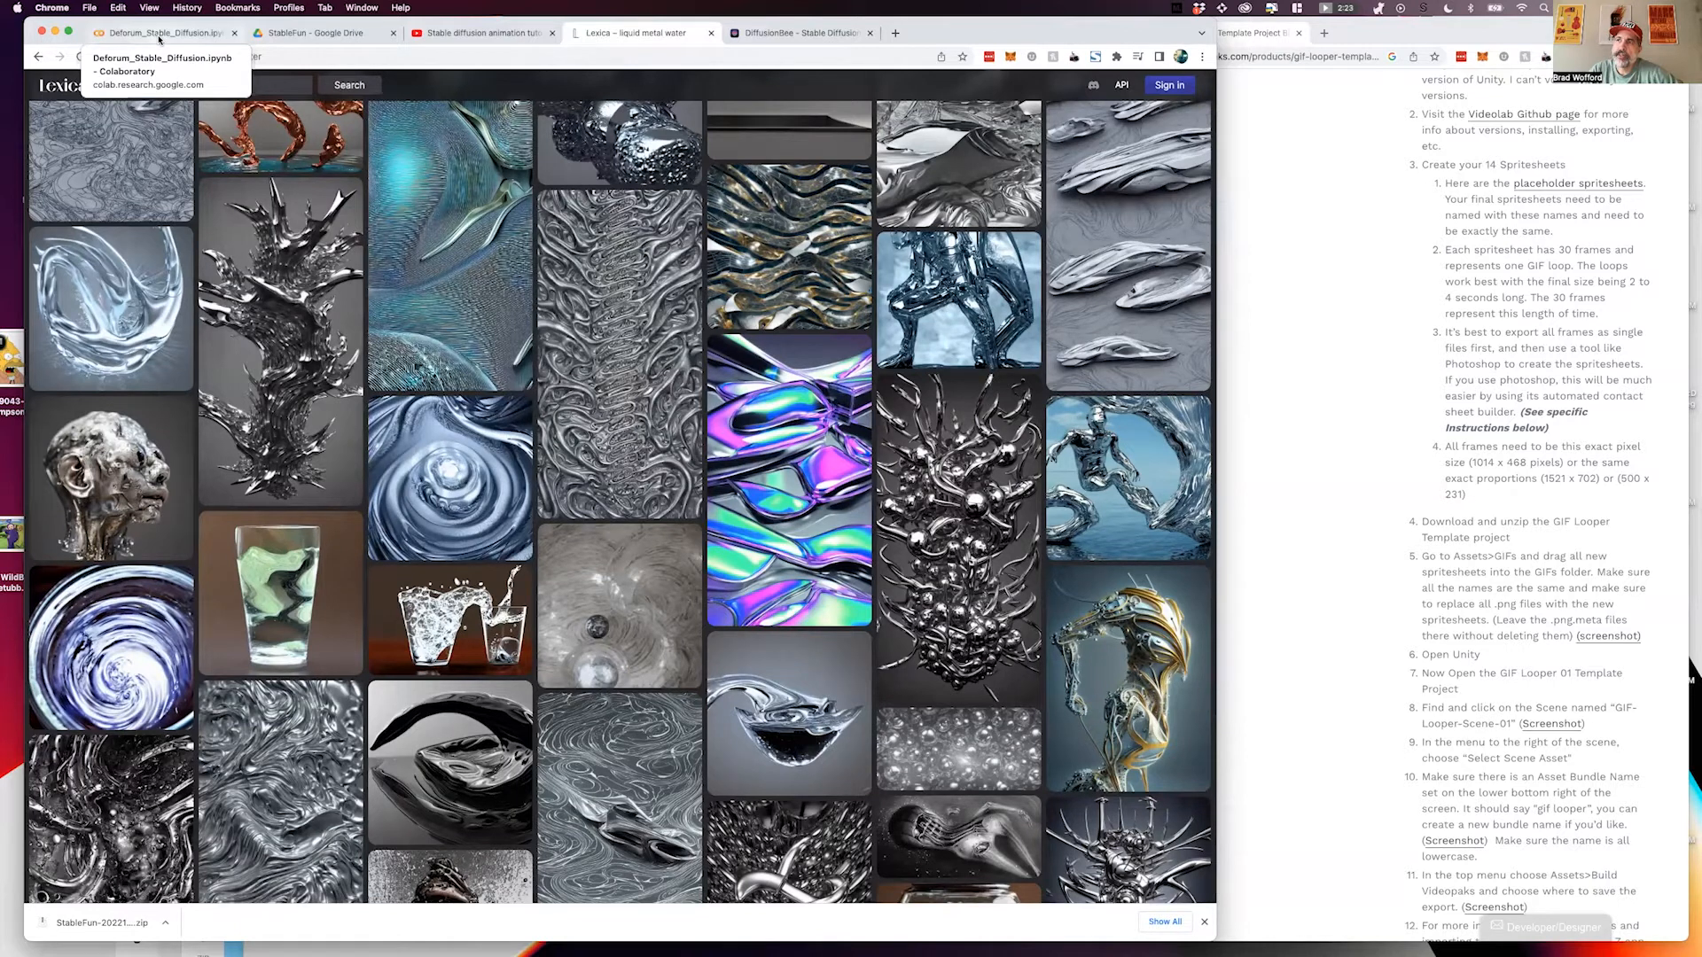
Open the Deforum Stable Diffusion notebook and review the spritesheet instructions on the GIF Looper Template Project page.
{"action": "left_click", "coordinate": [160, 38]}
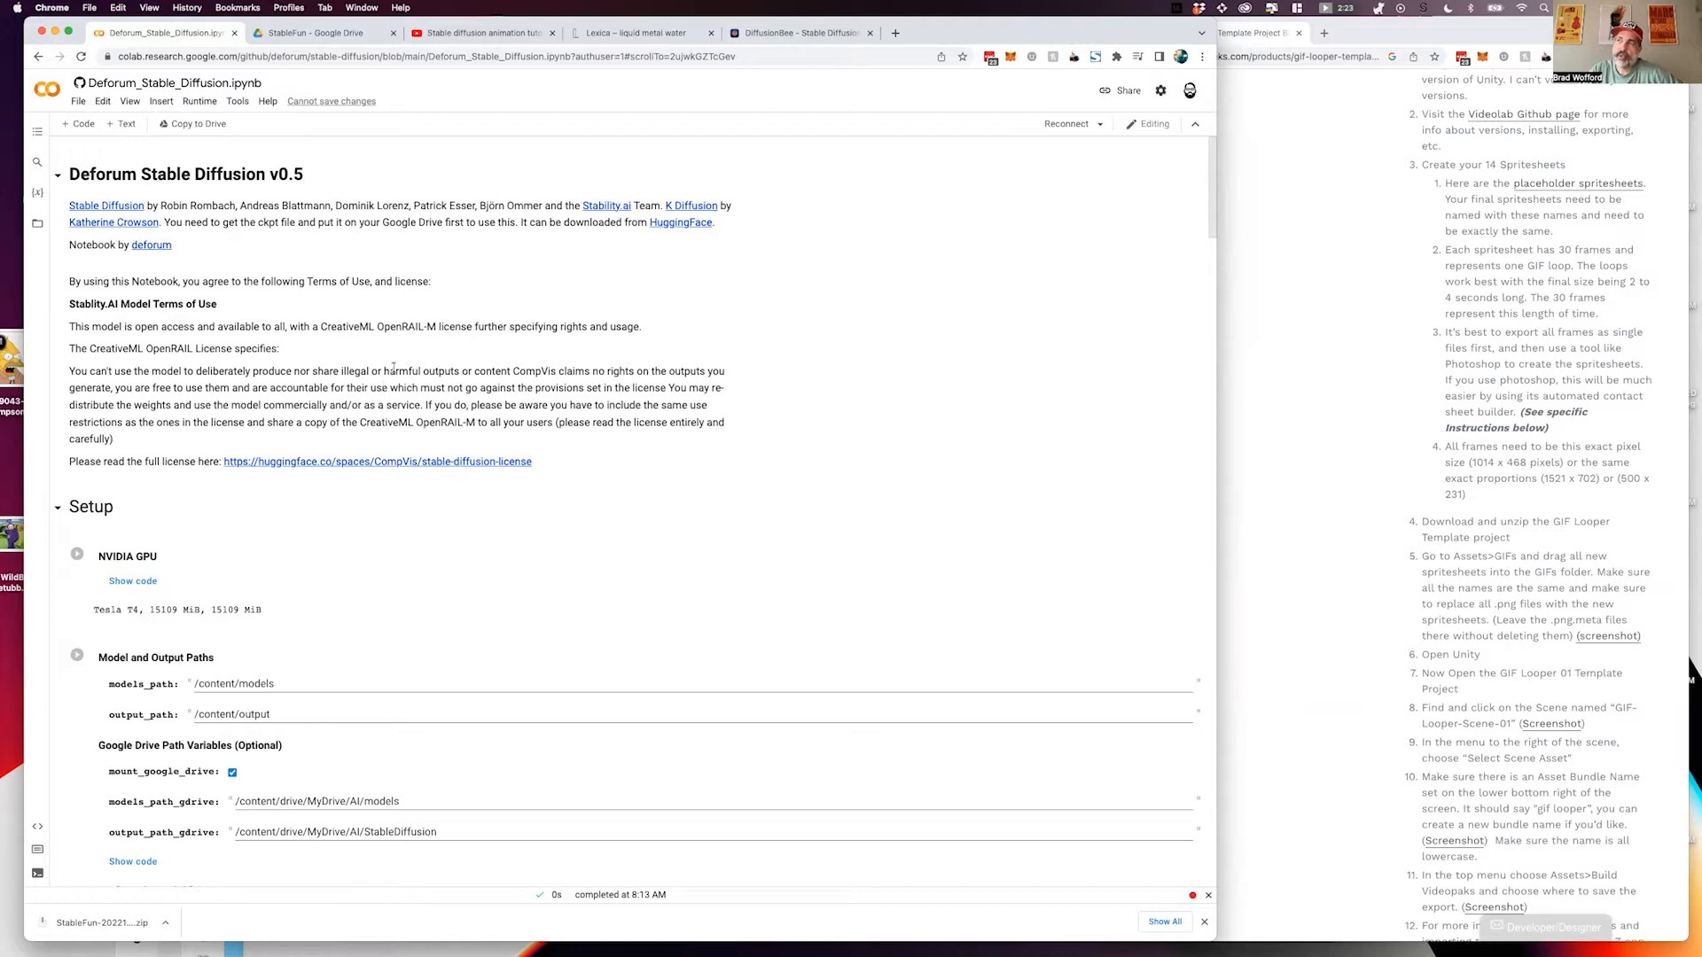
{"action": "left_click", "coordinate": [447, 35]}
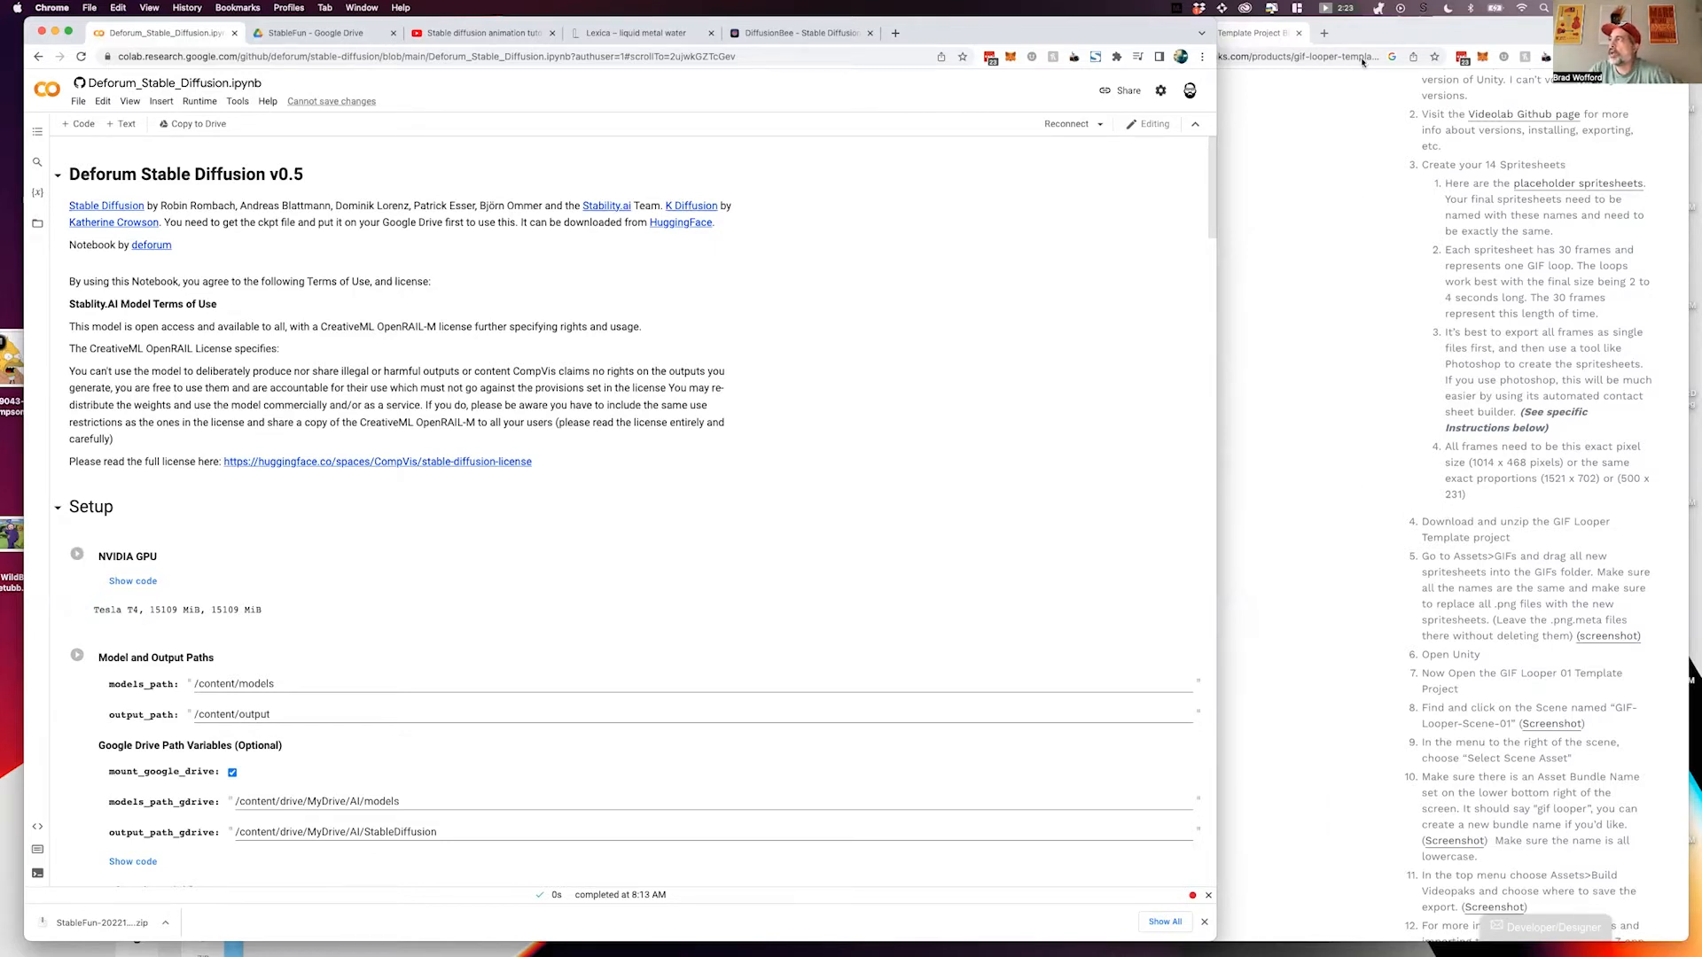
{"action": "left_click", "coordinate": [1358, 34]}
{"action": "scroll", "coordinate": [1491, 407], "scroll_direction": "up", "scroll_amount": 15}
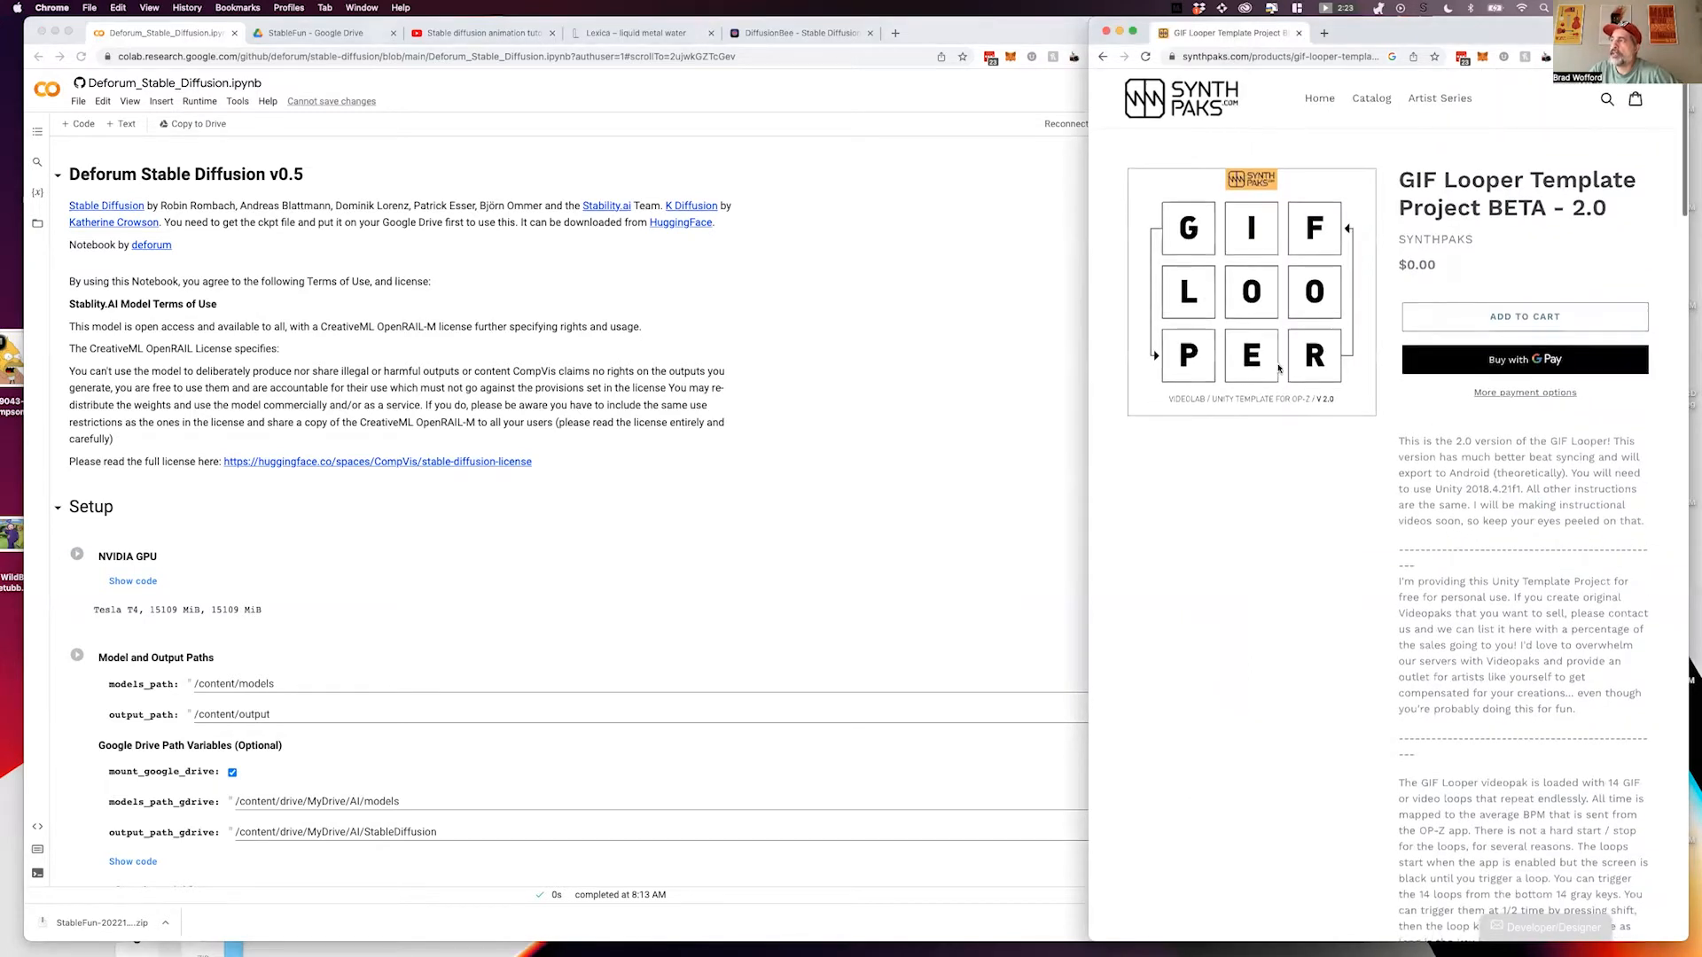
{"action": "scroll", "coordinate": [1280, 373], "scroll_direction": "down", "scroll_amount": 15}
{"action": "scroll", "coordinate": [1484, 396], "scroll_direction": "down", "scroll_amount": 10}
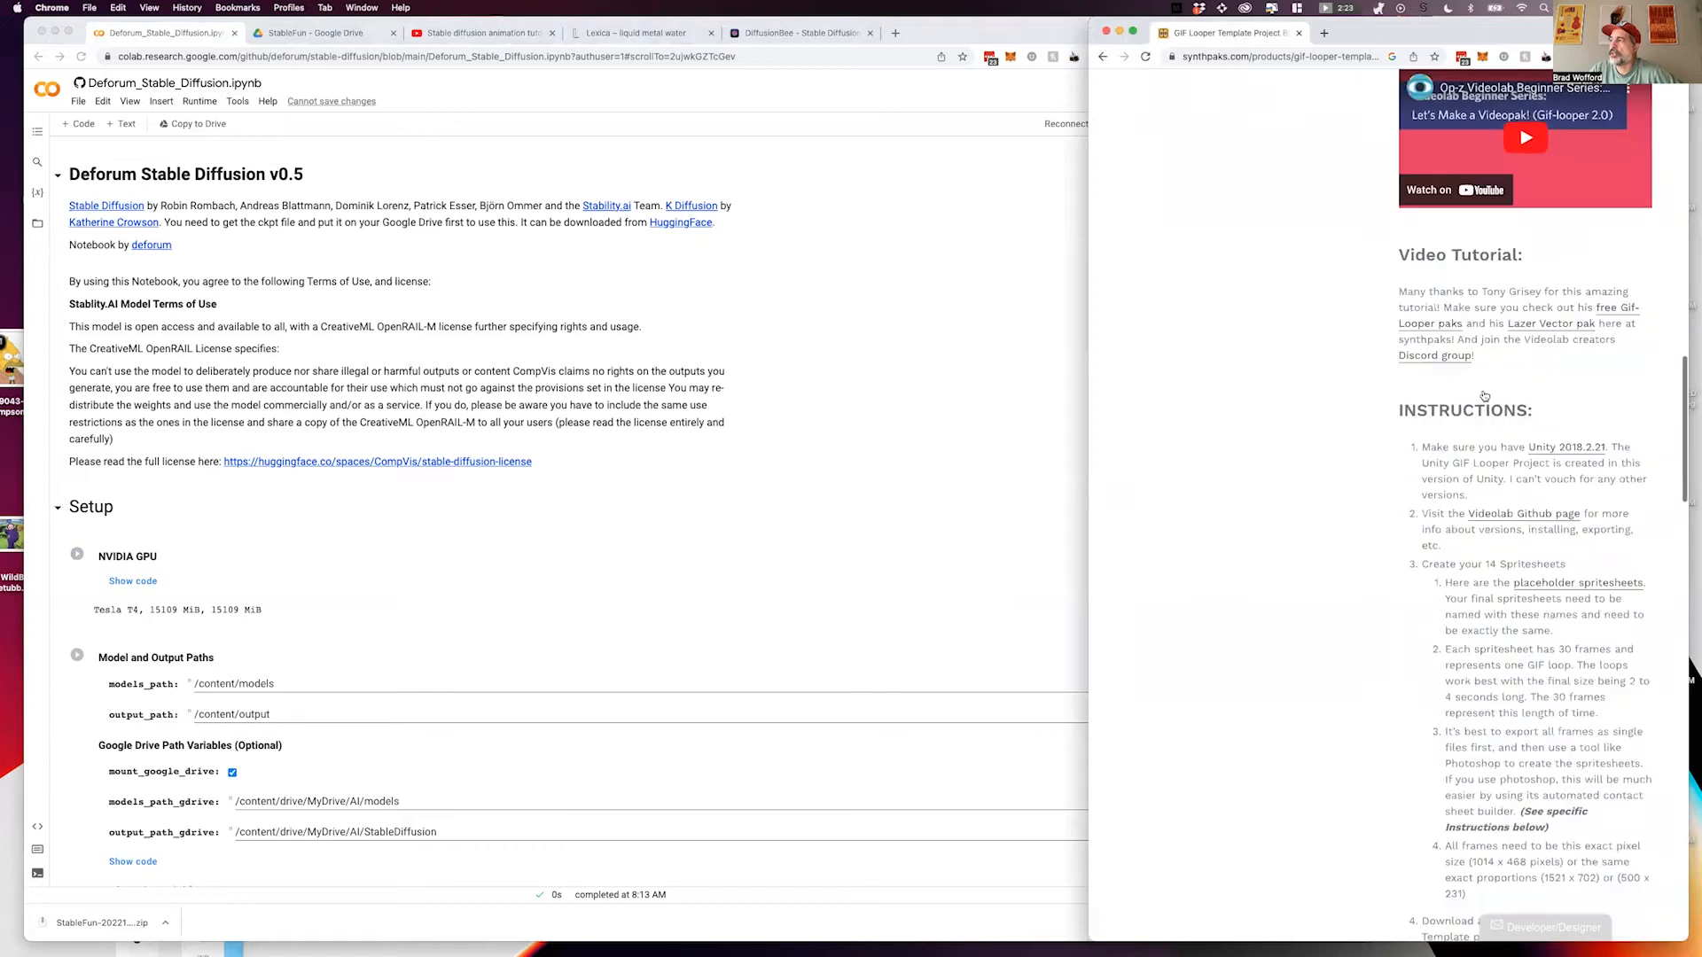
{"action": "scroll", "coordinate": [1484, 396], "scroll_direction": "down", "scroll_amount": 2}
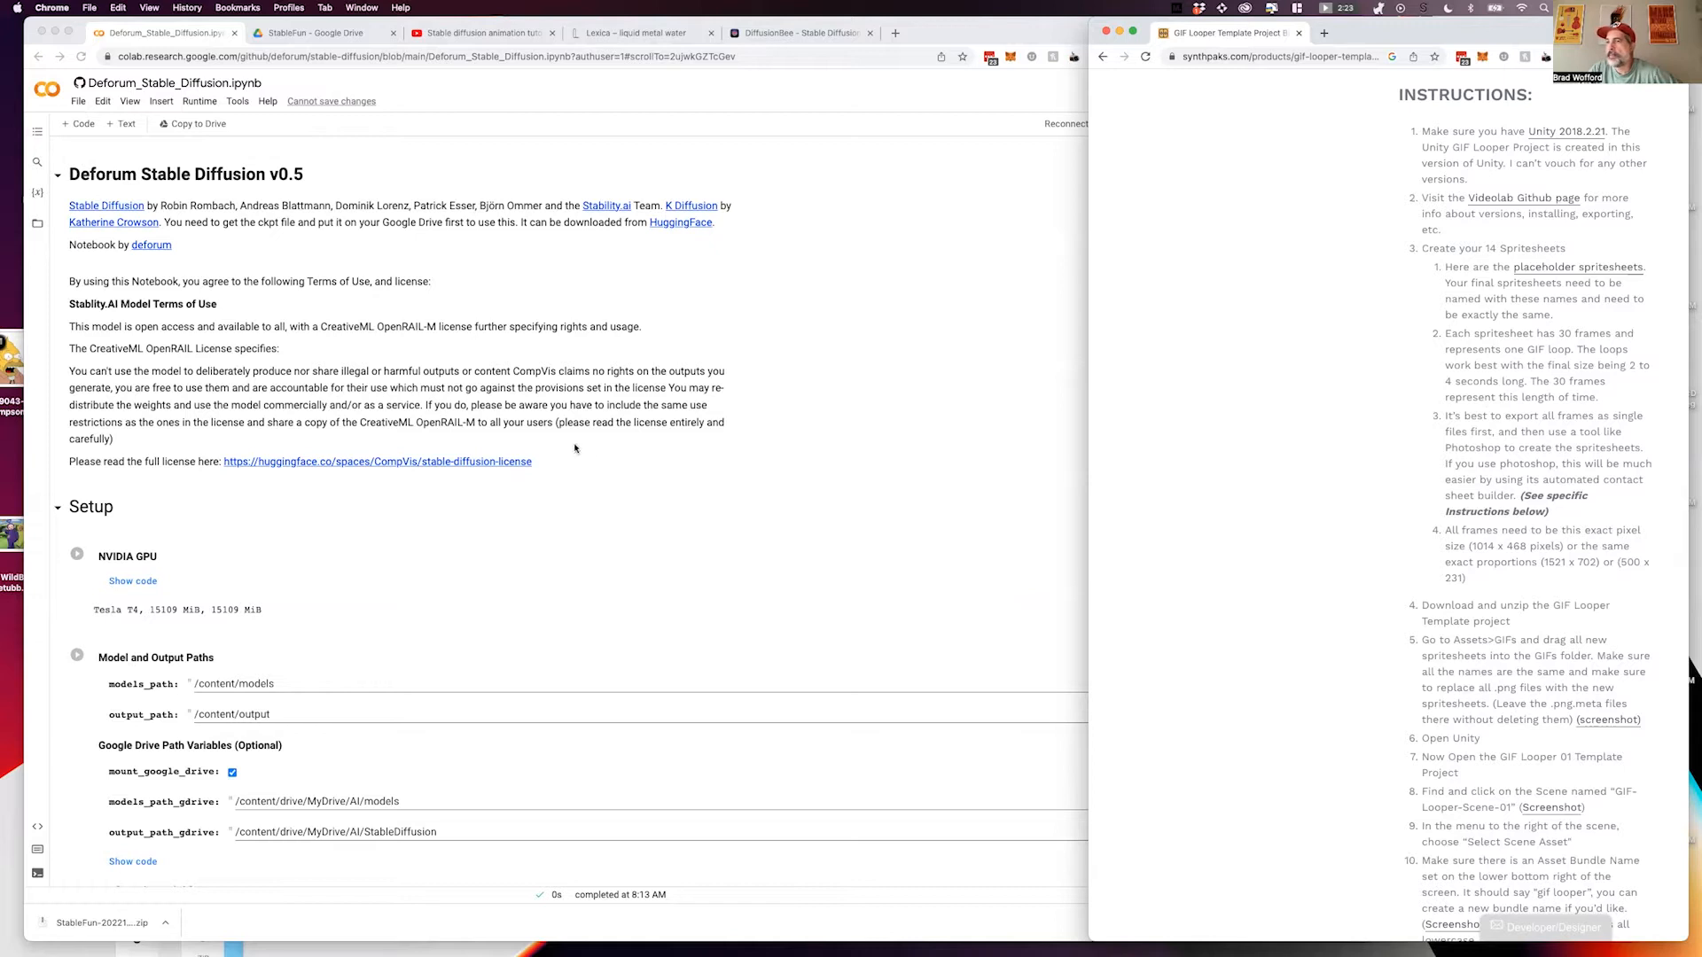
Examine the Deforum notebook's Setup section, from the model and output paths to the model loading settings.
{"action": "left_click", "coordinate": [618, 539]}
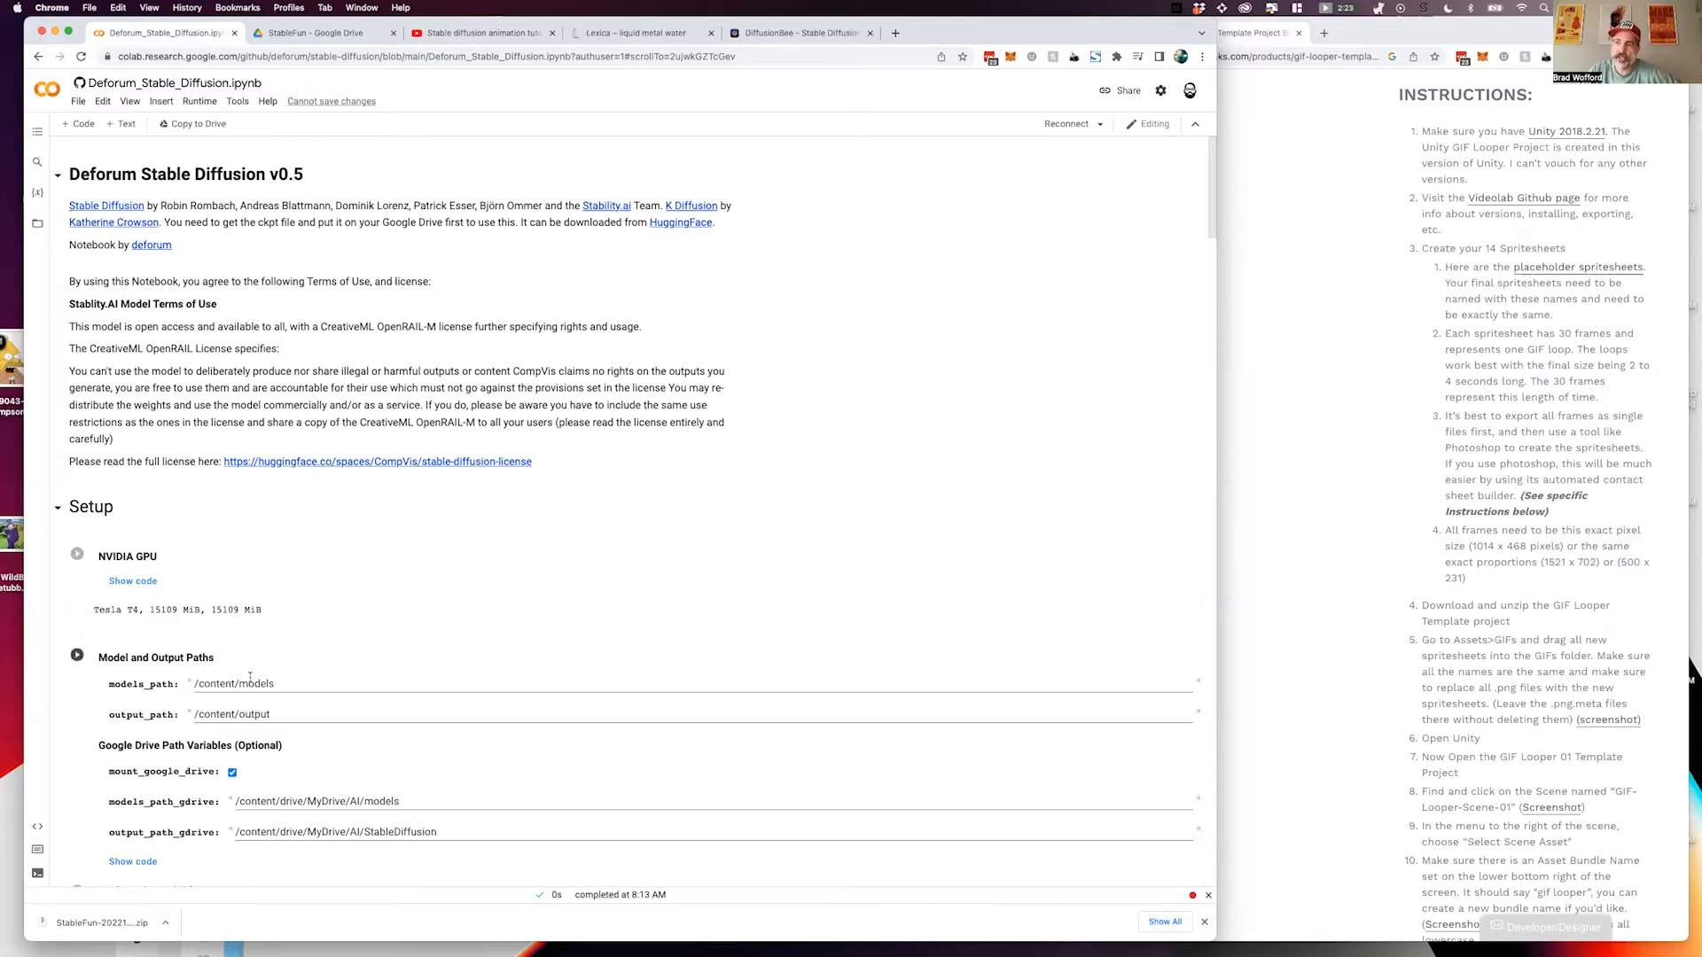
{"action": "scroll", "coordinate": [250, 678], "scroll_direction": "down", "scroll_amount": 3}
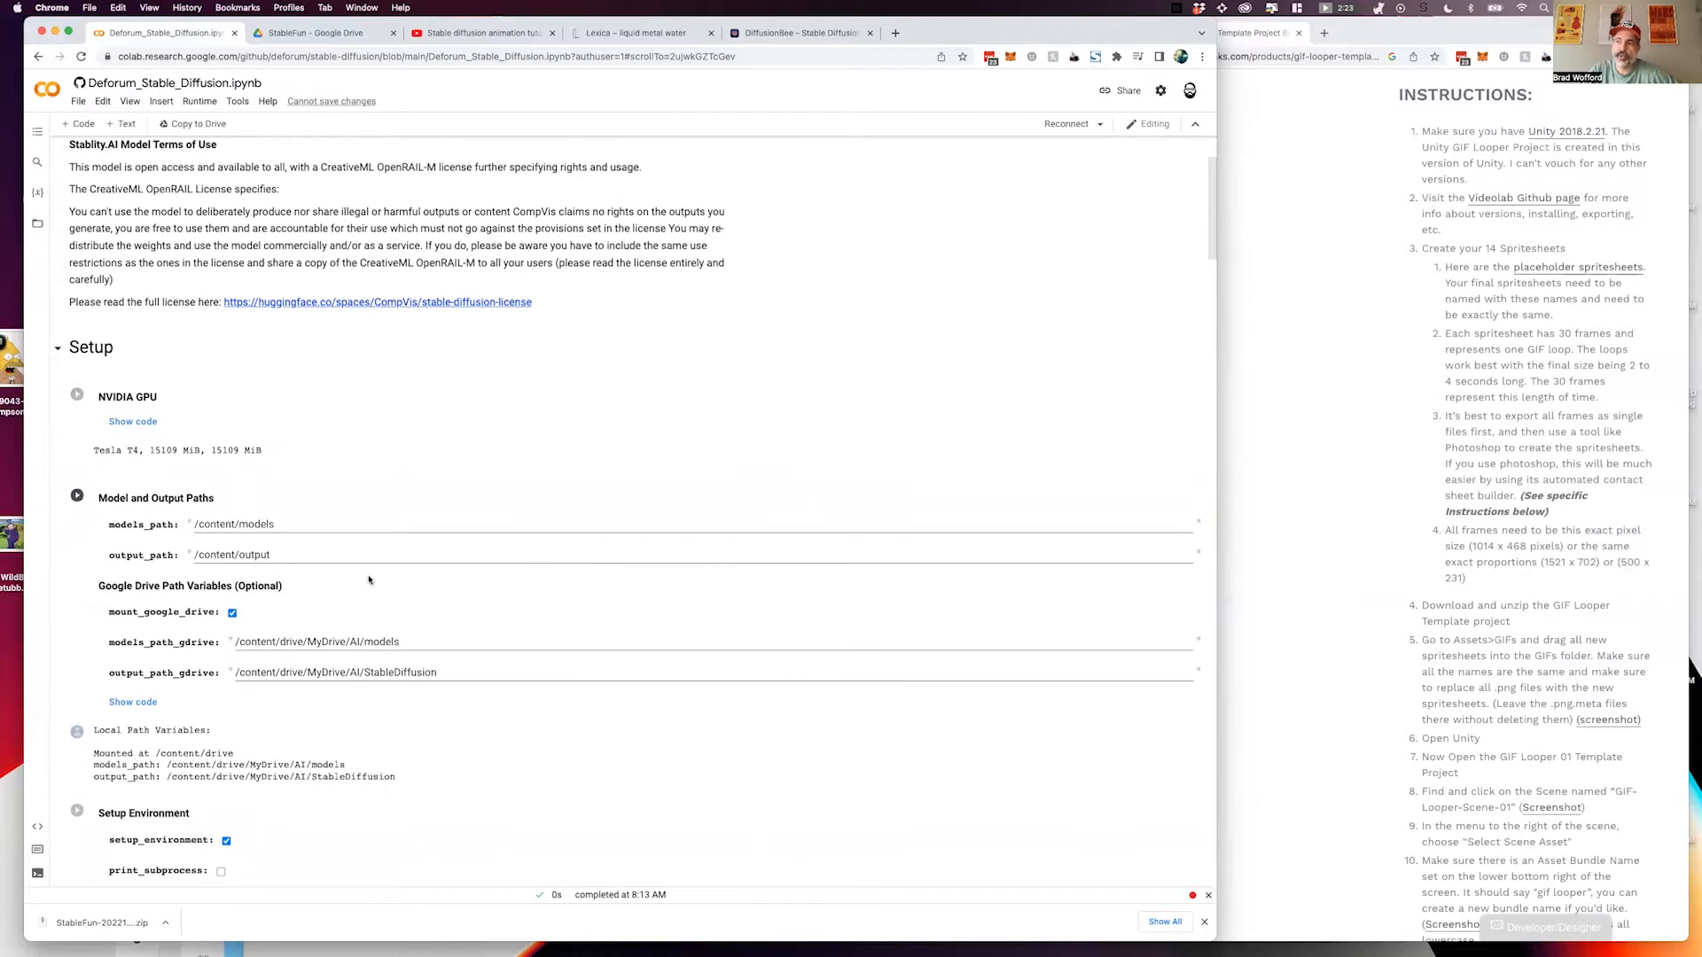
{"action": "scroll", "coordinate": [203, 503], "scroll_direction": "down", "scroll_amount": 7}
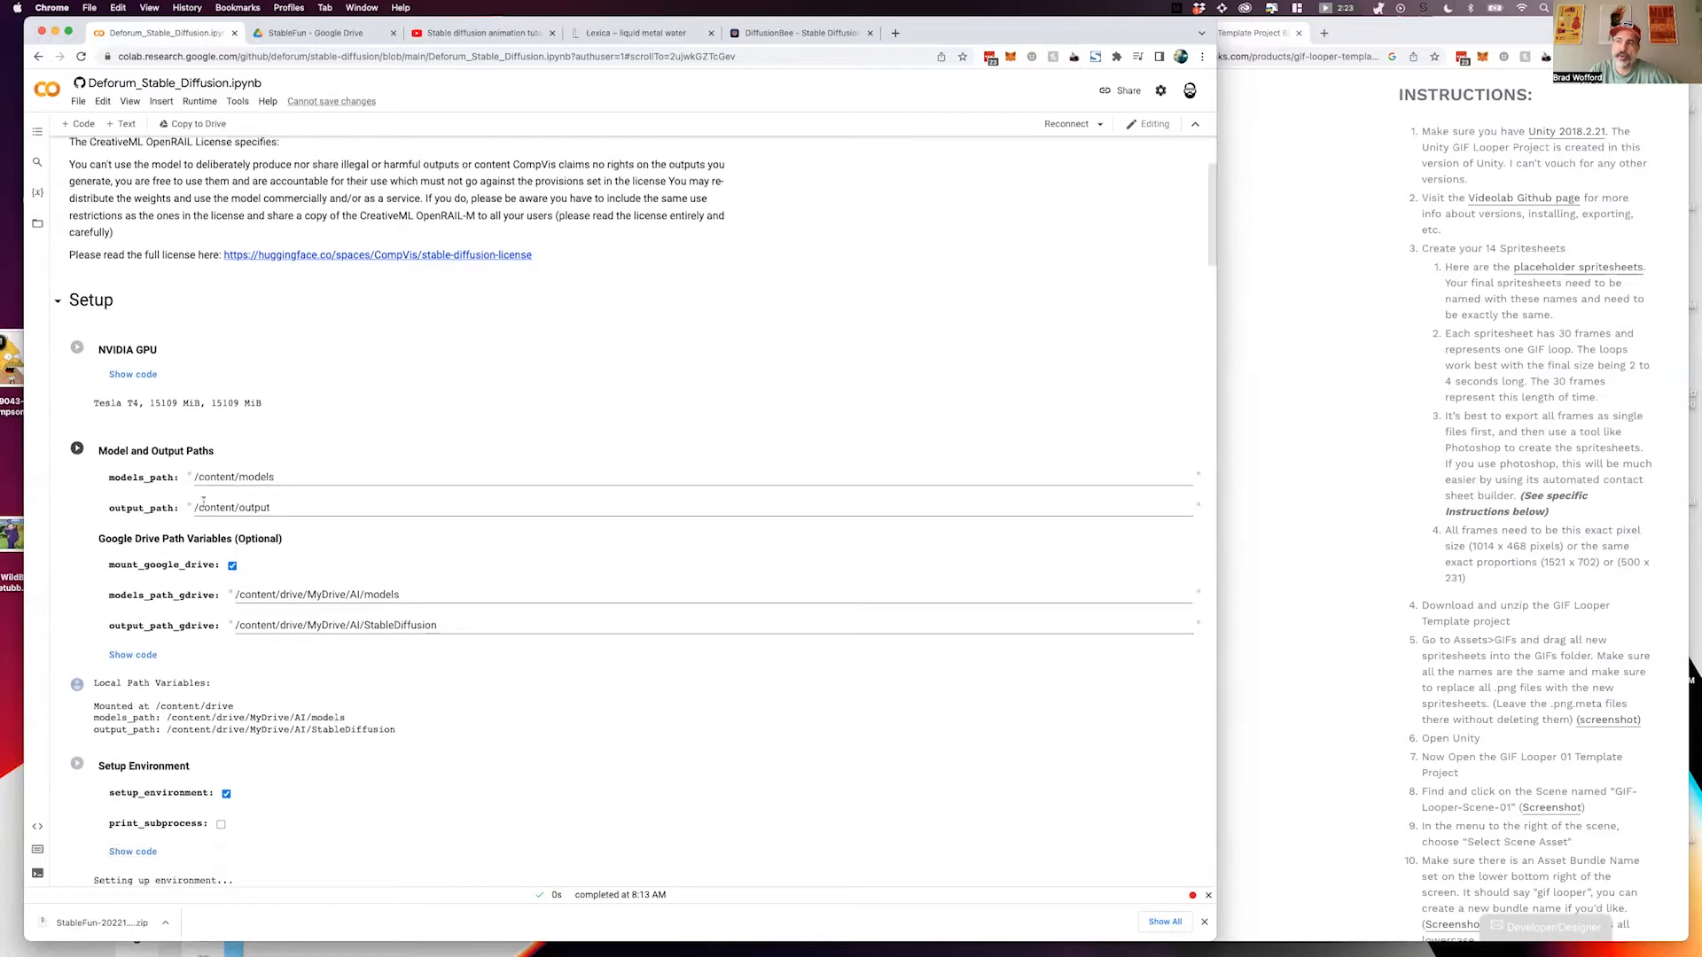
{"action": "scroll", "coordinate": [487, 372], "scroll_direction": "up", "scroll_amount": 3}
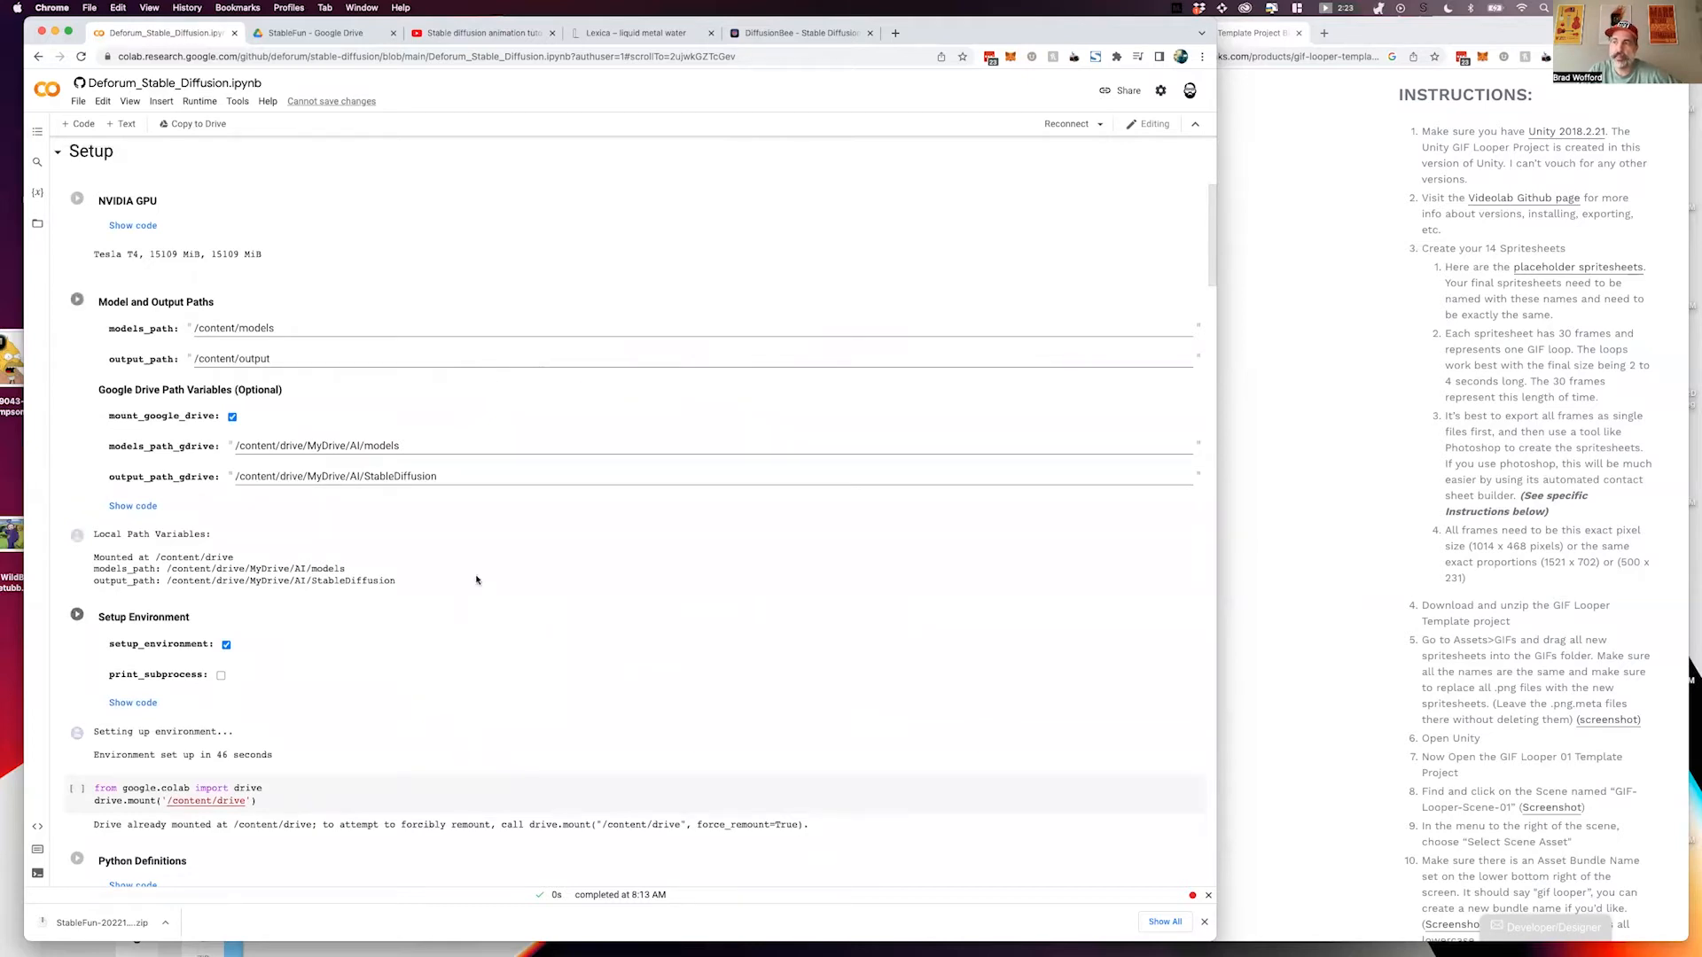
{"action": "scroll", "coordinate": [476, 580], "scroll_direction": "down", "scroll_amount": 5}
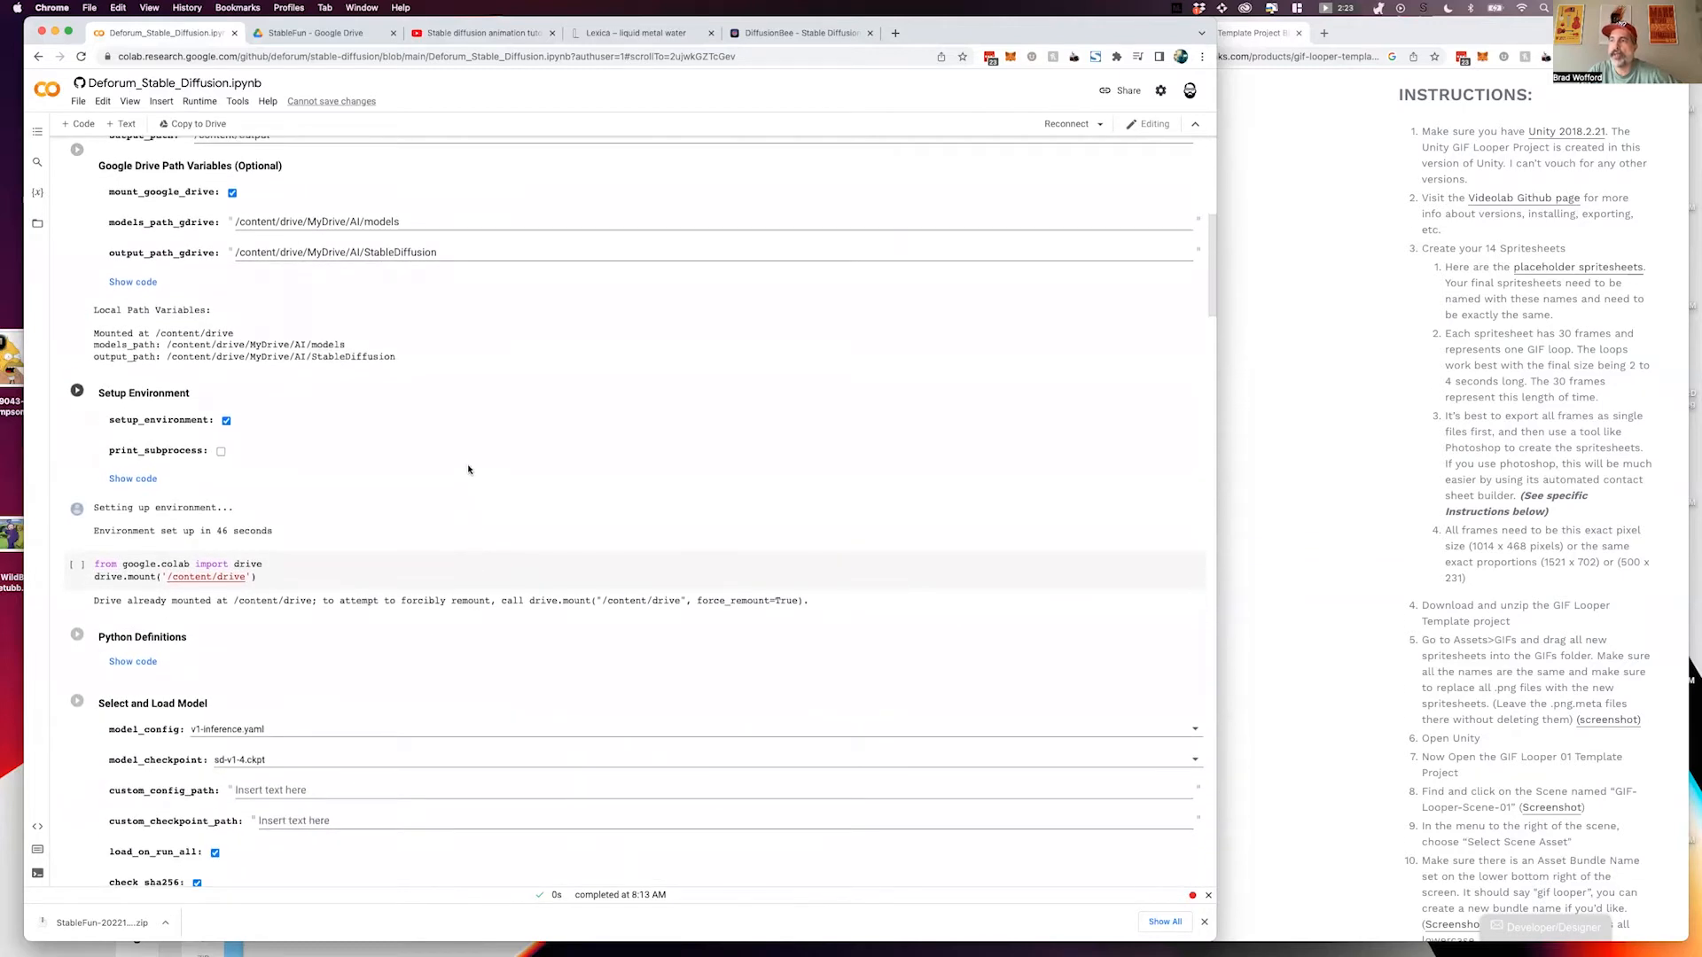
{"action": "scroll", "coordinate": [460, 433], "scroll_direction": "down", "scroll_amount": 3}
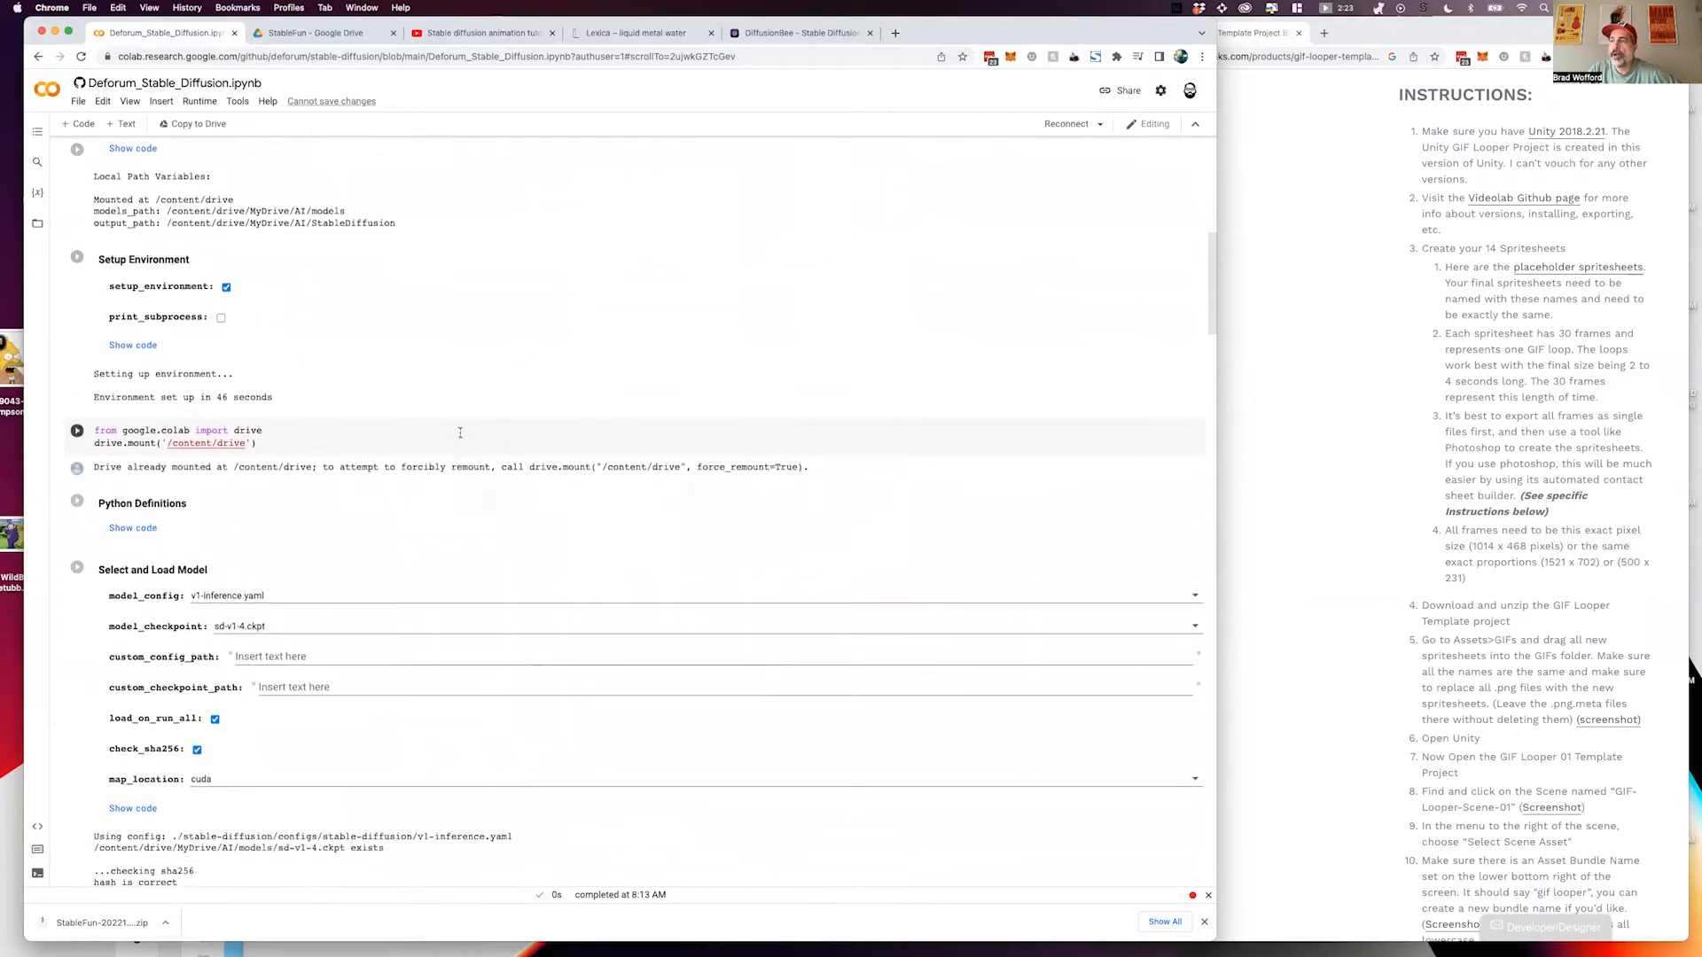
{"action": "scroll", "coordinate": [460, 433], "scroll_direction": "down", "scroll_amount": 4}
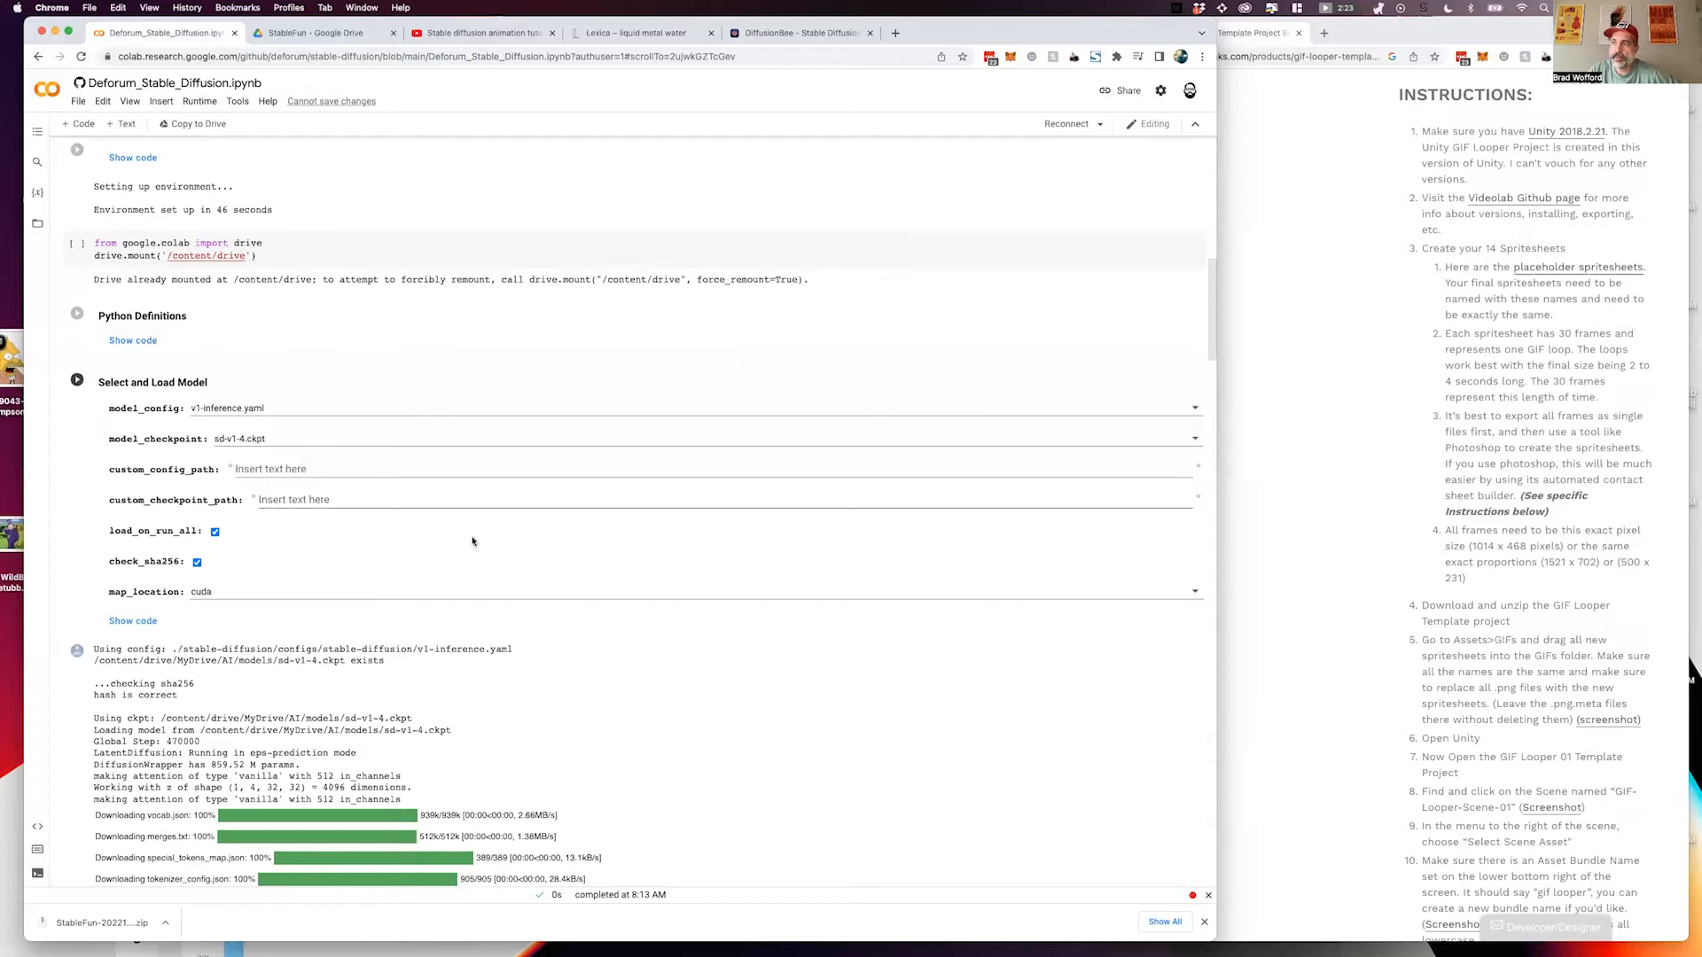
{"action": "scroll", "coordinate": [505, 546], "scroll_direction": "down", "scroll_amount": 12}
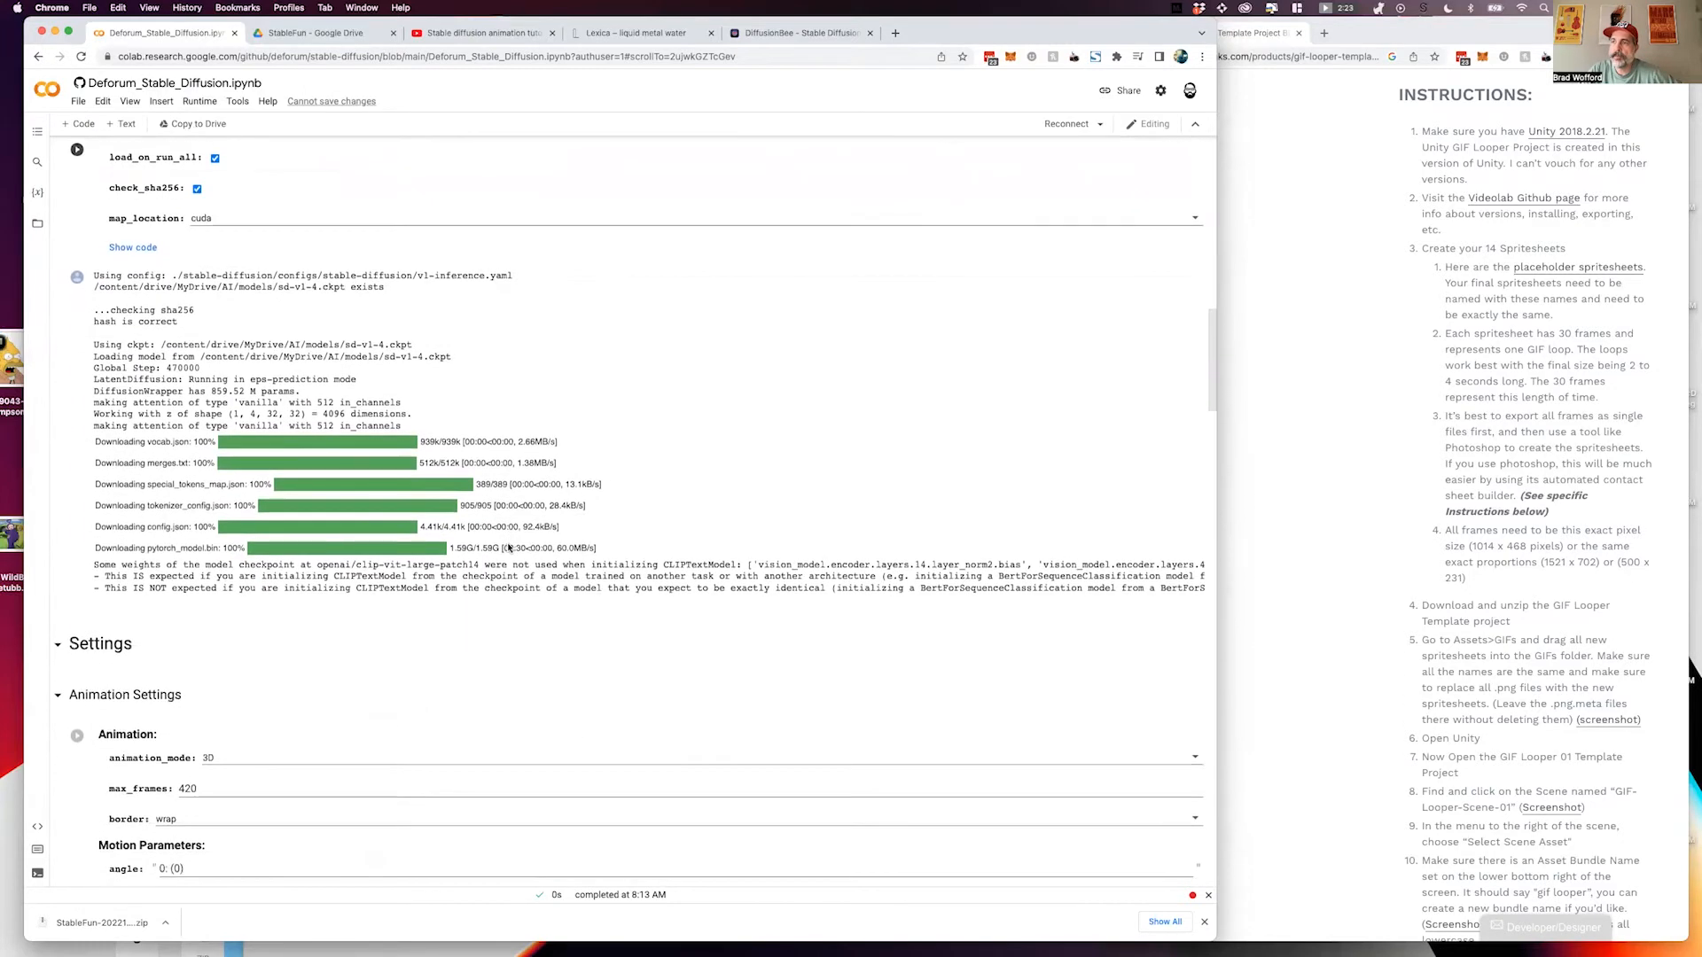
Review the available animation modes in the Animation Settings and keep 3D selected.
{"action": "scroll", "coordinate": [508, 548], "scroll_direction": "down", "scroll_amount": 4}
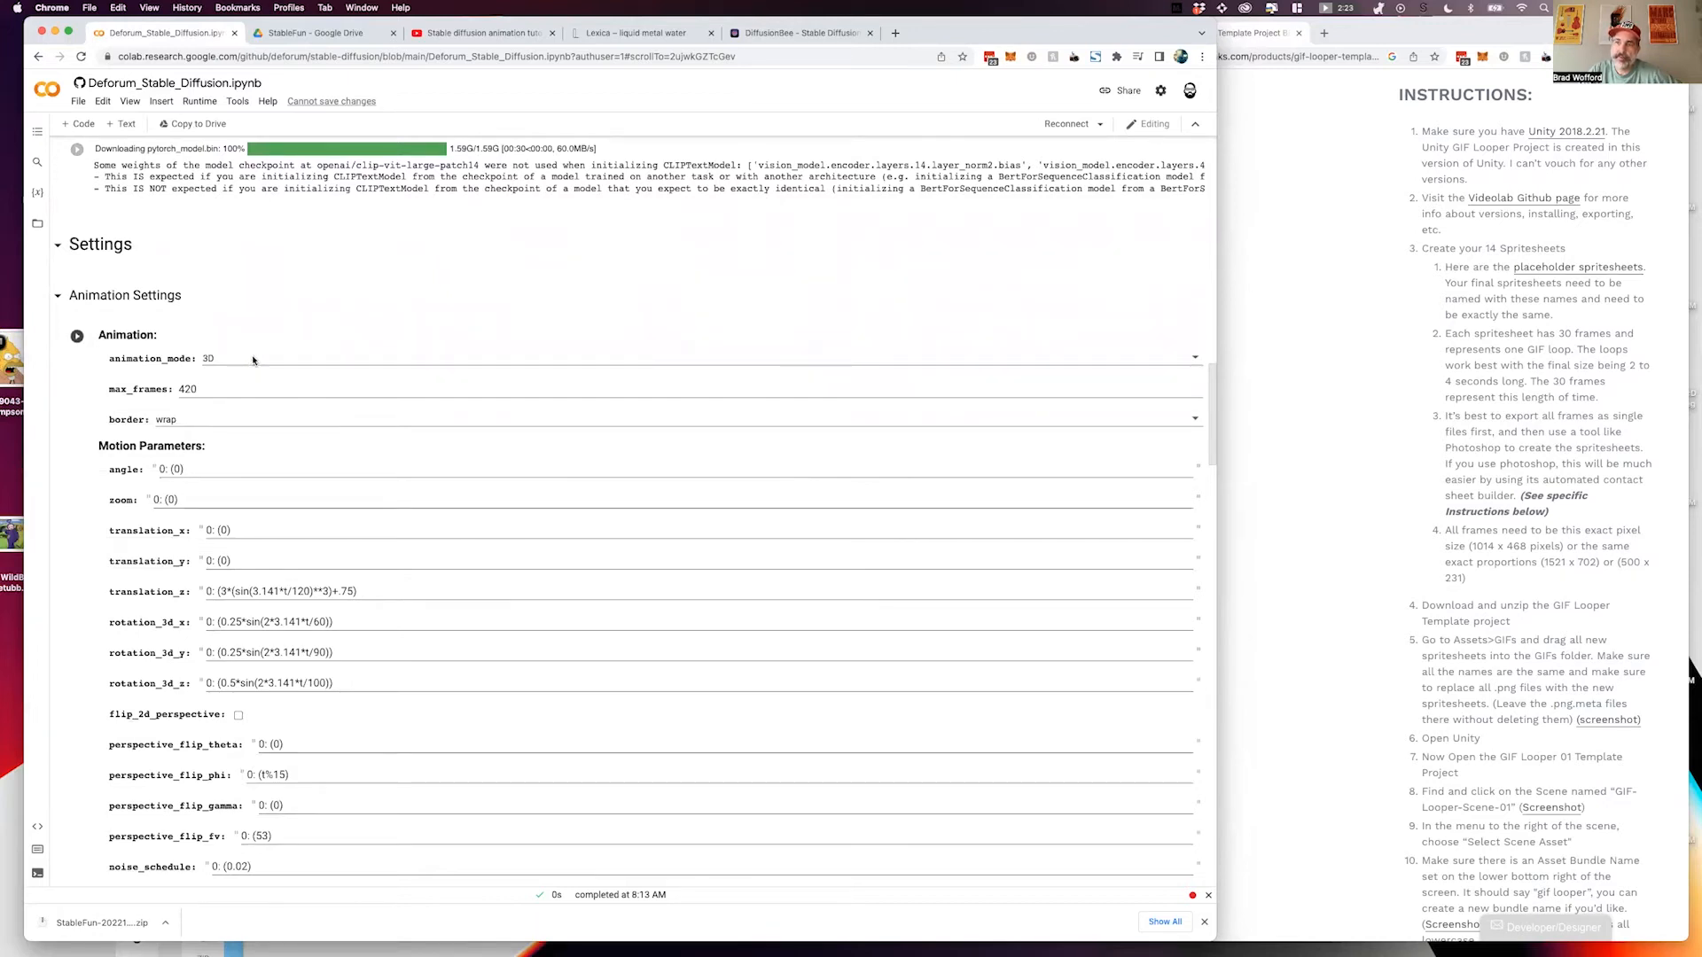
{"action": "left_click", "coordinate": [253, 359]}
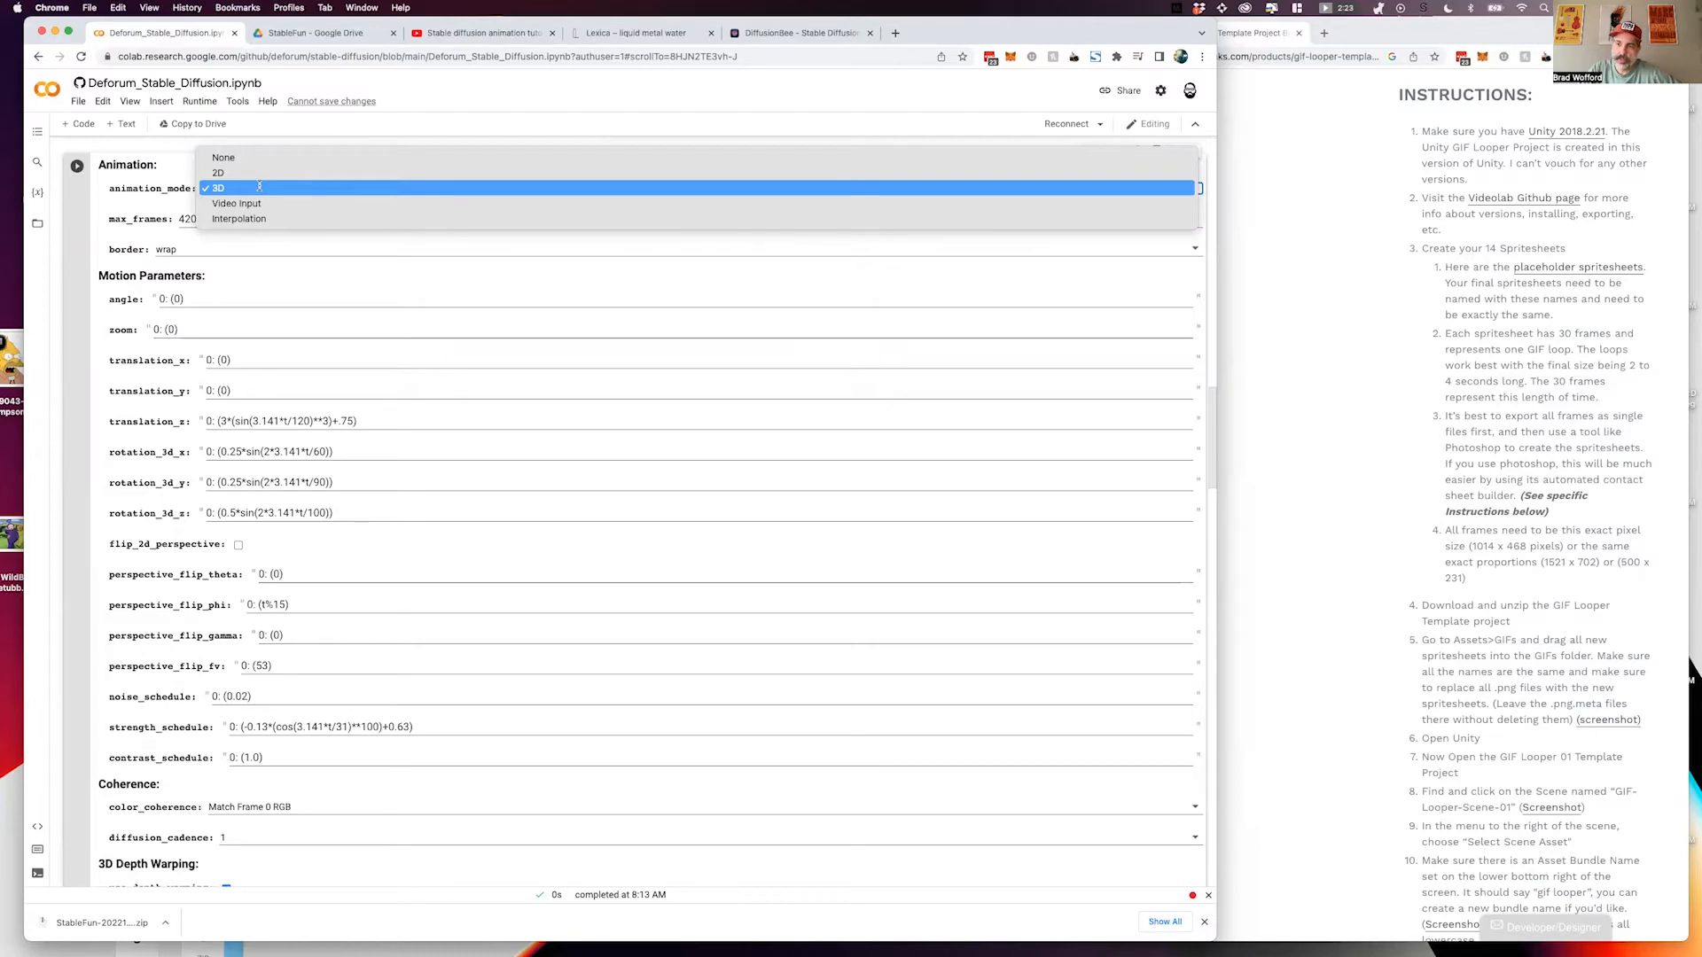
{"action": "left_click", "coordinate": [258, 187]}
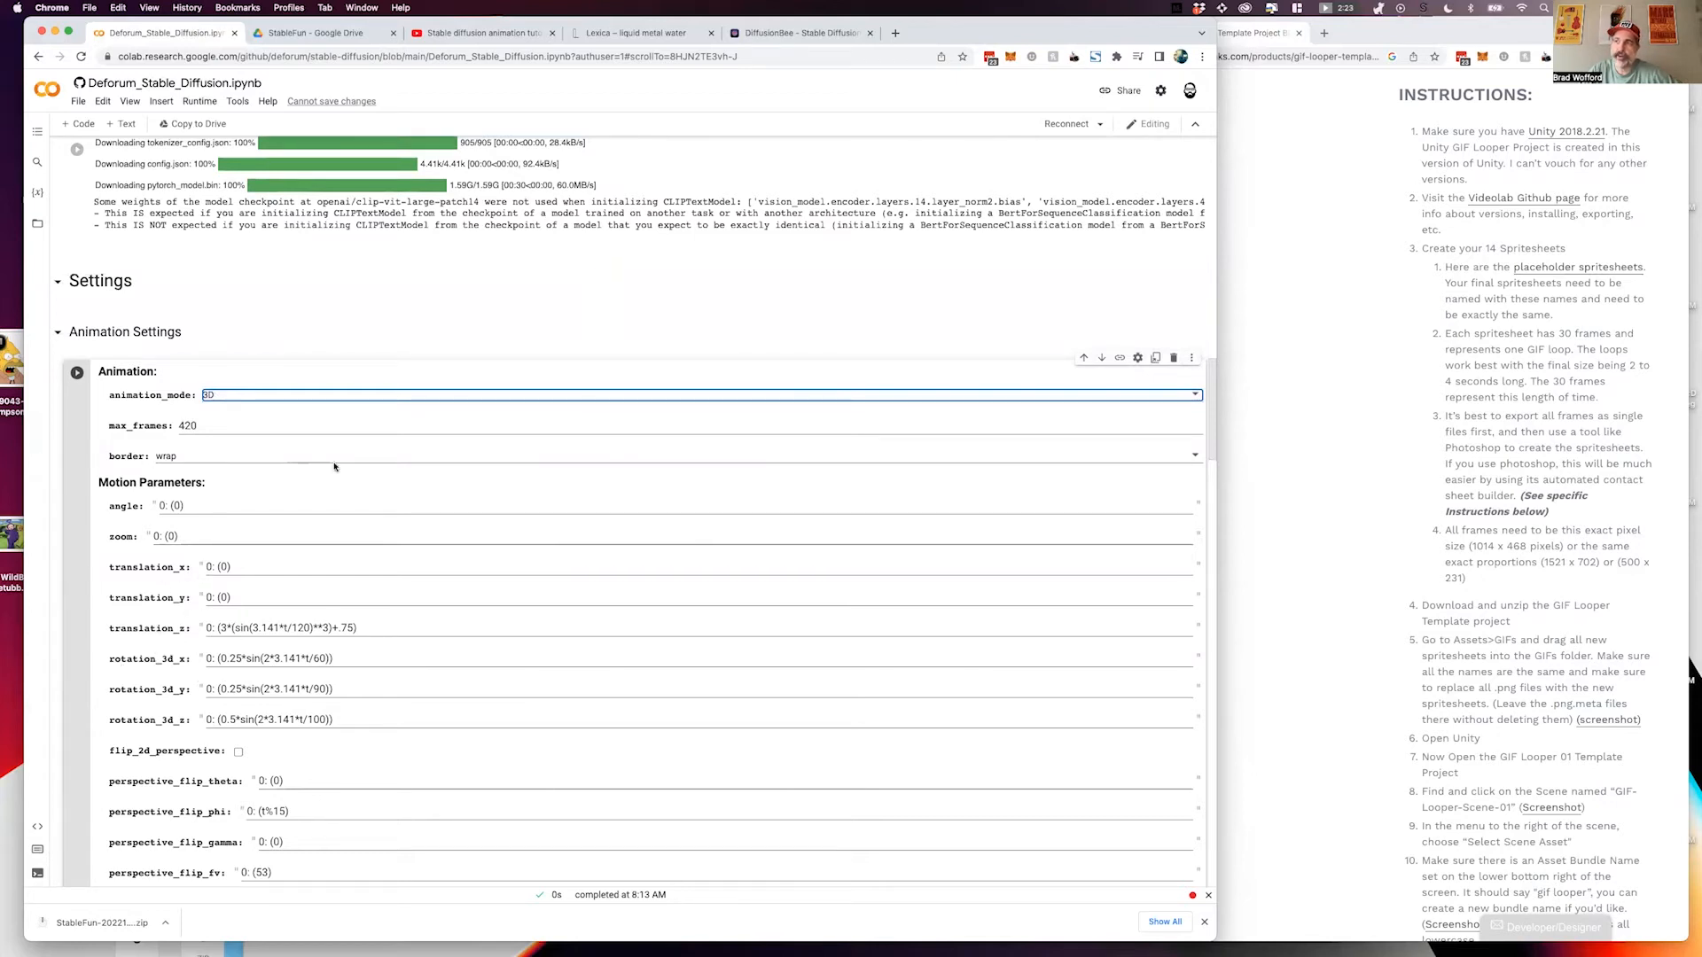
{"action": "left_click", "coordinate": [261, 395]}
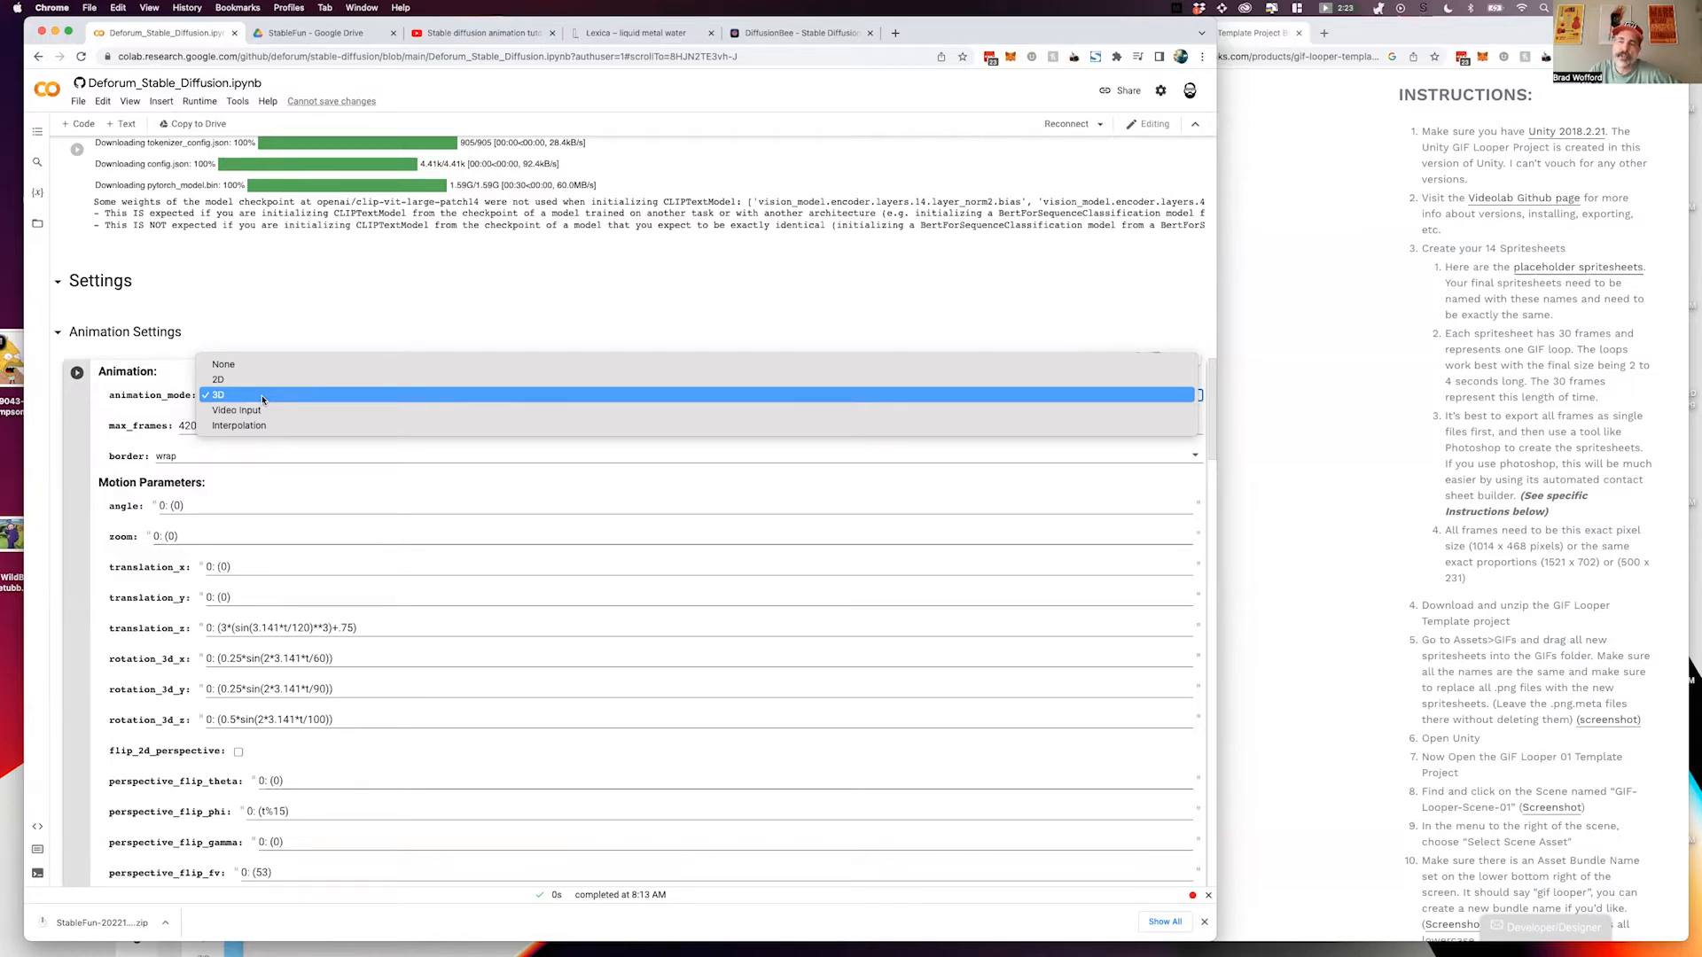
{"action": "left_click", "coordinate": [263, 396]}
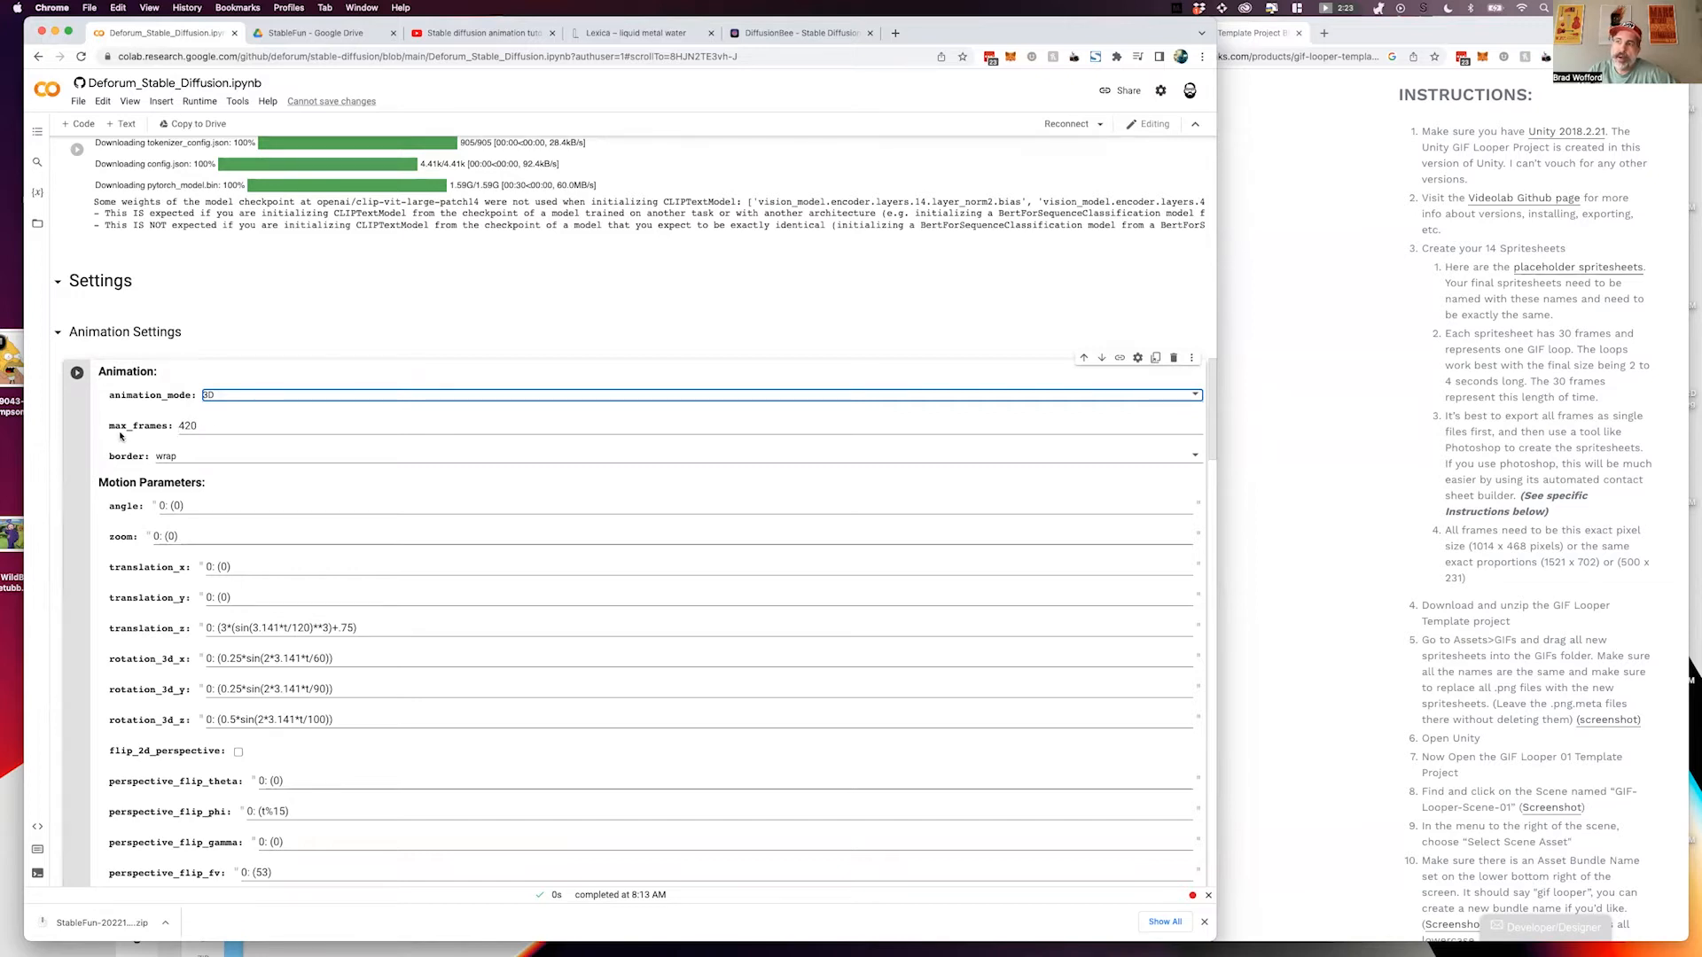
Set the animation's max_frames to 30 to match the GIF Looper spritesheet frame requirement.
{"action": "double_click", "coordinate": [184, 425]}
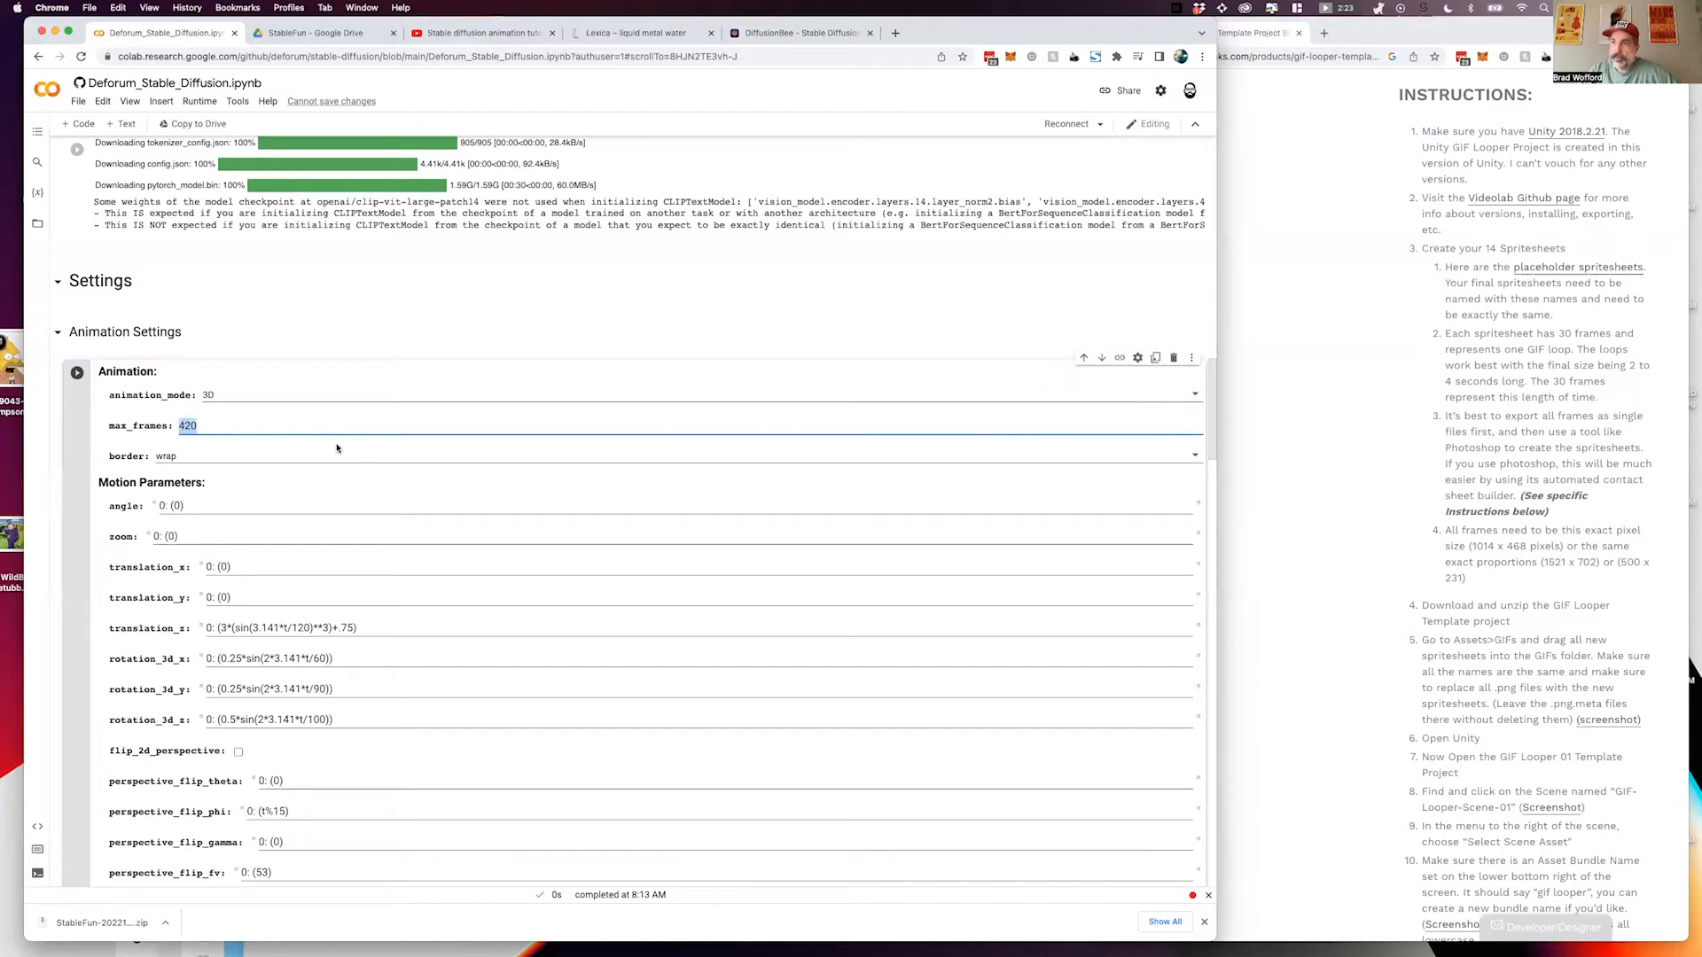
{"action": "type", "text": "30"}
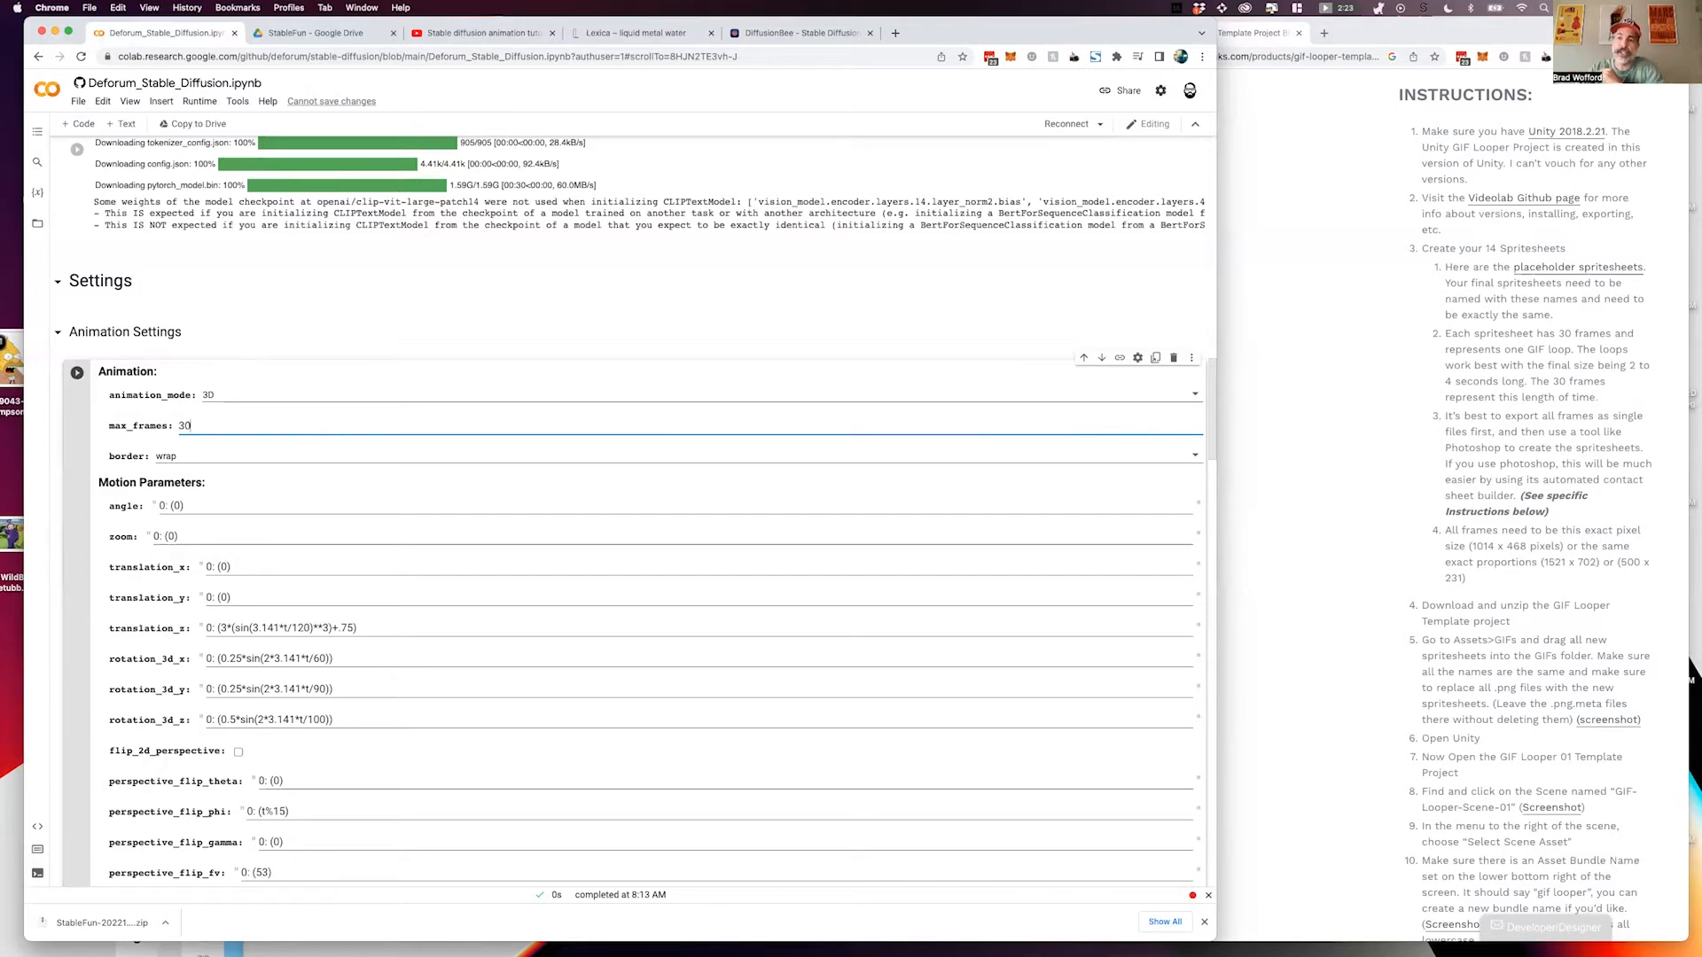
{"action": "left_click", "coordinate": [1517, 361]}
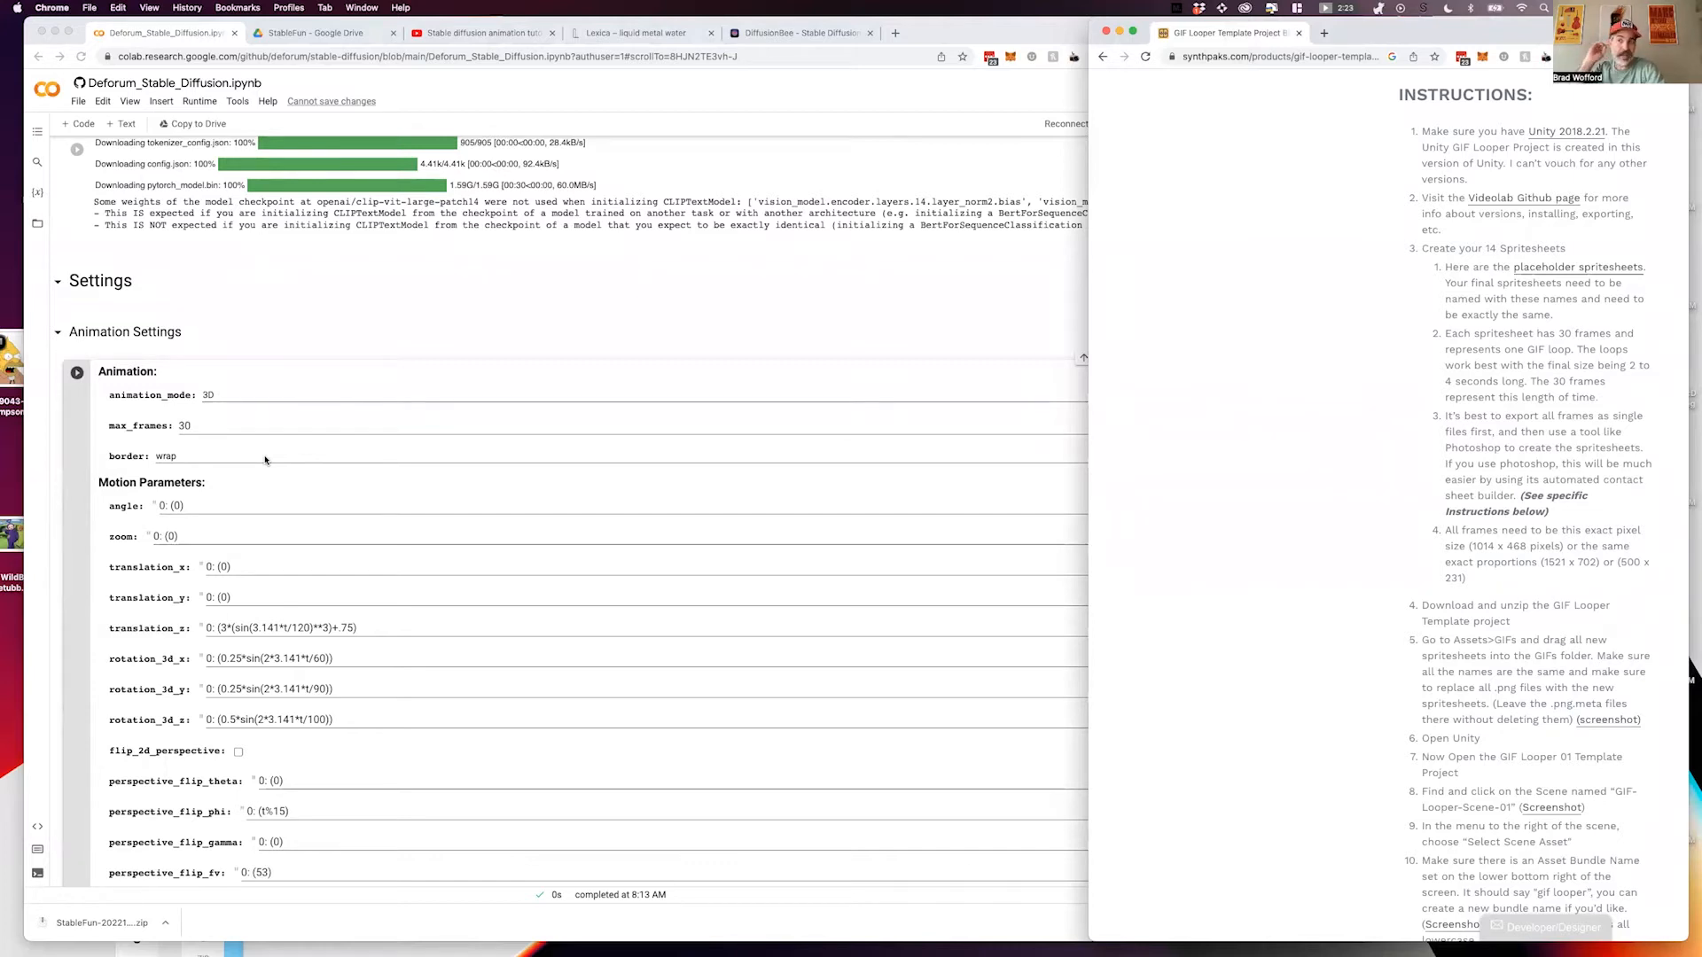
{"action": "left_click", "coordinate": [204, 426]}
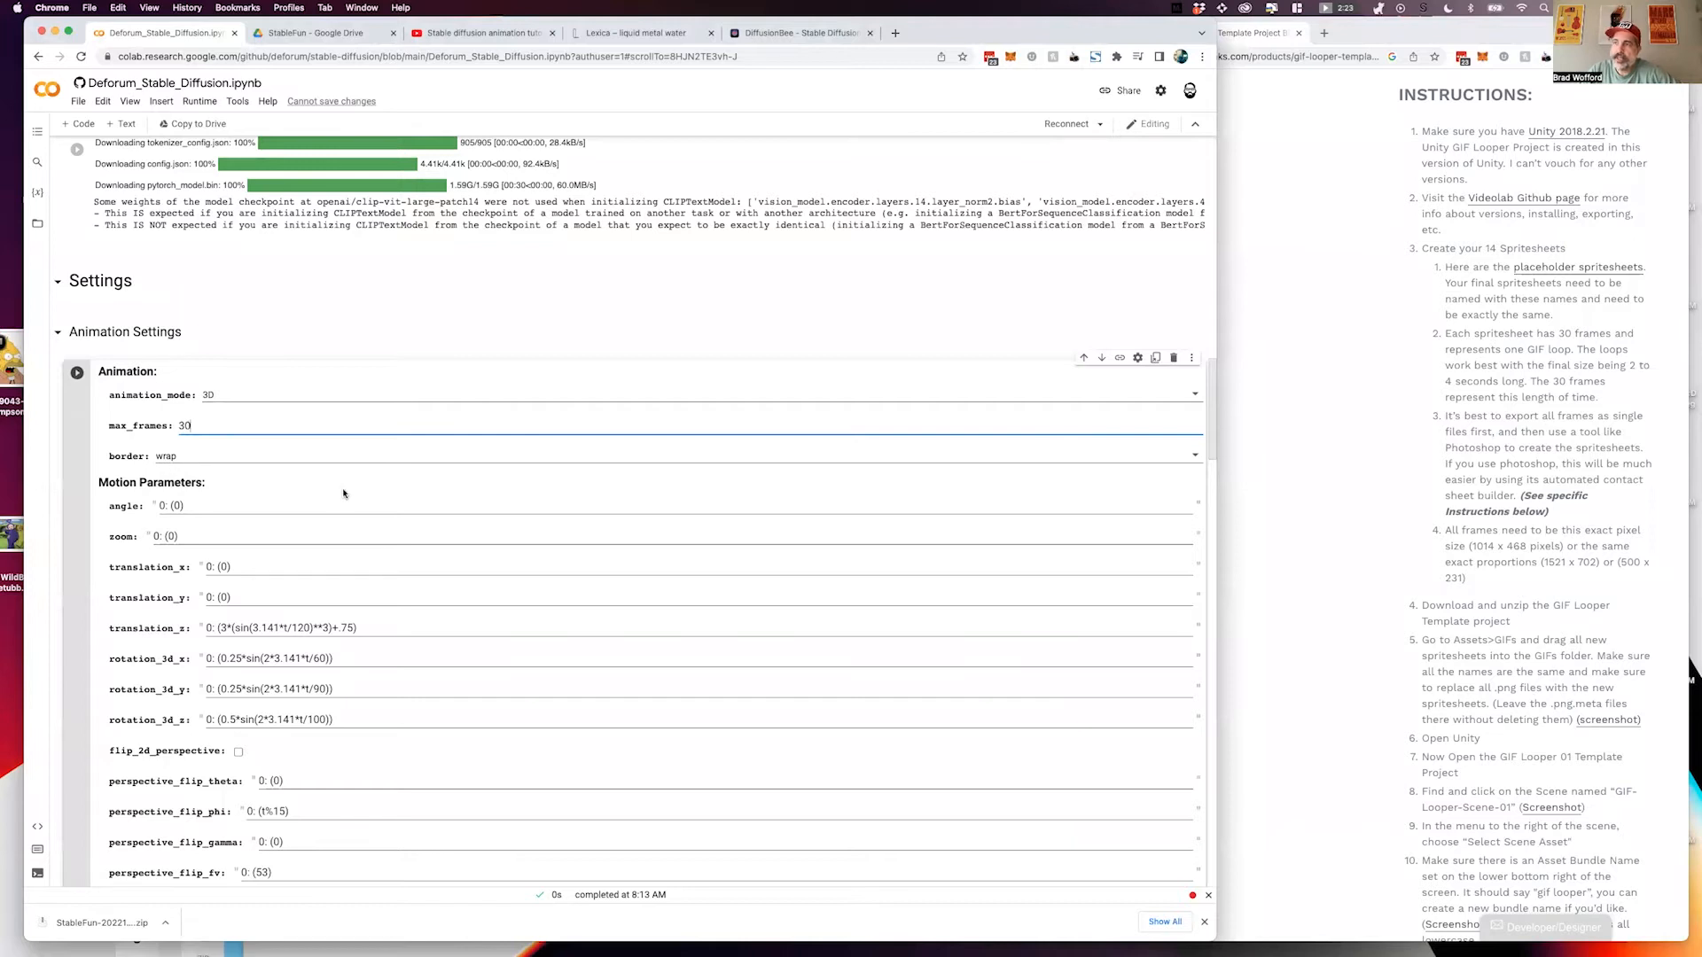
Examine the Animation Settings from the motion parameters through coherence, 3D depth warping, video input, interpolation and resume options.
{"action": "scroll", "coordinate": [343, 491], "scroll_direction": "down", "scroll_amount": 2}
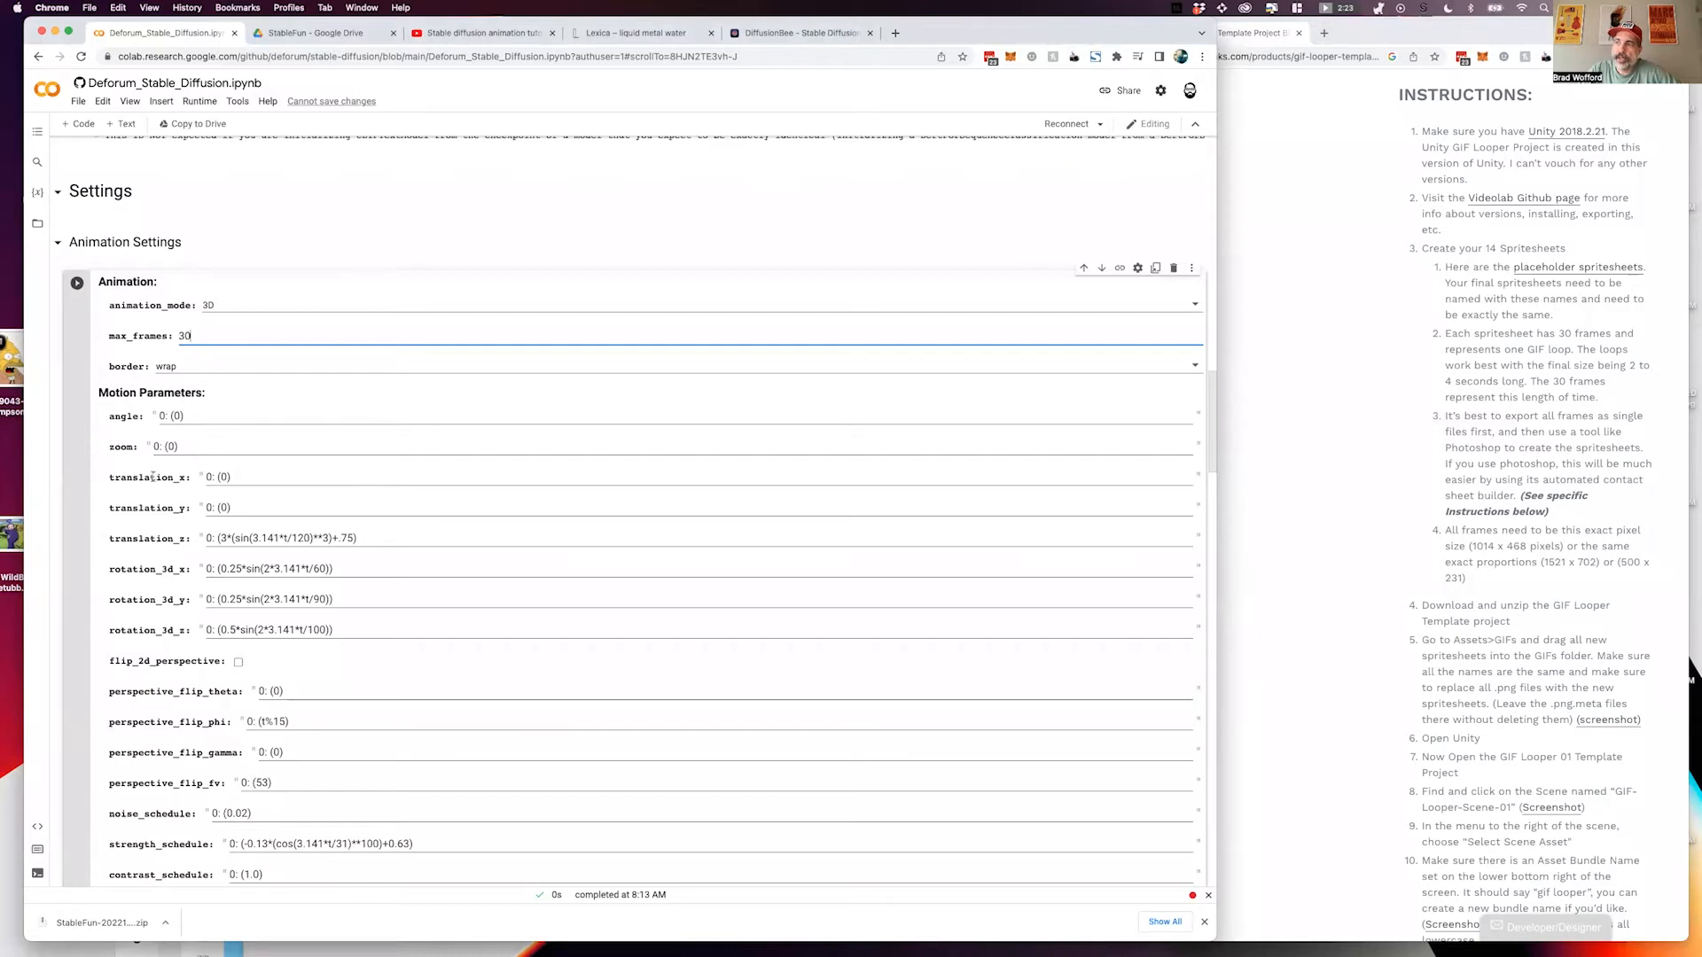
{"action": "scroll", "coordinate": [301, 477], "scroll_direction": "down", "scroll_amount": 2}
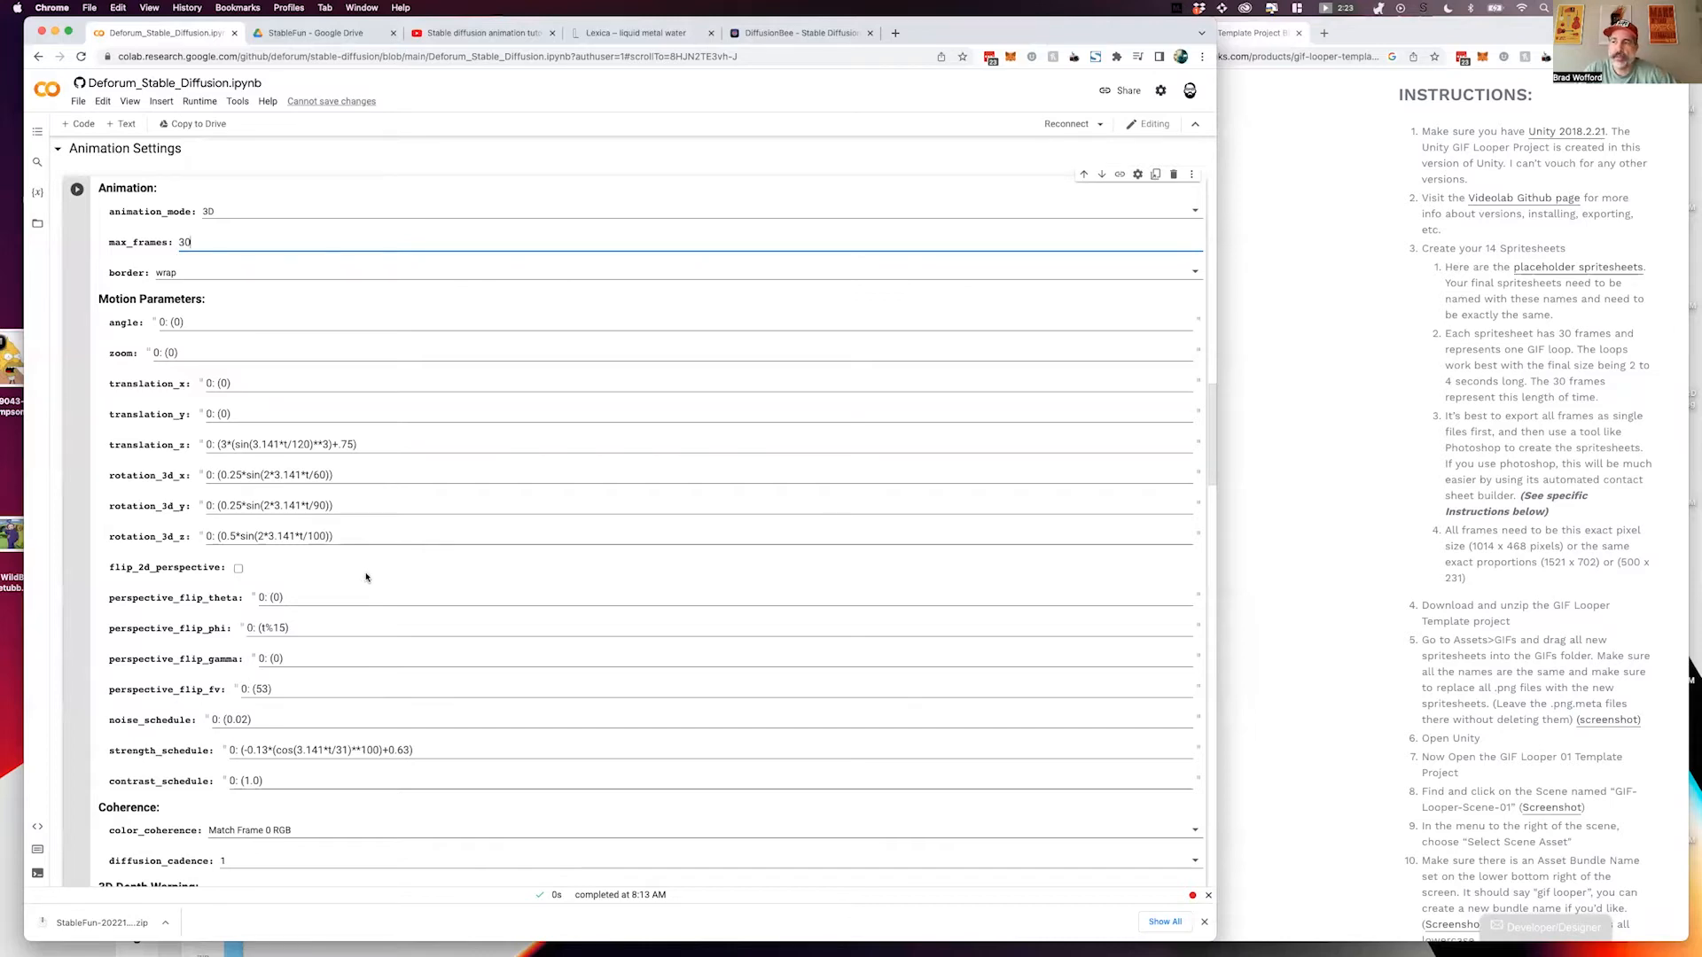
{"action": "scroll", "coordinate": [366, 577], "scroll_direction": "down", "scroll_amount": 5}
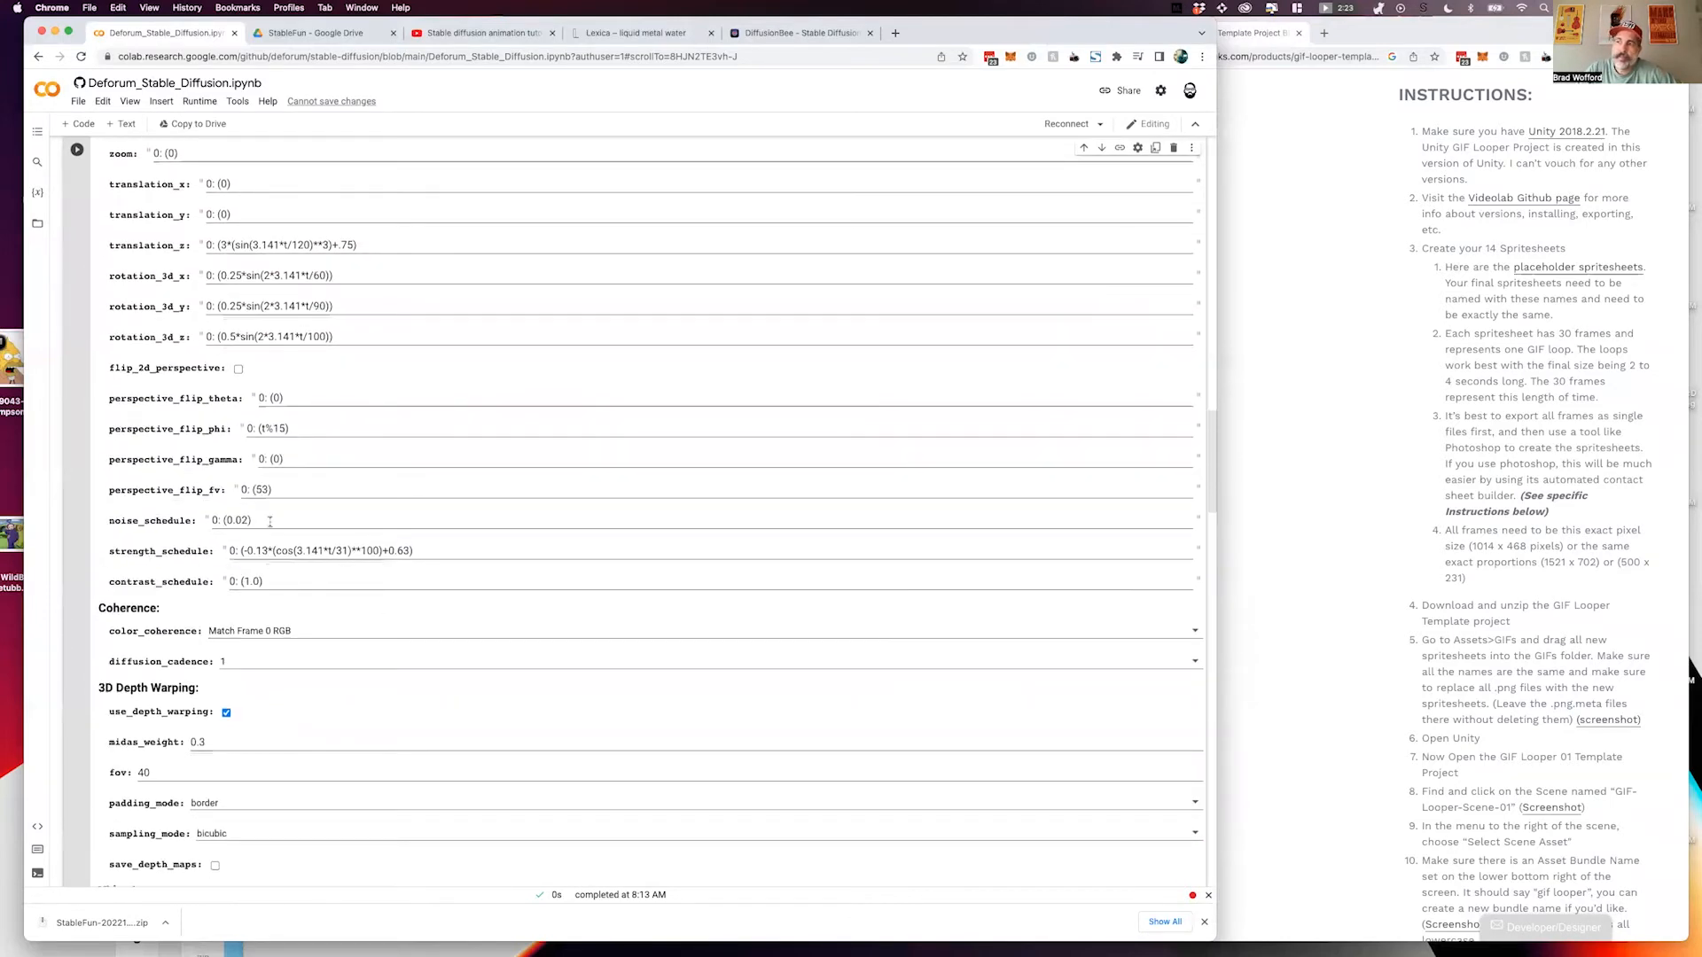
{"action": "scroll", "coordinate": [301, 565], "scroll_direction": "down", "scroll_amount": 4}
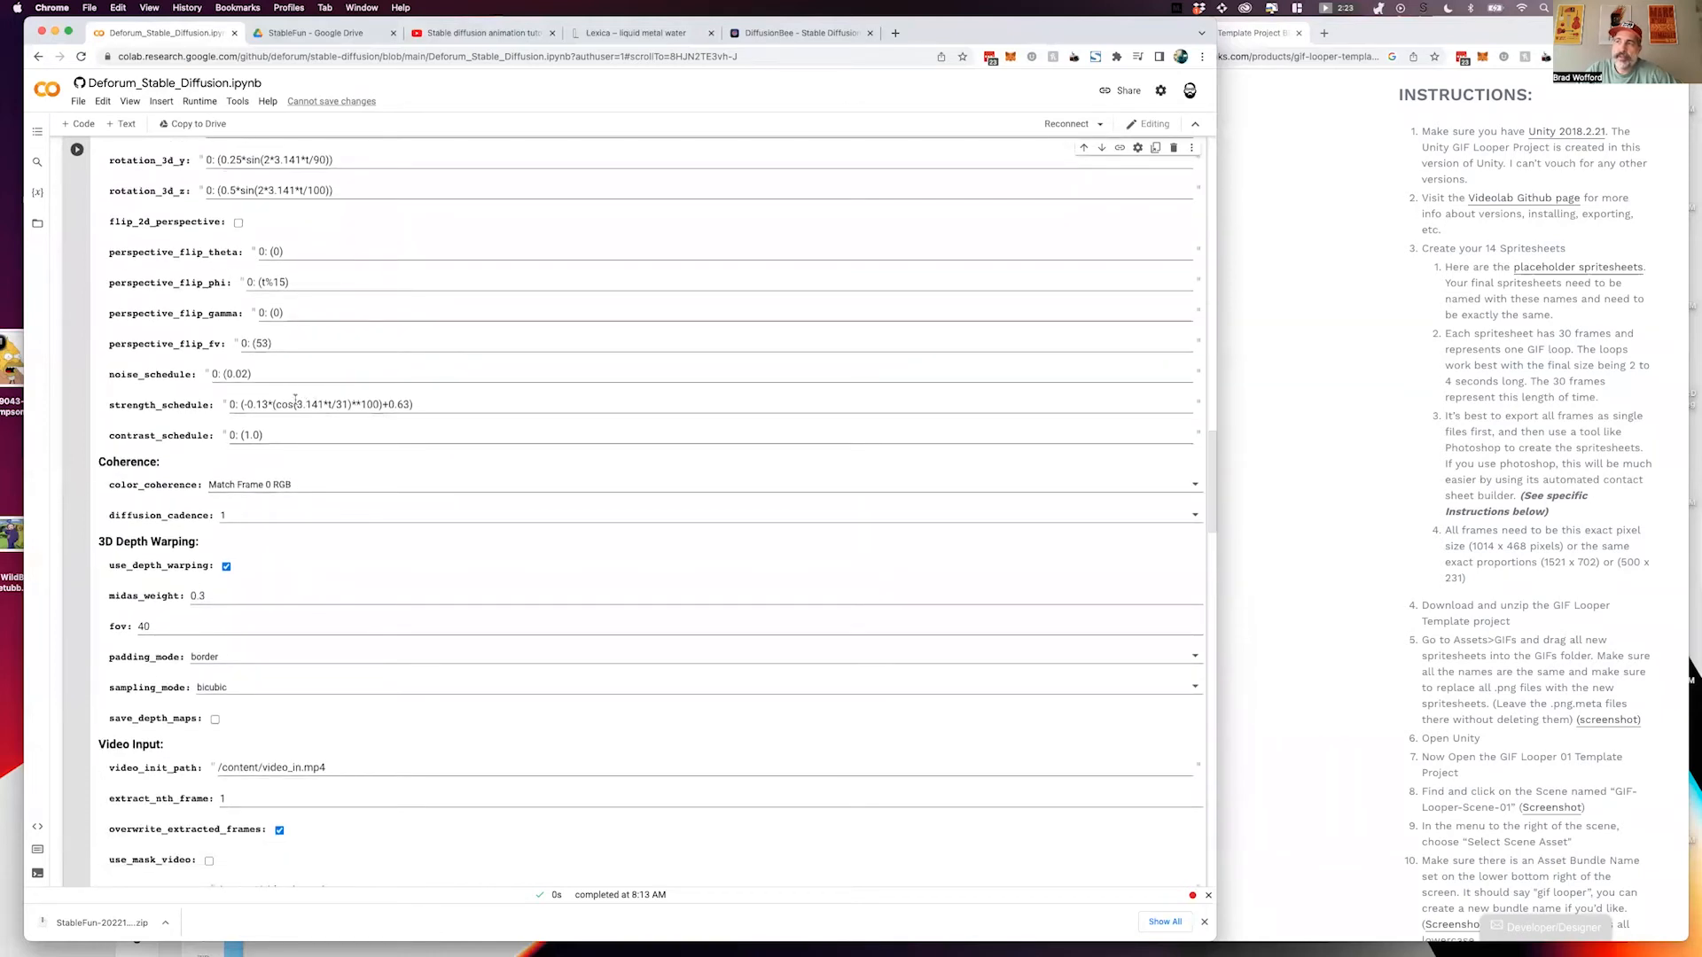
{"action": "scroll", "coordinate": [359, 507], "scroll_direction": "down", "scroll_amount": 4}
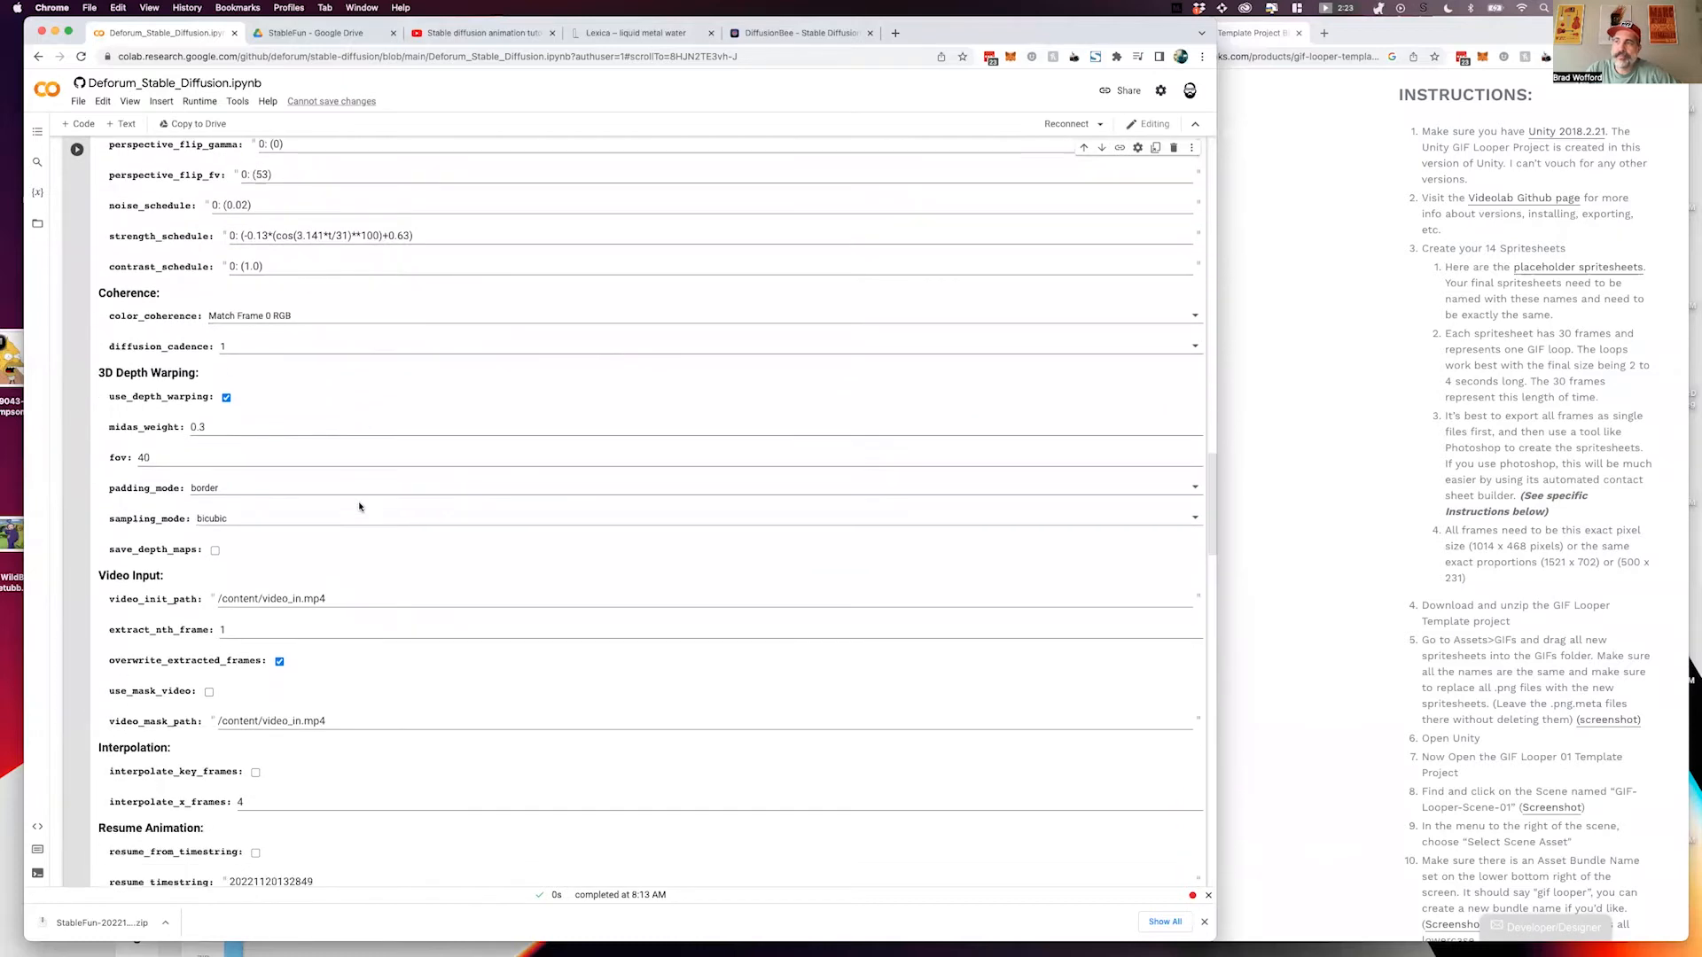
{"action": "scroll", "coordinate": [359, 507], "scroll_direction": "down", "scroll_amount": 3}
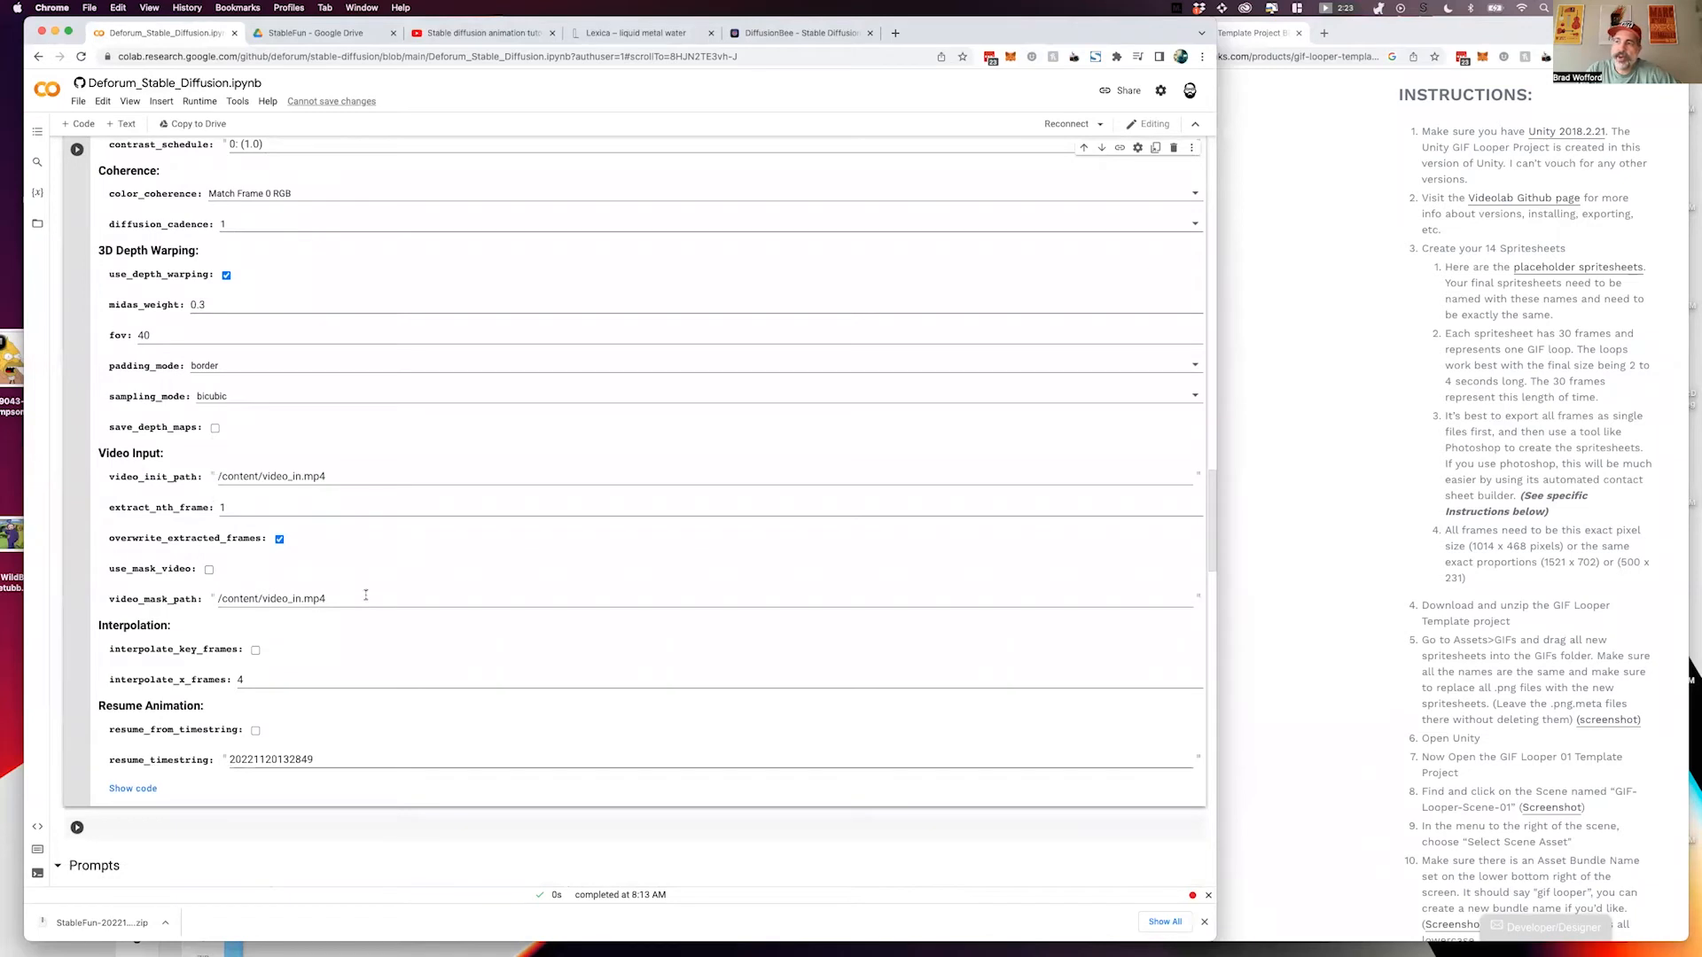
{"action": "scroll", "coordinate": [365, 594], "scroll_direction": "down", "scroll_amount": 5}
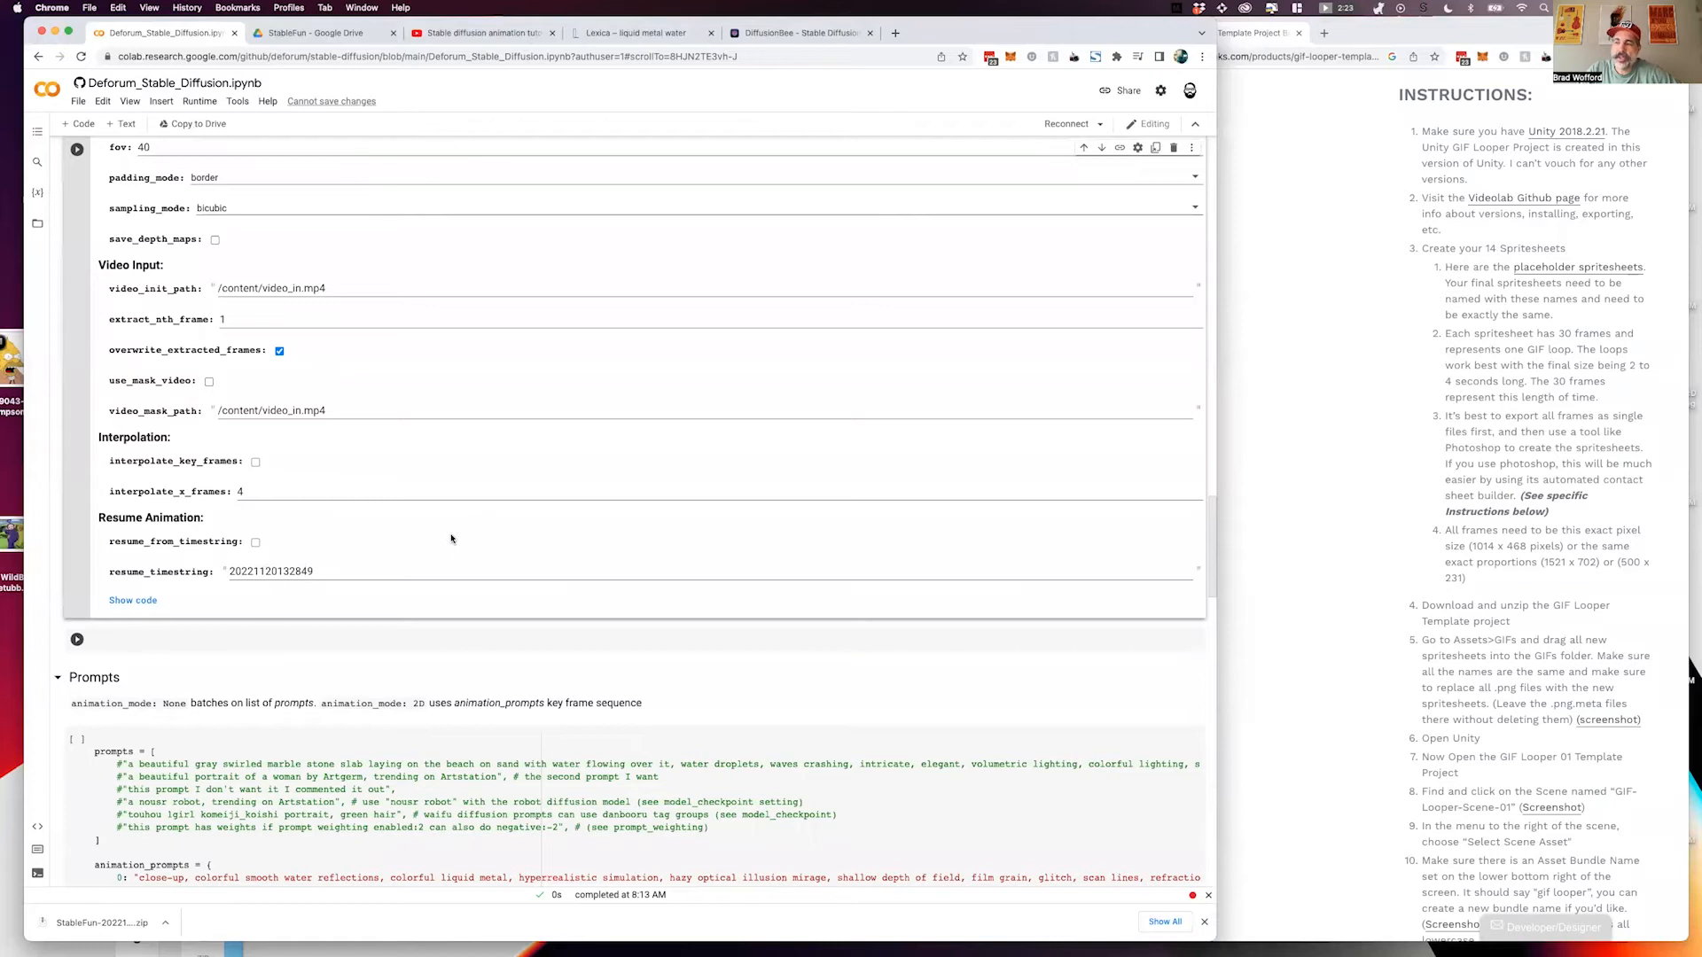
Review the Prompts section, reading the full animation_prompts lines for frames 0, 15 and 30.
{"action": "scroll", "coordinate": [444, 537], "scroll_direction": "down", "scroll_amount": 7}
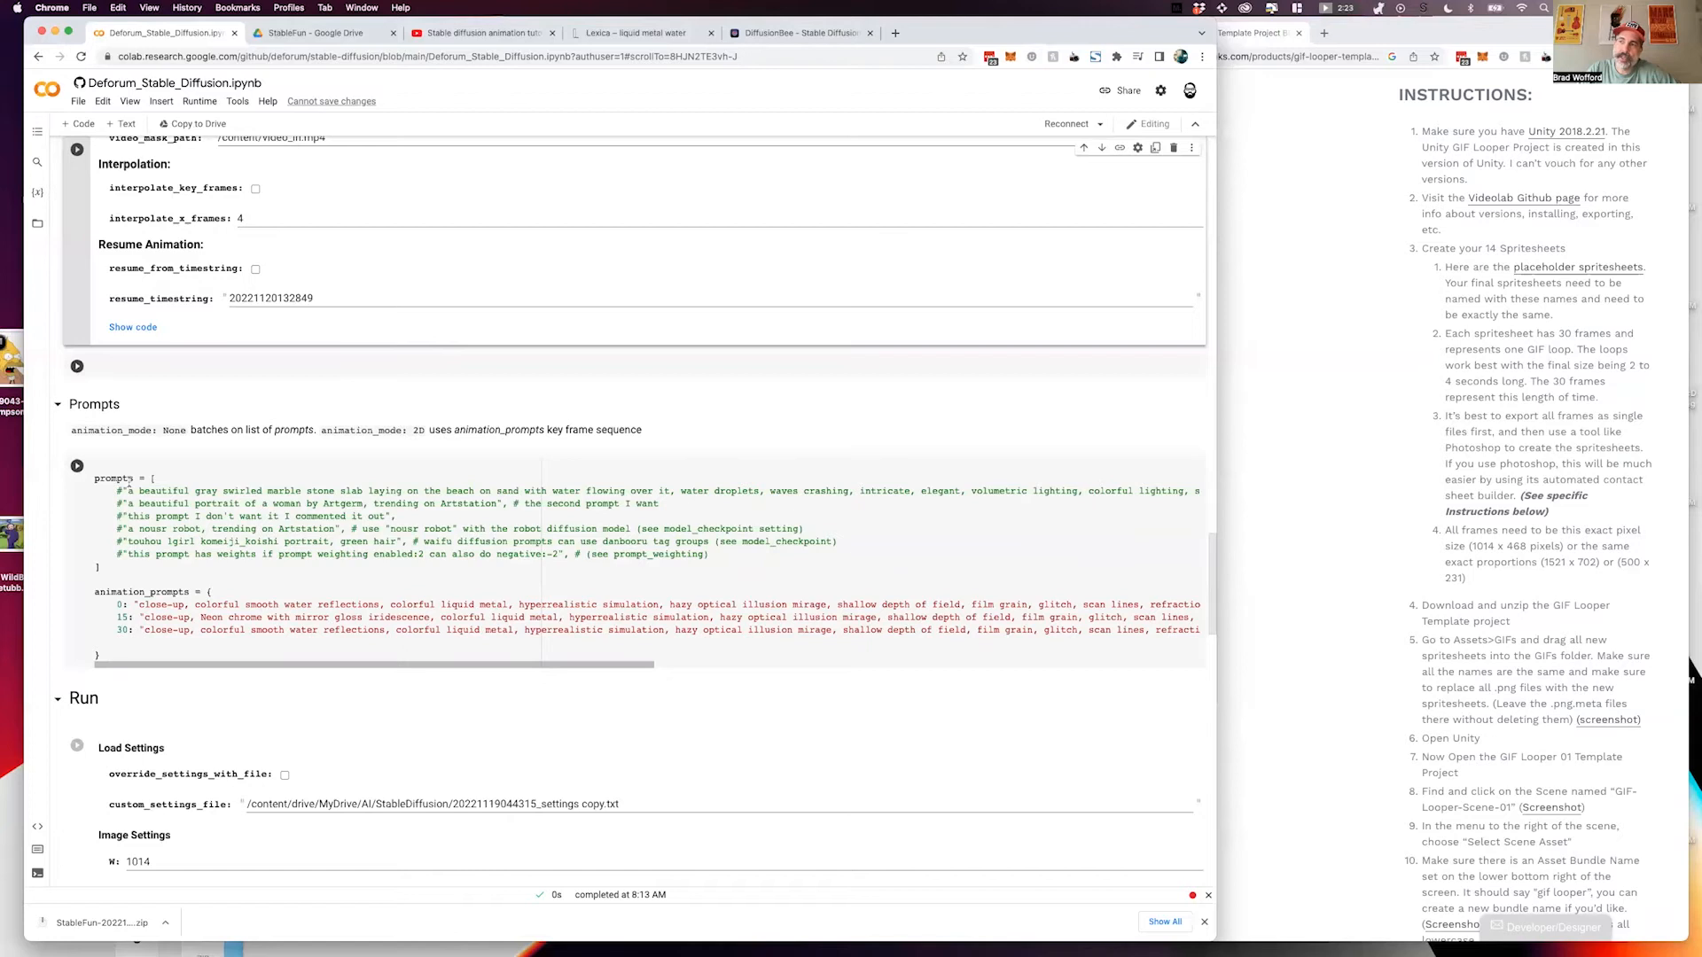
{"action": "scroll", "coordinate": [339, 493], "scroll_direction": "down", "scroll_amount": 2}
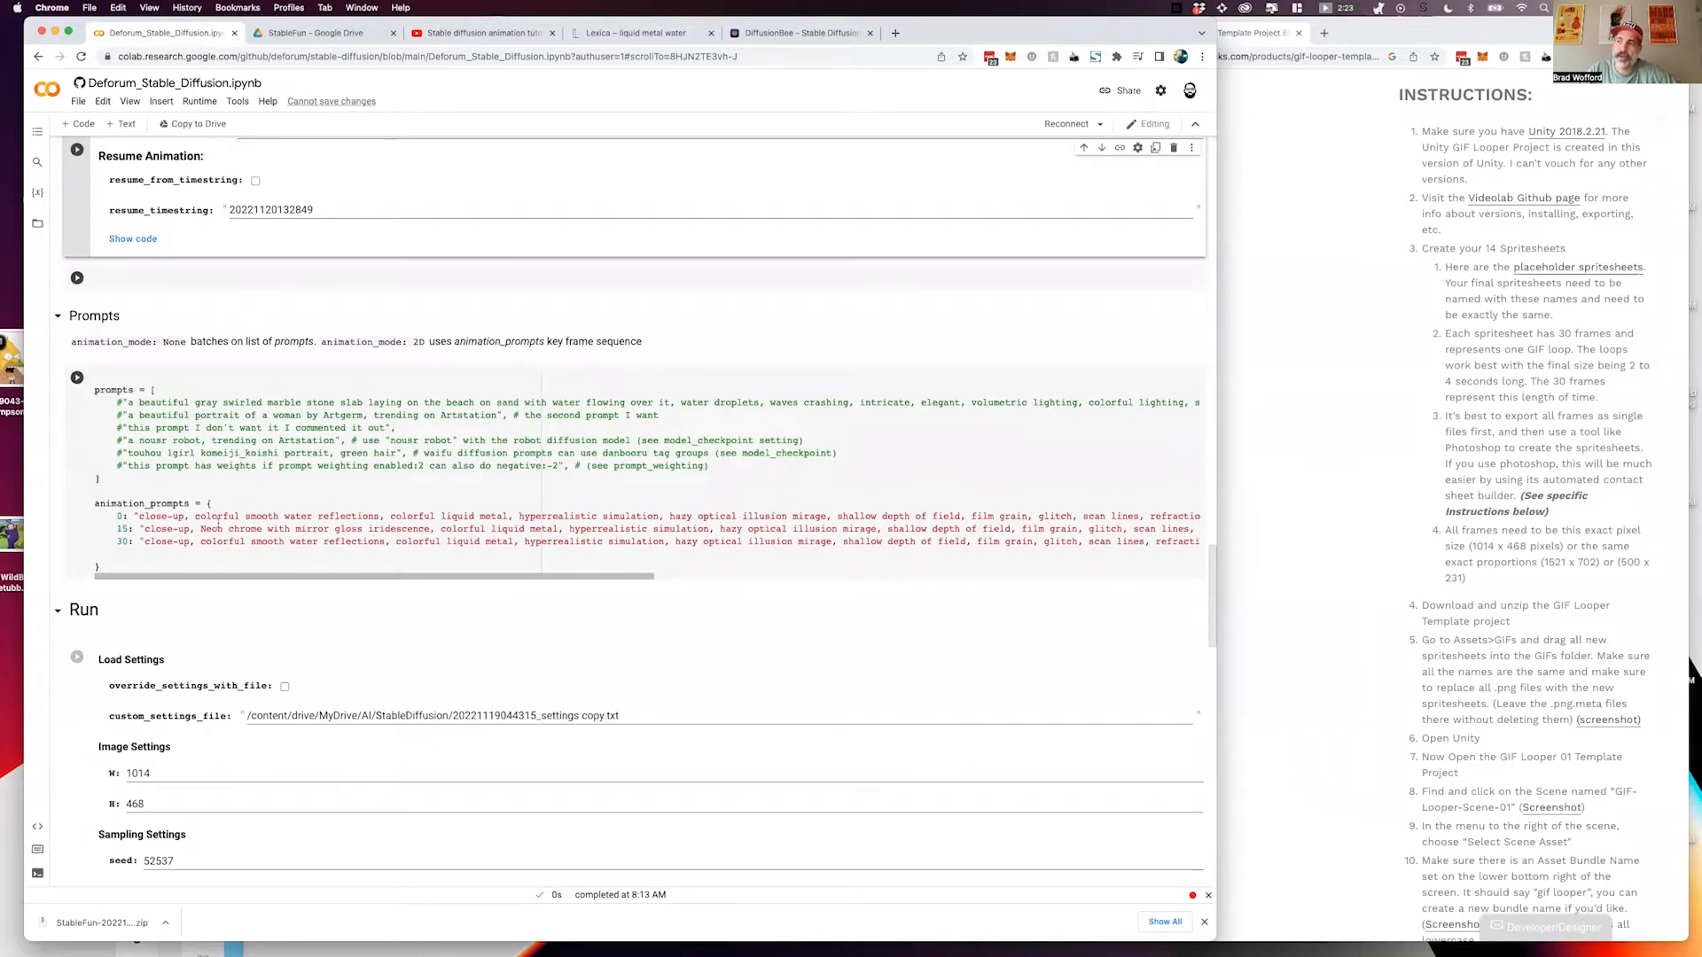
{"action": "left_click", "coordinate": [231, 527]}
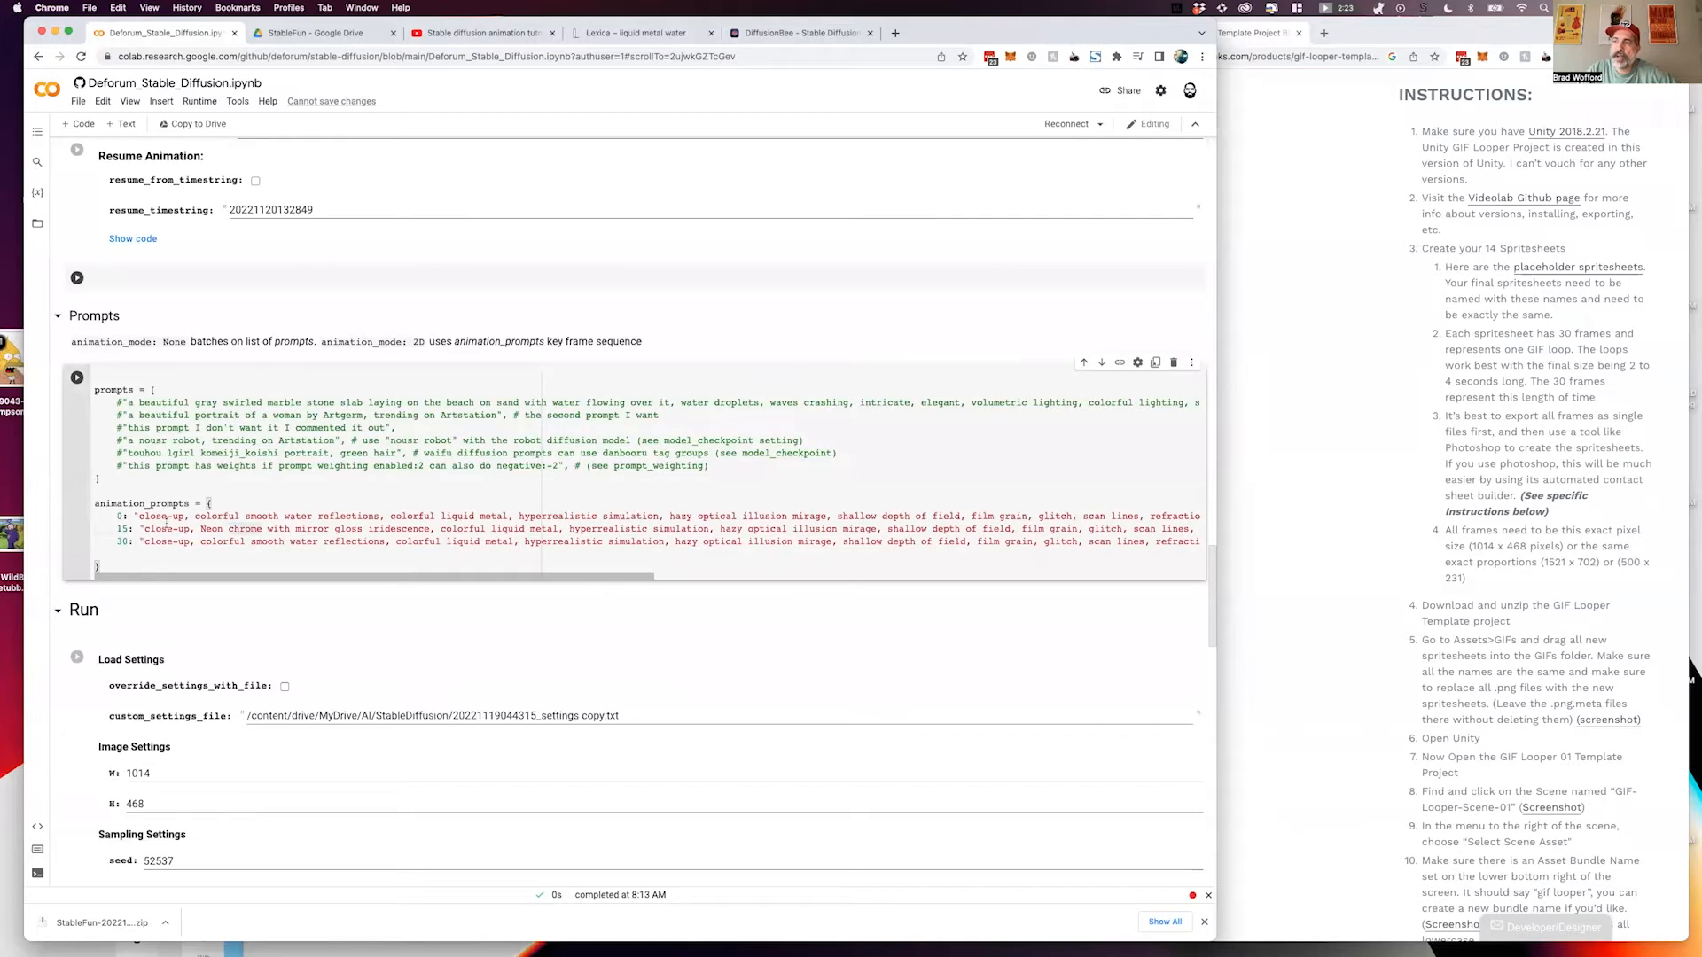
{"action": "scroll", "coordinate": [237, 521], "scroll_direction": "right", "scroll_amount": 3}
{"action": "scroll", "coordinate": [237, 522], "scroll_direction": "right", "scroll_amount": 5}
{"action": "scroll", "coordinate": [236, 523], "scroll_direction": "right", "scroll_amount": 4}
{"action": "scroll", "coordinate": [237, 522], "scroll_direction": "right", "scroll_amount": 6}
{"action": "scroll", "coordinate": [236, 523], "scroll_direction": "right", "scroll_amount": 3}
{"action": "scroll", "coordinate": [237, 523], "scroll_direction": "right", "scroll_amount": 10}
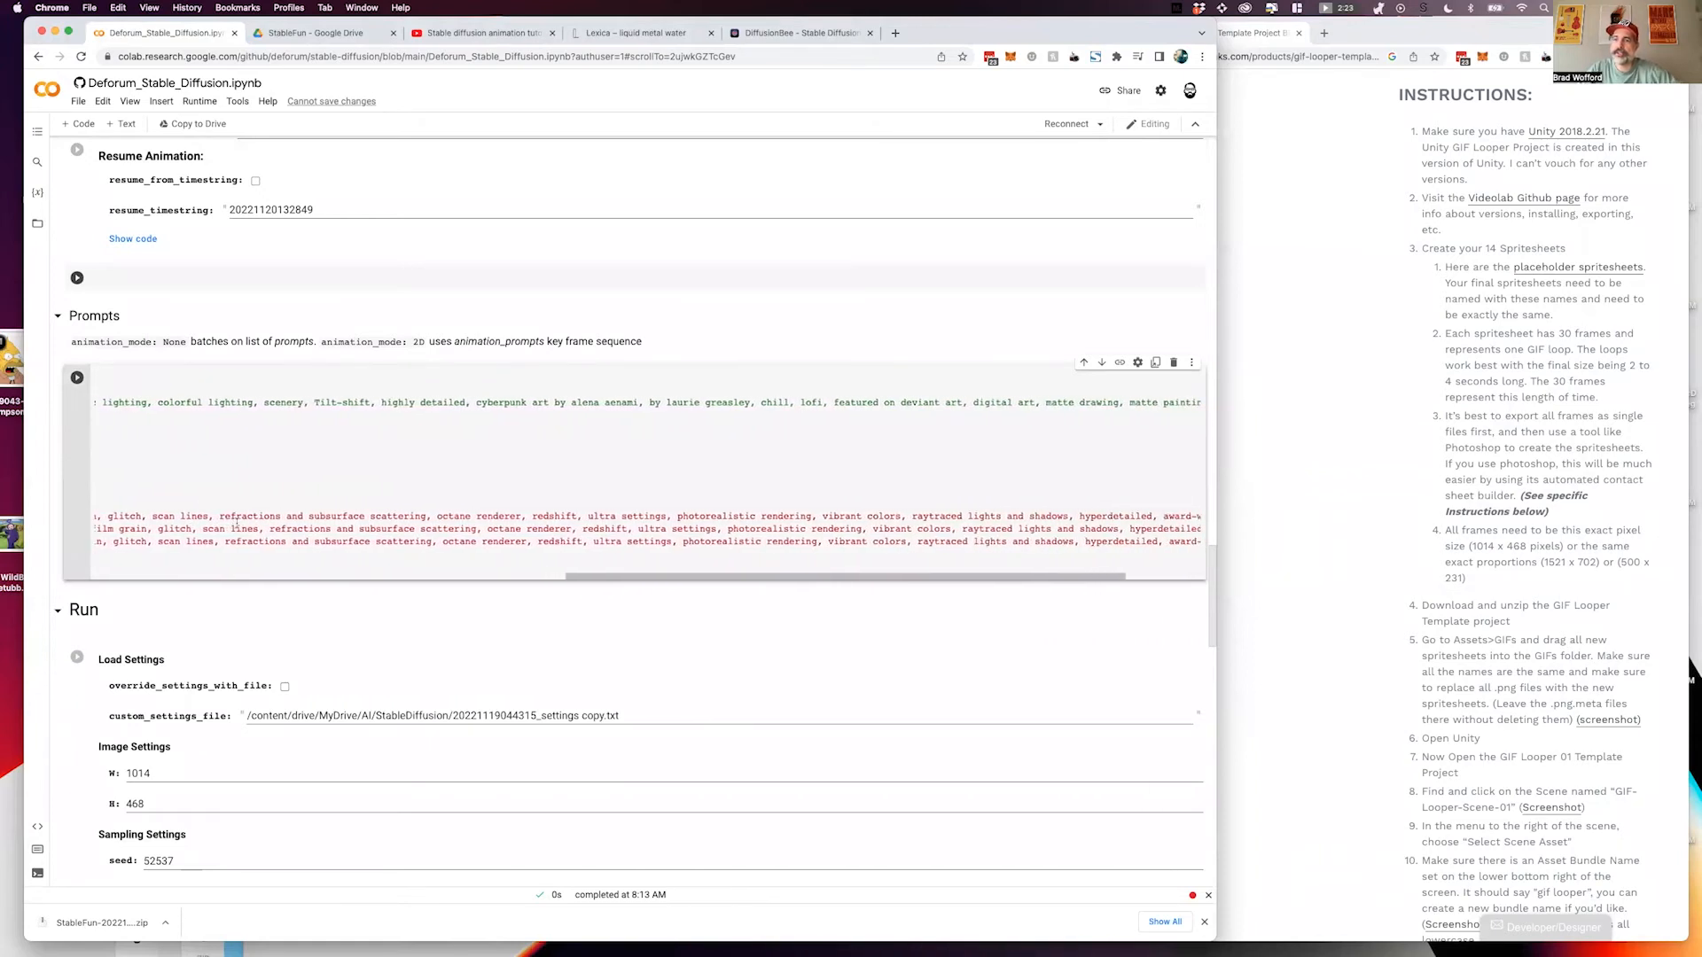
{"action": "scroll", "coordinate": [237, 522], "scroll_direction": "right", "scroll_amount": 5}
{"action": "scroll", "coordinate": [237, 523], "scroll_direction": "left", "scroll_amount": 20}
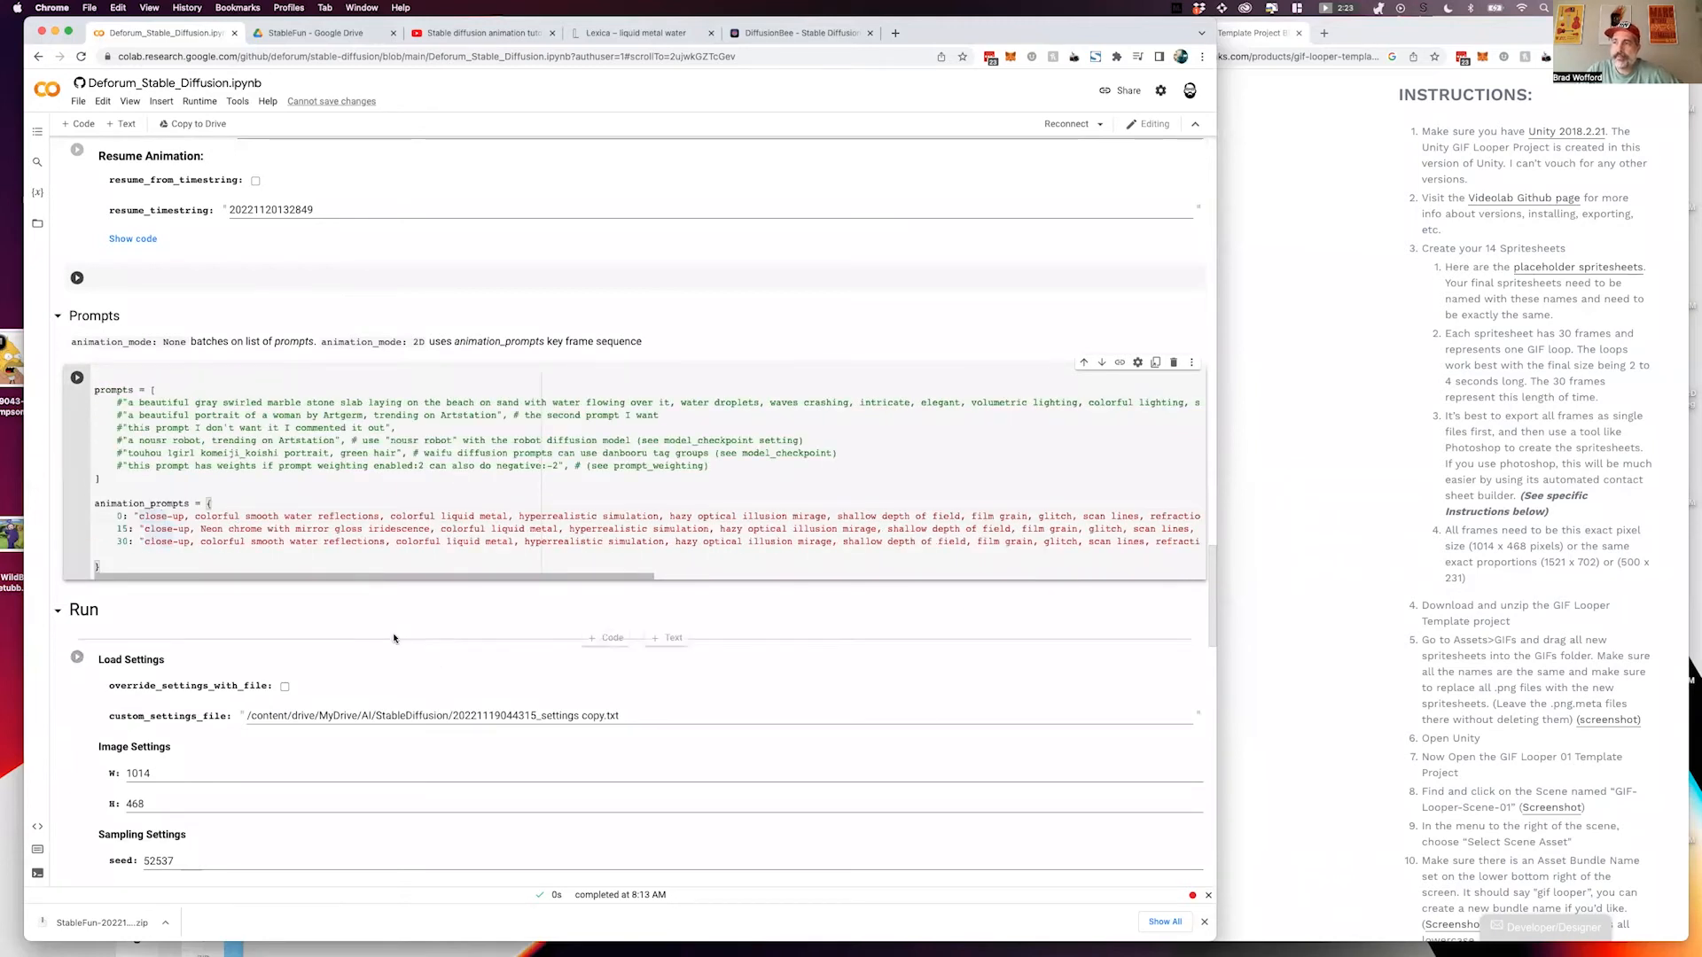
Compare the W and H values in the Run section's Image Settings with the frame size required by the GIF Looper instructions.
{"action": "scroll", "coordinate": [395, 638], "scroll_direction": "down", "scroll_amount": 3}
{"action": "scroll", "coordinate": [395, 638], "scroll_direction": "down", "scroll_amount": 1}
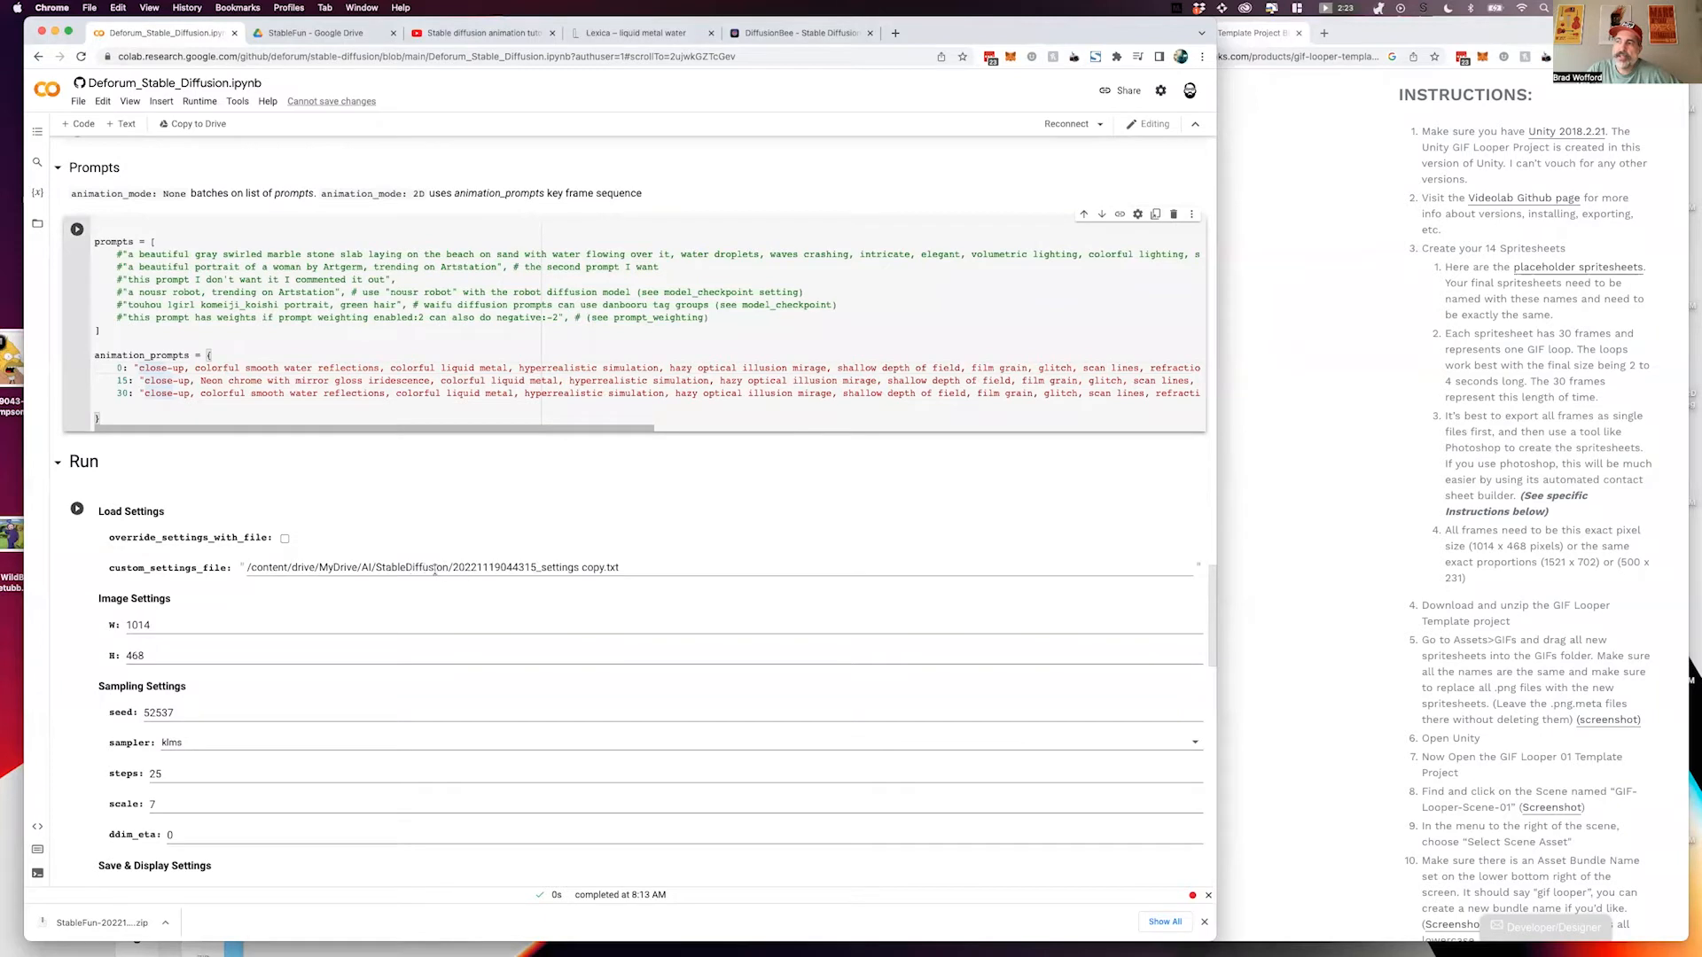
{"action": "scroll", "coordinate": [454, 567], "scroll_direction": "down", "scroll_amount": 4}
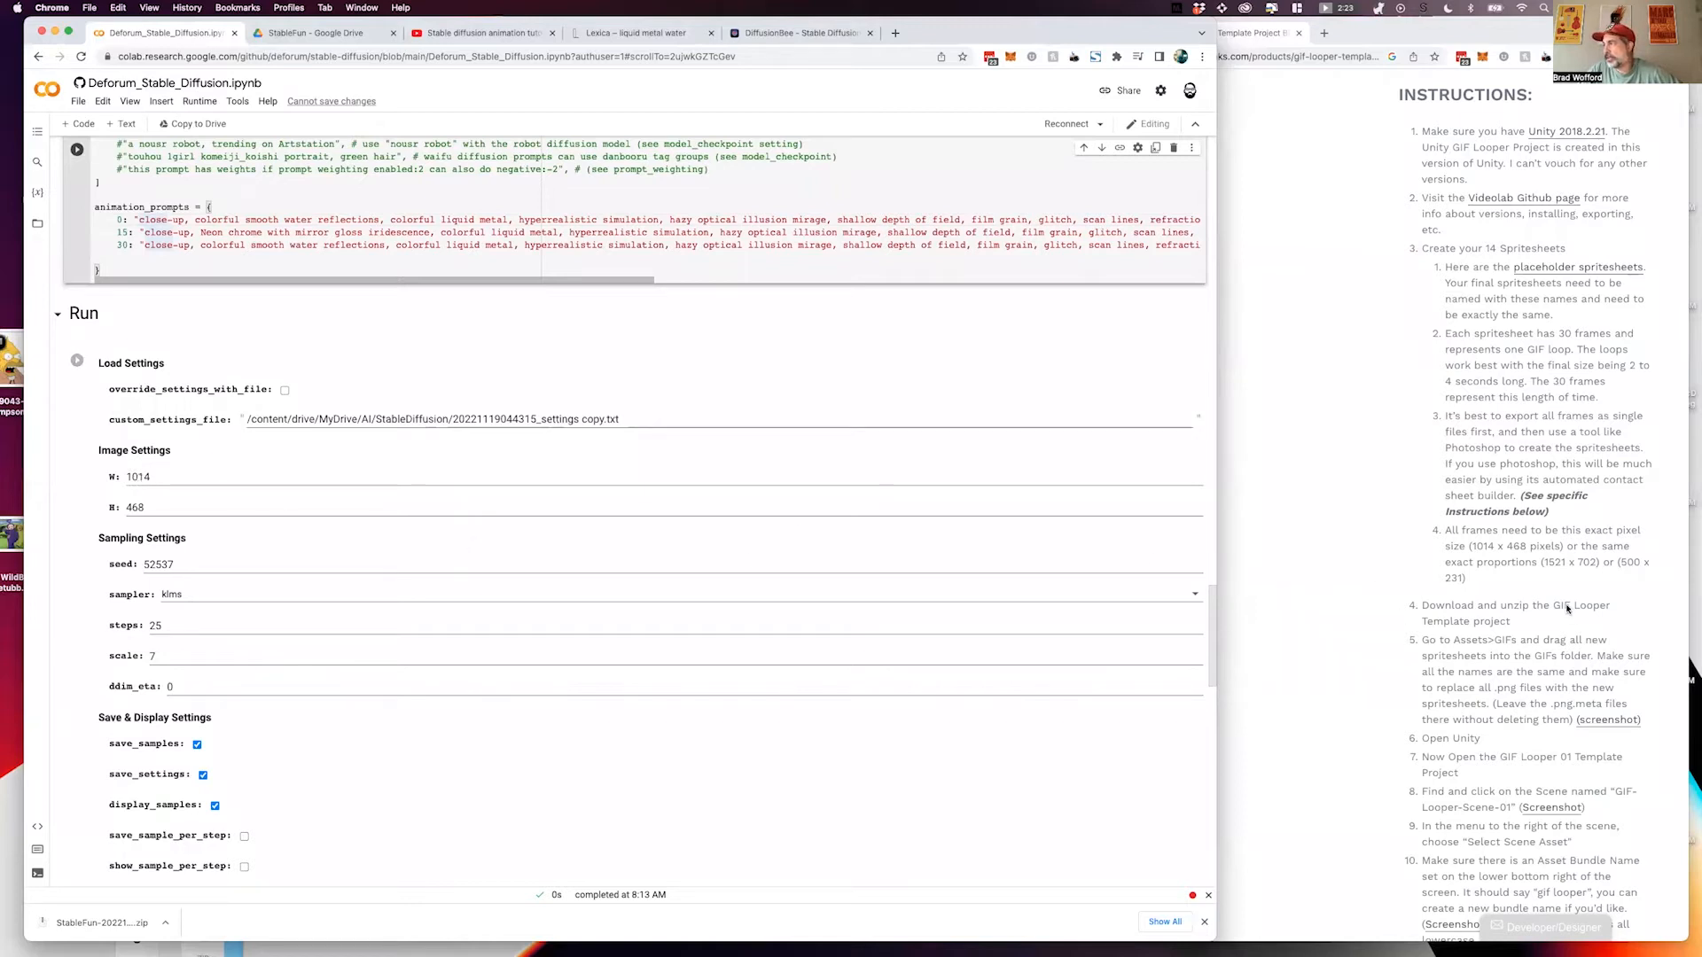
{"action": "left_click", "coordinate": [1489, 556]}
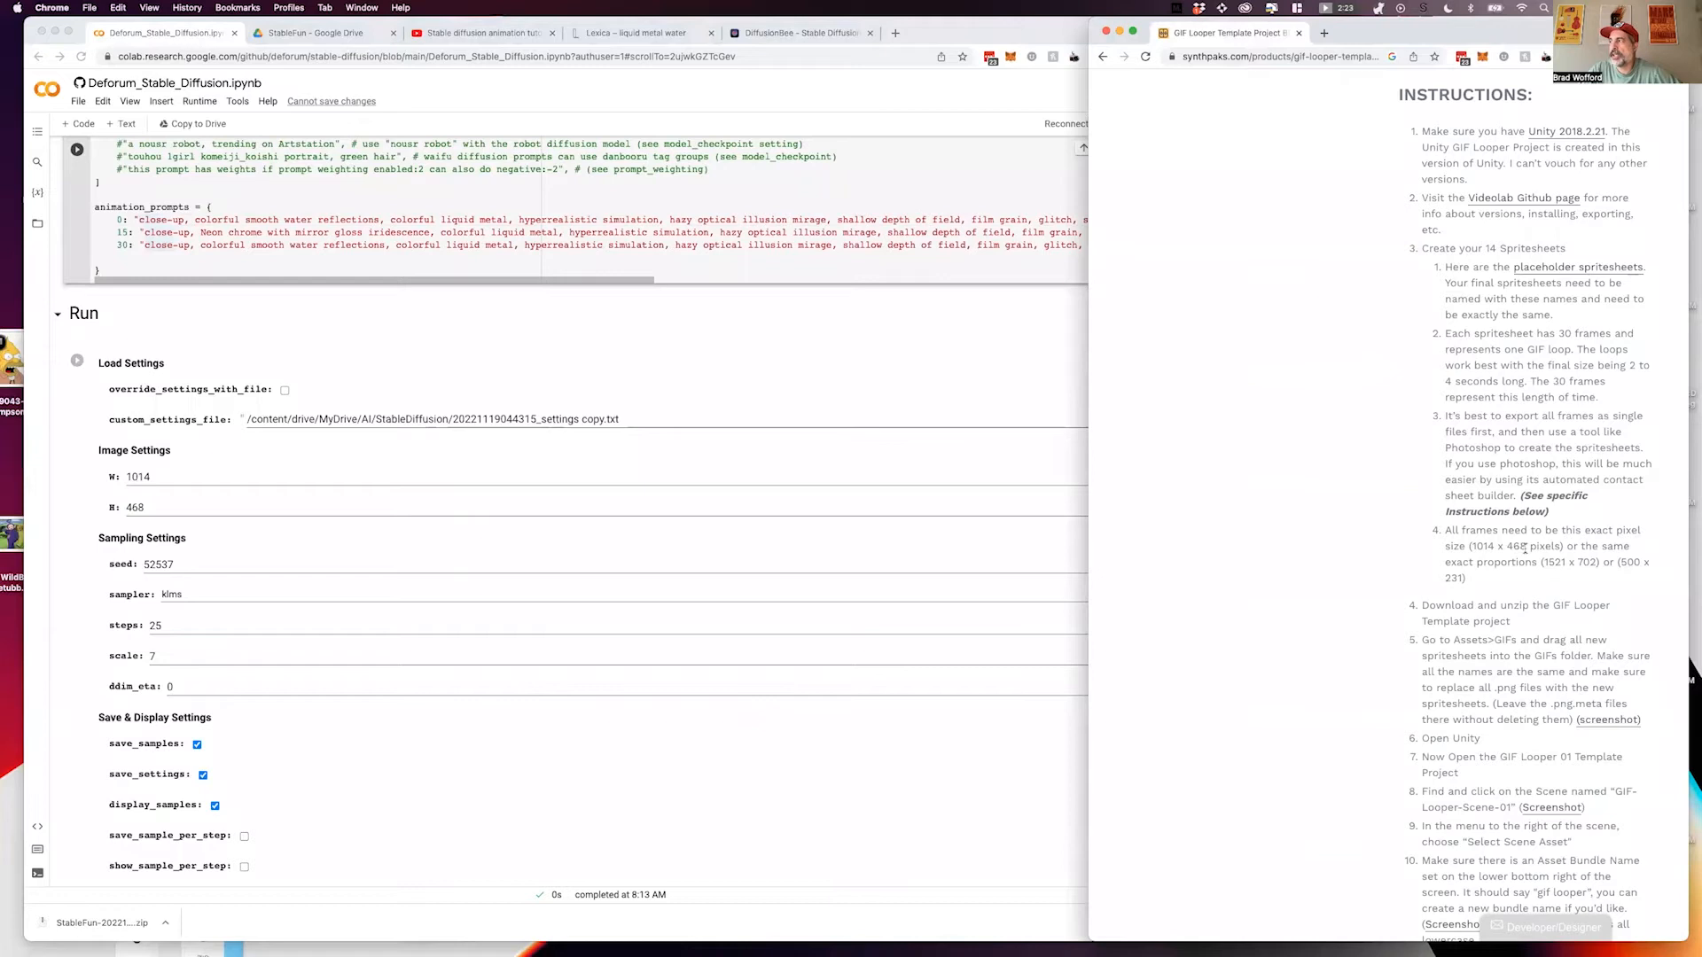
{"action": "left_click", "coordinate": [195, 508]}
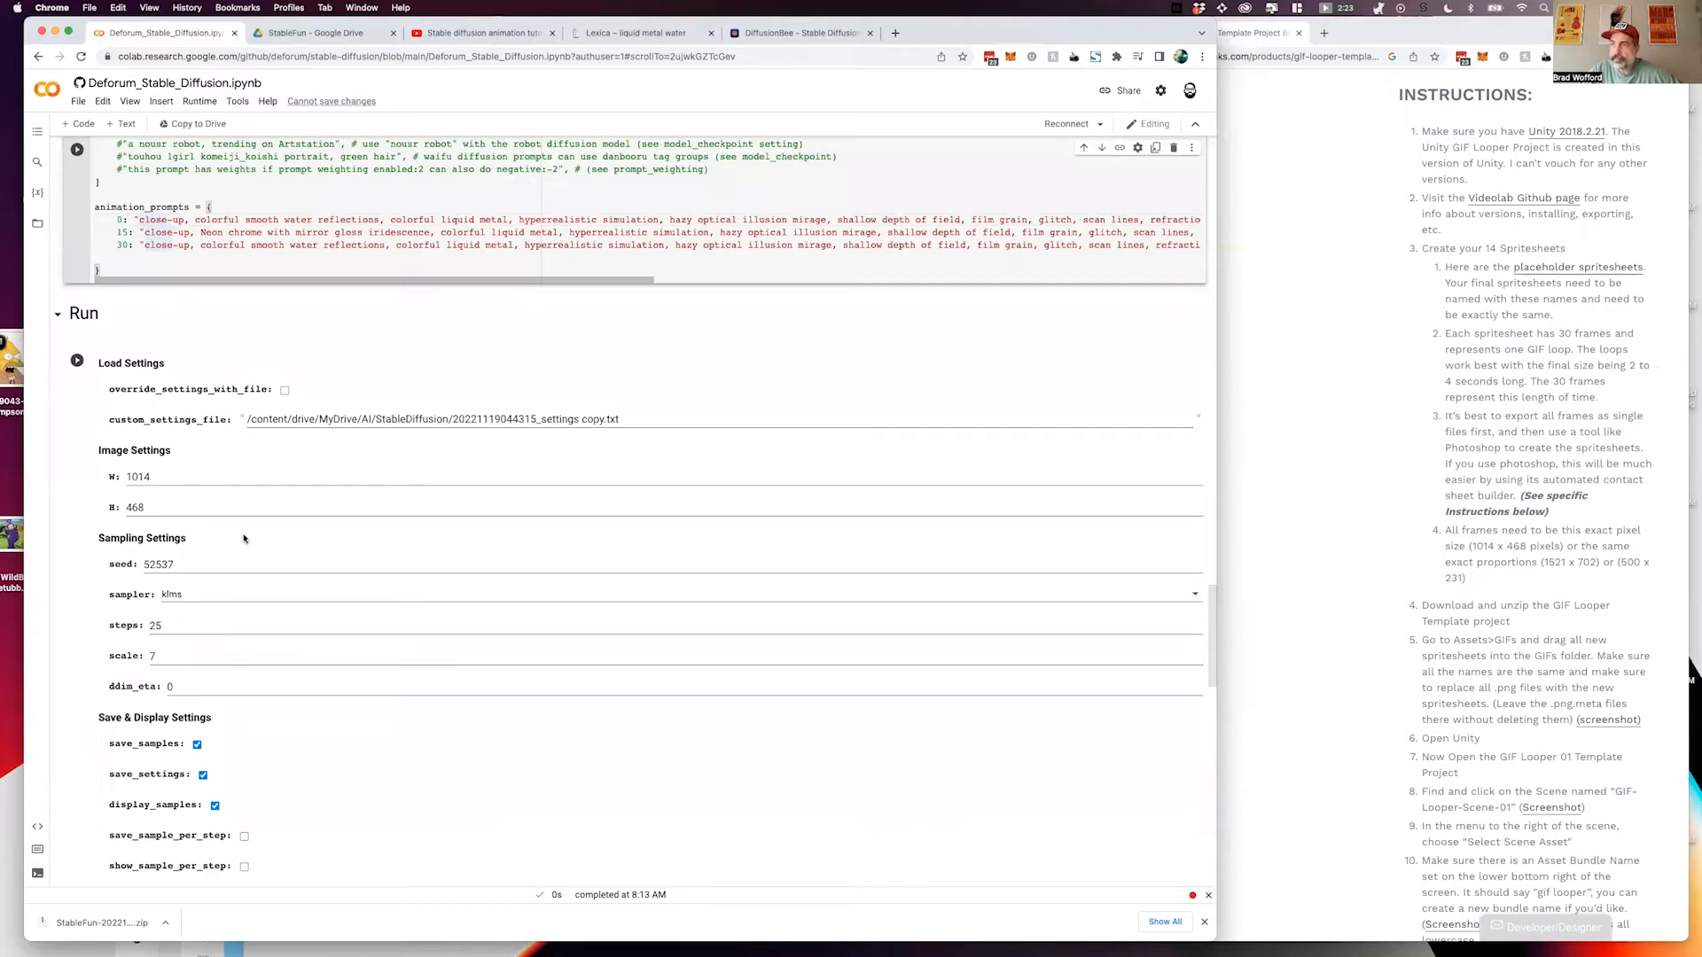
Set the seed in the Sampling Settings to 45156.
{"action": "scroll", "coordinate": [239, 537], "scroll_direction": "down", "scroll_amount": 3}
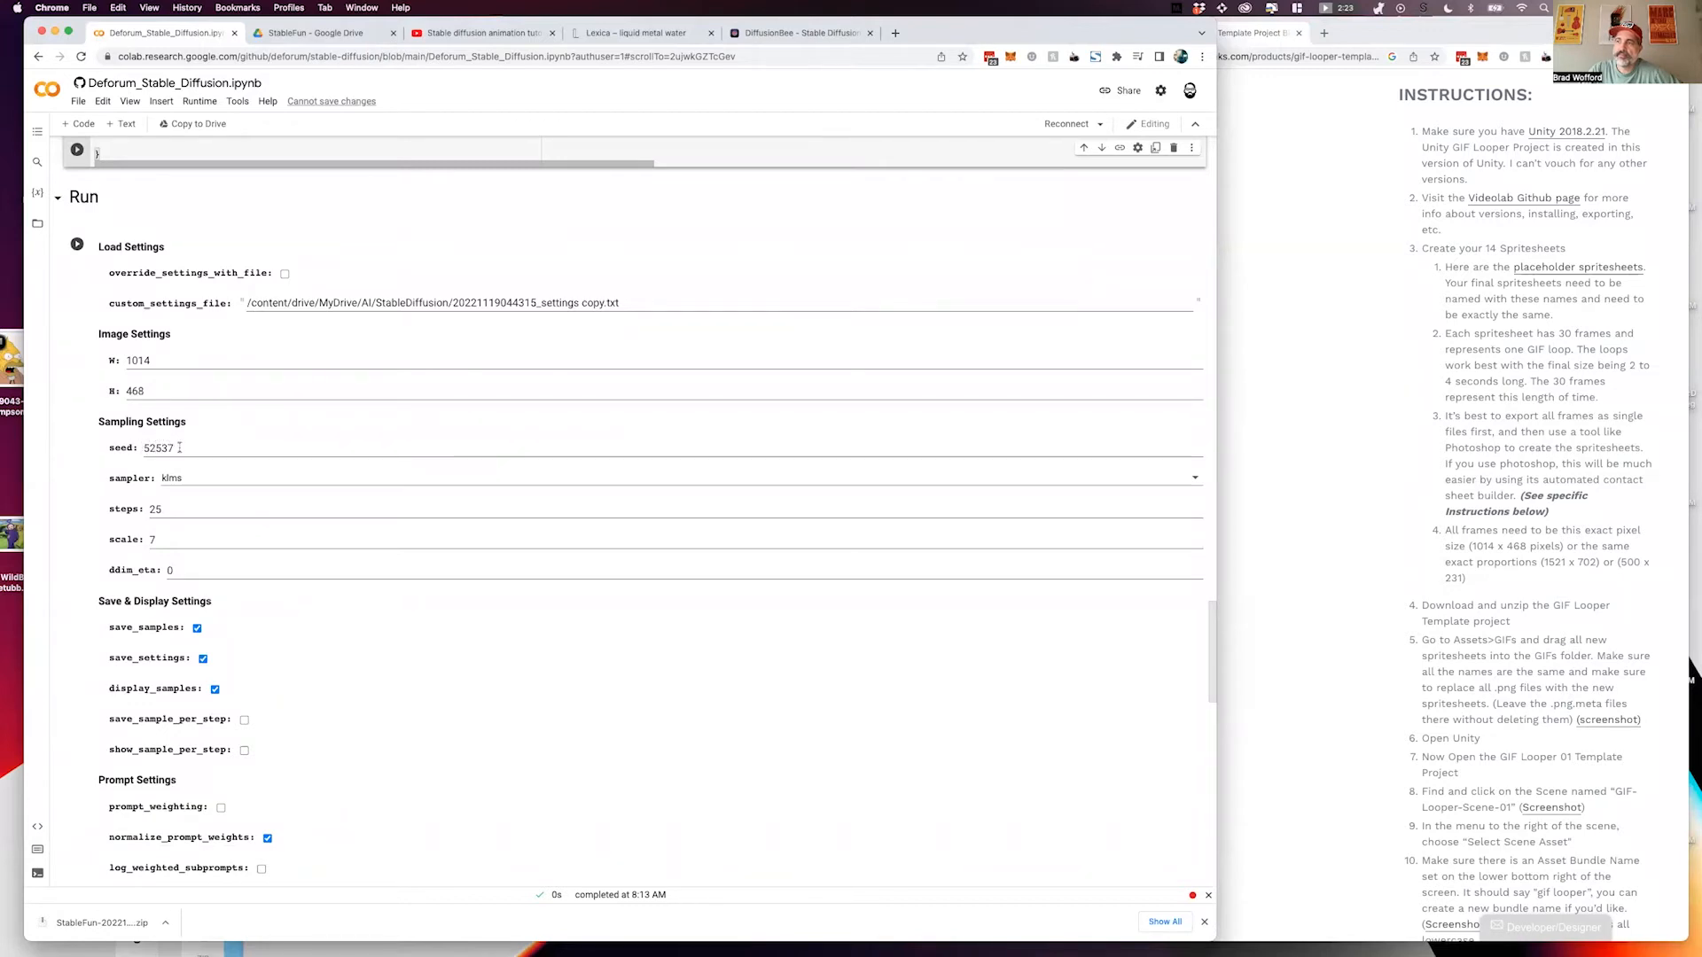
{"action": "left_click", "coordinate": [179, 448]}
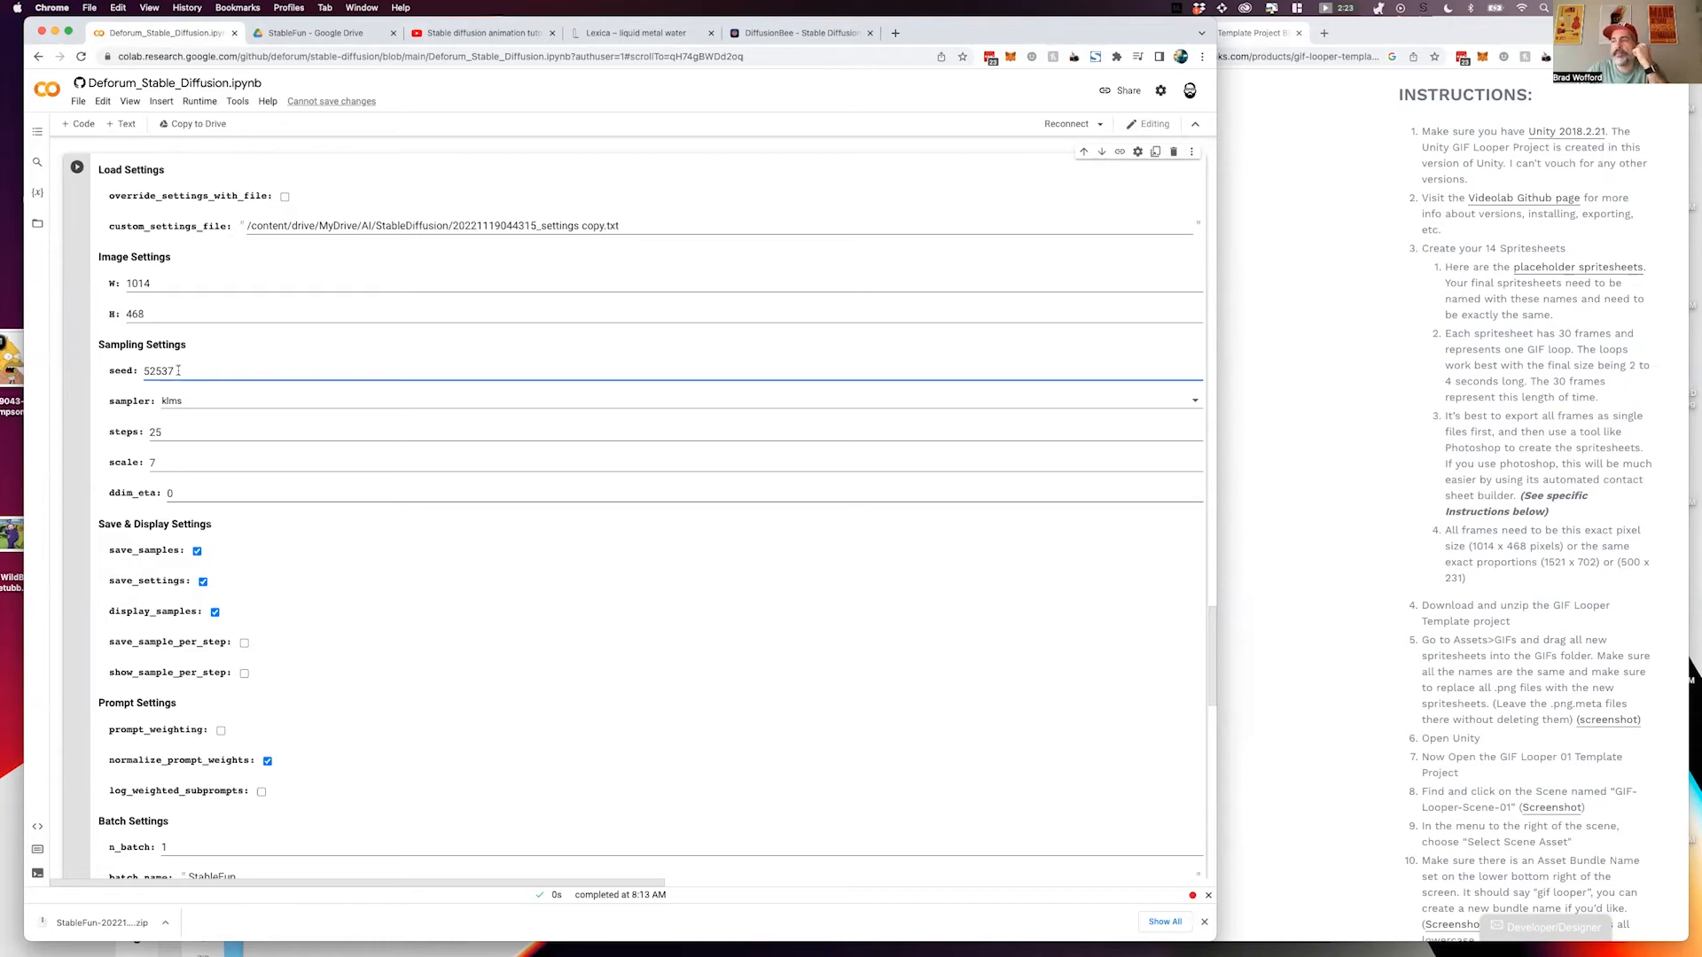
{"action": "double_click", "coordinate": [178, 370]}
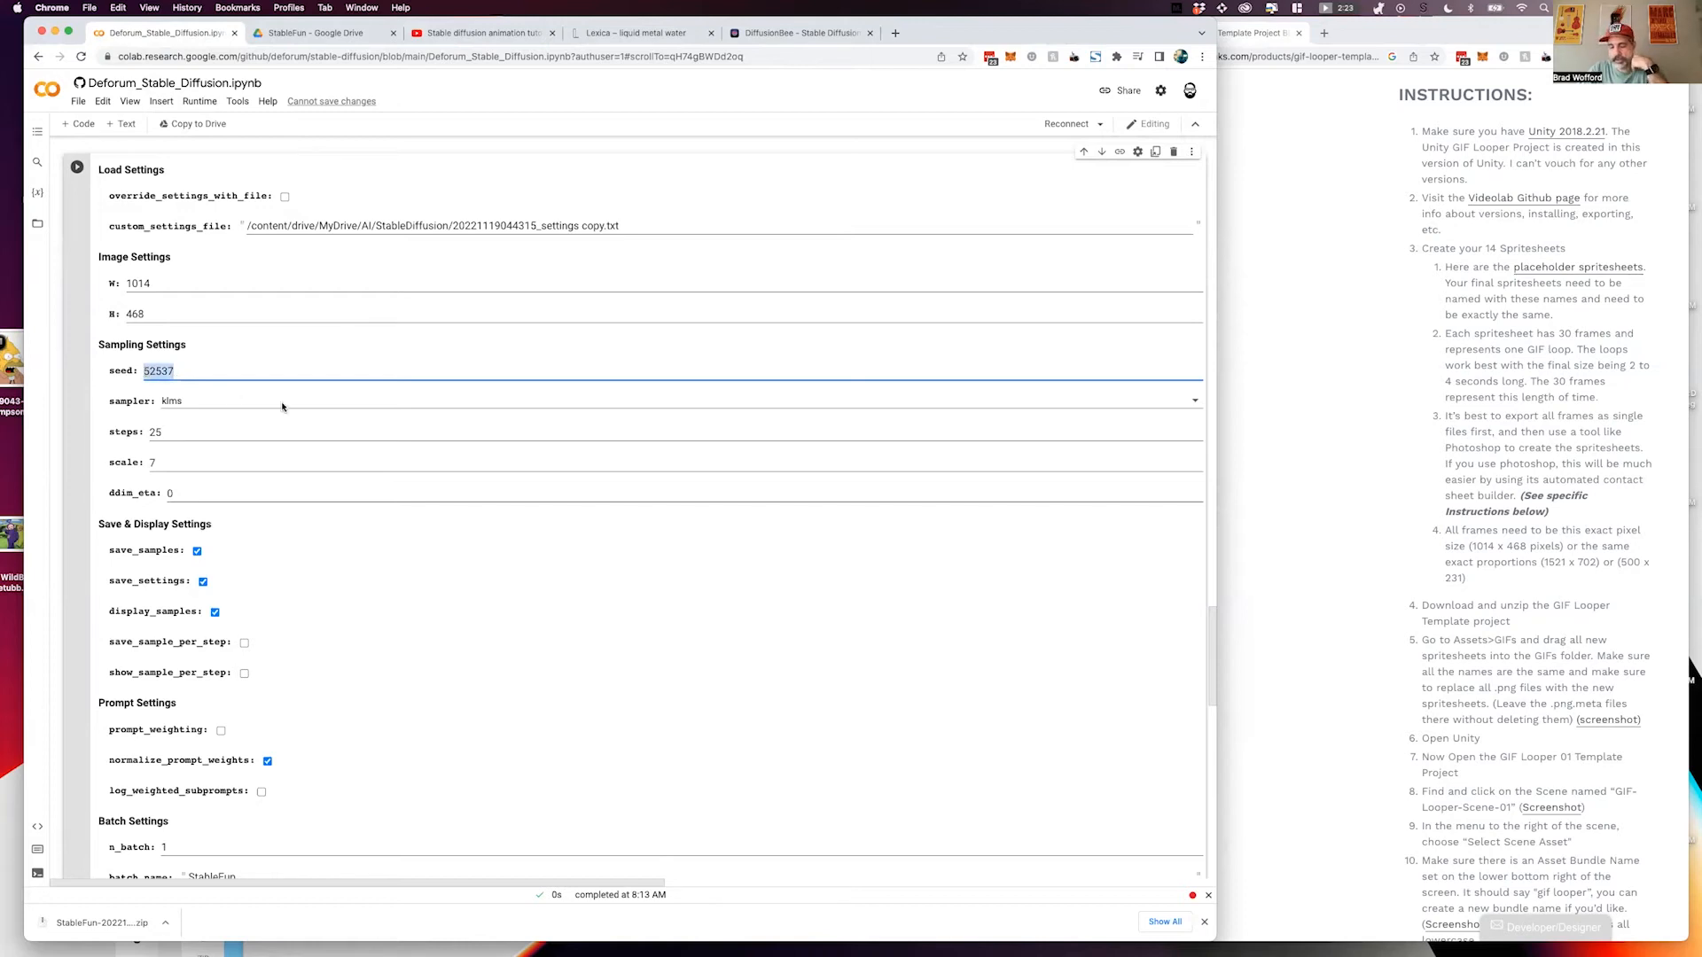
{"action": "type", "text": "451565"}
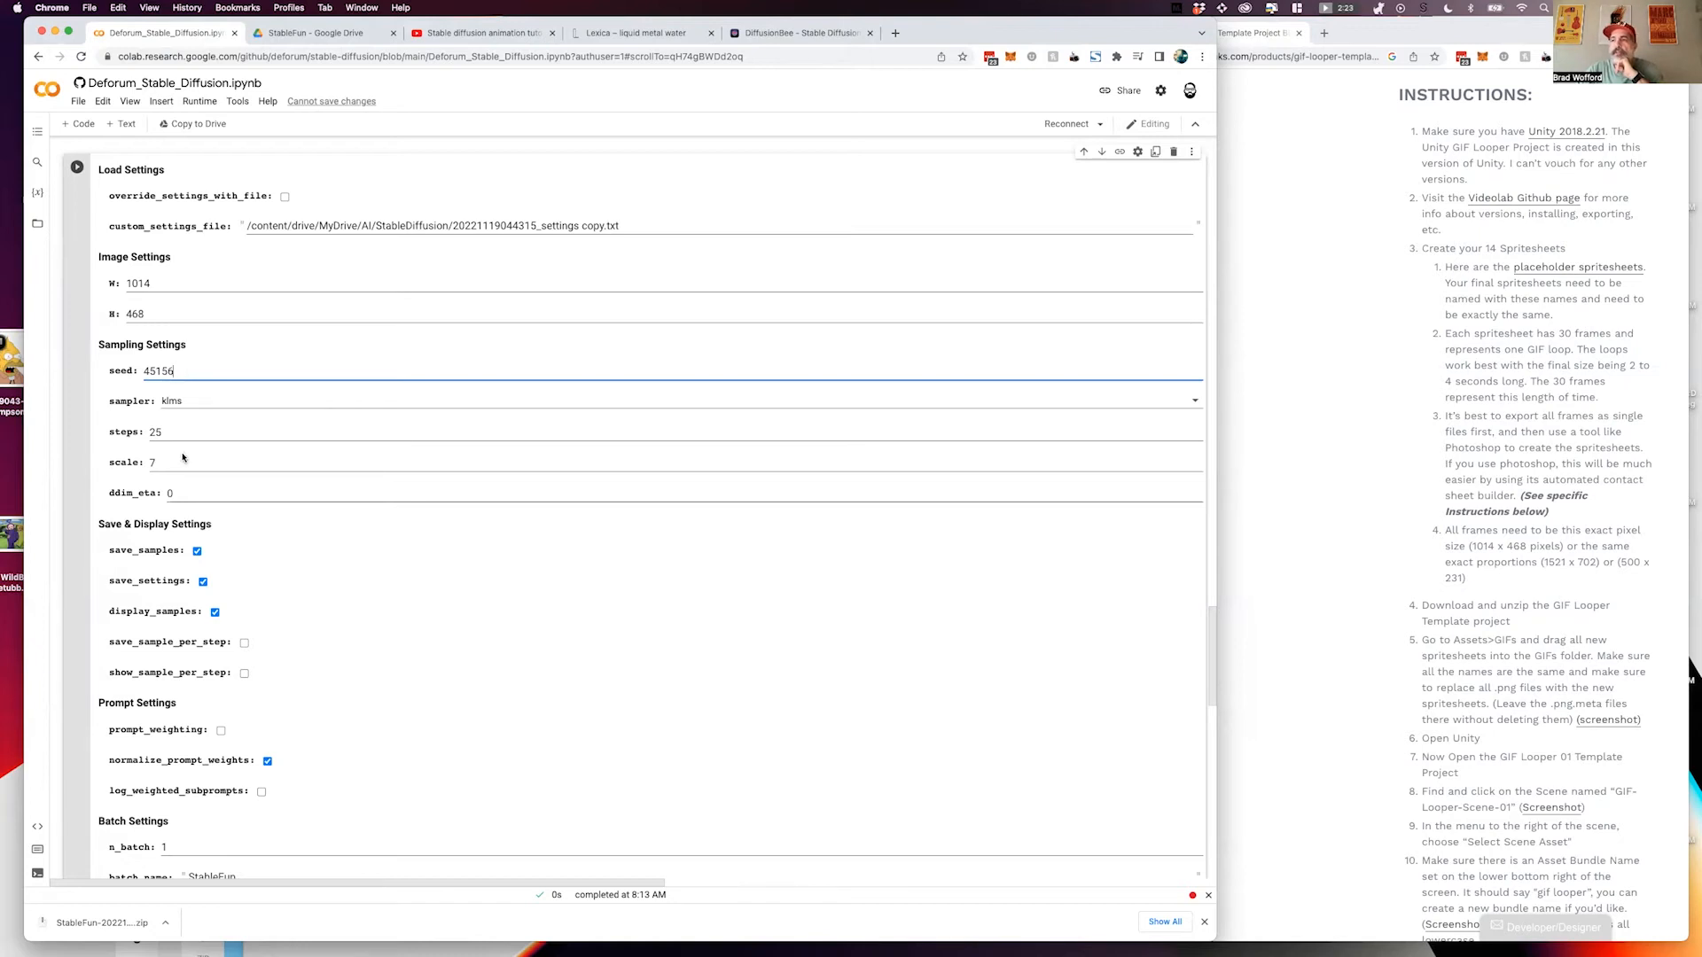
Examine the remaining Run options, covering save and display, prompt, batch and init settings, down to the previously rendered output image.
{"action": "scroll", "coordinate": [296, 447], "scroll_direction": "down", "scroll_amount": 5}
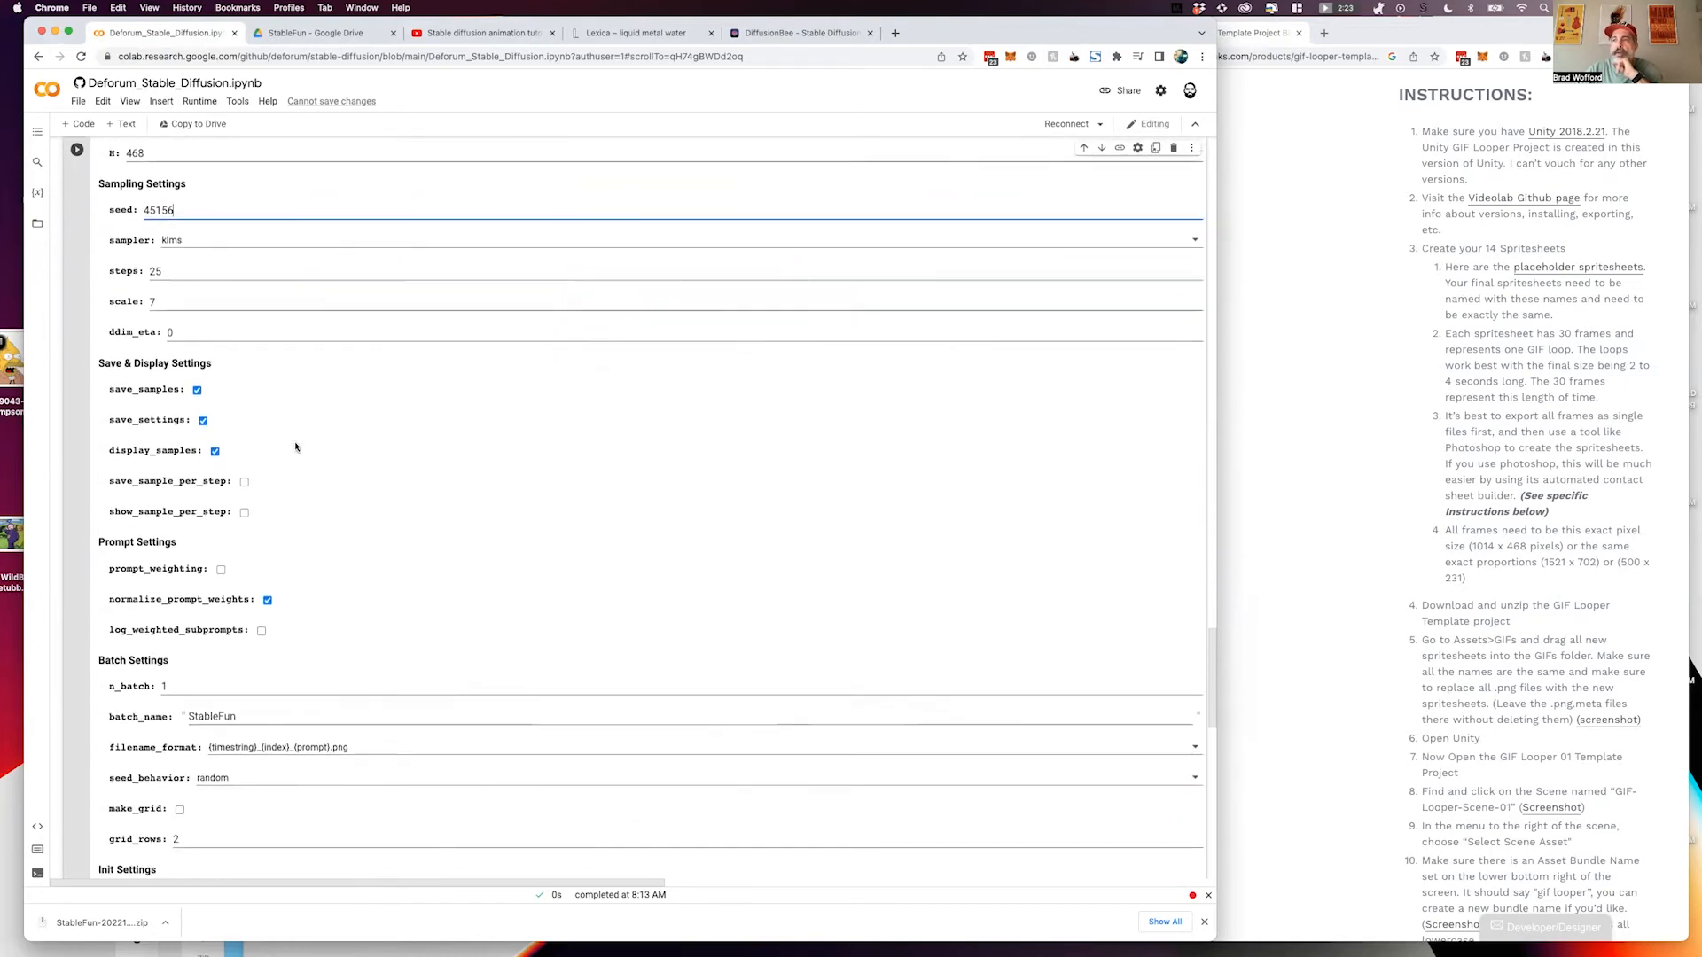
{"action": "scroll", "coordinate": [204, 373], "scroll_direction": "down", "scroll_amount": 1}
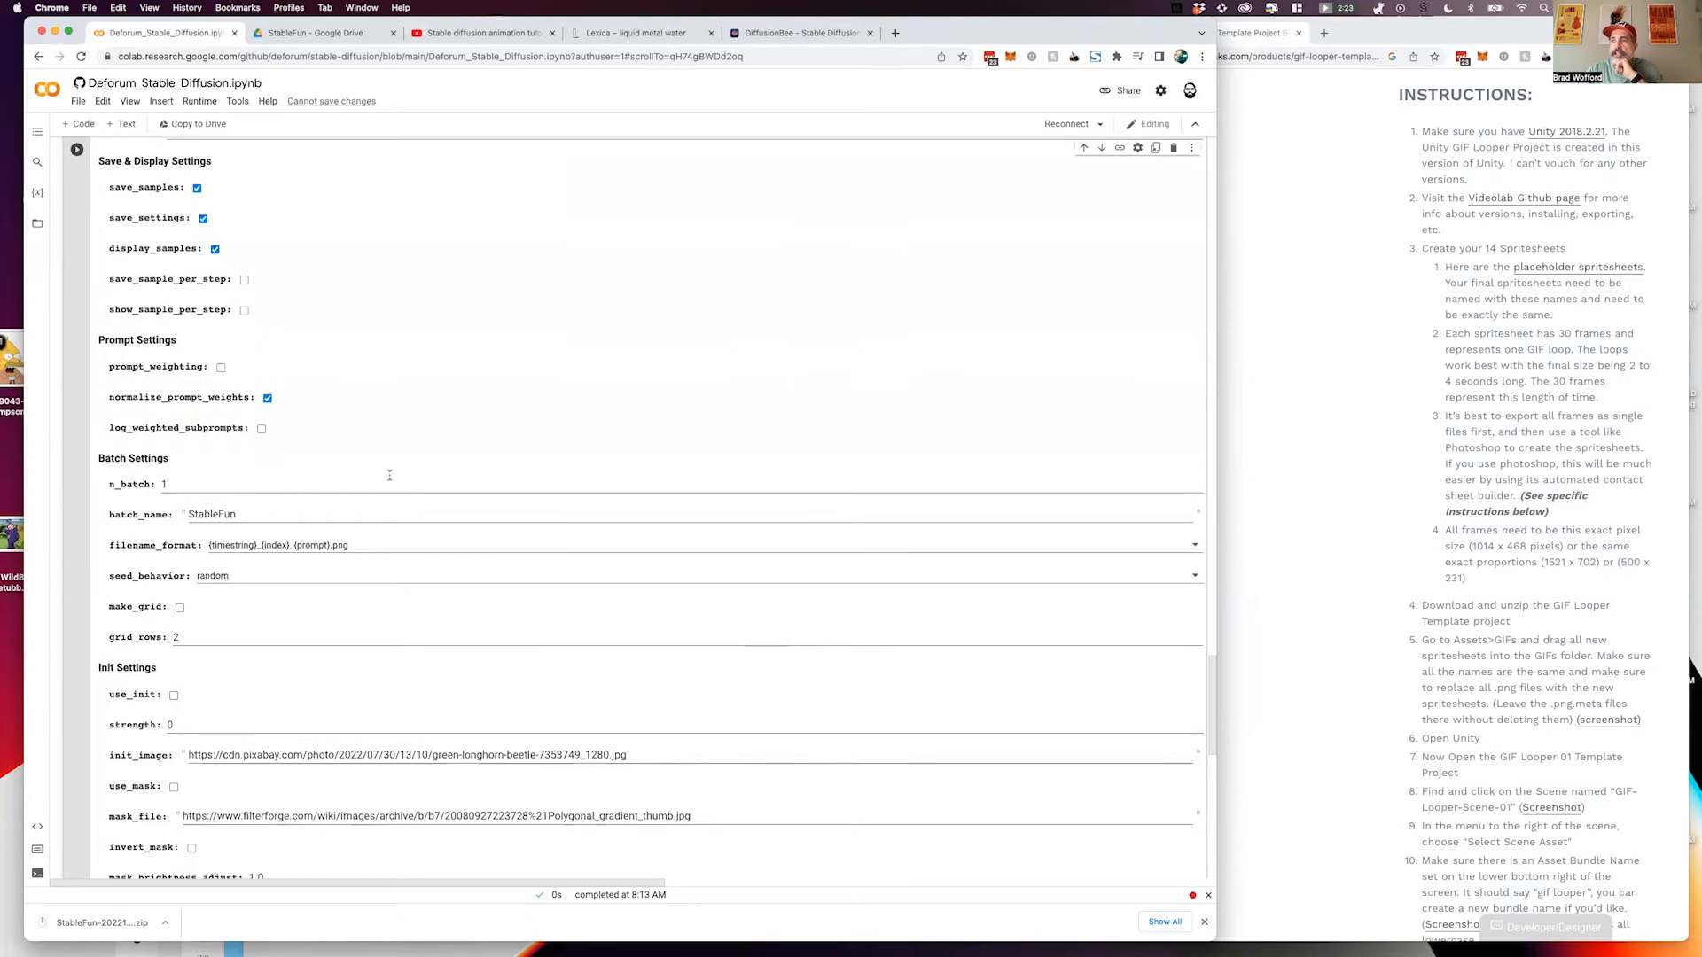
{"action": "scroll", "coordinate": [205, 510], "scroll_direction": "down", "scroll_amount": 2}
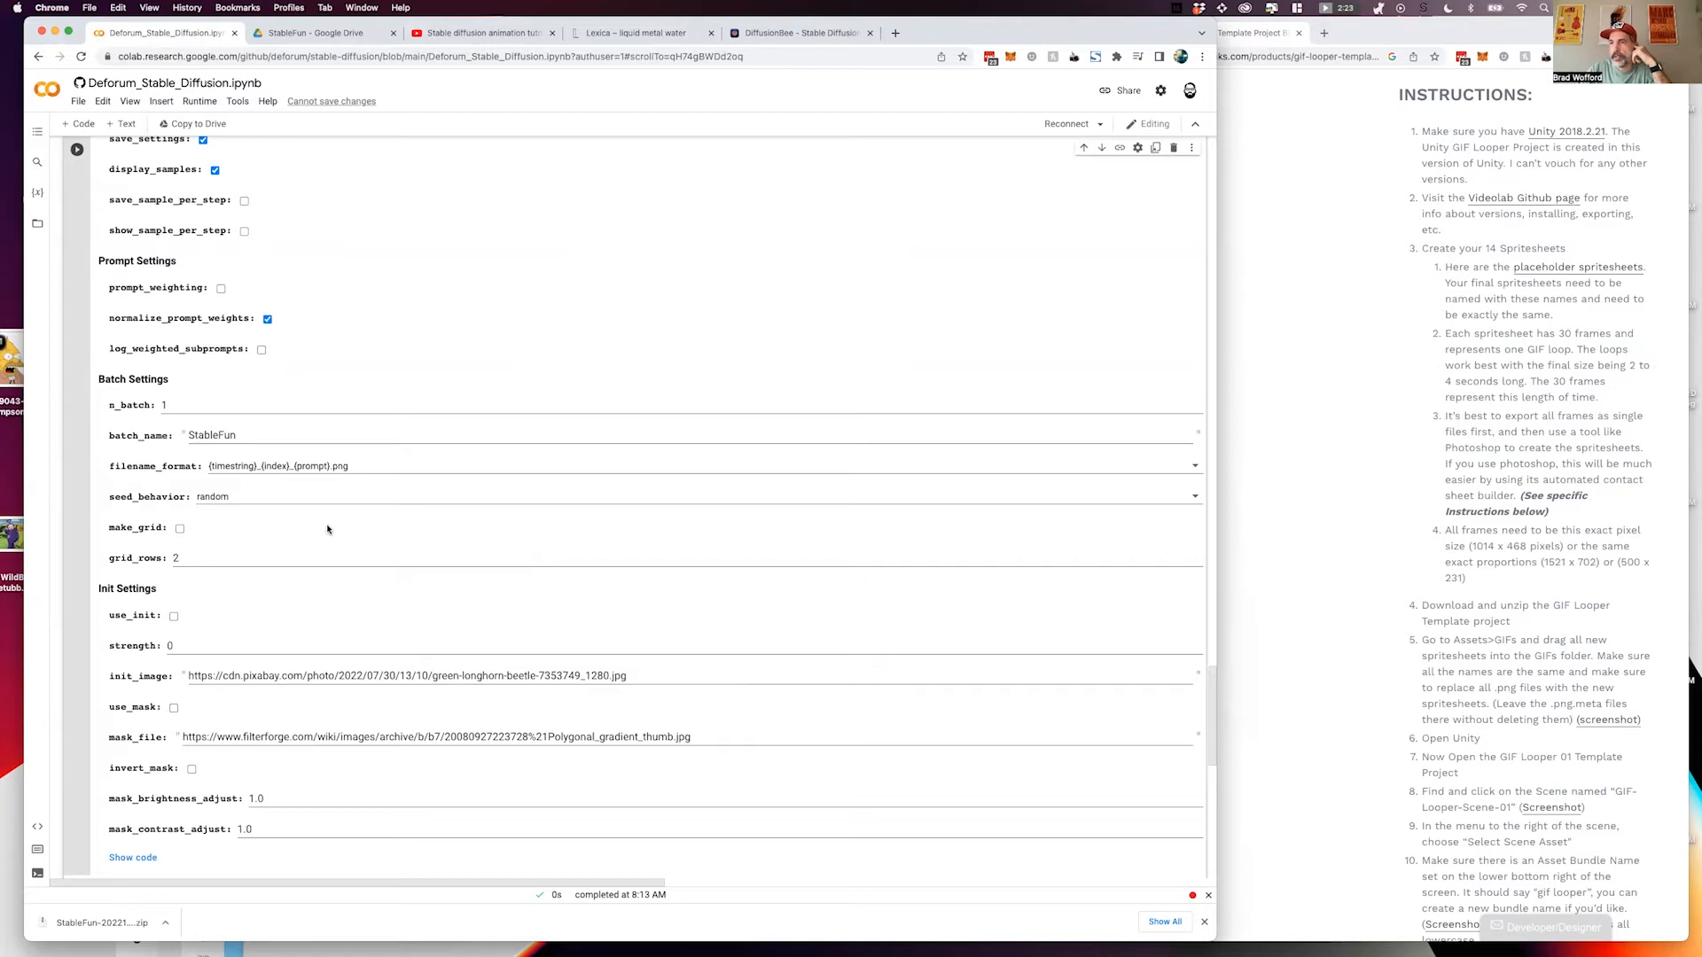
{"action": "scroll", "coordinate": [327, 529], "scroll_direction": "down", "scroll_amount": 3}
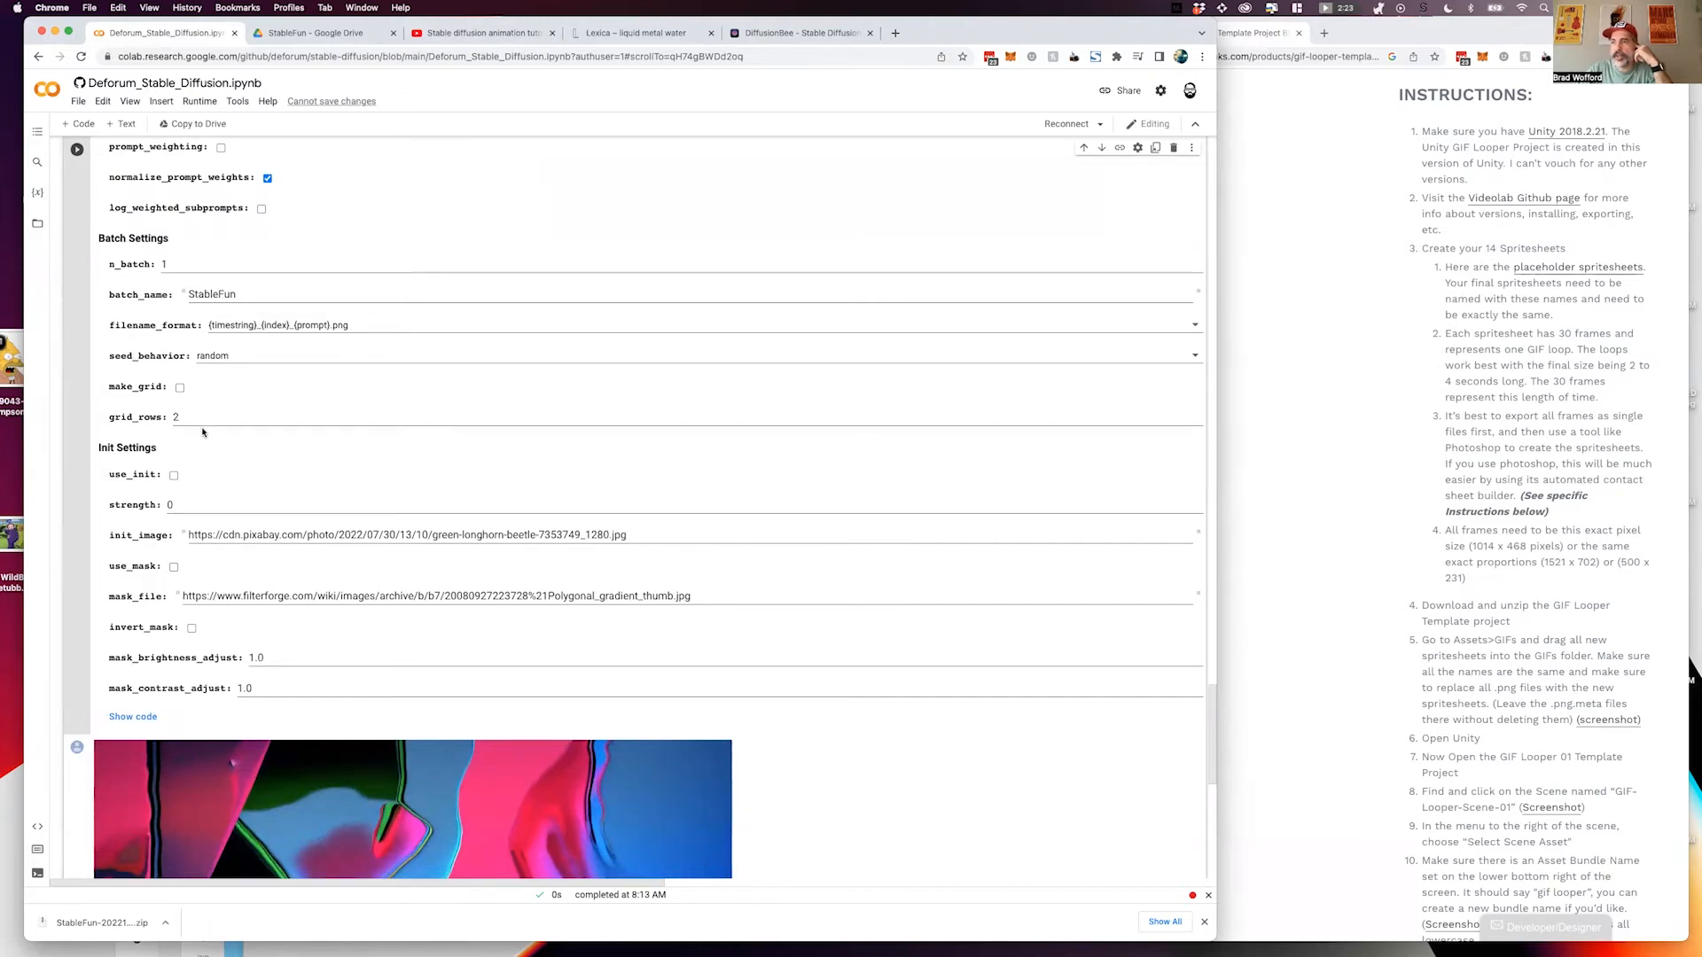
{"action": "scroll", "coordinate": [257, 399], "scroll_direction": "down", "scroll_amount": 4}
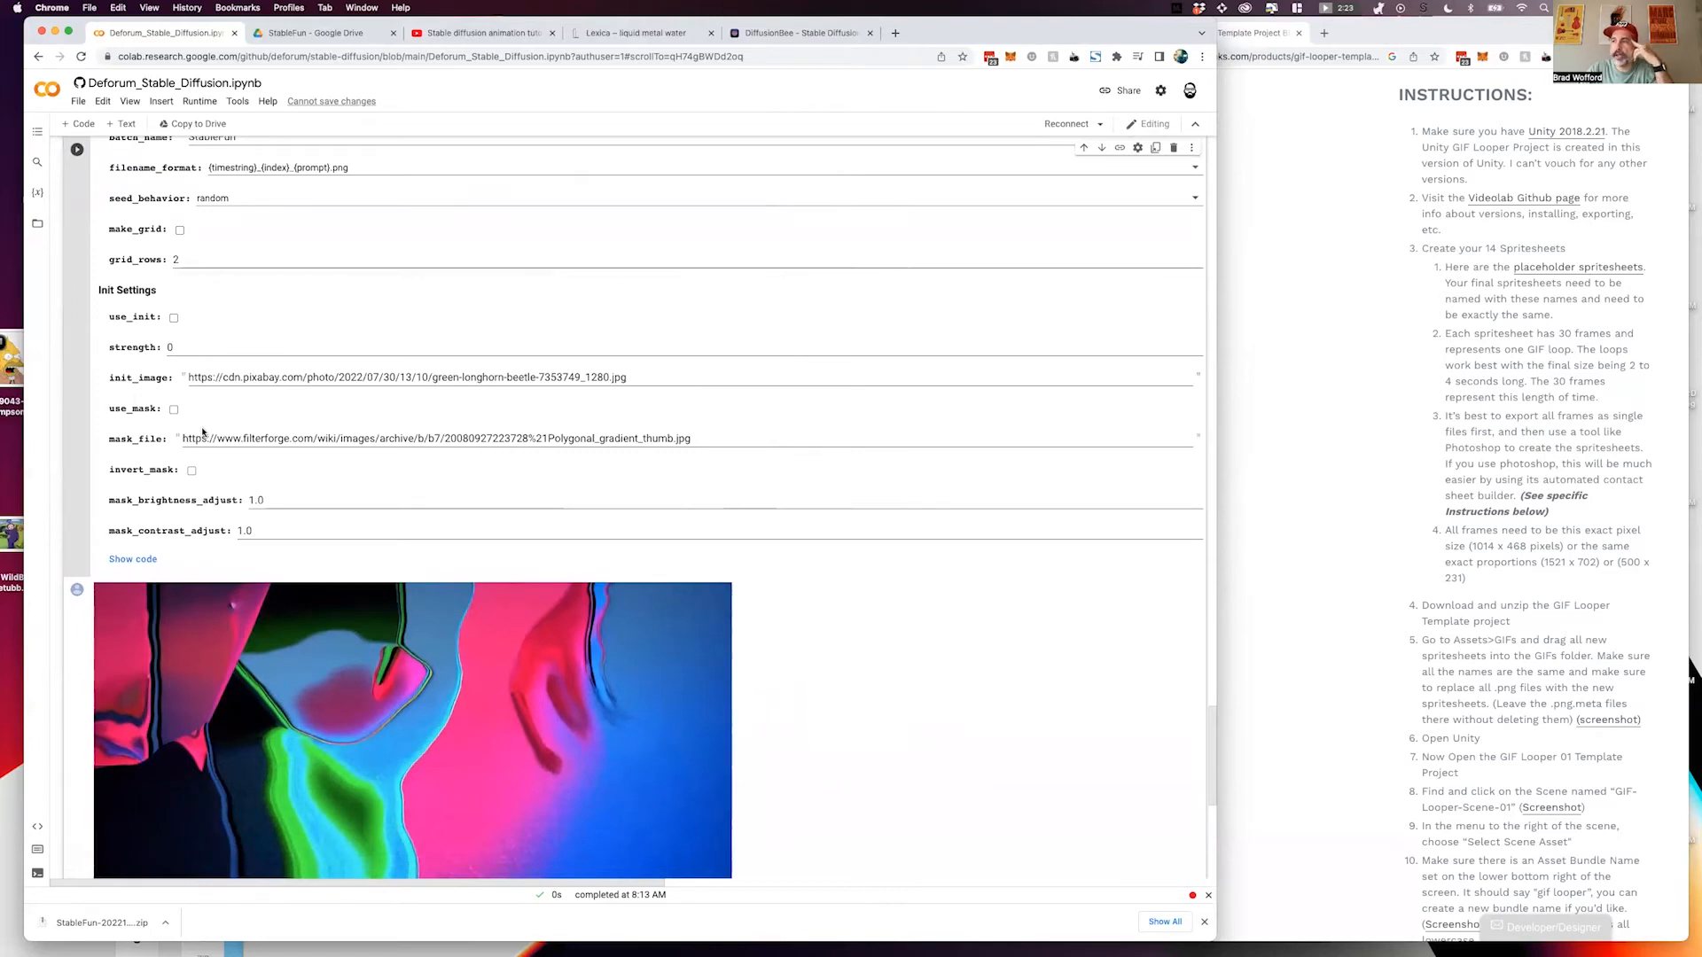
{"action": "scroll", "coordinate": [202, 431], "scroll_direction": "down", "scroll_amount": 3}
{"action": "scroll", "coordinate": [202, 431], "scroll_direction": "down", "scroll_amount": 3}
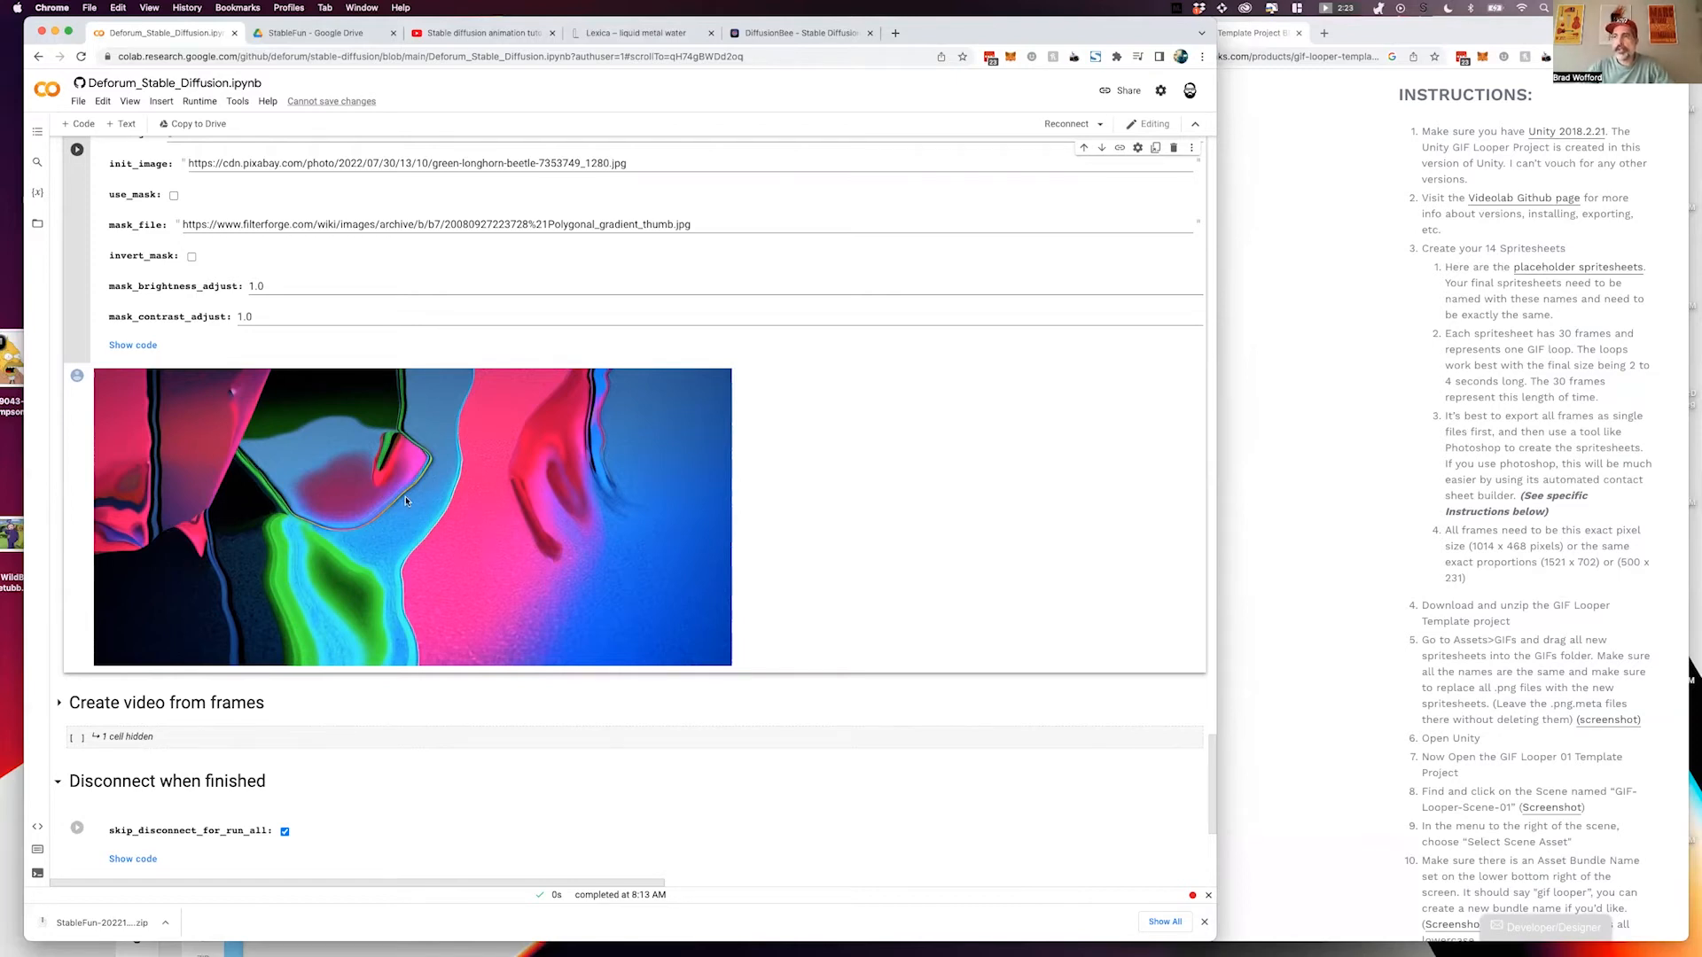
Connect the notebook to a runtime and run all of its cells.
{"action": "scroll", "coordinate": [408, 499], "scroll_direction": "up", "scroll_amount": 3}
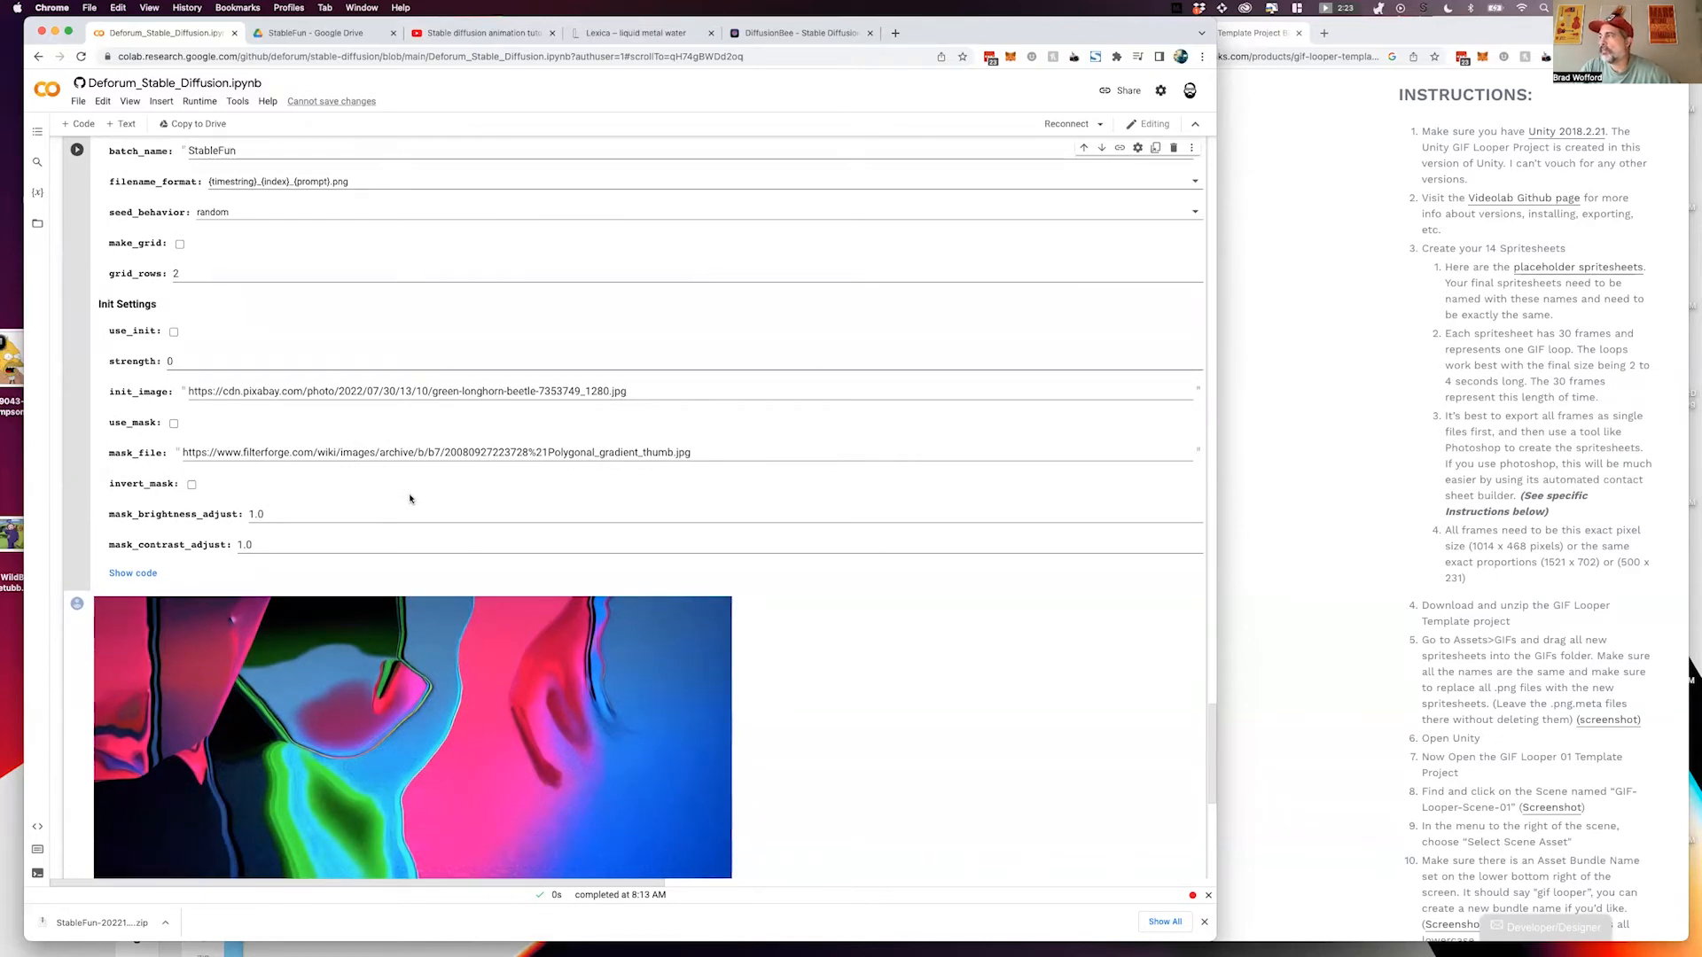
{"action": "scroll", "coordinate": [409, 499], "scroll_direction": "up", "scroll_amount": 15}
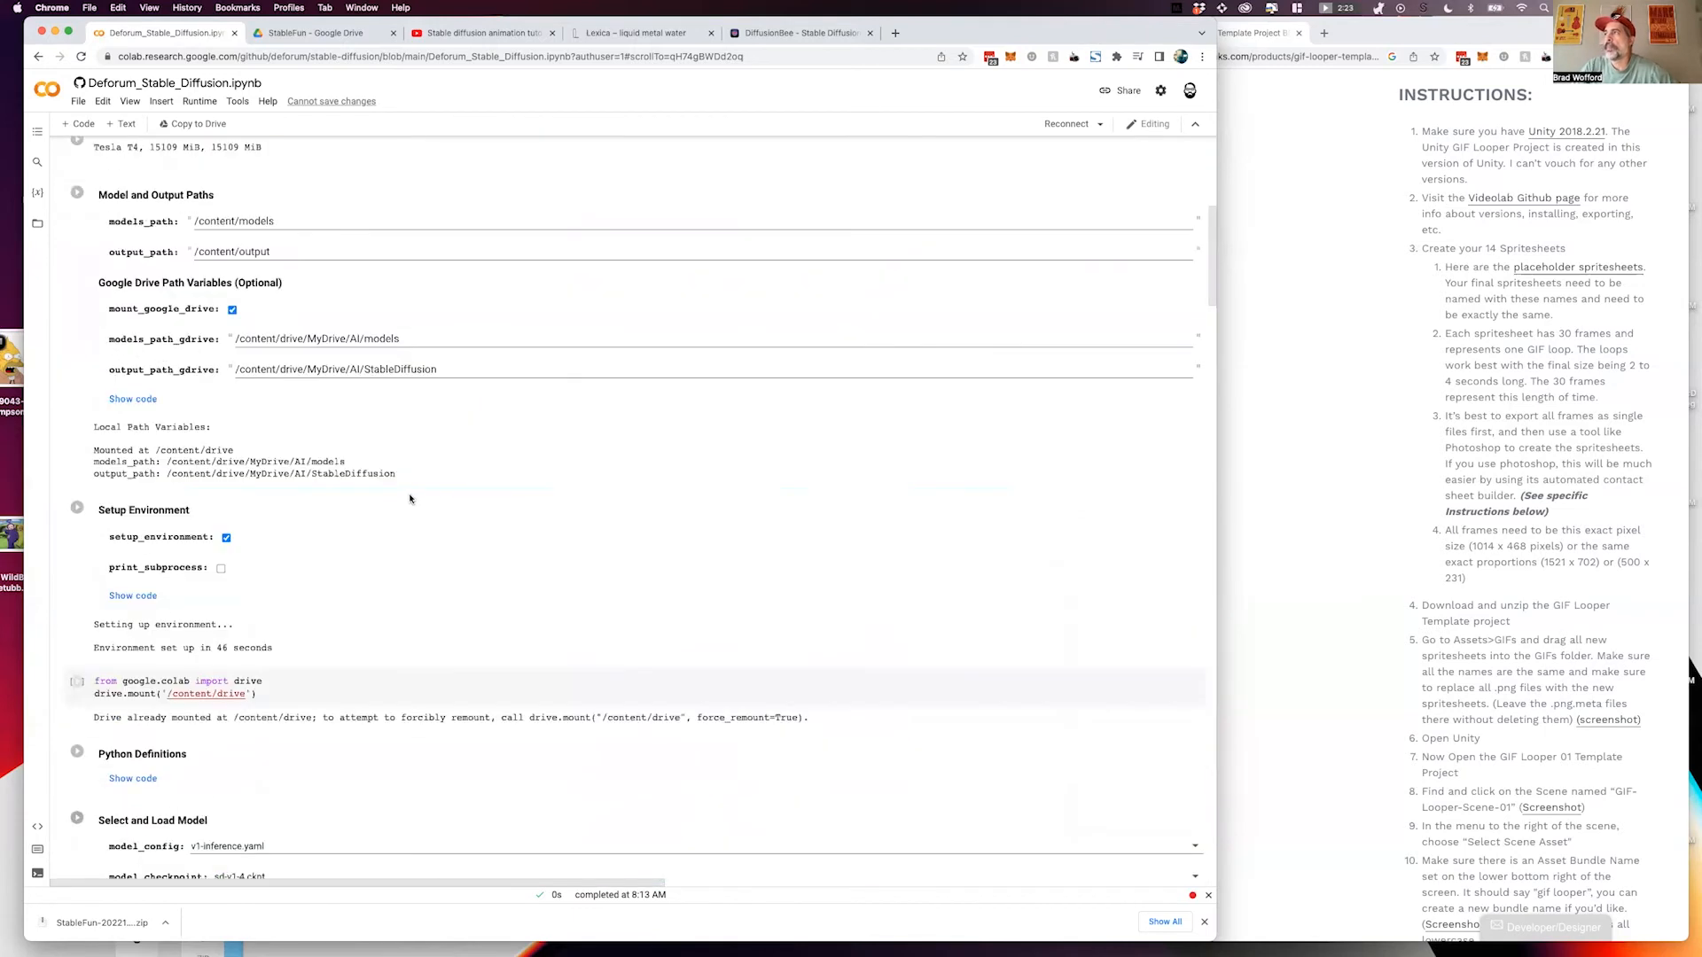
{"action": "scroll", "coordinate": [923, 240], "scroll_direction": "up", "scroll_amount": 5}
{"action": "left_click", "coordinate": [1067, 120]}
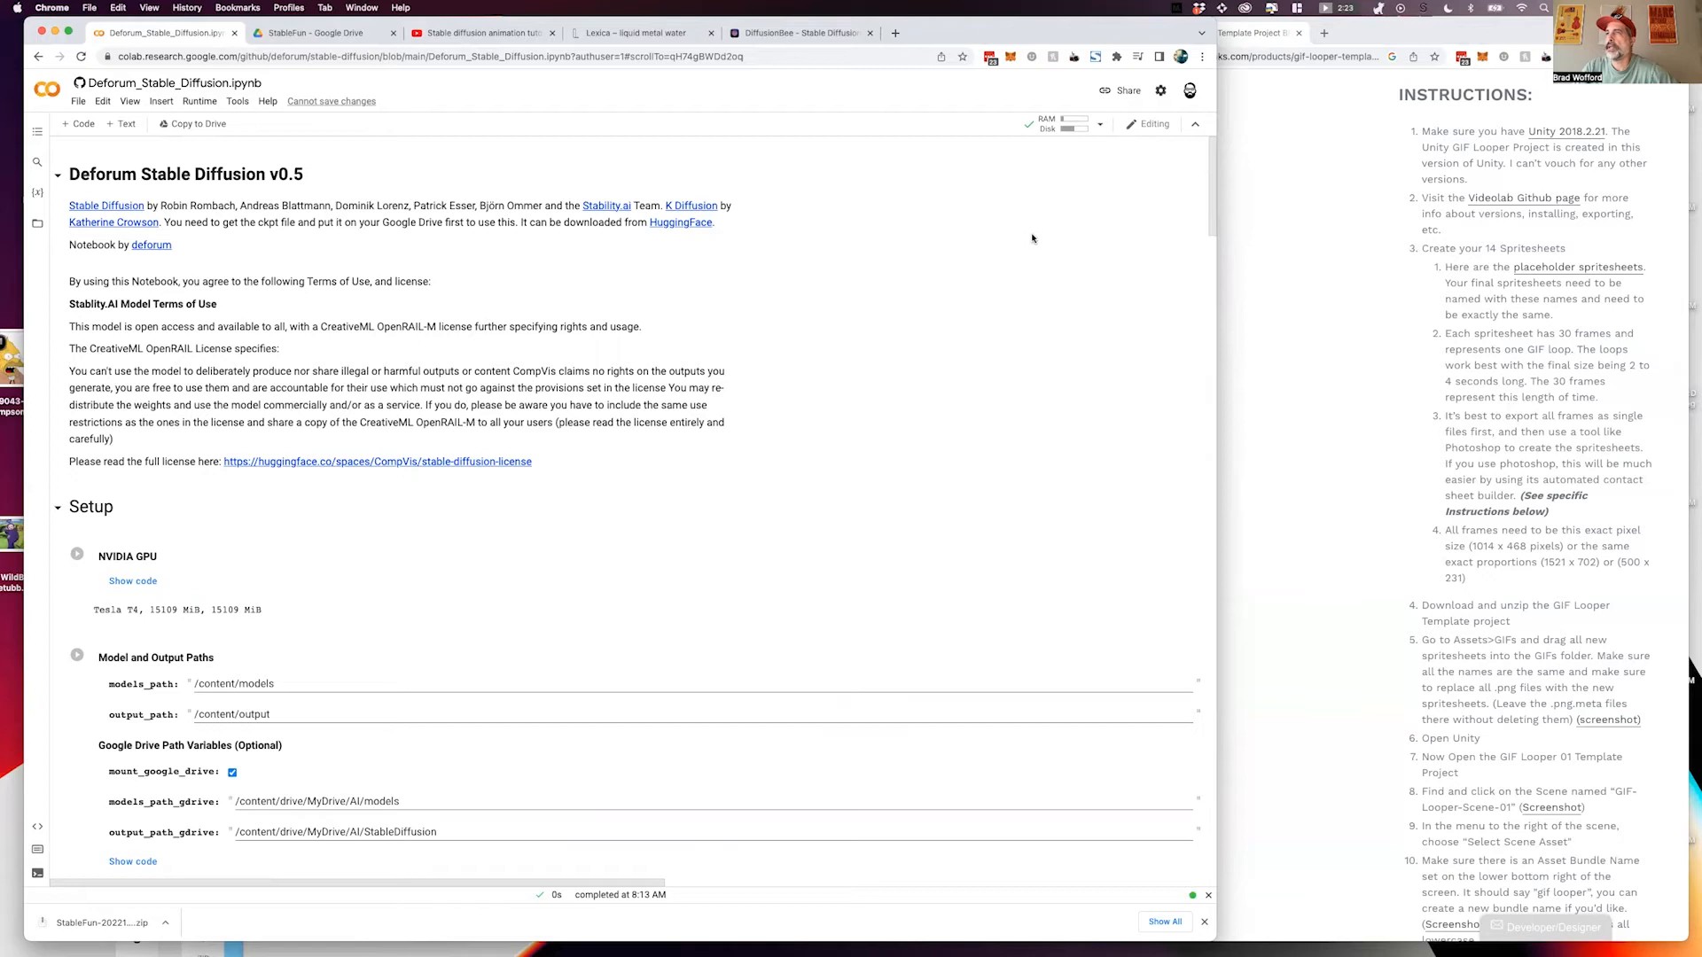
{"action": "left_click", "coordinate": [193, 101]}
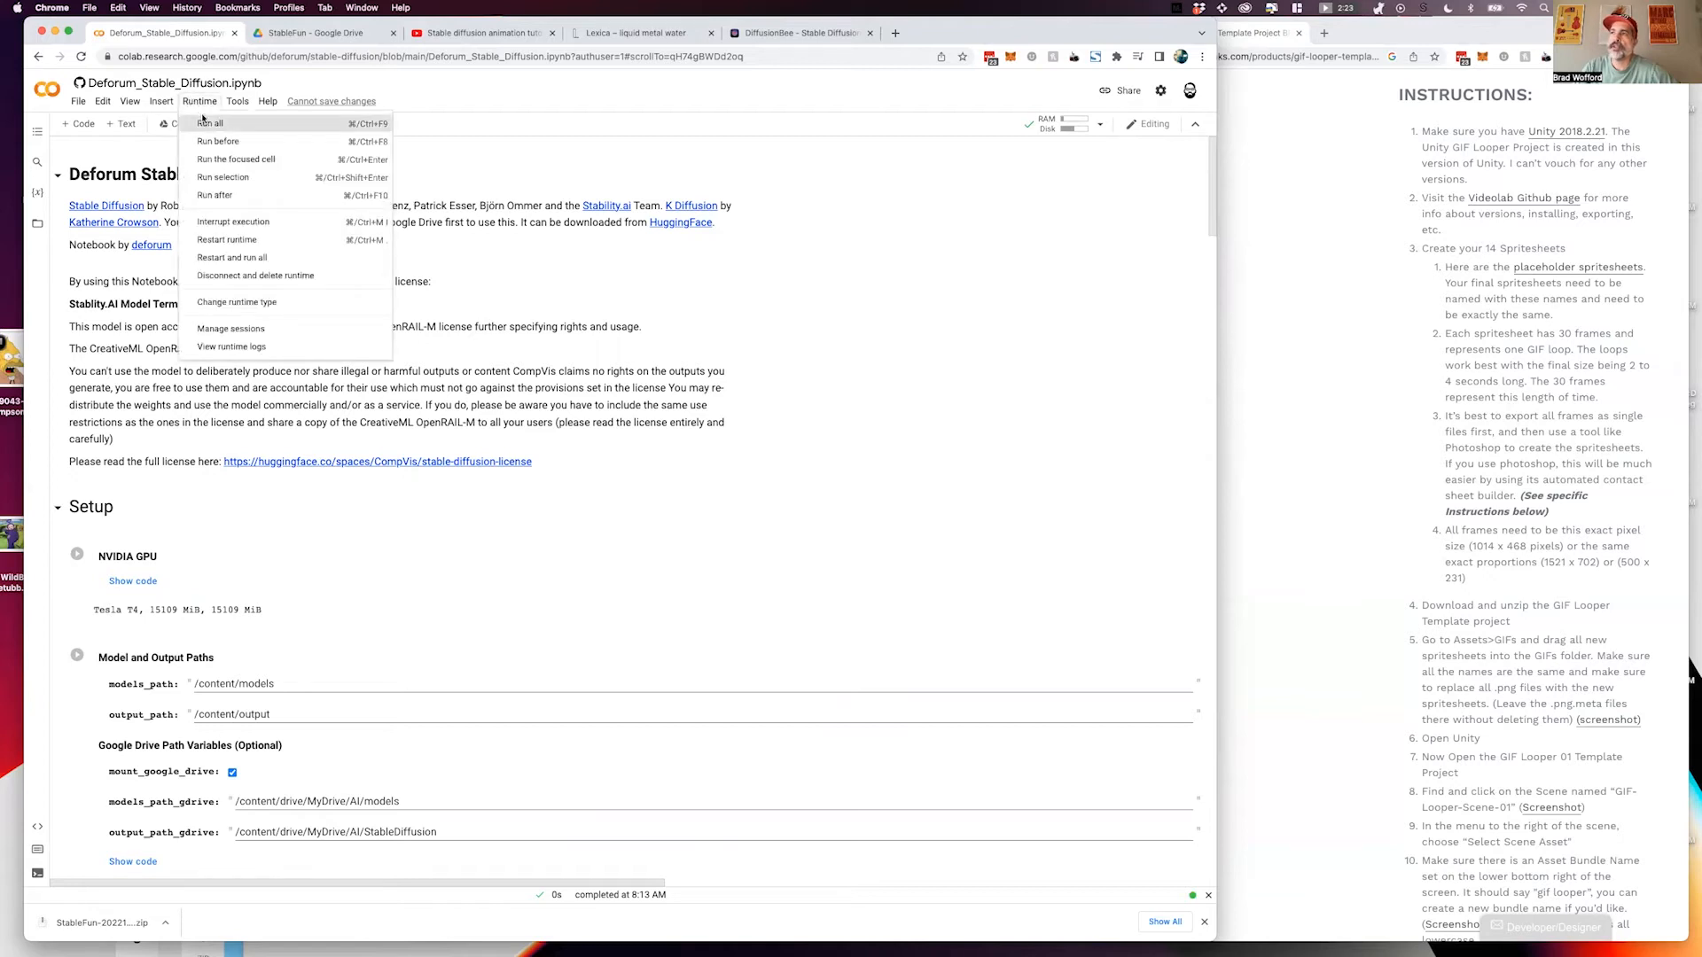
{"action": "left_click", "coordinate": [210, 123]}
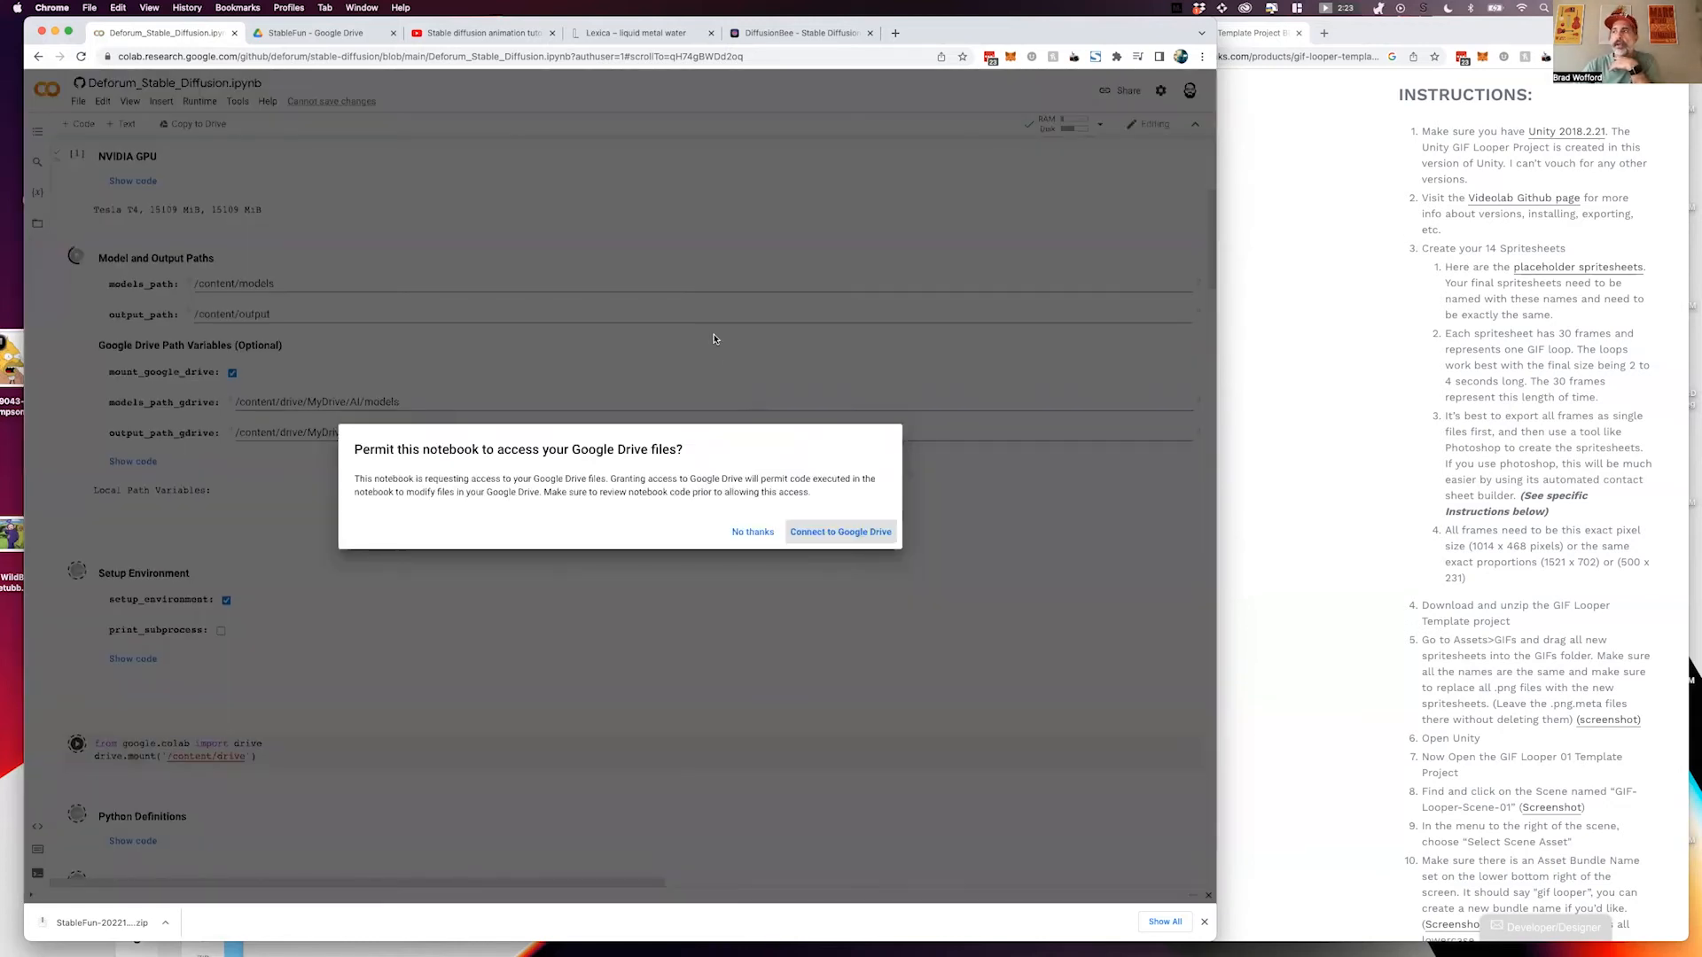
Permit the notebook to access Google Drive by choosing the Google account and allowing the requested permissions.
{"action": "left_click", "coordinate": [844, 535]}
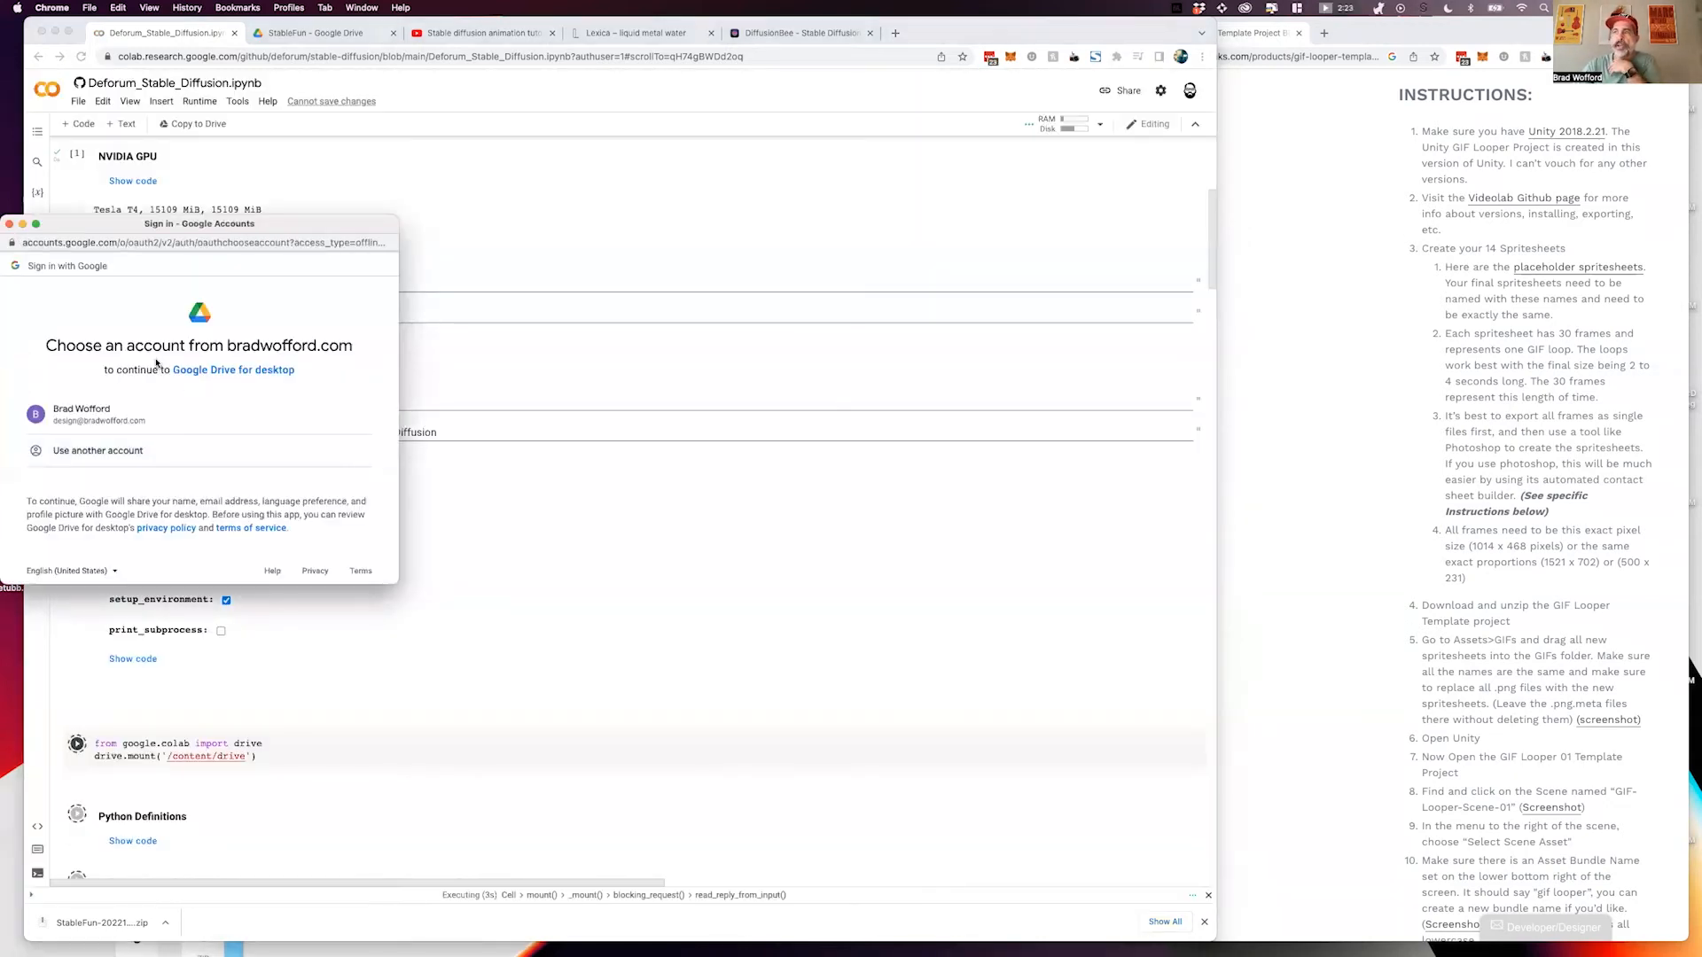
{"action": "left_click", "coordinate": [191, 413]}
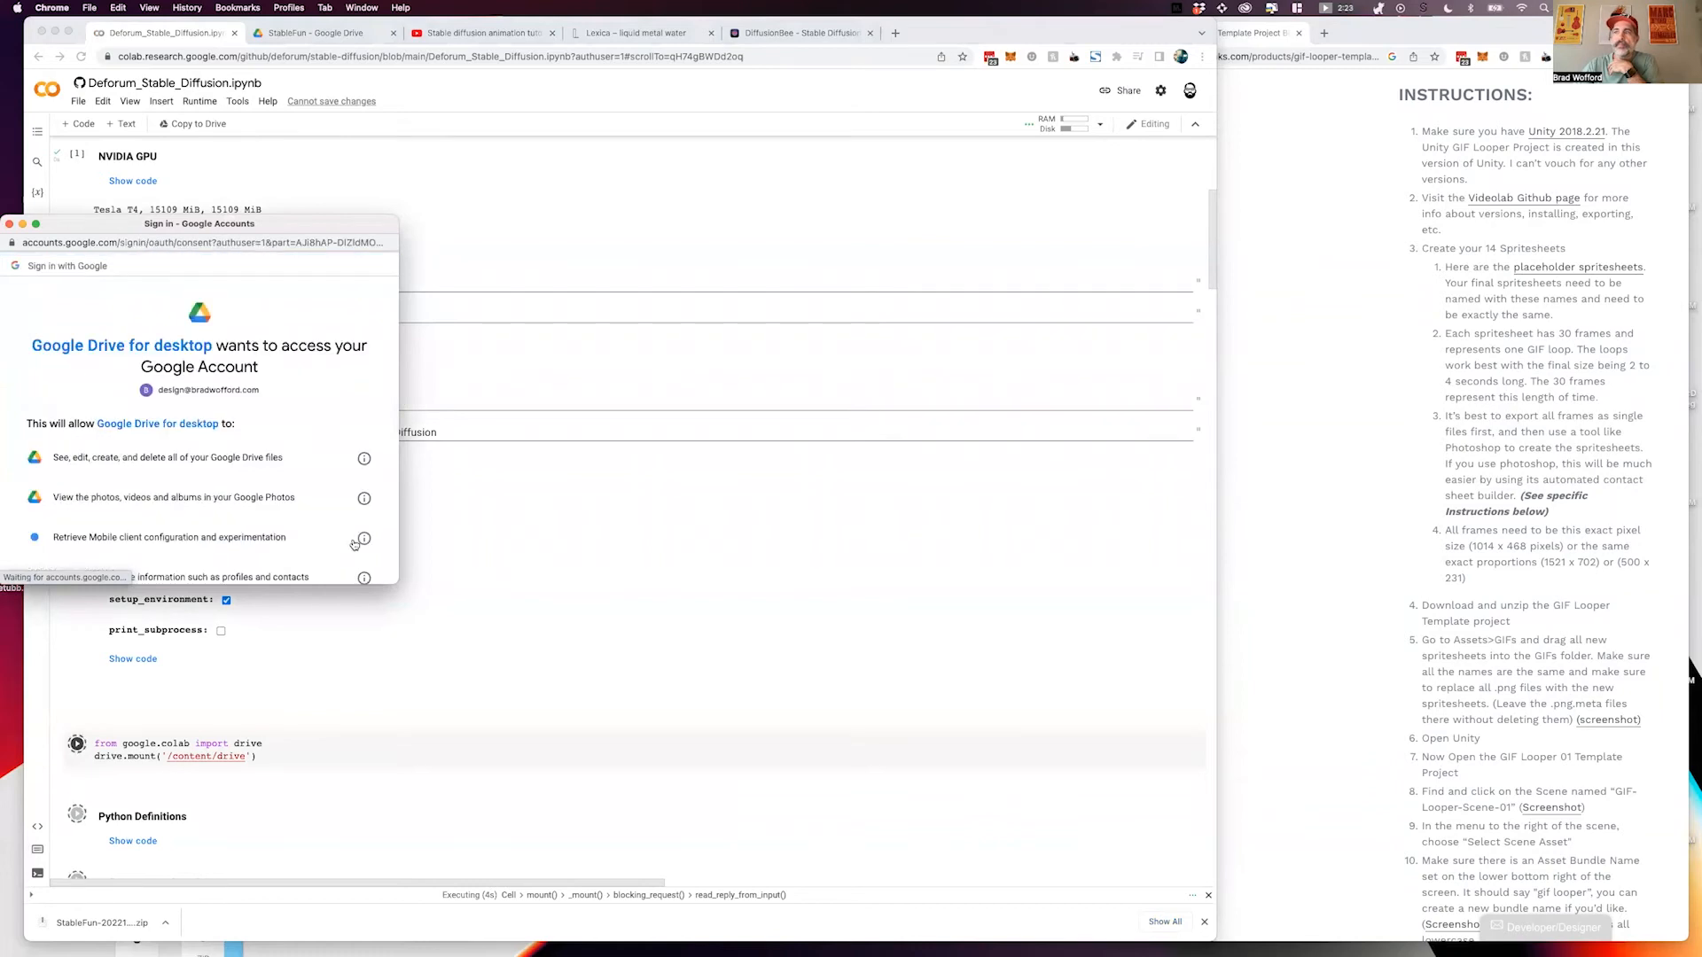
{"action": "scroll", "coordinate": [319, 496], "scroll_direction": "down", "scroll_amount": 5}
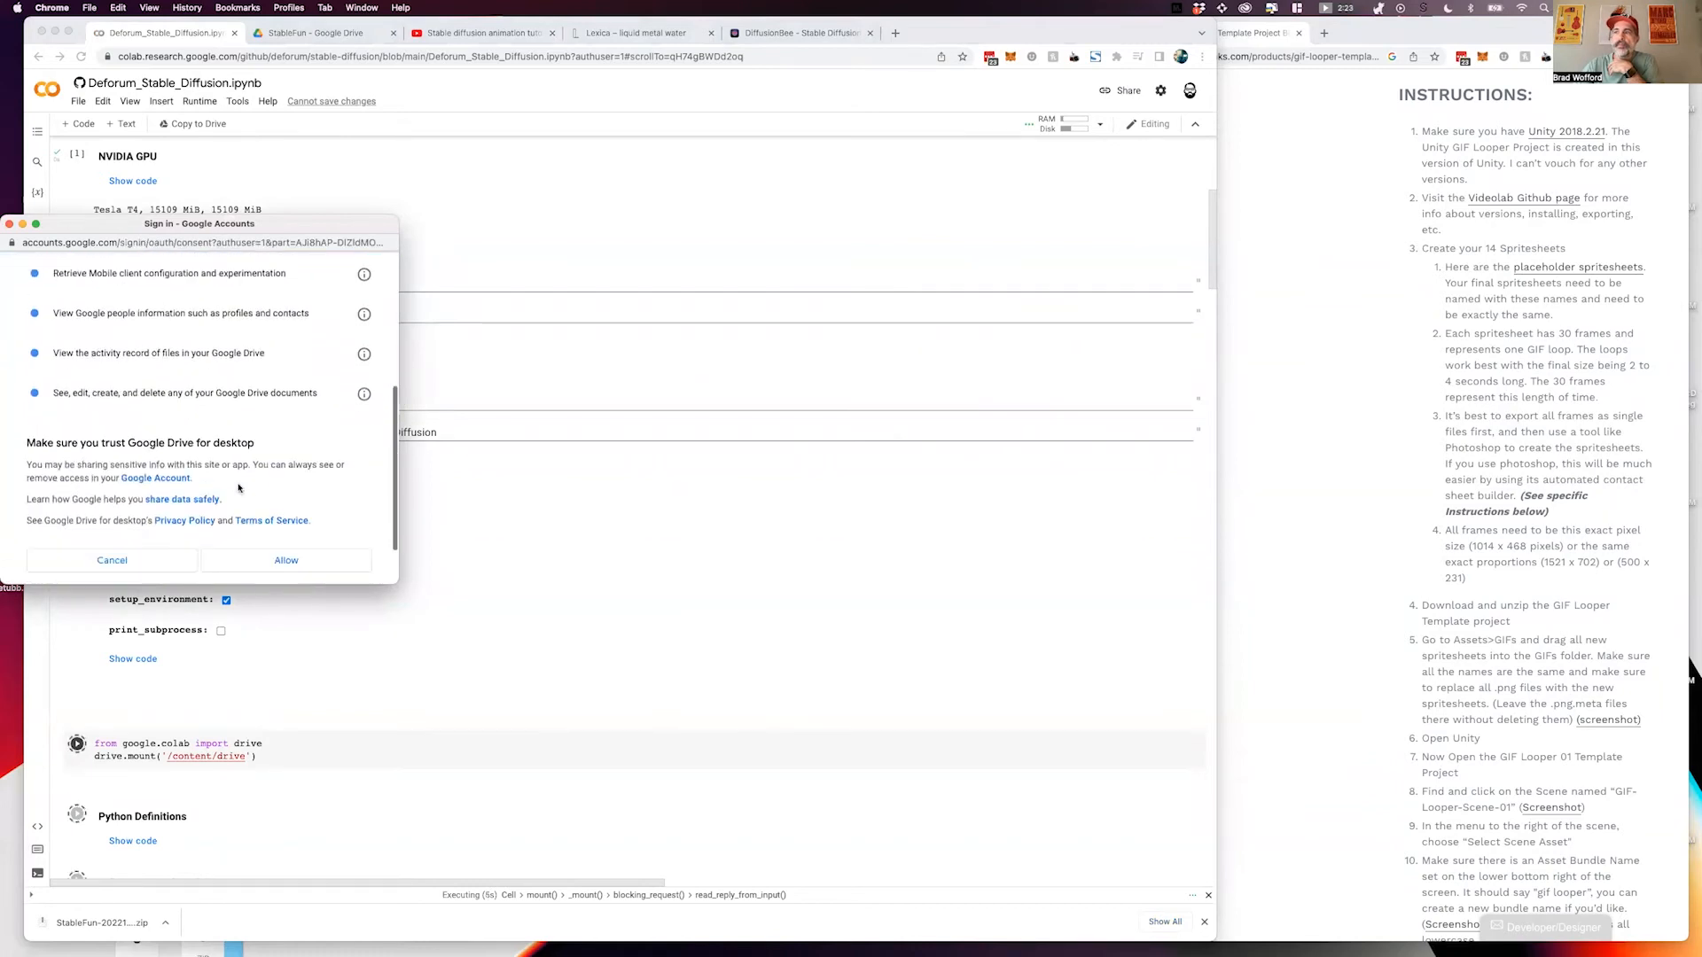
{"action": "left_click", "coordinate": [273, 542]}
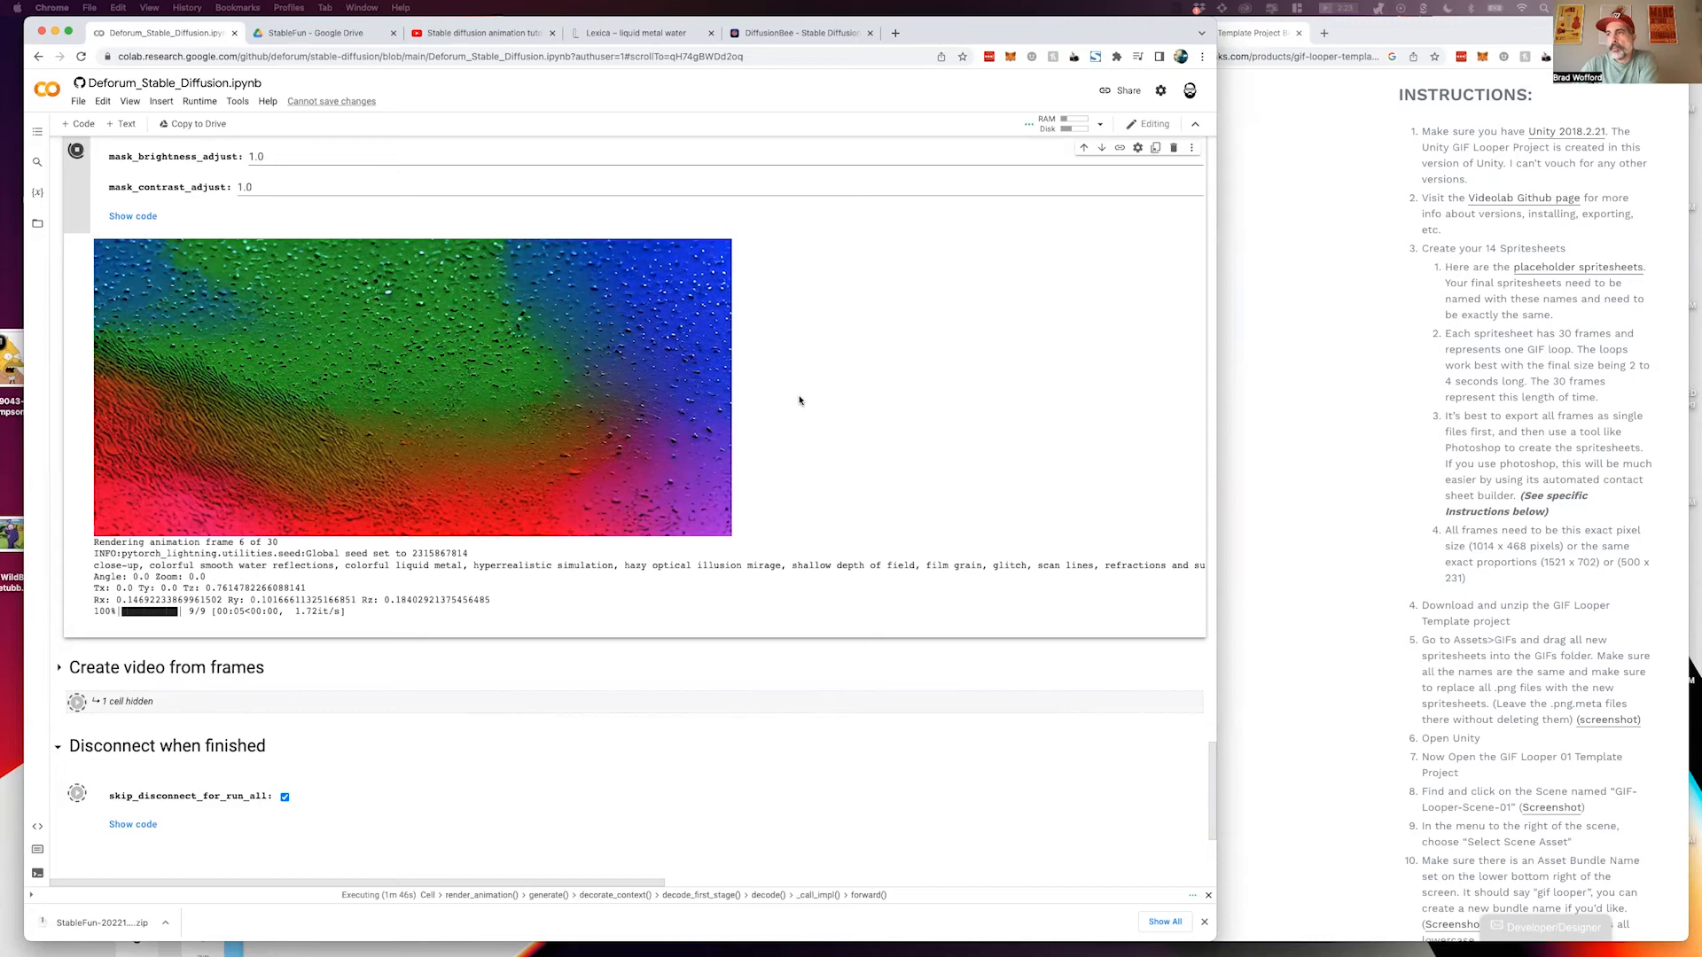
{"action": "left_click", "coordinate": [327, 36]}
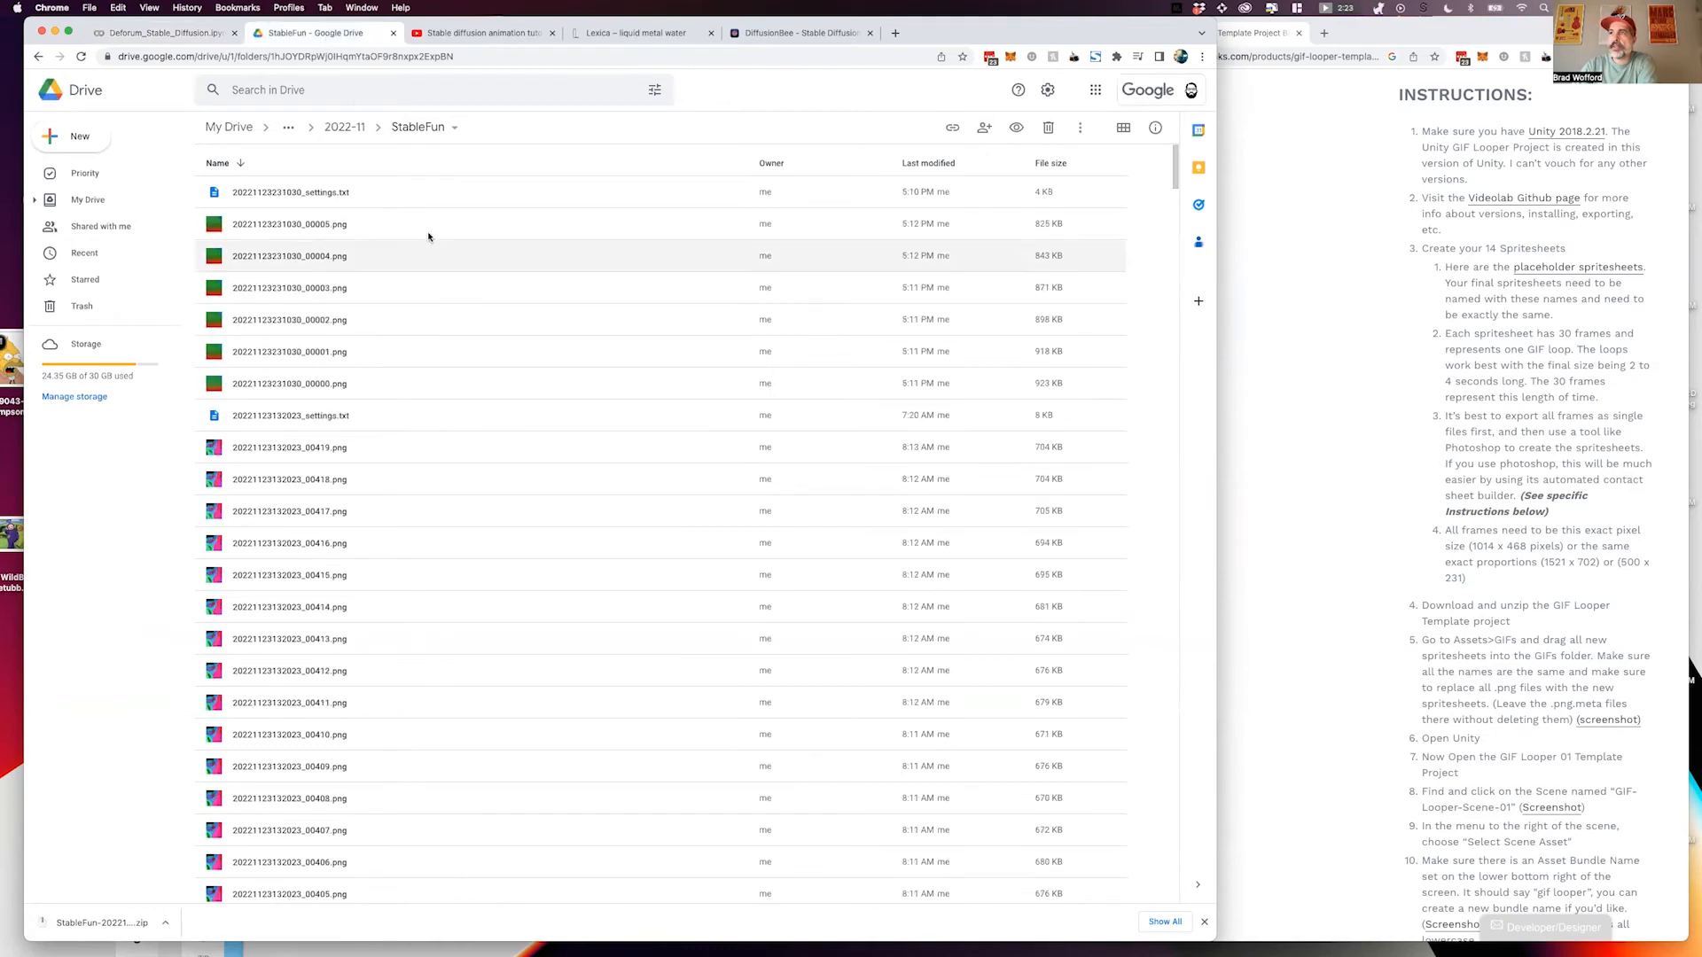
{"action": "double_click", "coordinate": [432, 226]}
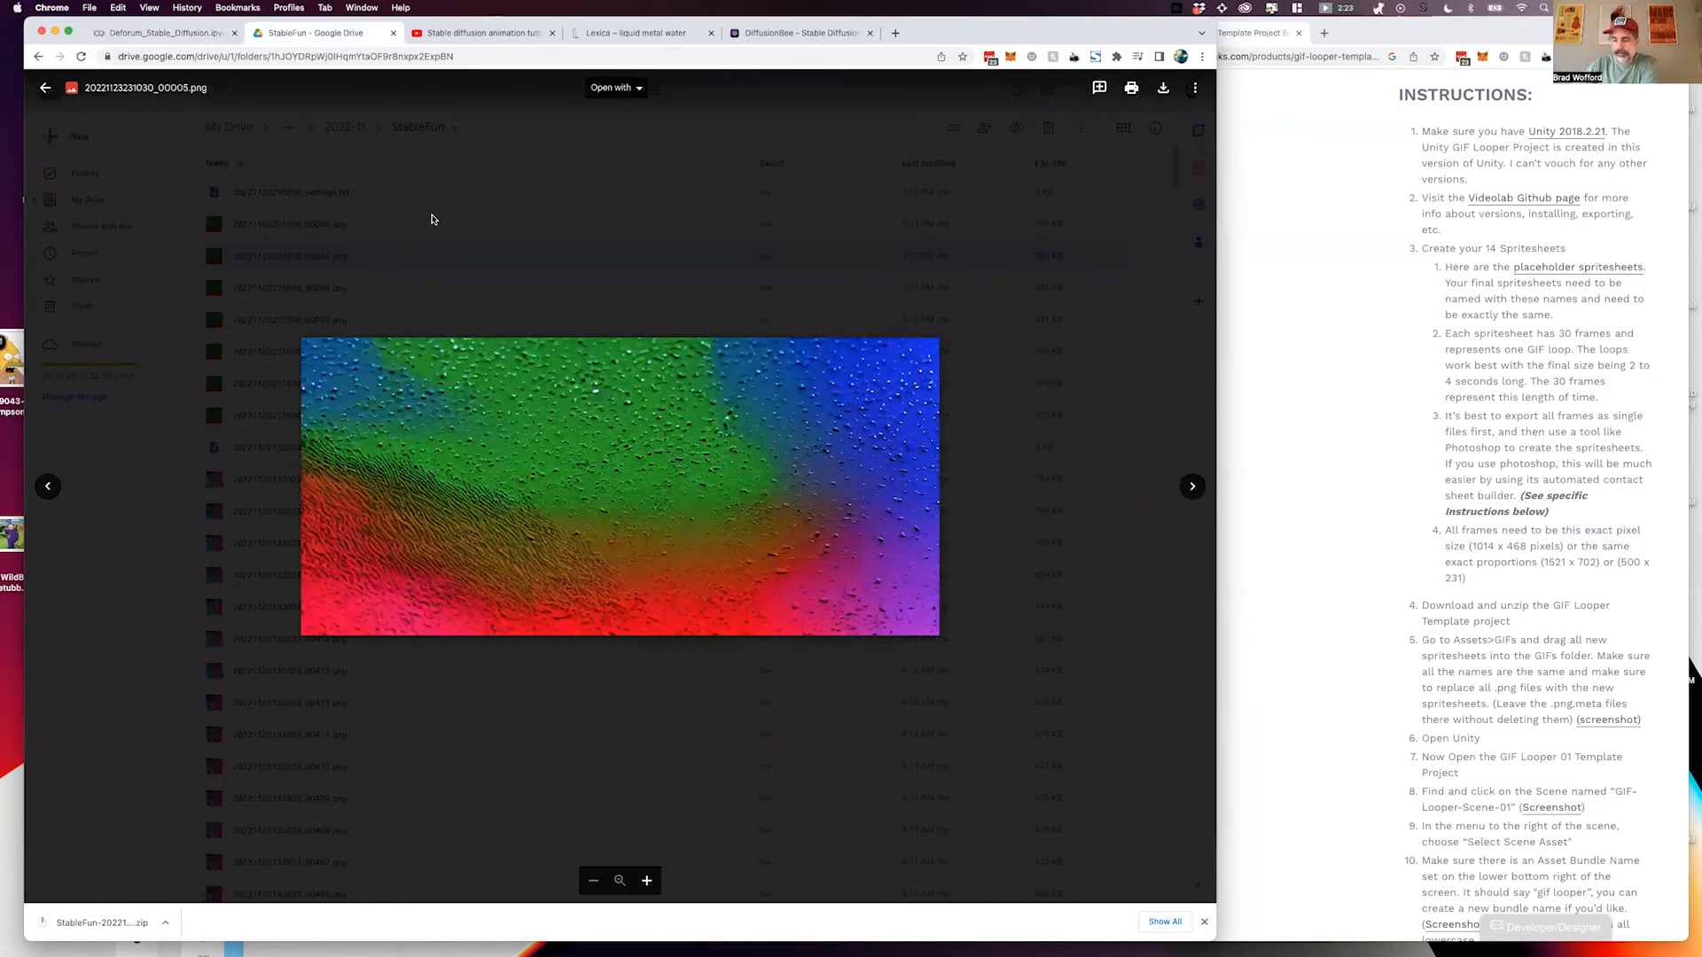
{"action": "key", "text": "Right"}
{"action": "key", "text": "Right"}
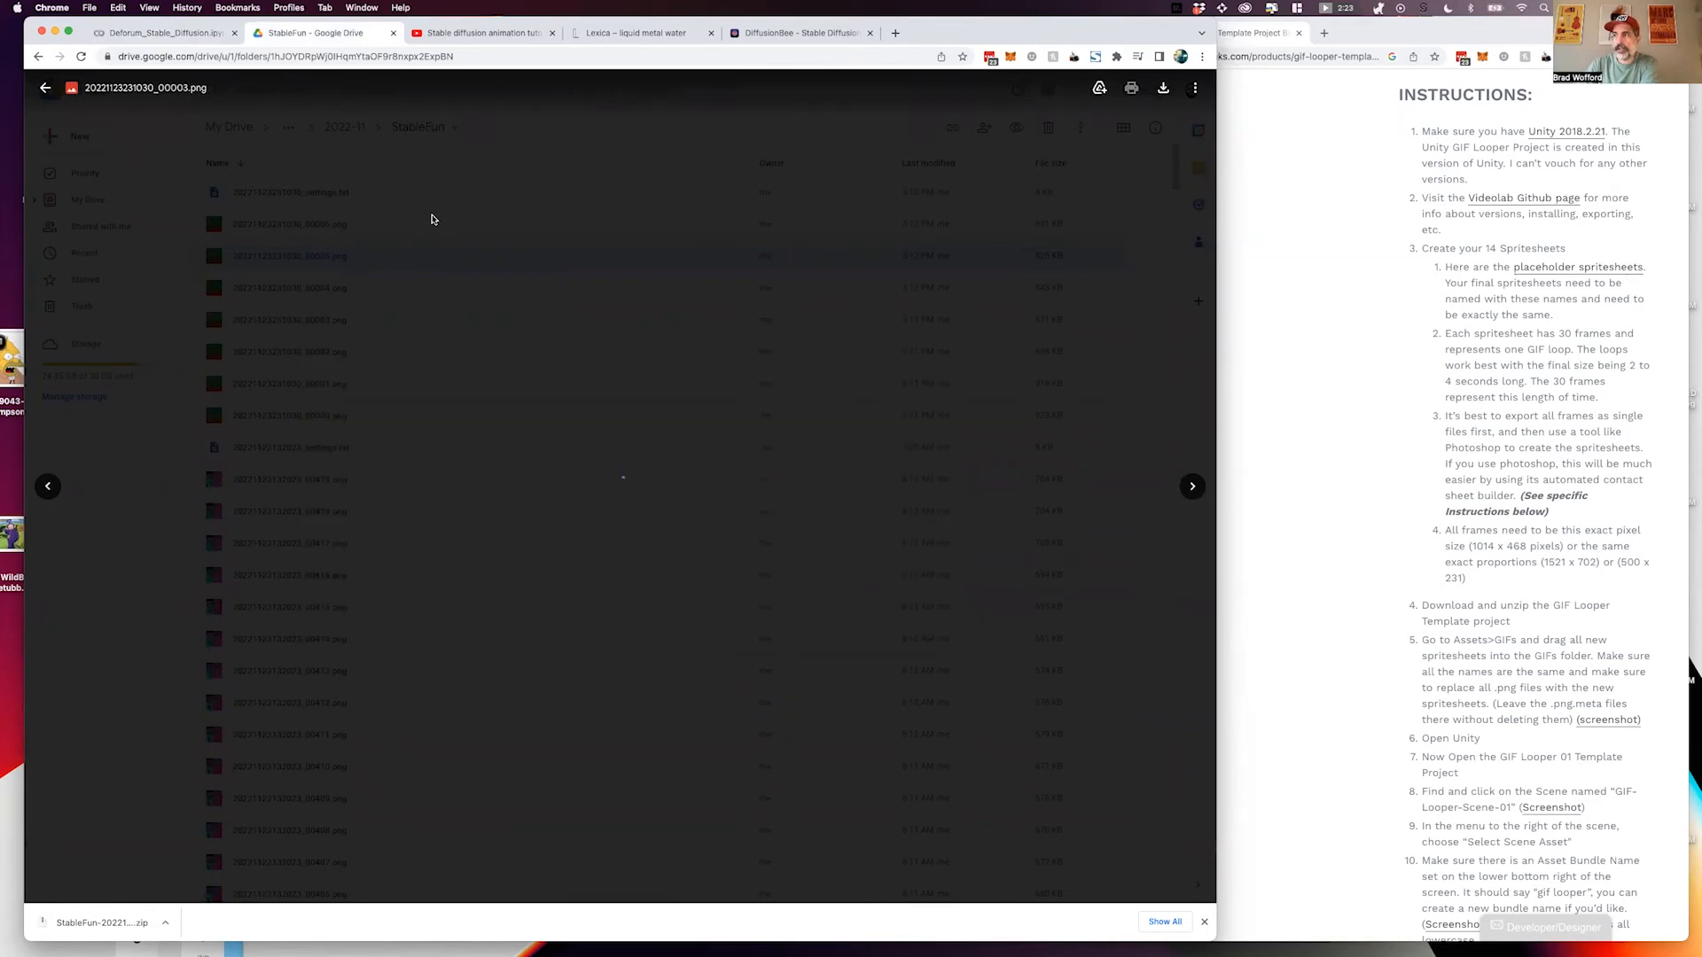
{"action": "key", "text": "Right"}
{"action": "key", "text": "Right"}
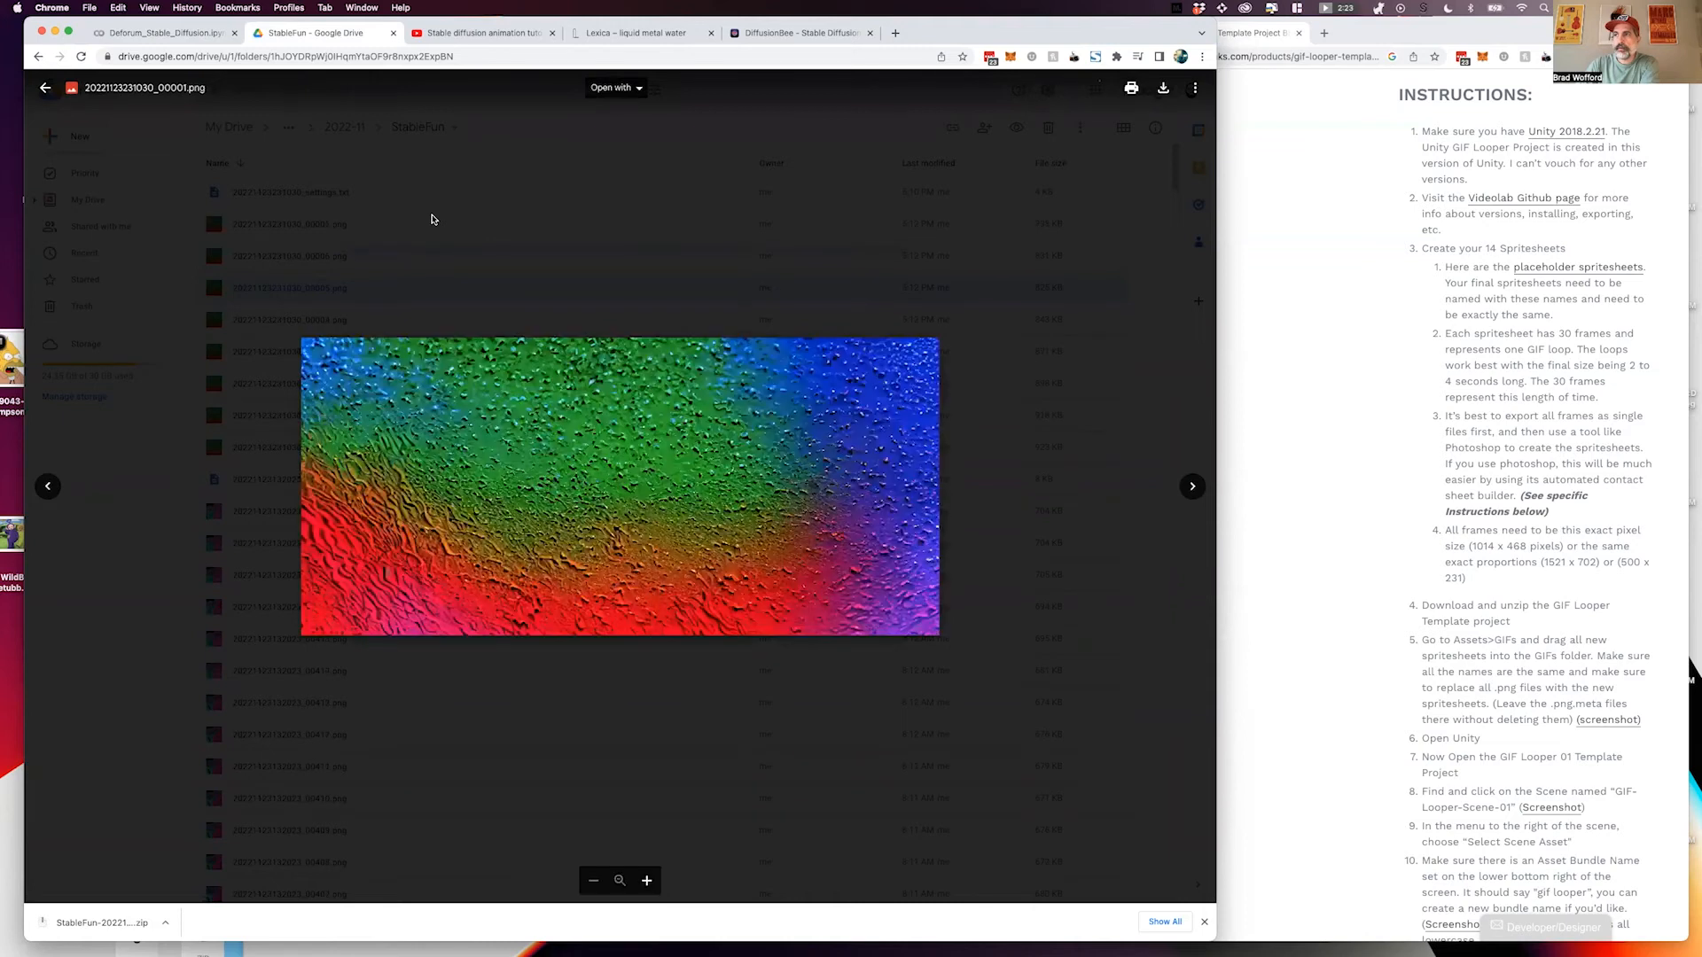
{"action": "key", "text": "Right"}
{"action": "key", "text": "Right"}
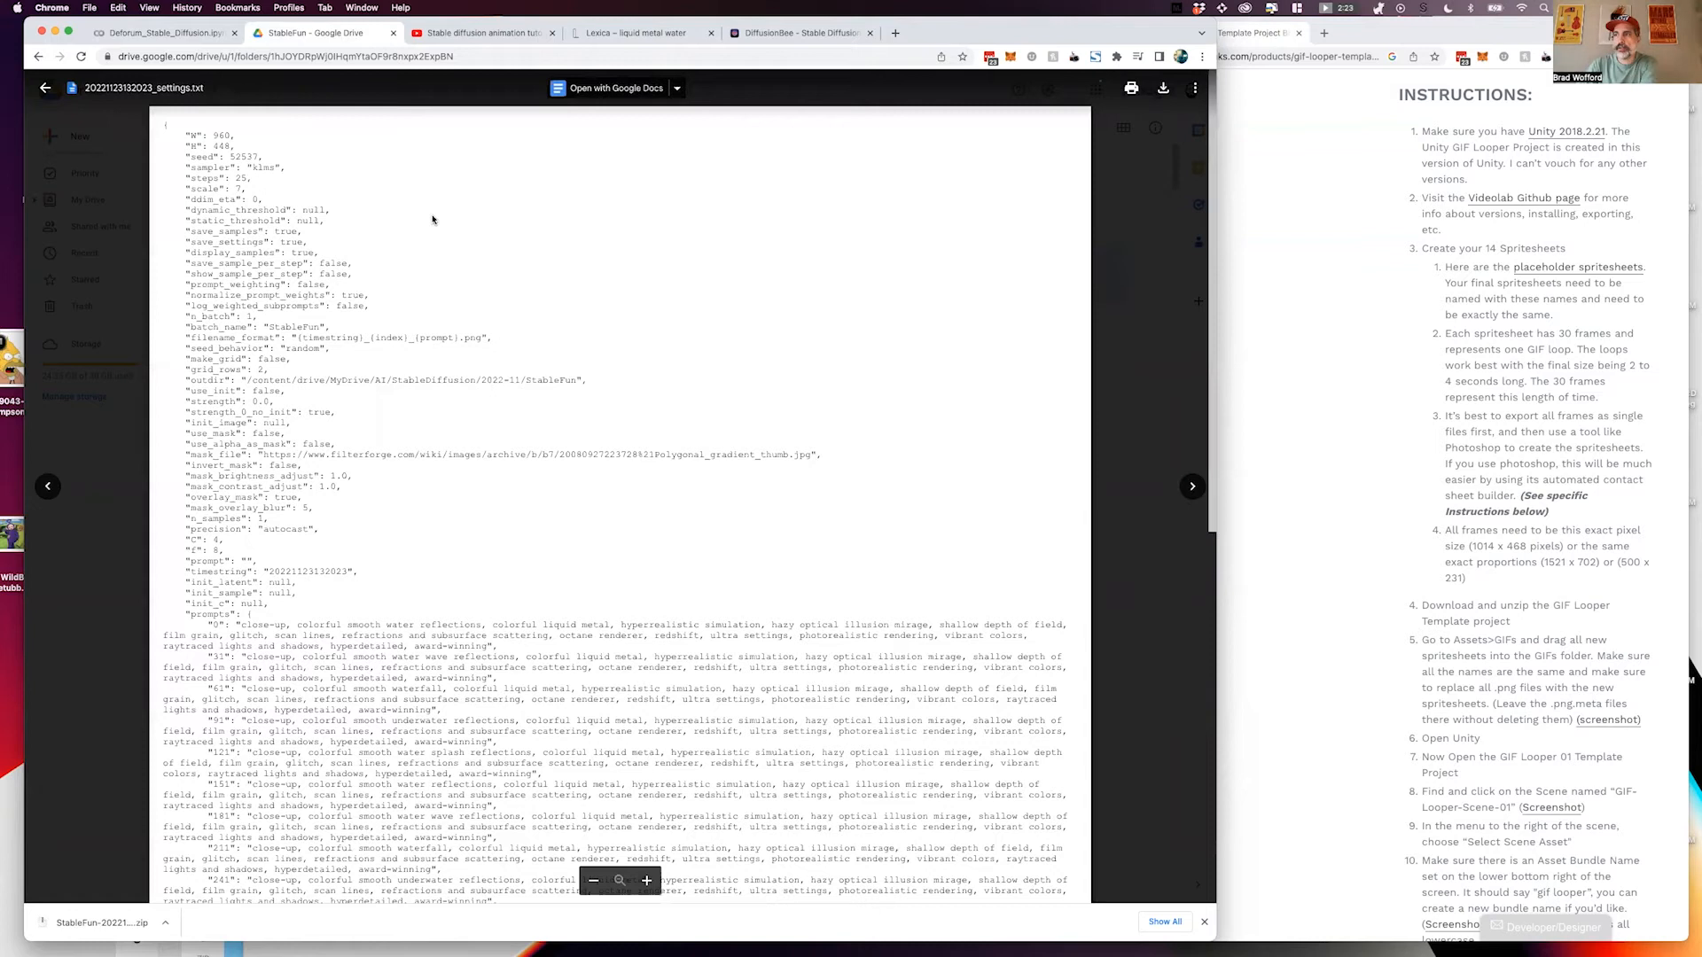
{"action": "key", "text": "Left"}
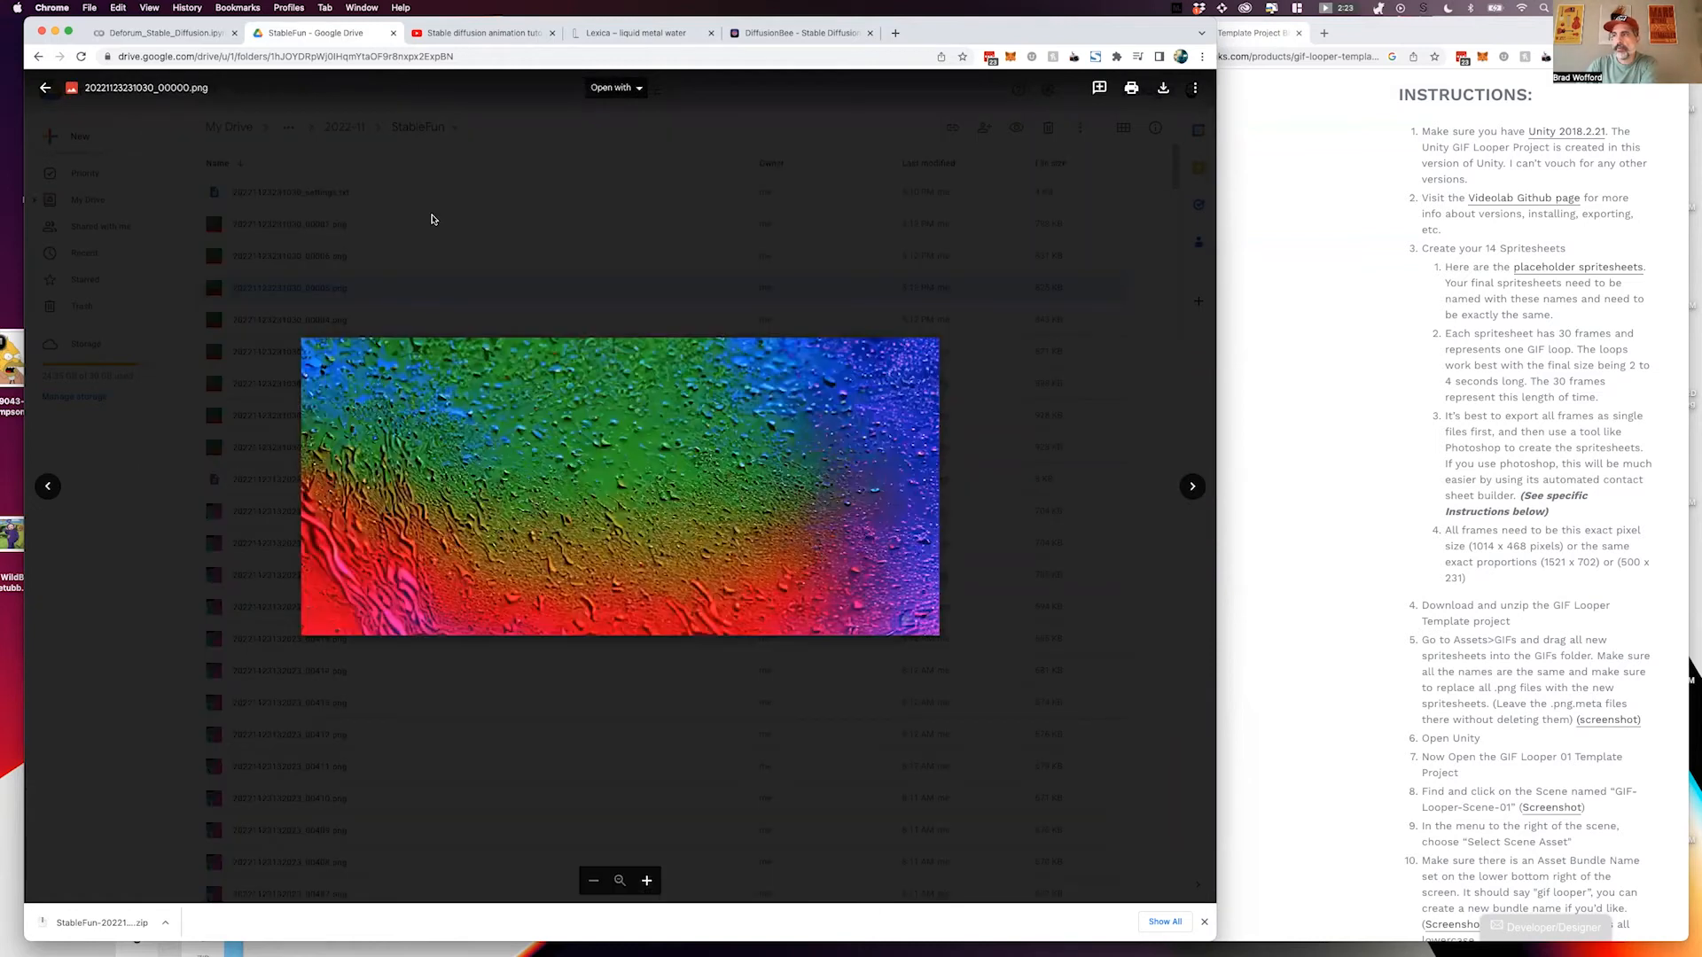
{"action": "key", "text": "Left"}
{"action": "key", "text": "Left"}
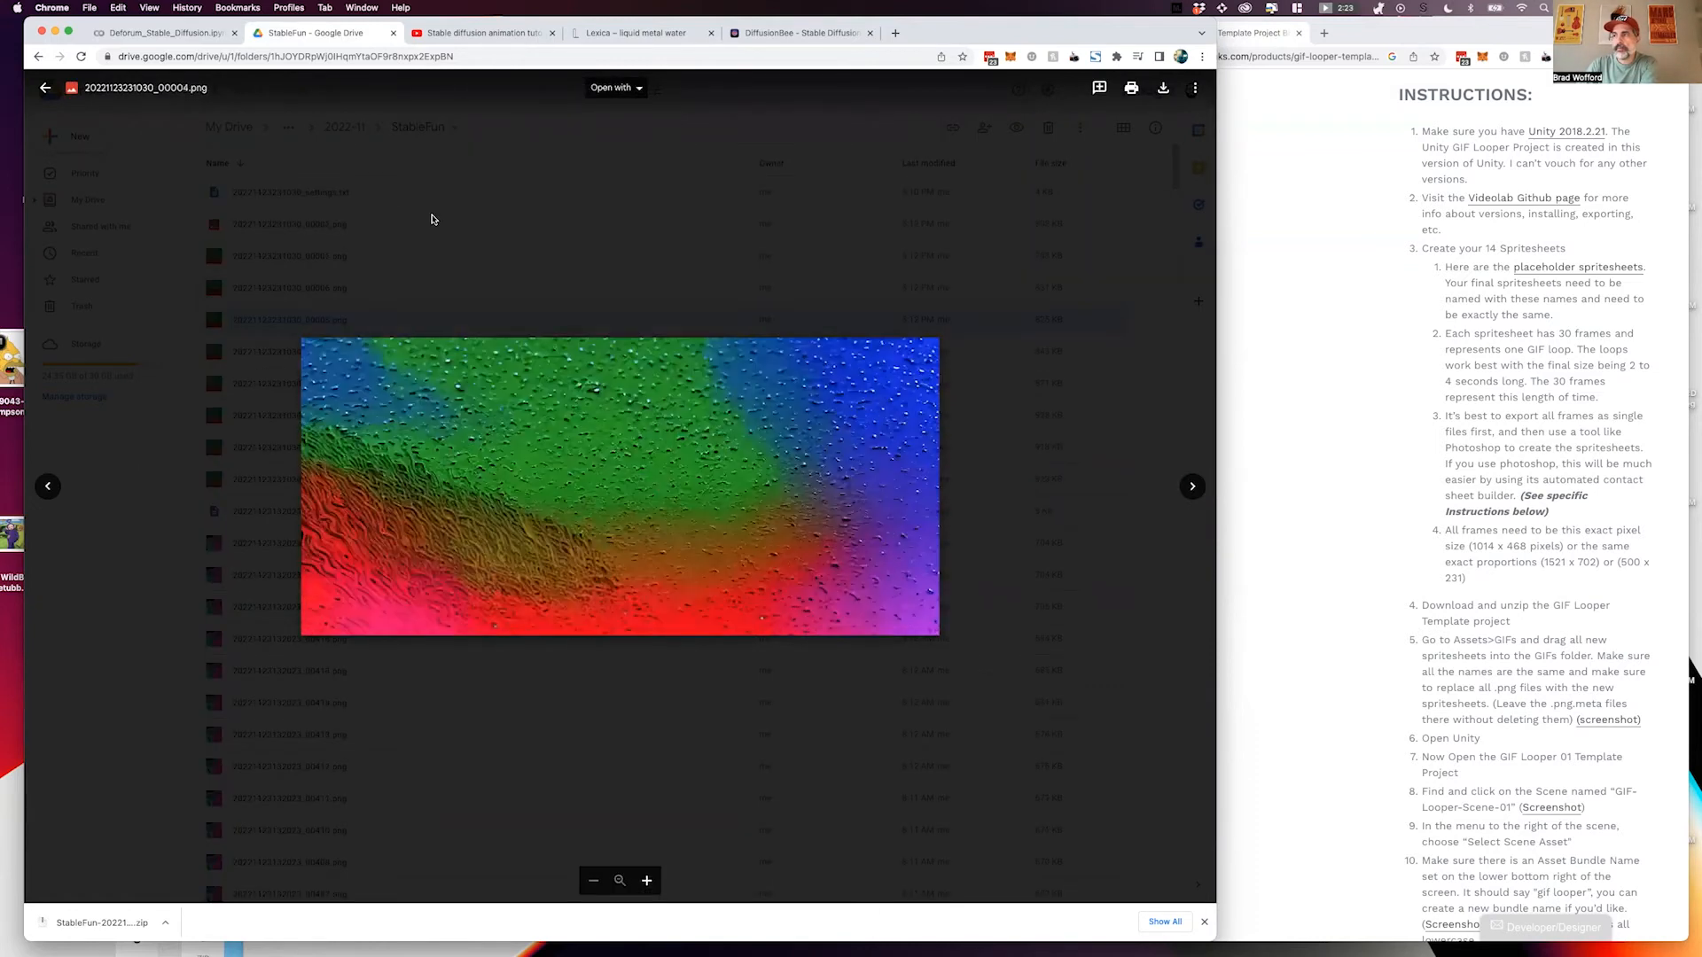
{"action": "key", "text": "Left"}
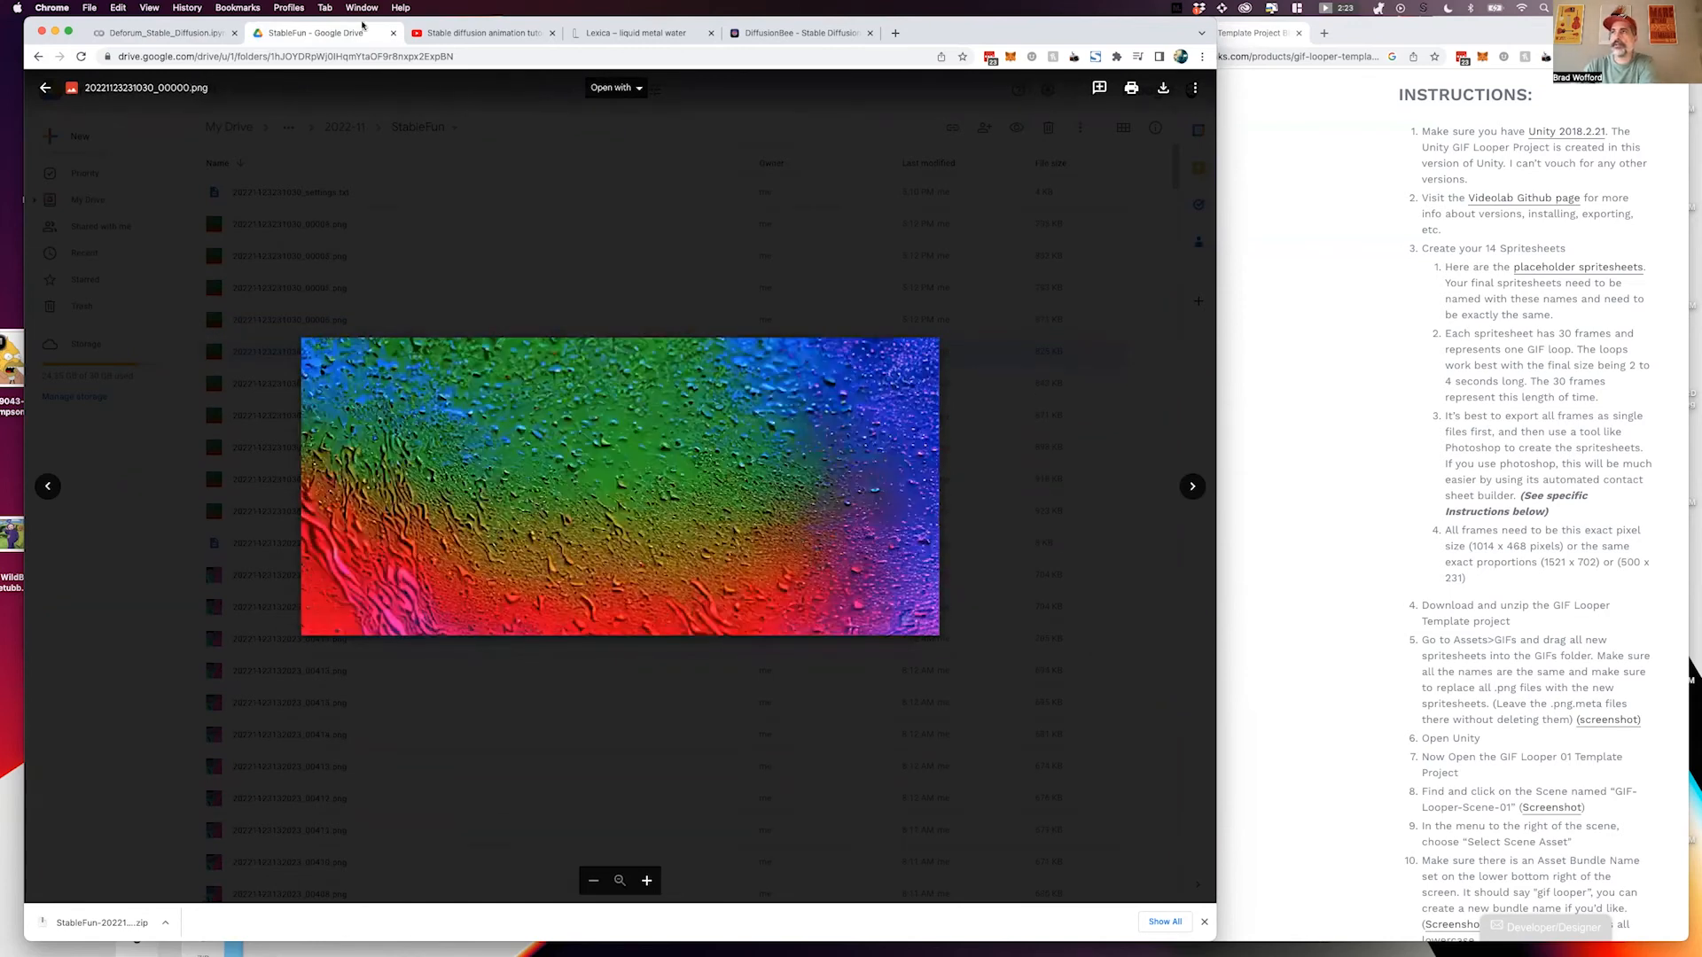
{"action": "left_click", "coordinate": [164, 36]}
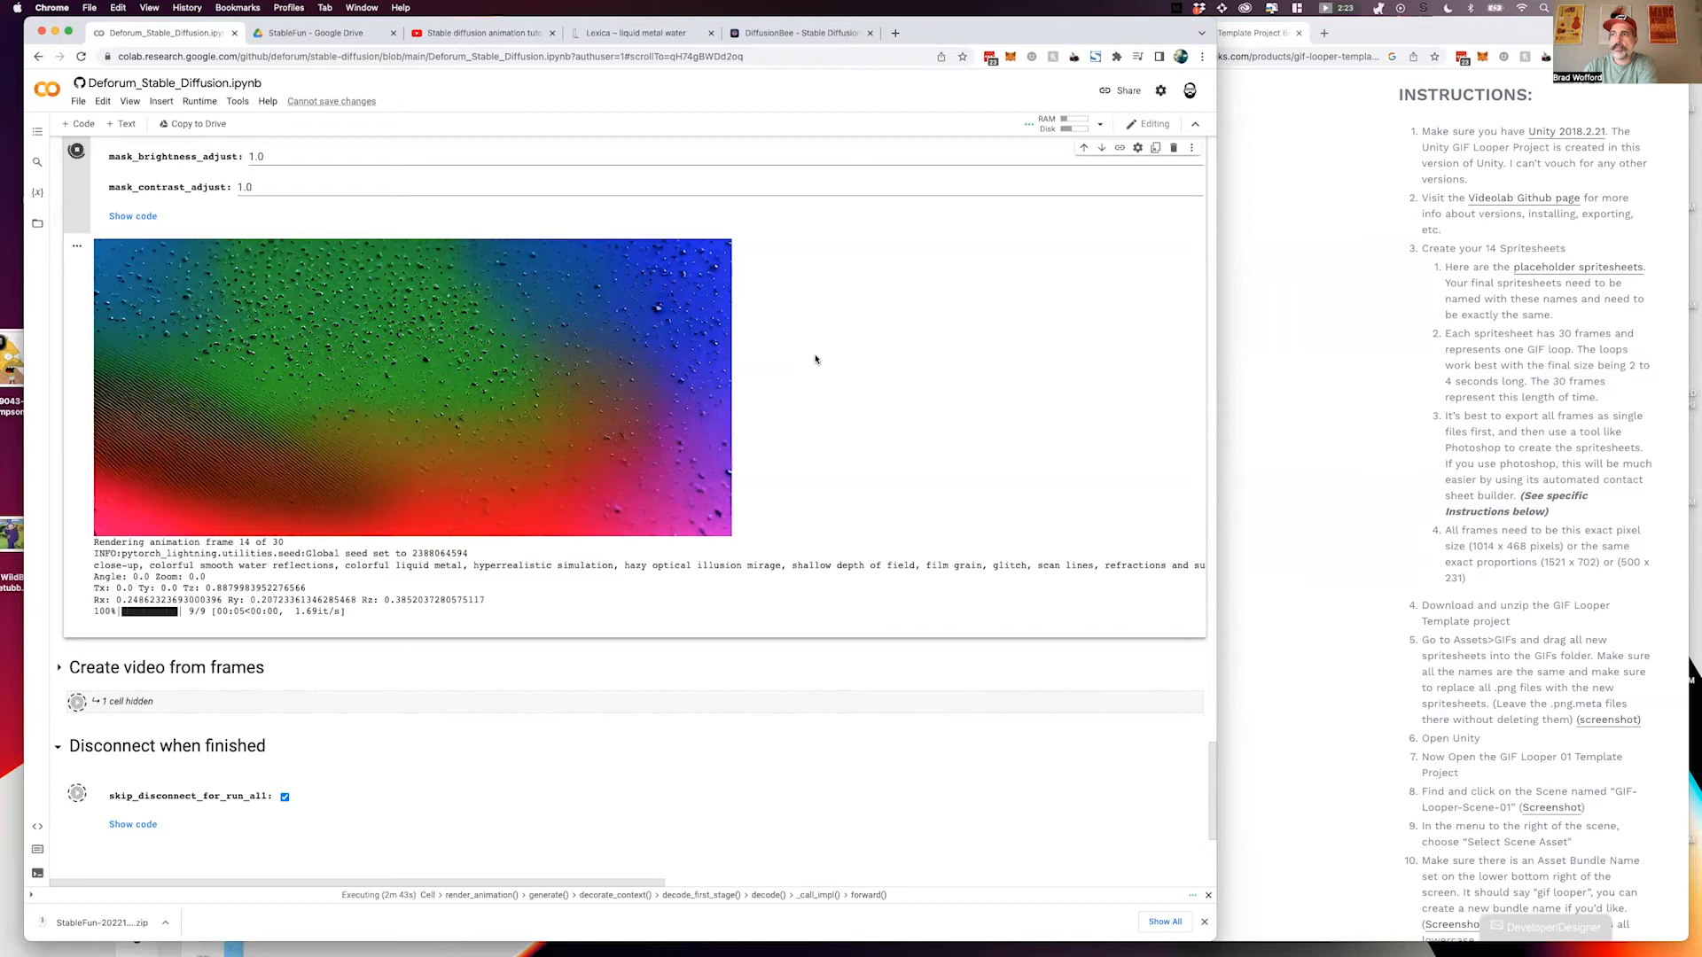
{"action": "left_click", "coordinate": [333, 34]}
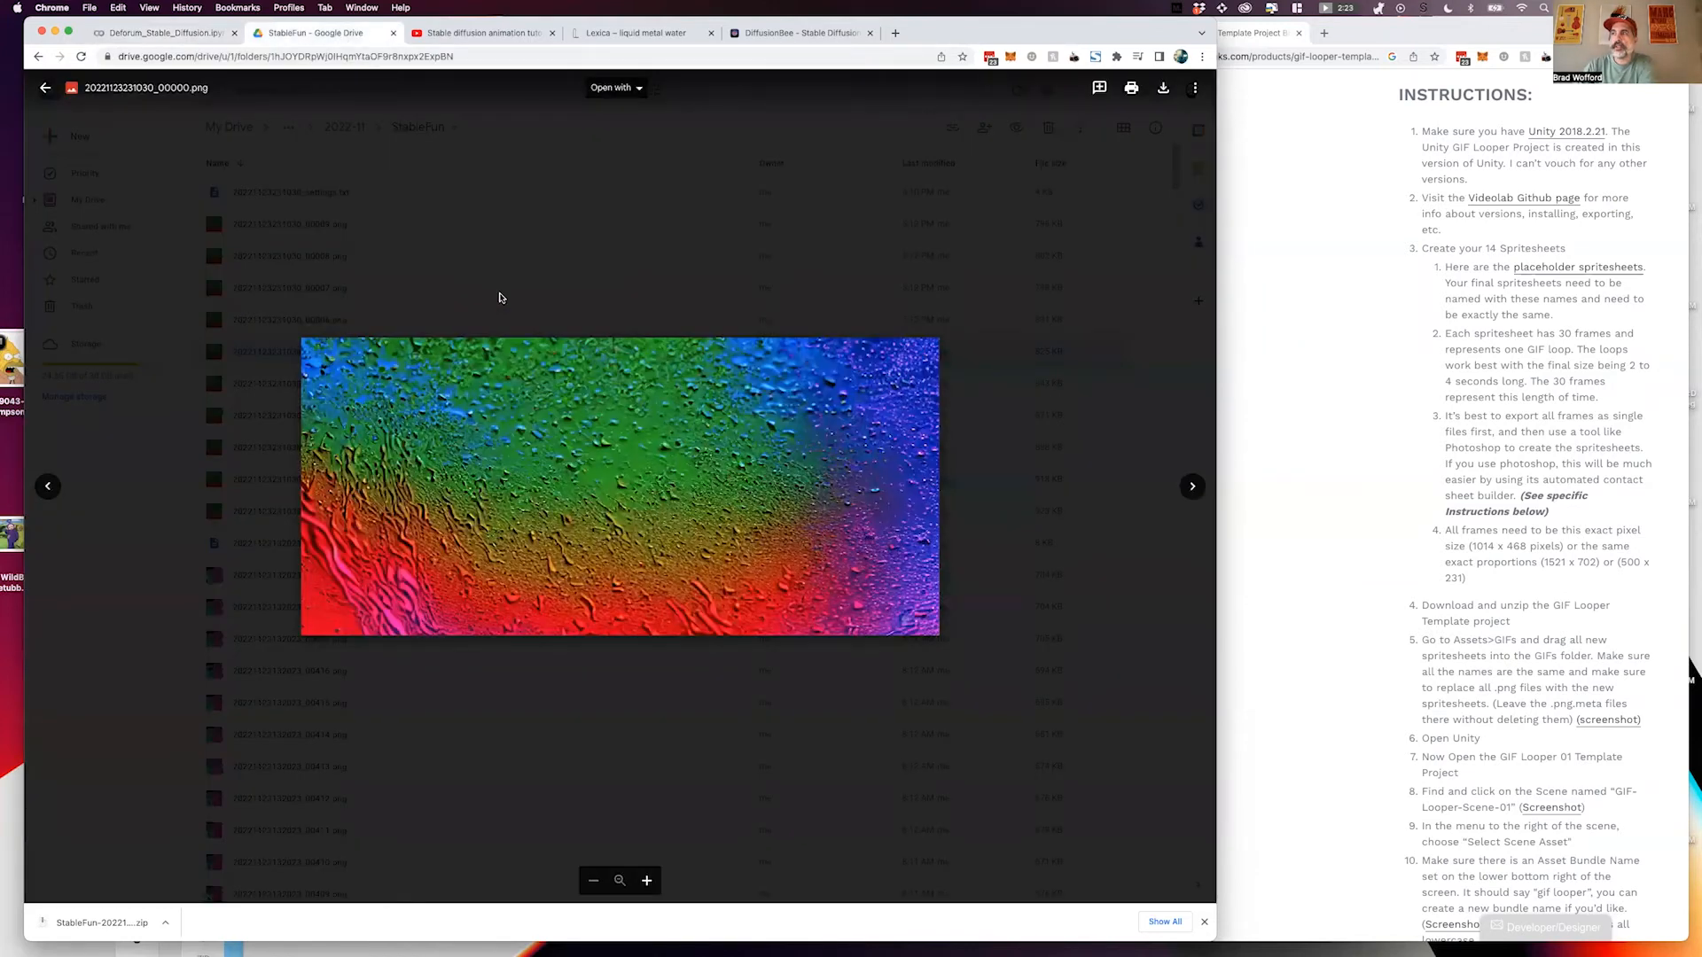
{"action": "left_click", "coordinate": [499, 297]}
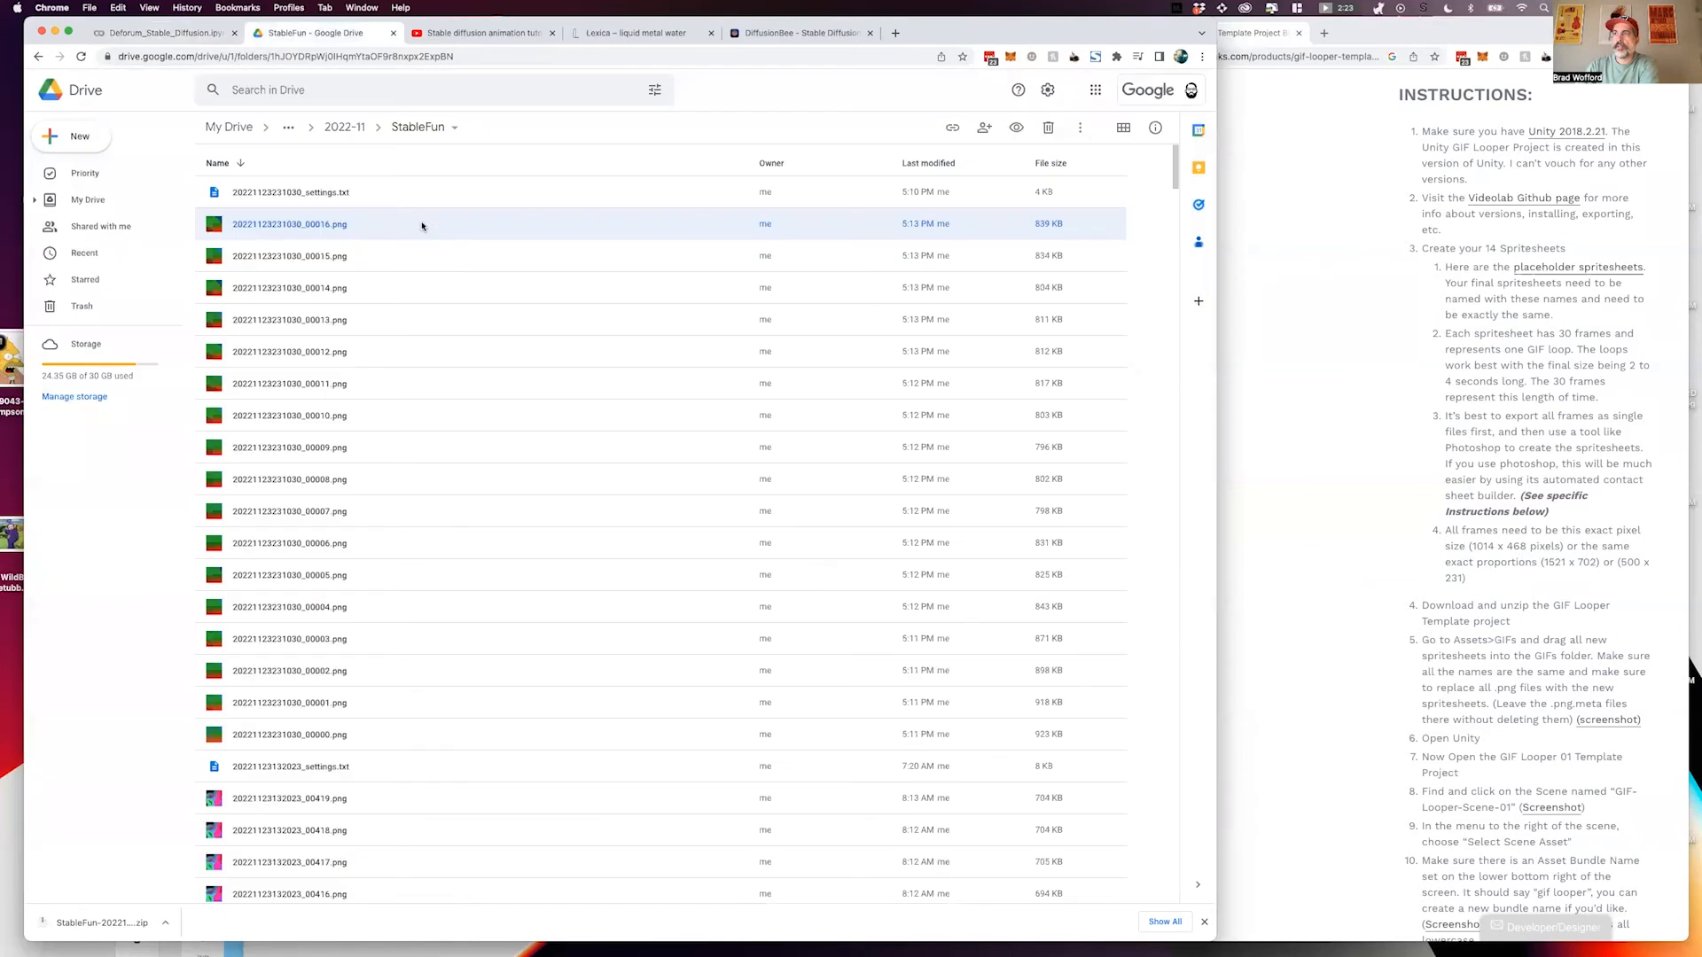
{"action": "double_click", "coordinate": [525, 237]}
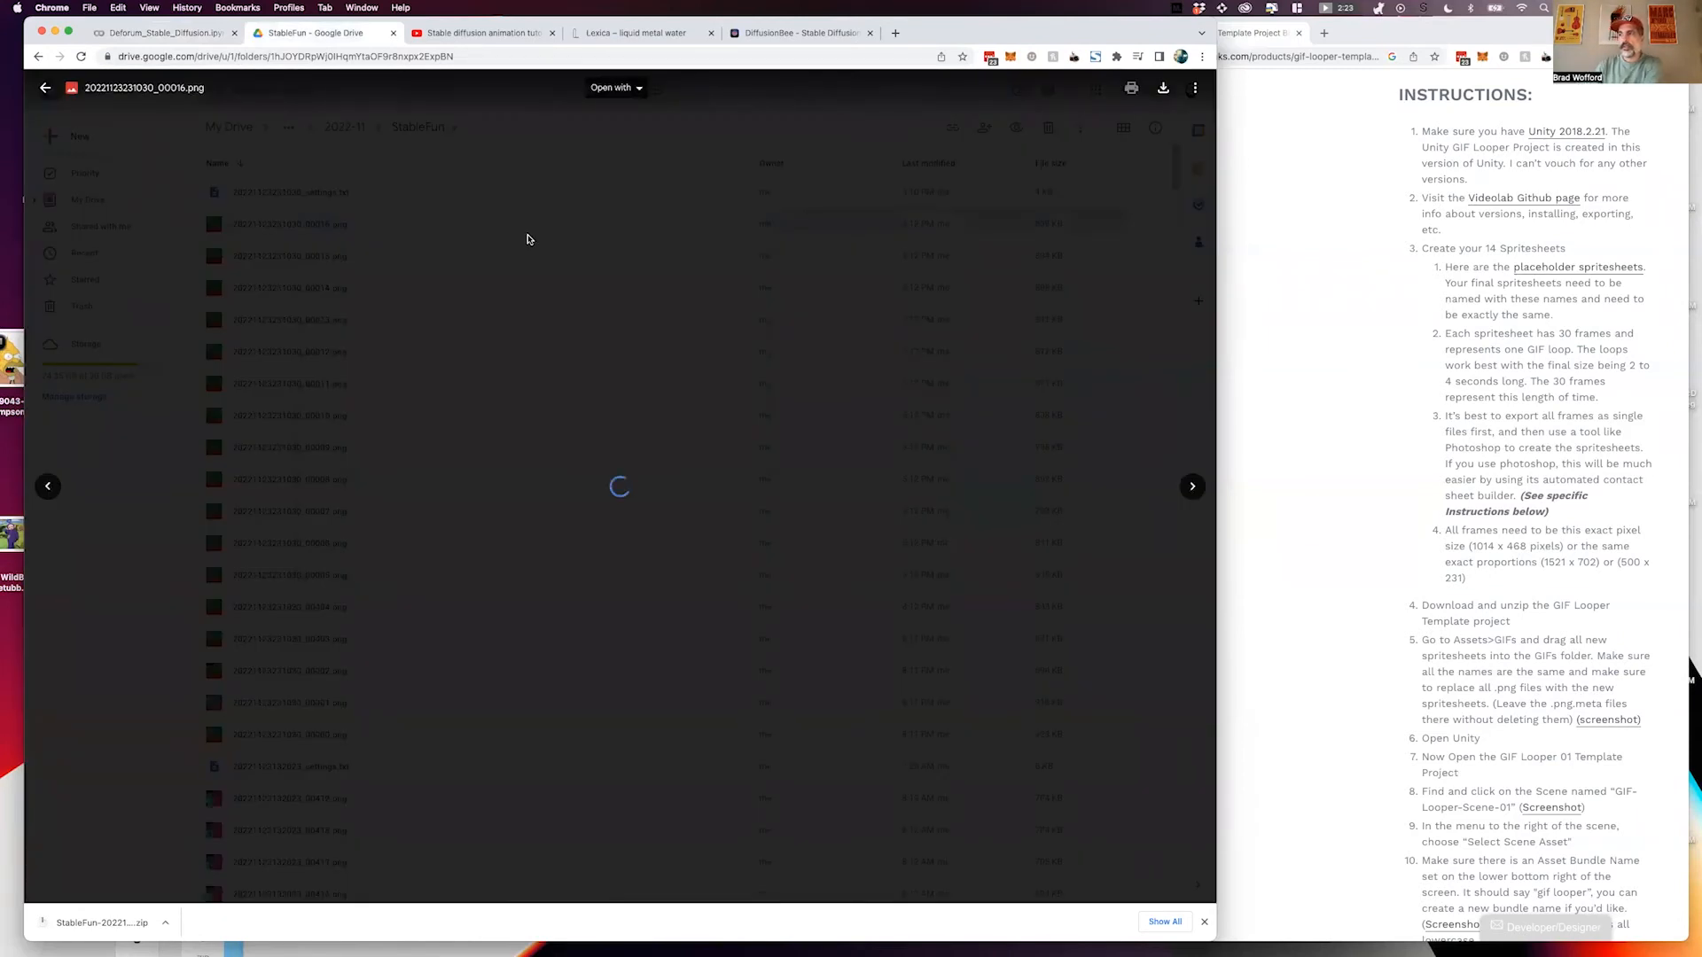
{"action": "key", "text": "Right"}
{"action": "key", "text": "Right"}
{"action": "key", "text": "Right"}
{"action": "key", "text": "Right"}
{"action": "key", "text": "Right"}
{"action": "key", "text": "Right"}
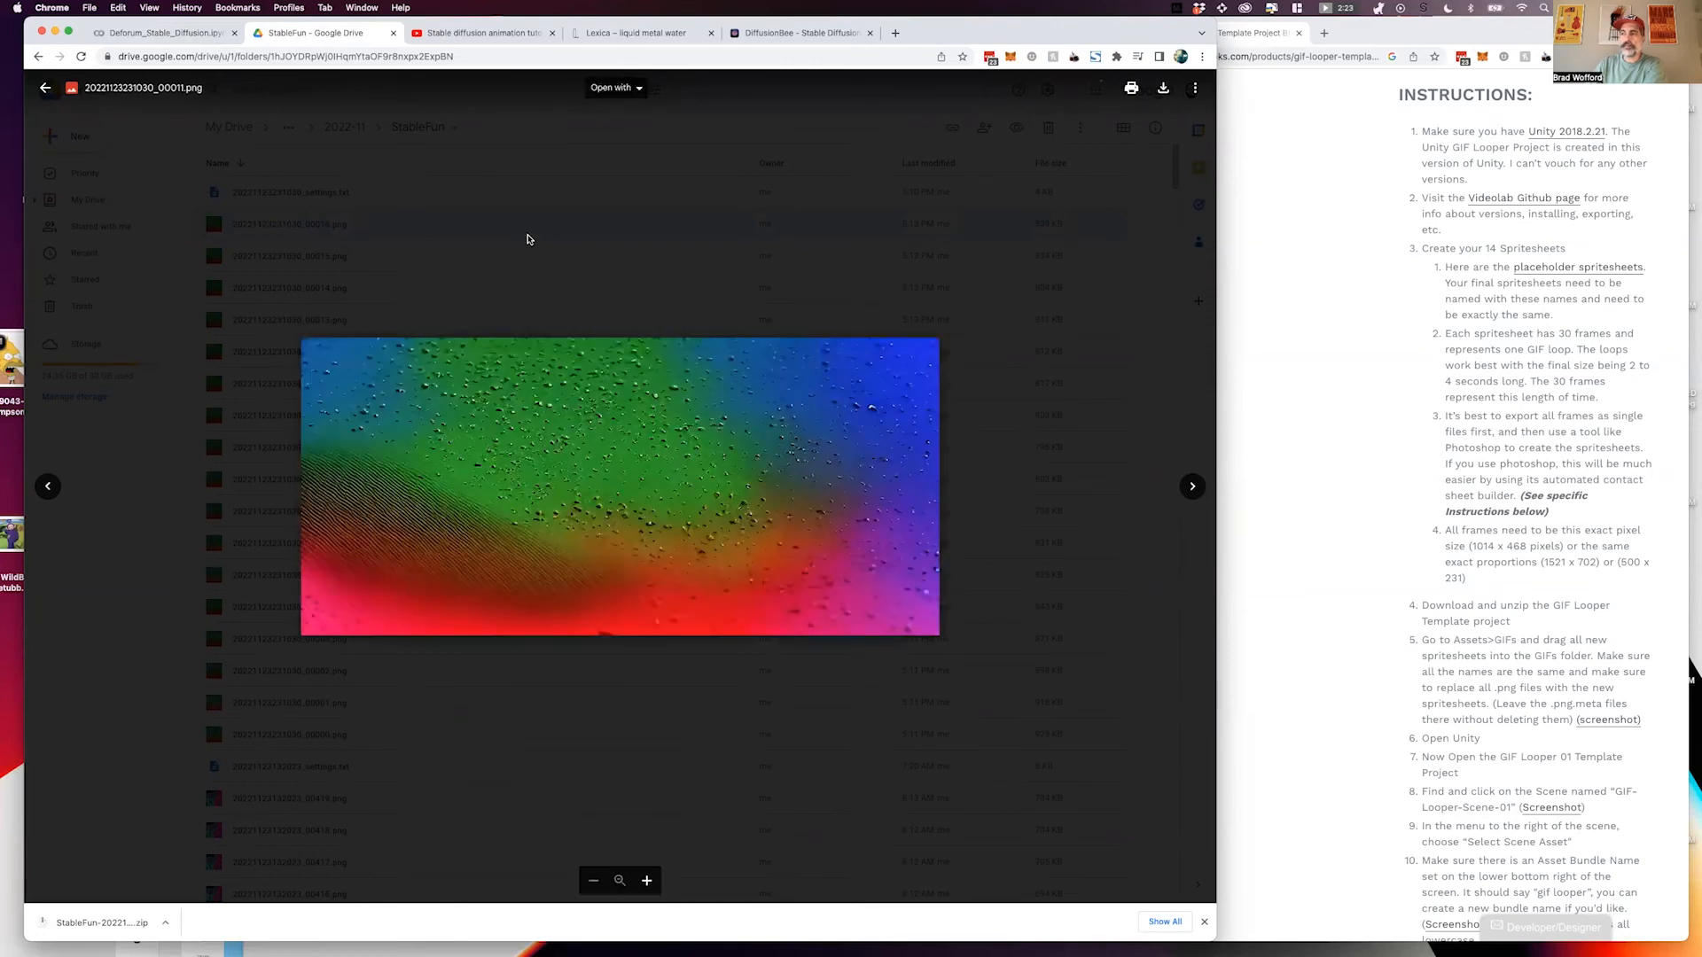
{"action": "key", "text": "Right"}
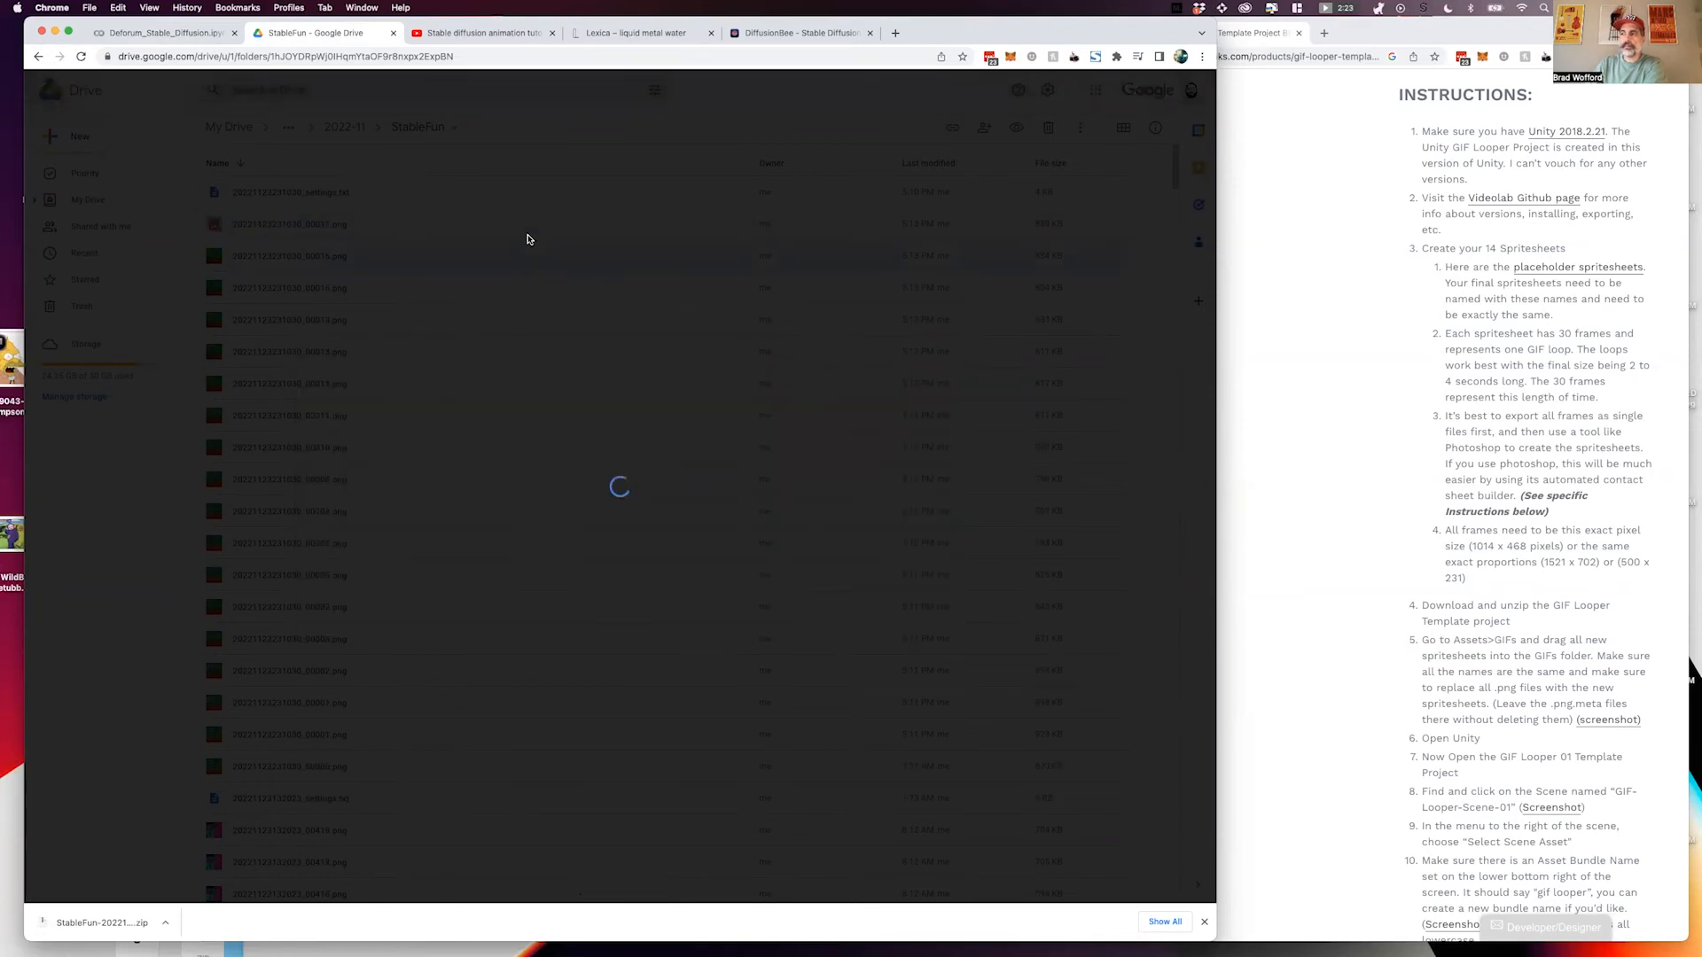
{"action": "key", "text": "Right"}
{"action": "key", "text": "Right"}
{"action": "key", "text": "Right"}
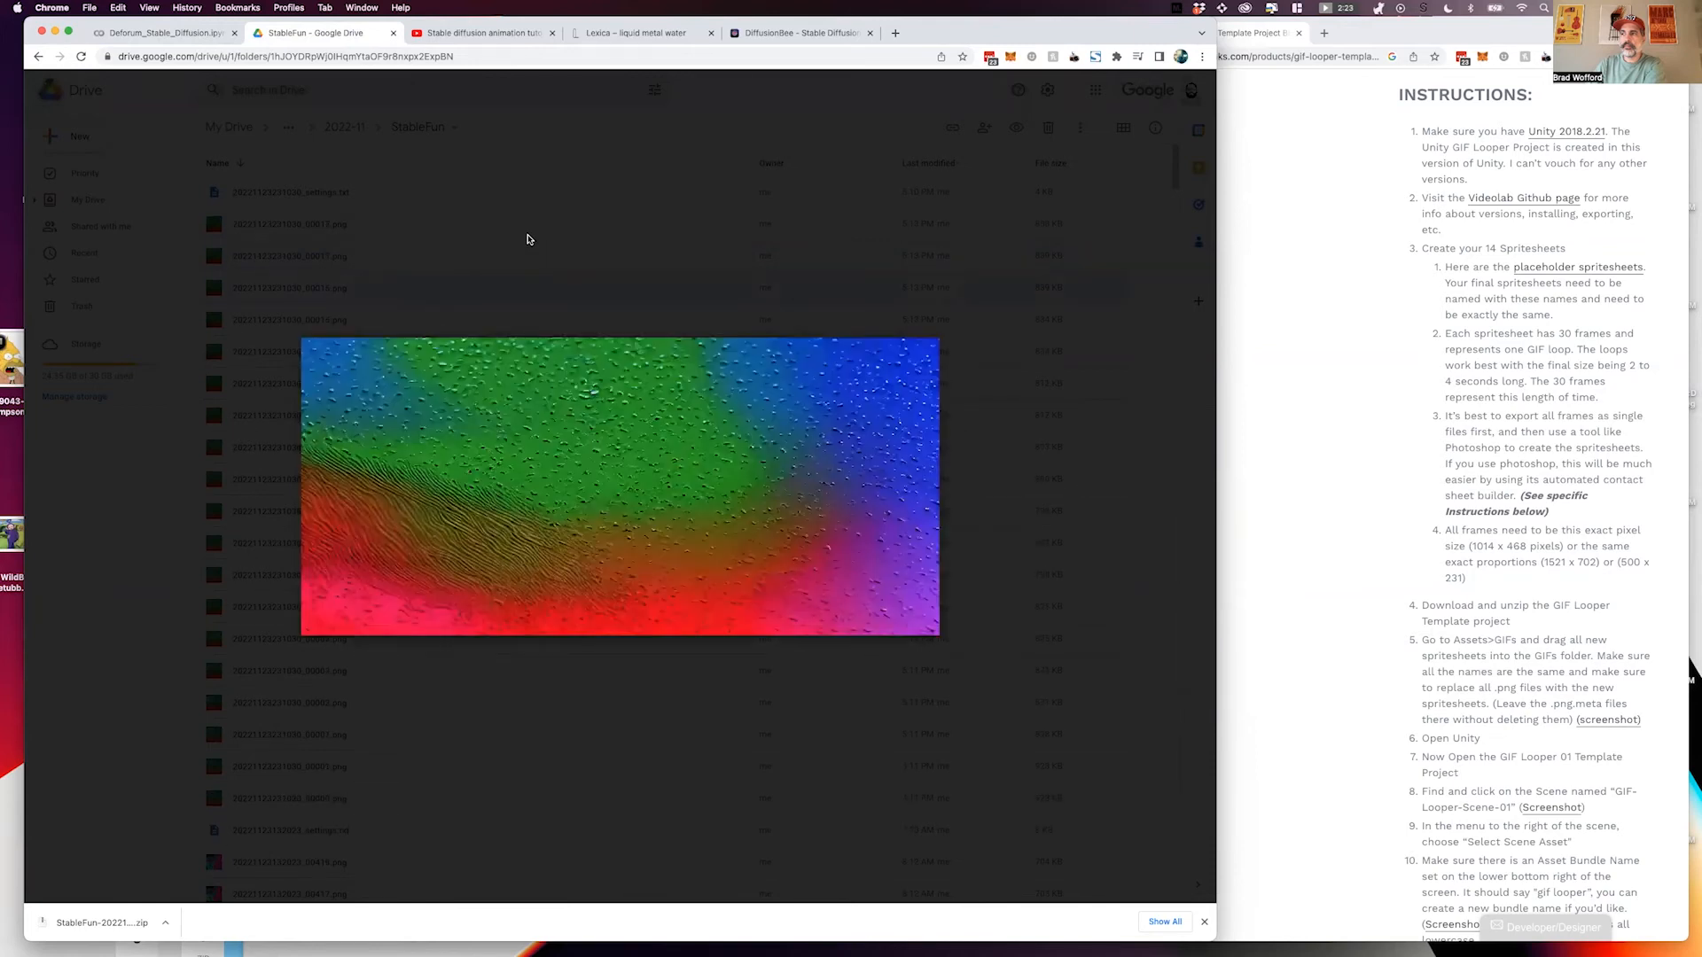
{"action": "key", "text": "Right"}
{"action": "key", "text": "Right"}
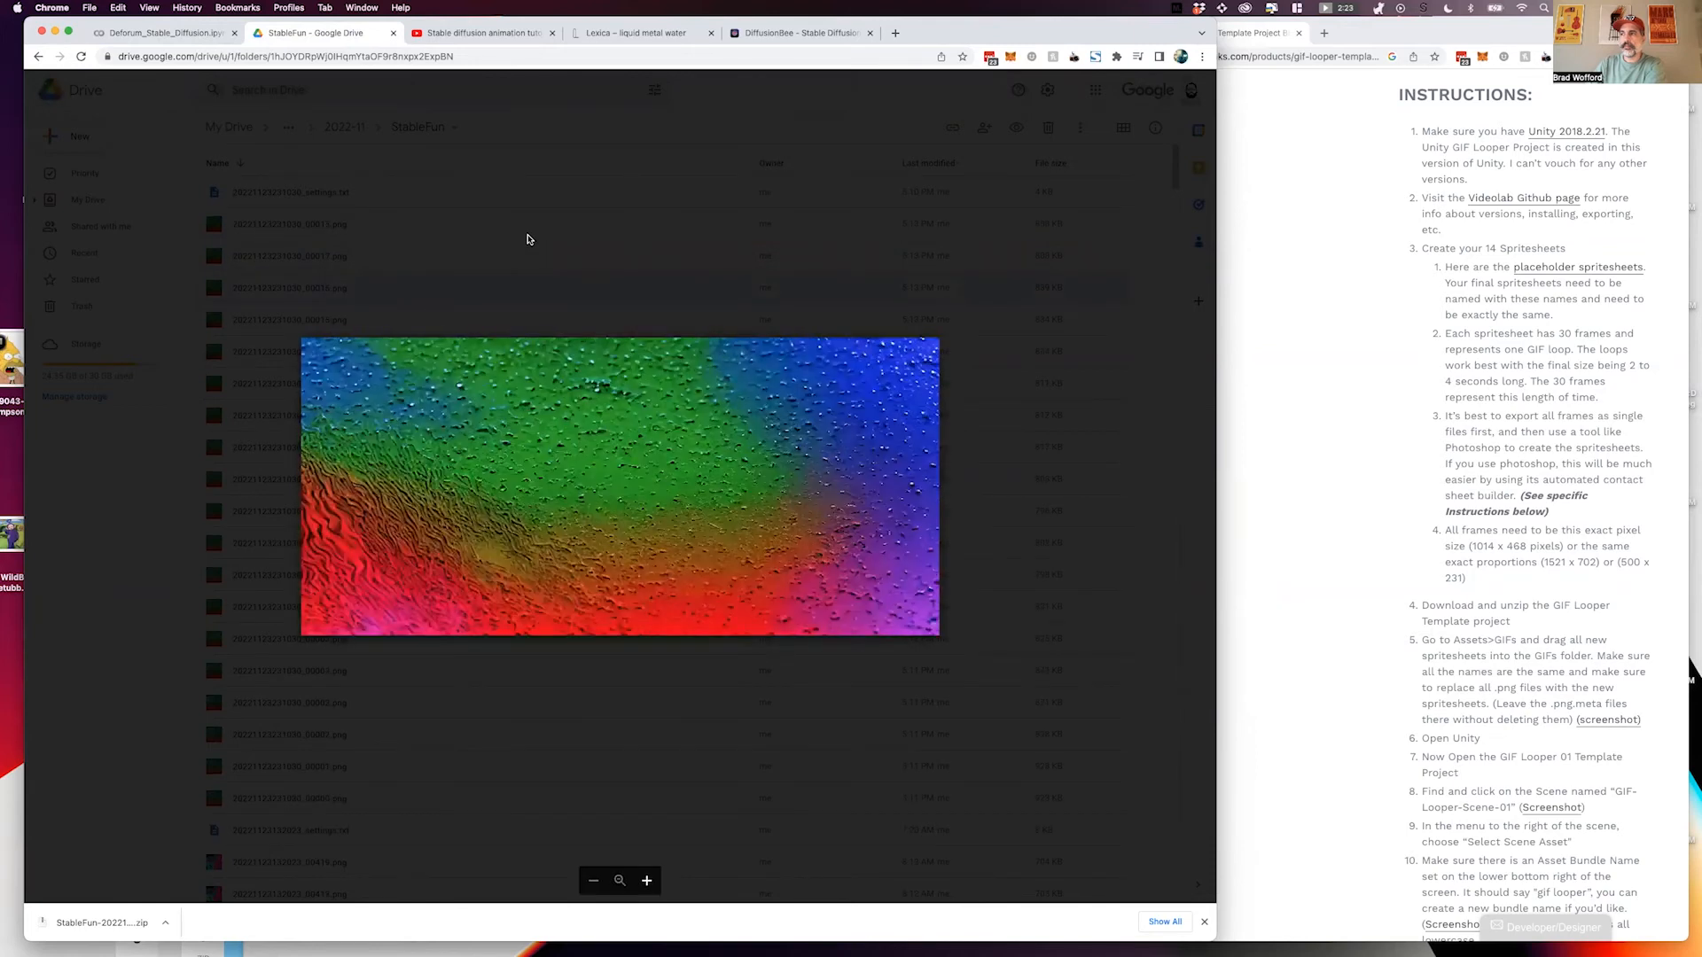
{"action": "key", "text": "Right"}
{"action": "key", "text": "Right"}
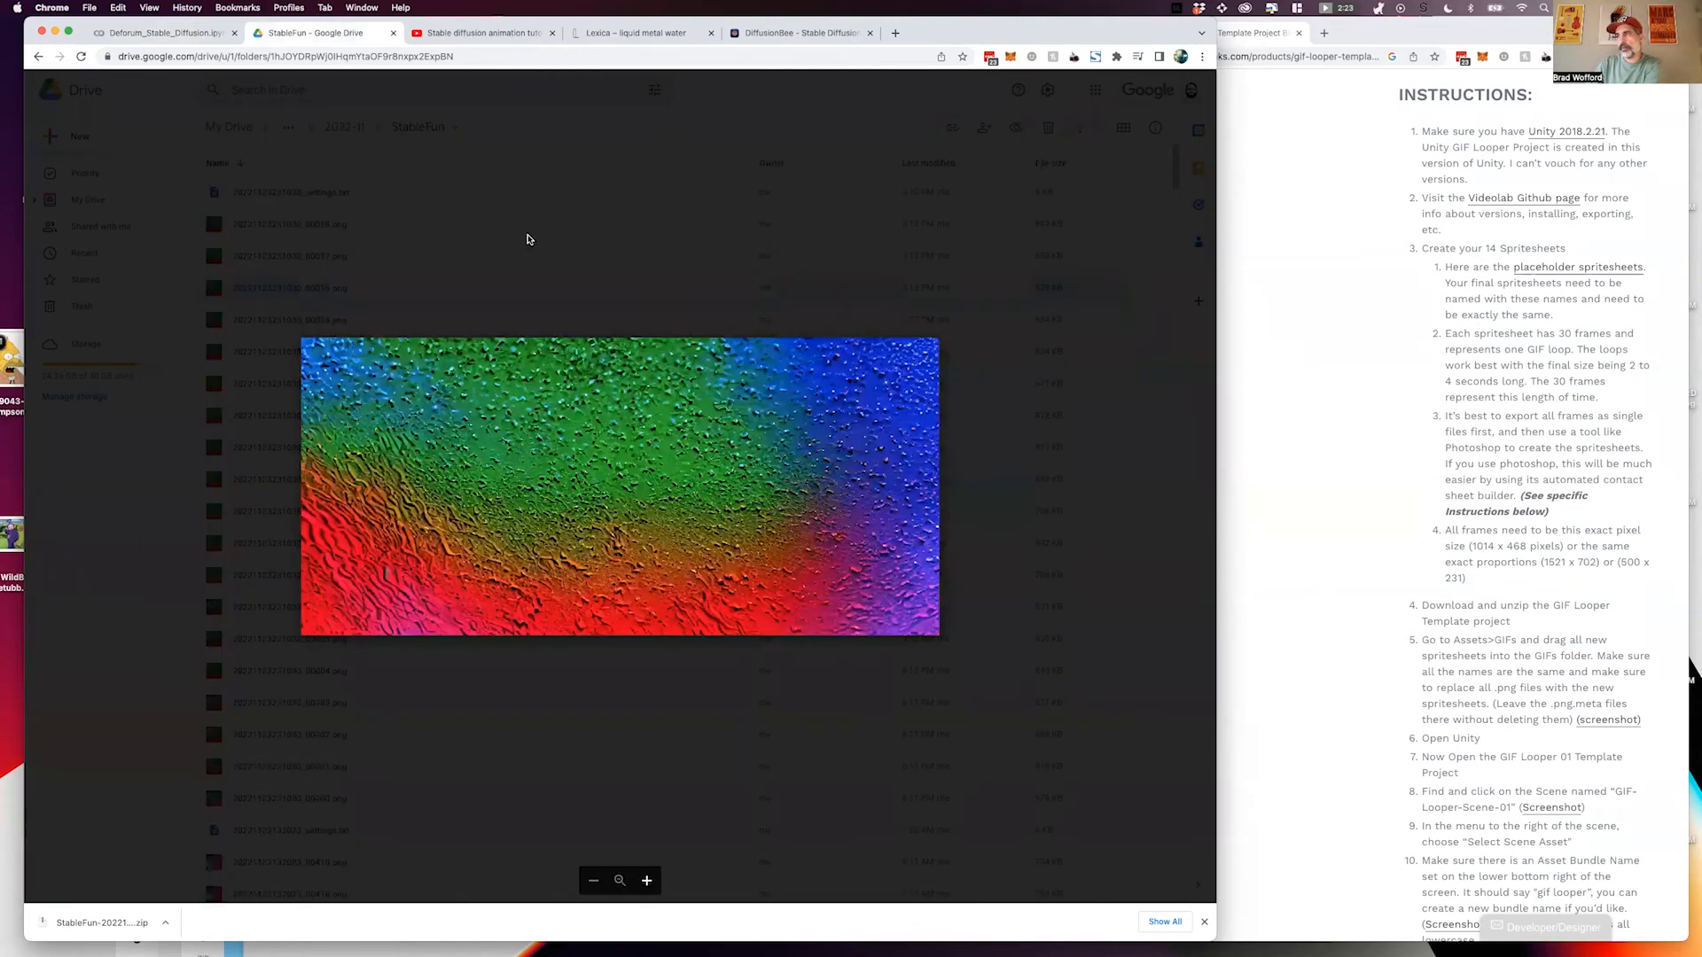
{"action": "key", "text": "Right"}
{"action": "key", "text": "Right"}
{"action": "key", "text": "Right"}
{"action": "key", "text": "Right"}
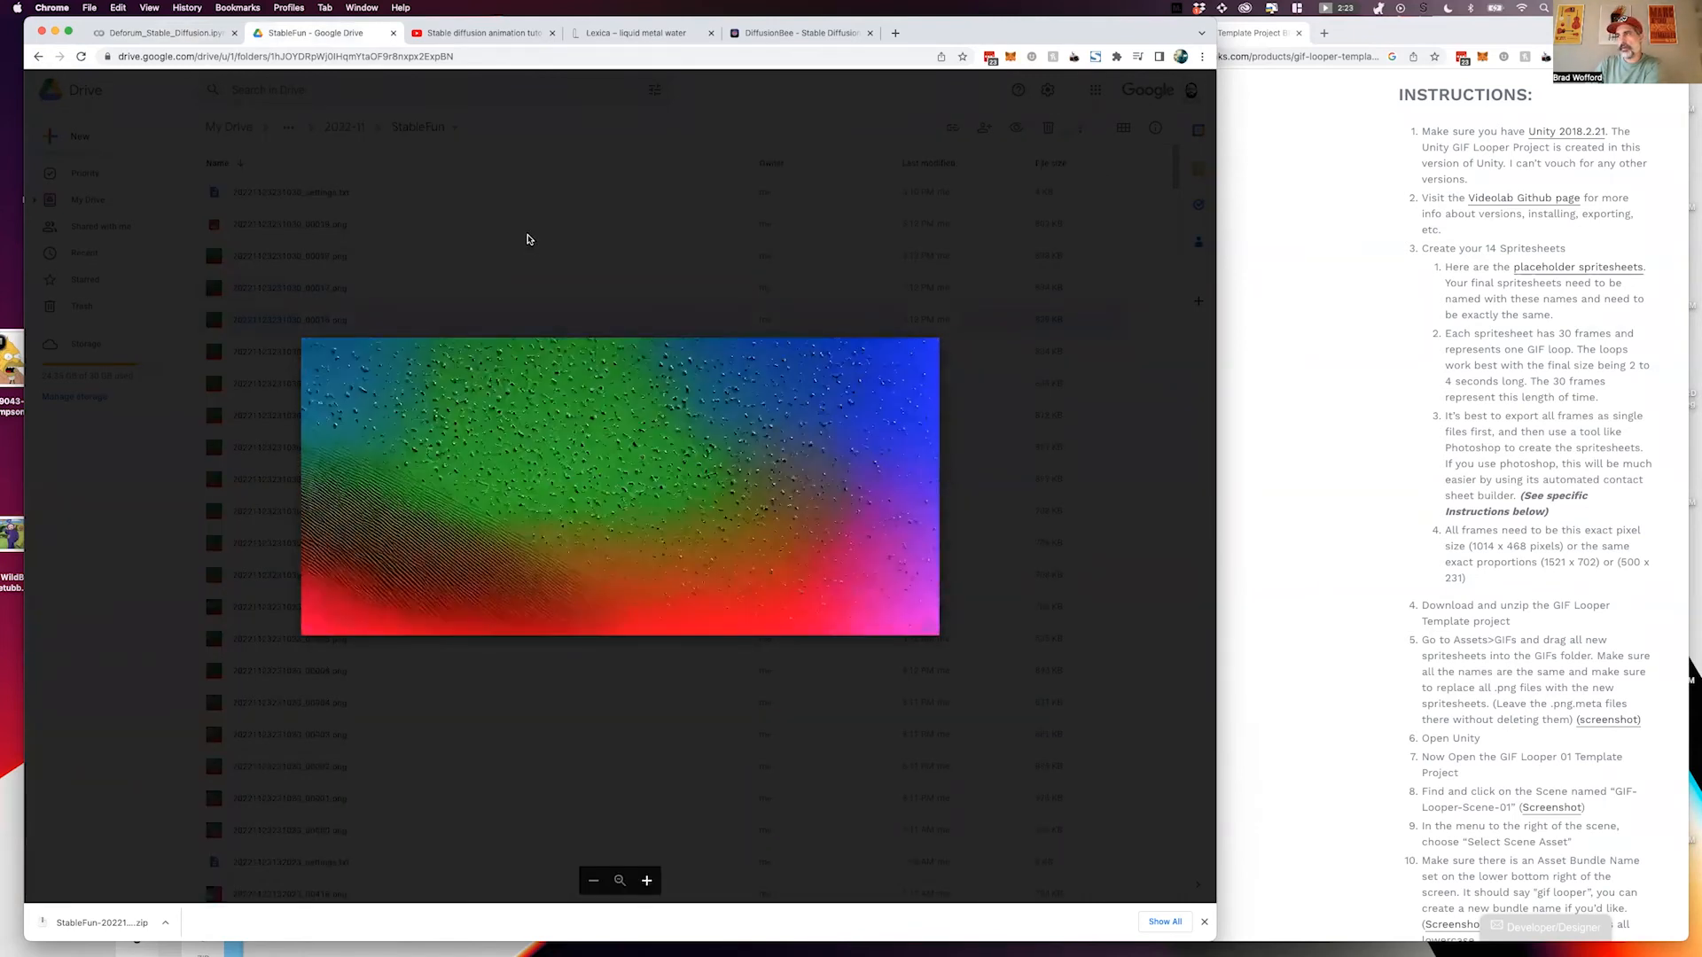
{"action": "key", "text": "Right"}
{"action": "key", "text": "Right"}
{"action": "key", "text": "Right"}
{"action": "key", "text": "Right"}
{"action": "key", "text": "Right"}
{"action": "key", "text": "Right"}
{"action": "key", "text": "Right"}
{"action": "key", "text": "Right"}
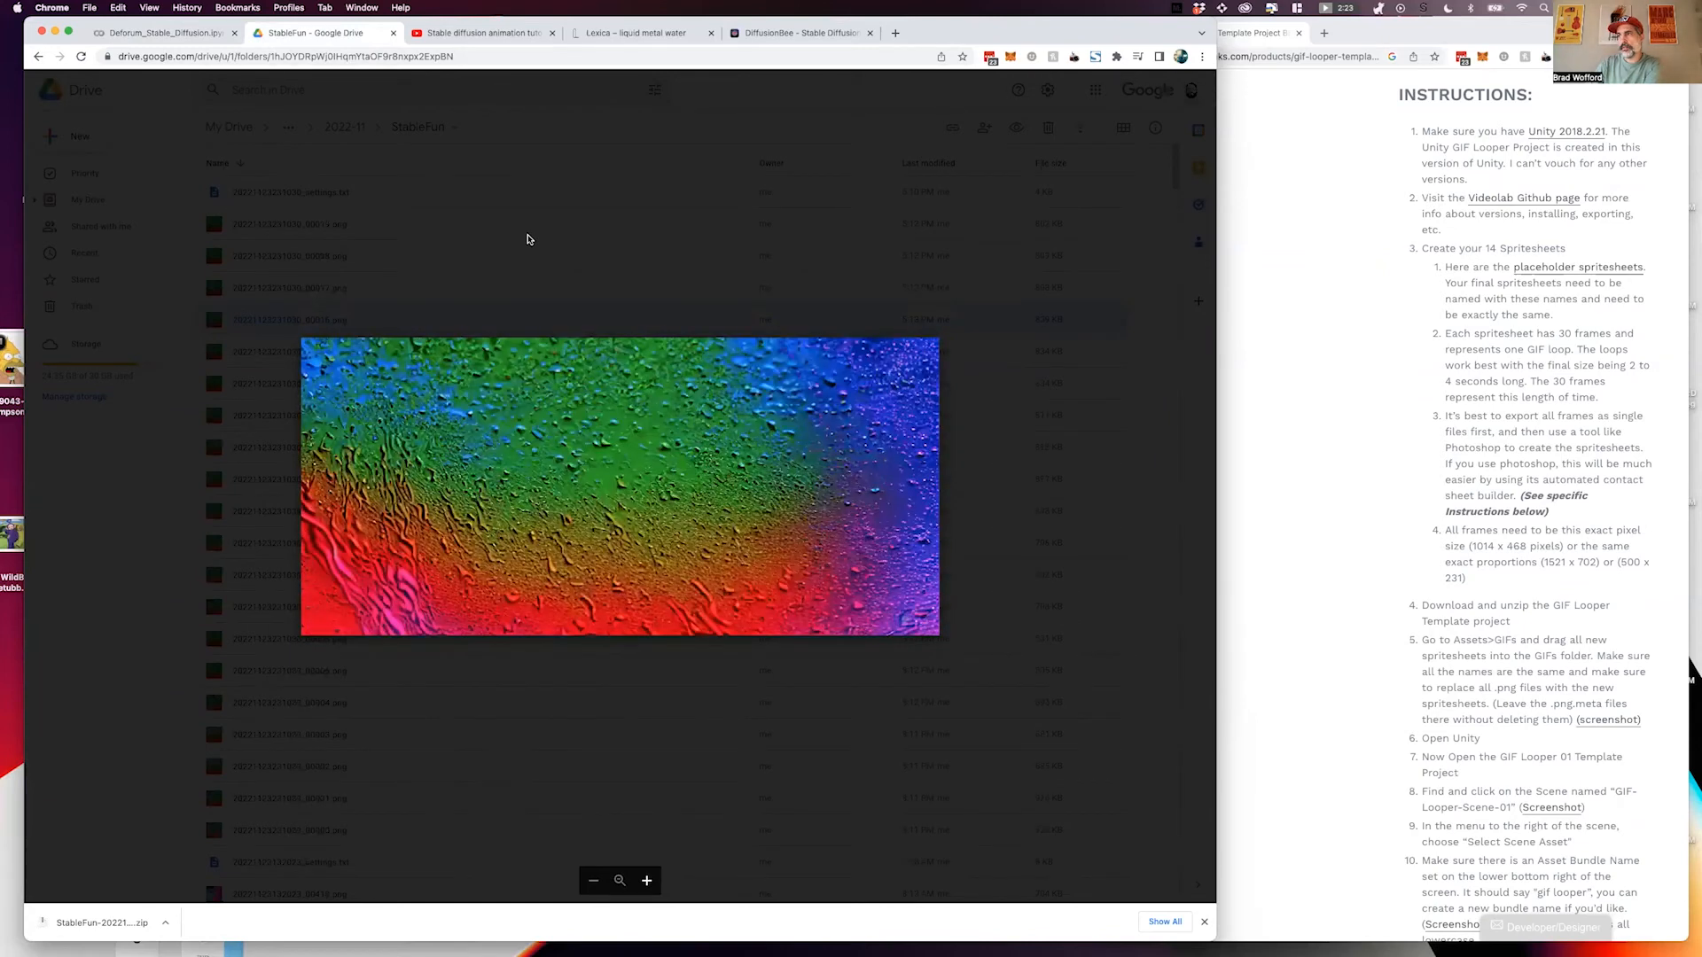
{"action": "key", "text": "Right"}
{"action": "key", "text": "Right"}
{"action": "key", "text": "Right"}
{"action": "key", "text": "Right"}
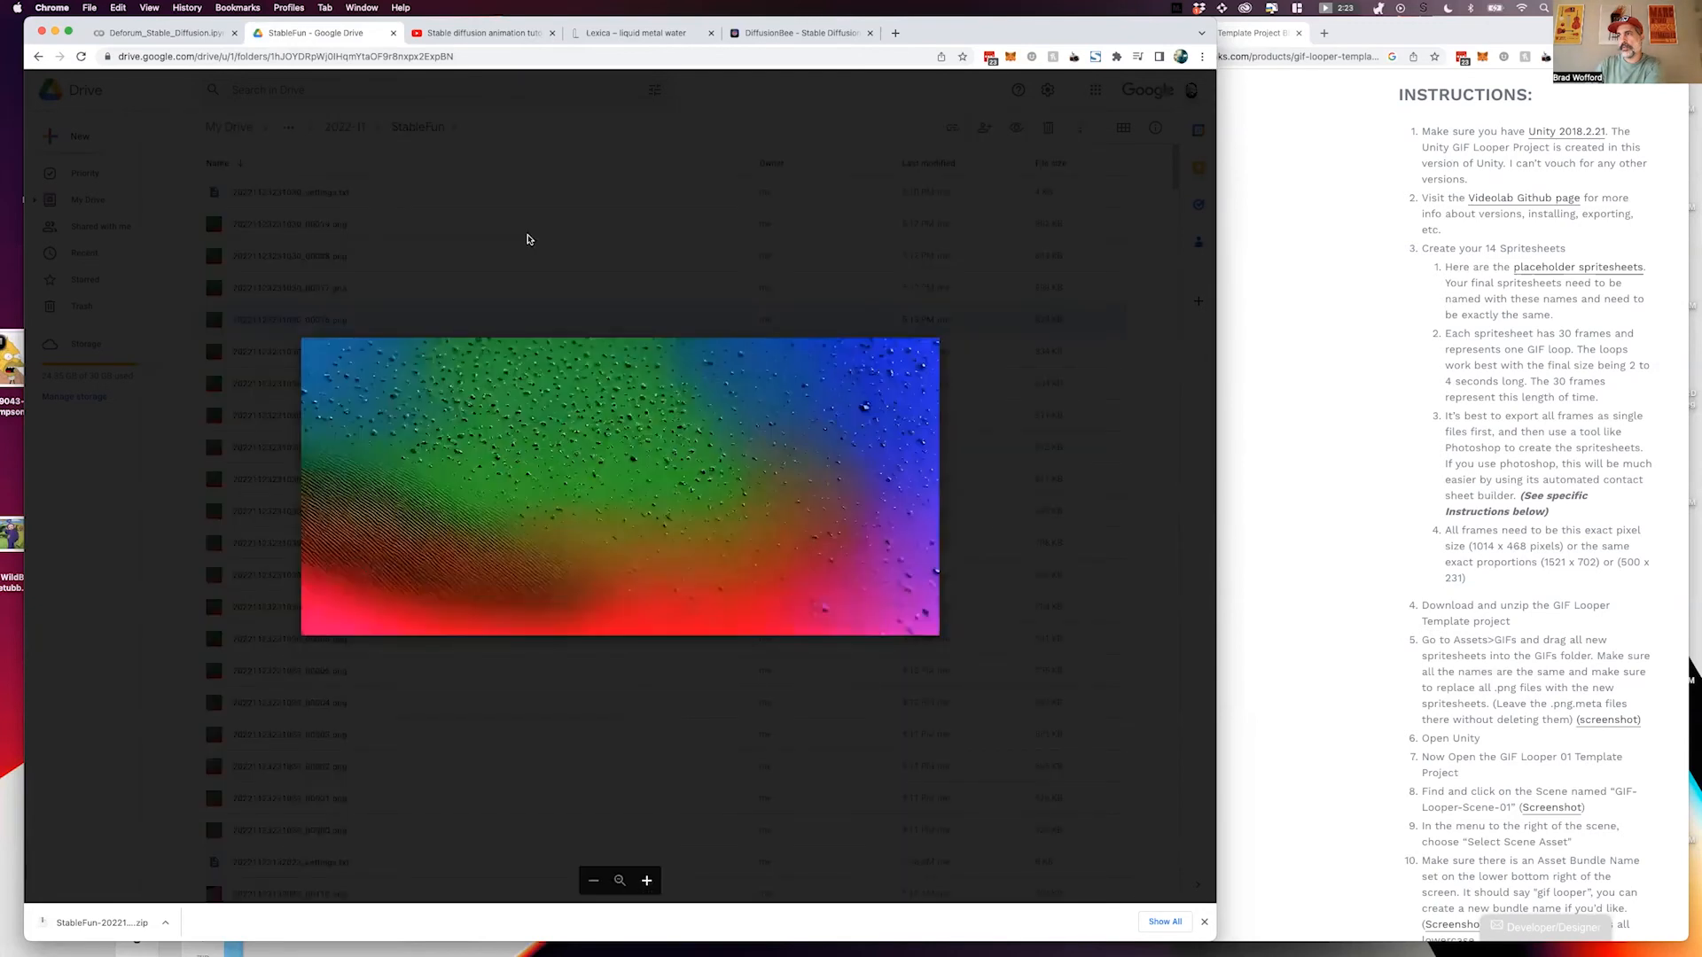
{"action": "key", "text": "Right"}
{"action": "key", "text": "Right"}
{"action": "key", "text": "Right"}
{"action": "key", "text": "Right"}
{"action": "key", "text": "Right"}
{"action": "key", "text": "Right"}
{"action": "key", "text": "Right"}
{"action": "key", "text": "Right"}
{"action": "key", "text": "Right"}
{"action": "key", "text": "Right"}
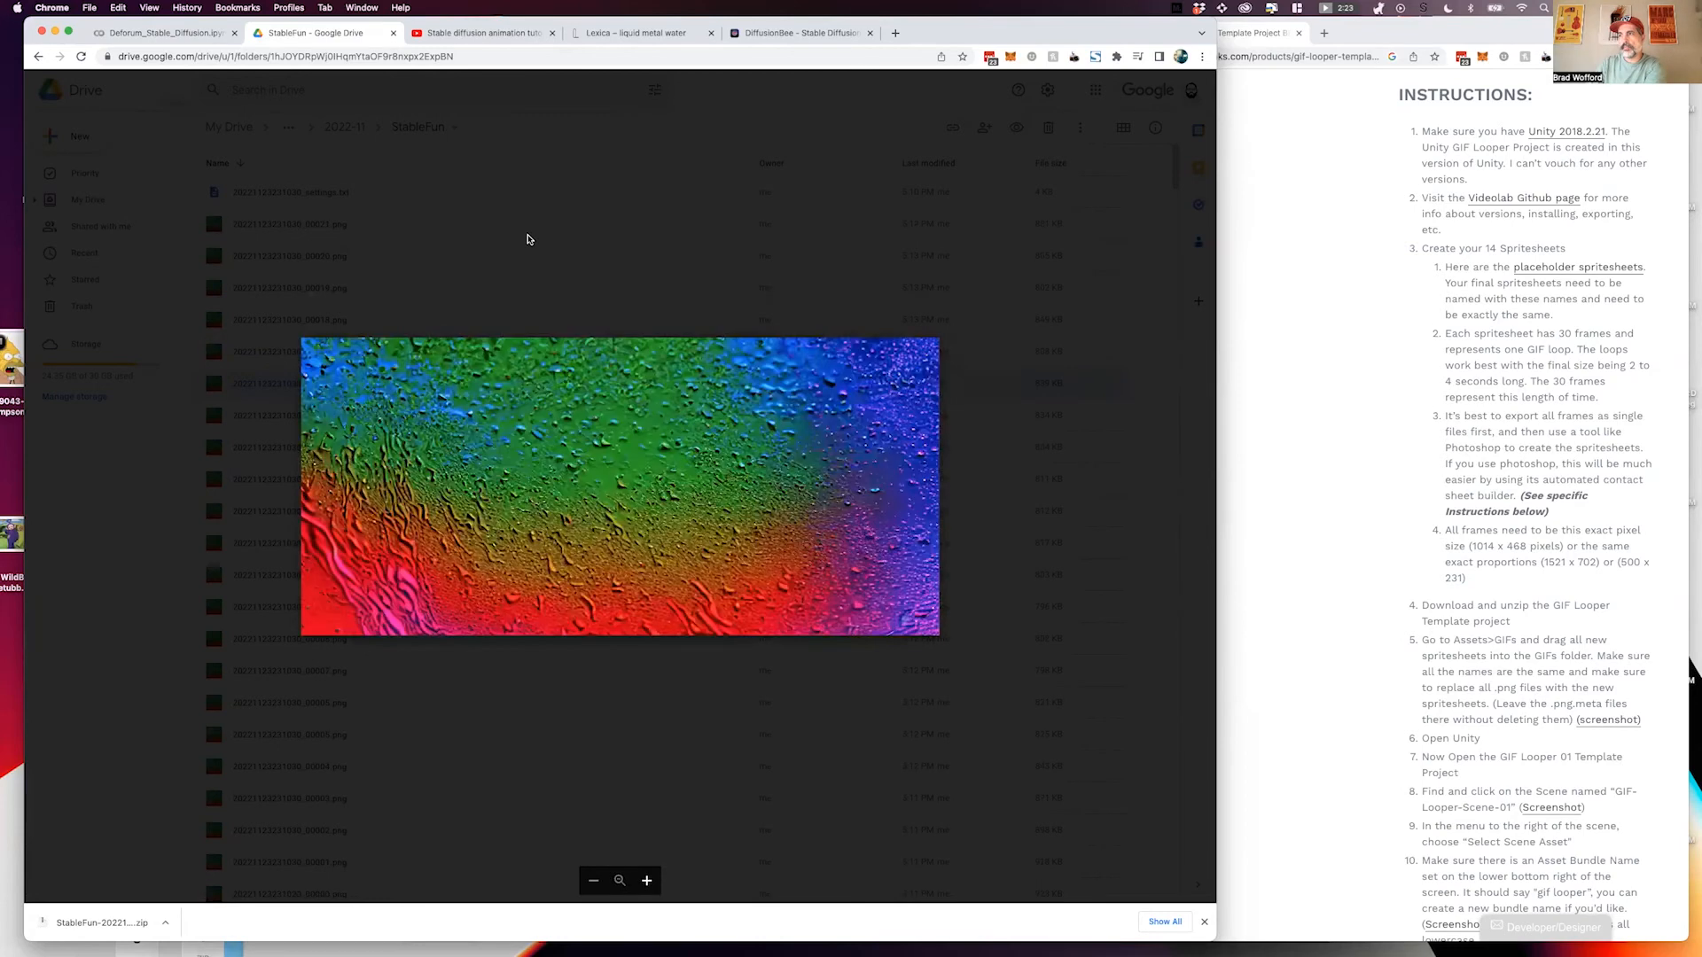
{"action": "key", "text": "Right"}
{"action": "key", "text": "Right"}
{"action": "key", "text": "Right"}
{"action": "key", "text": "Right"}
{"action": "key", "text": "Right"}
{"action": "key", "text": "Right"}
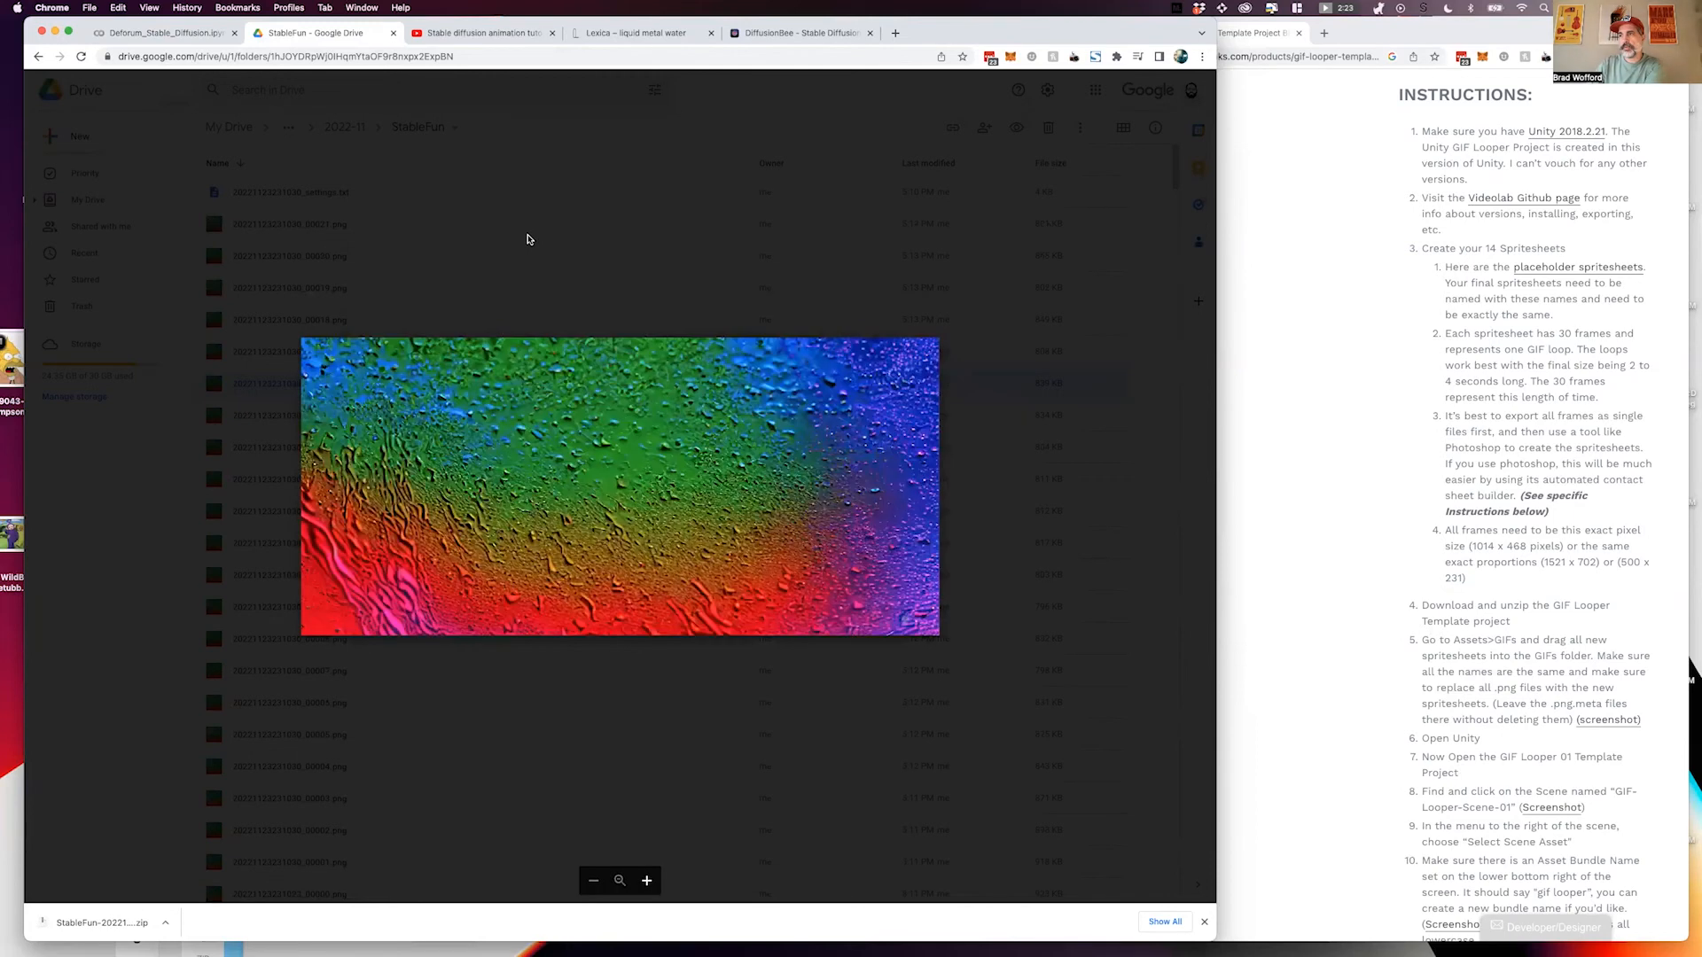
{"action": "key", "text": "Escape"}
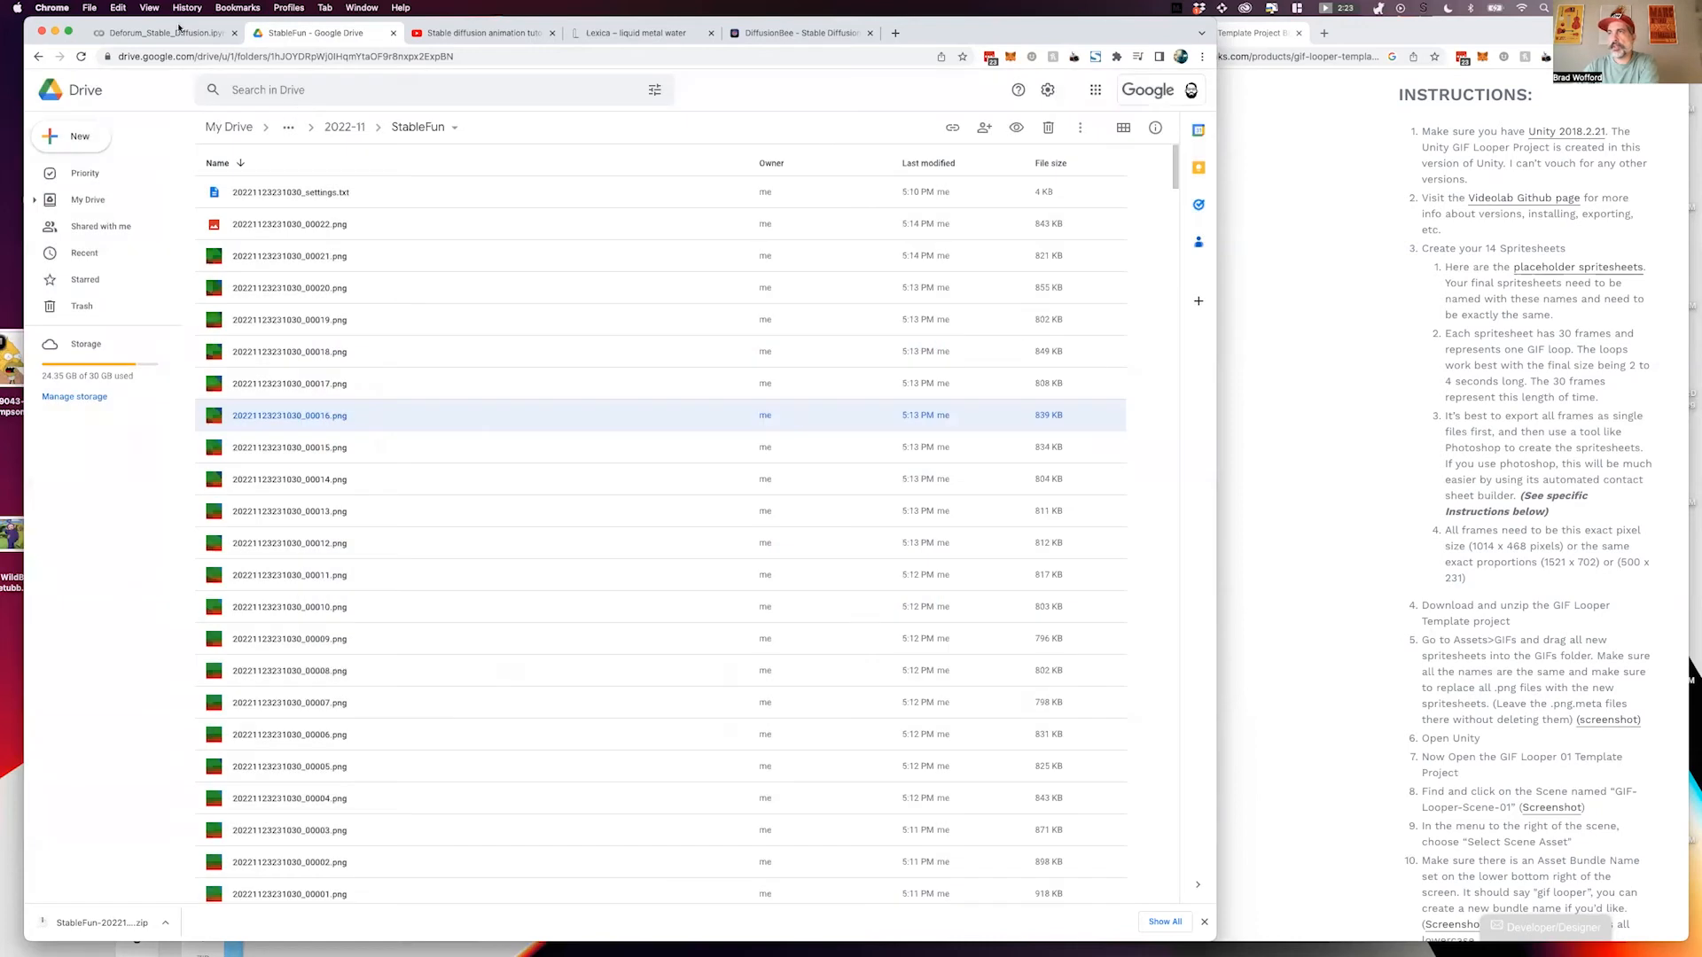
Return to the Deforum notebook and set the seed in the Sampling Settings to 500.
{"action": "left_click", "coordinate": [178, 28]}
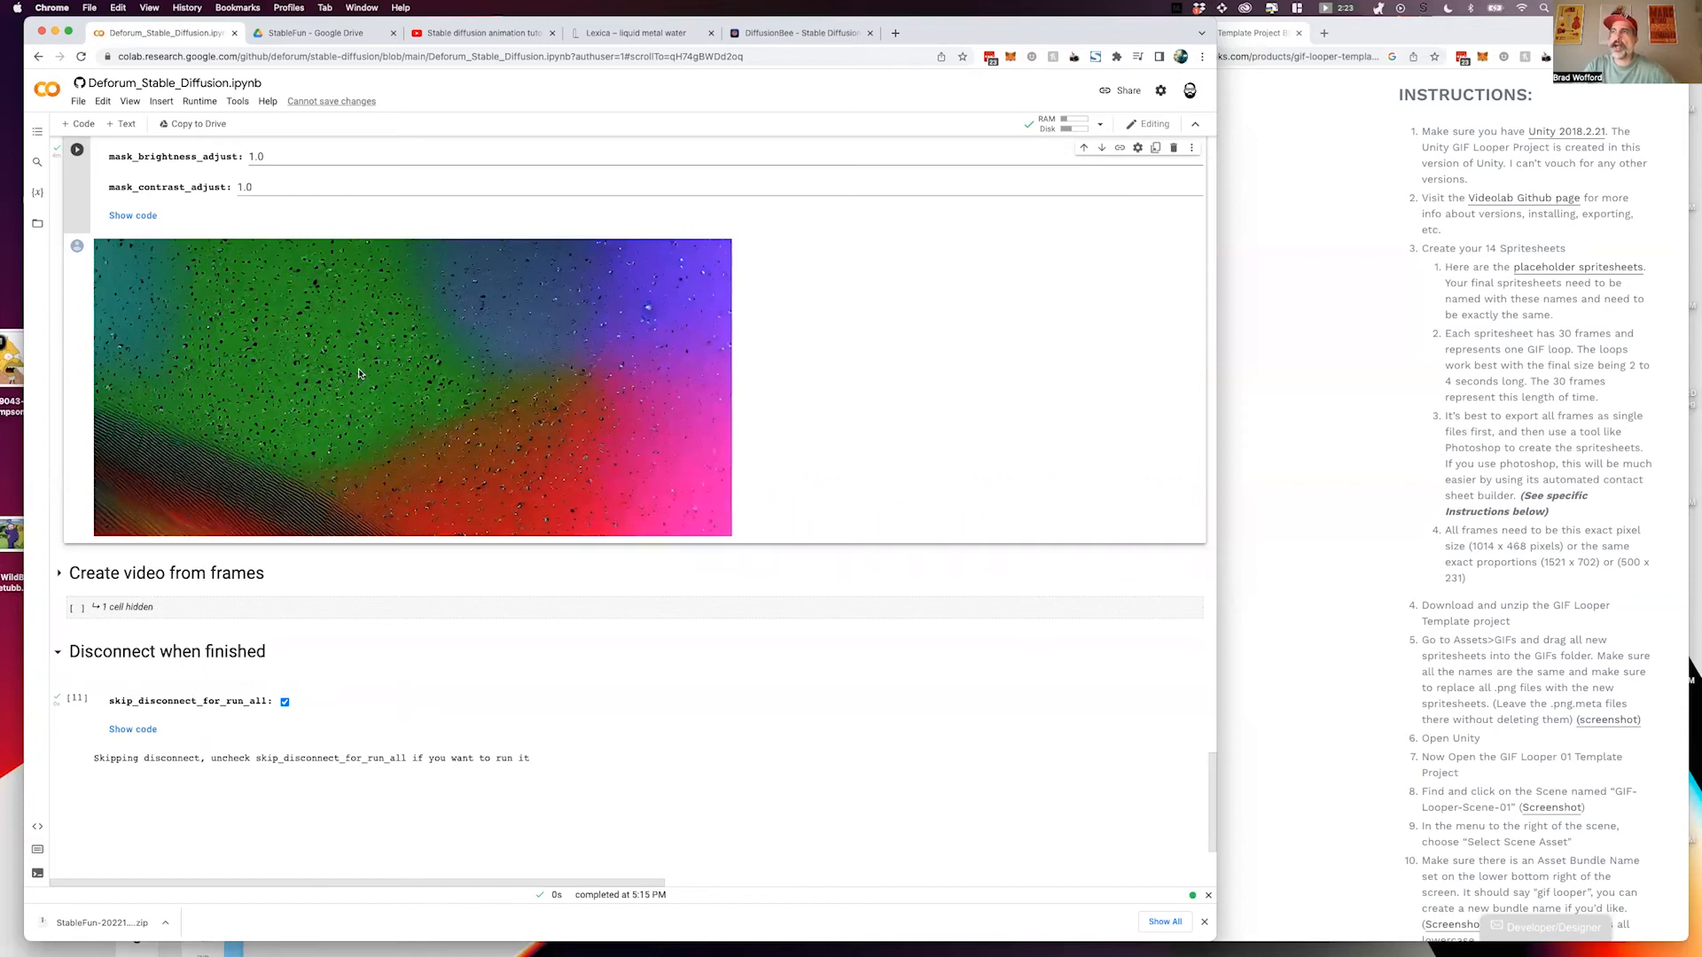
{"action": "scroll", "coordinate": [806, 414], "scroll_direction": "up", "scroll_amount": 3}
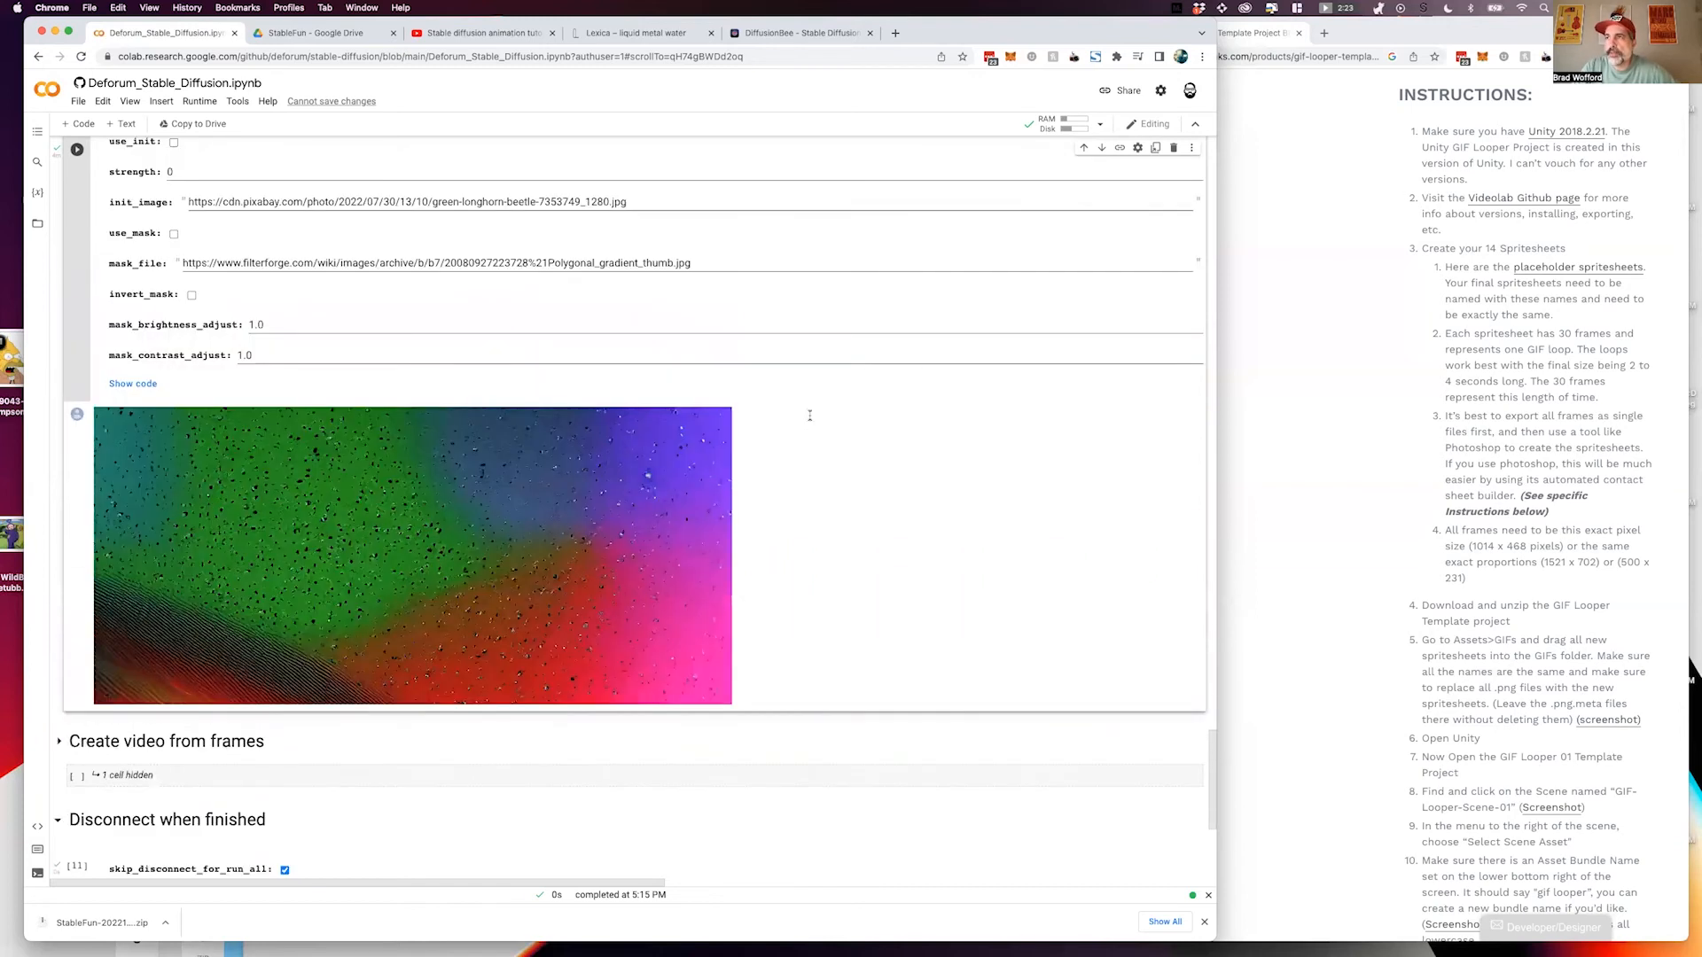
{"action": "scroll", "coordinate": [809, 416], "scroll_direction": "up", "scroll_amount": 3}
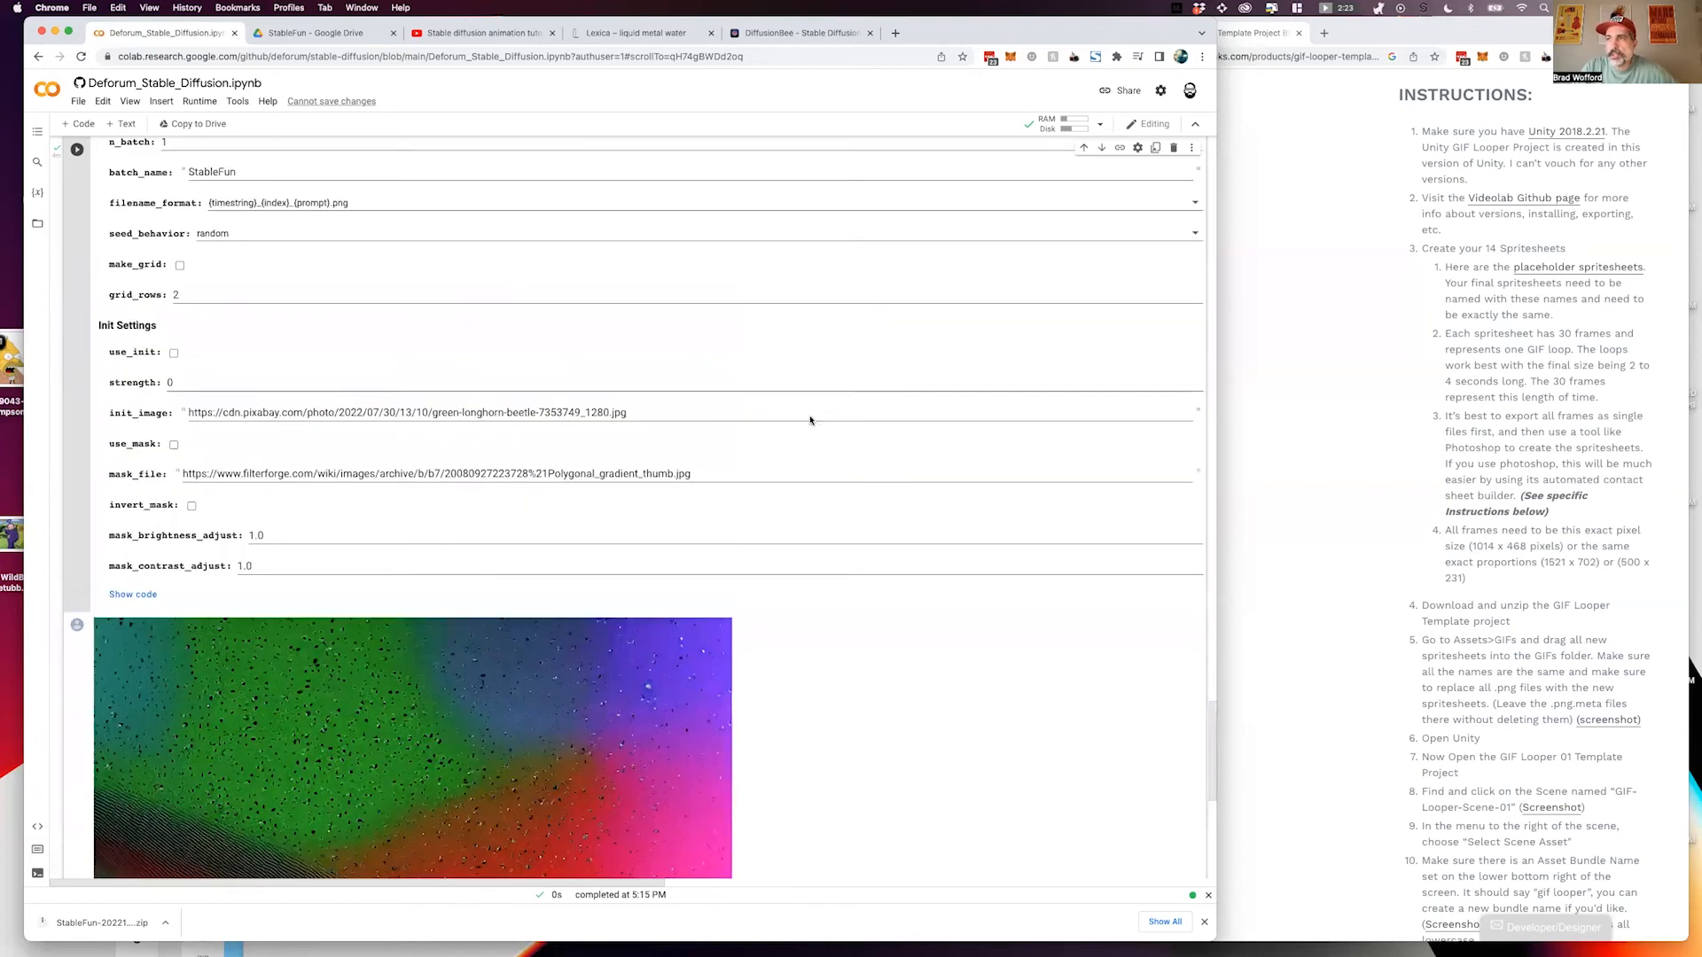
{"action": "scroll", "coordinate": [809, 419], "scroll_direction": "up", "scroll_amount": 3}
{"action": "scroll", "coordinate": [809, 419], "scroll_direction": "up", "scroll_amount": 6}
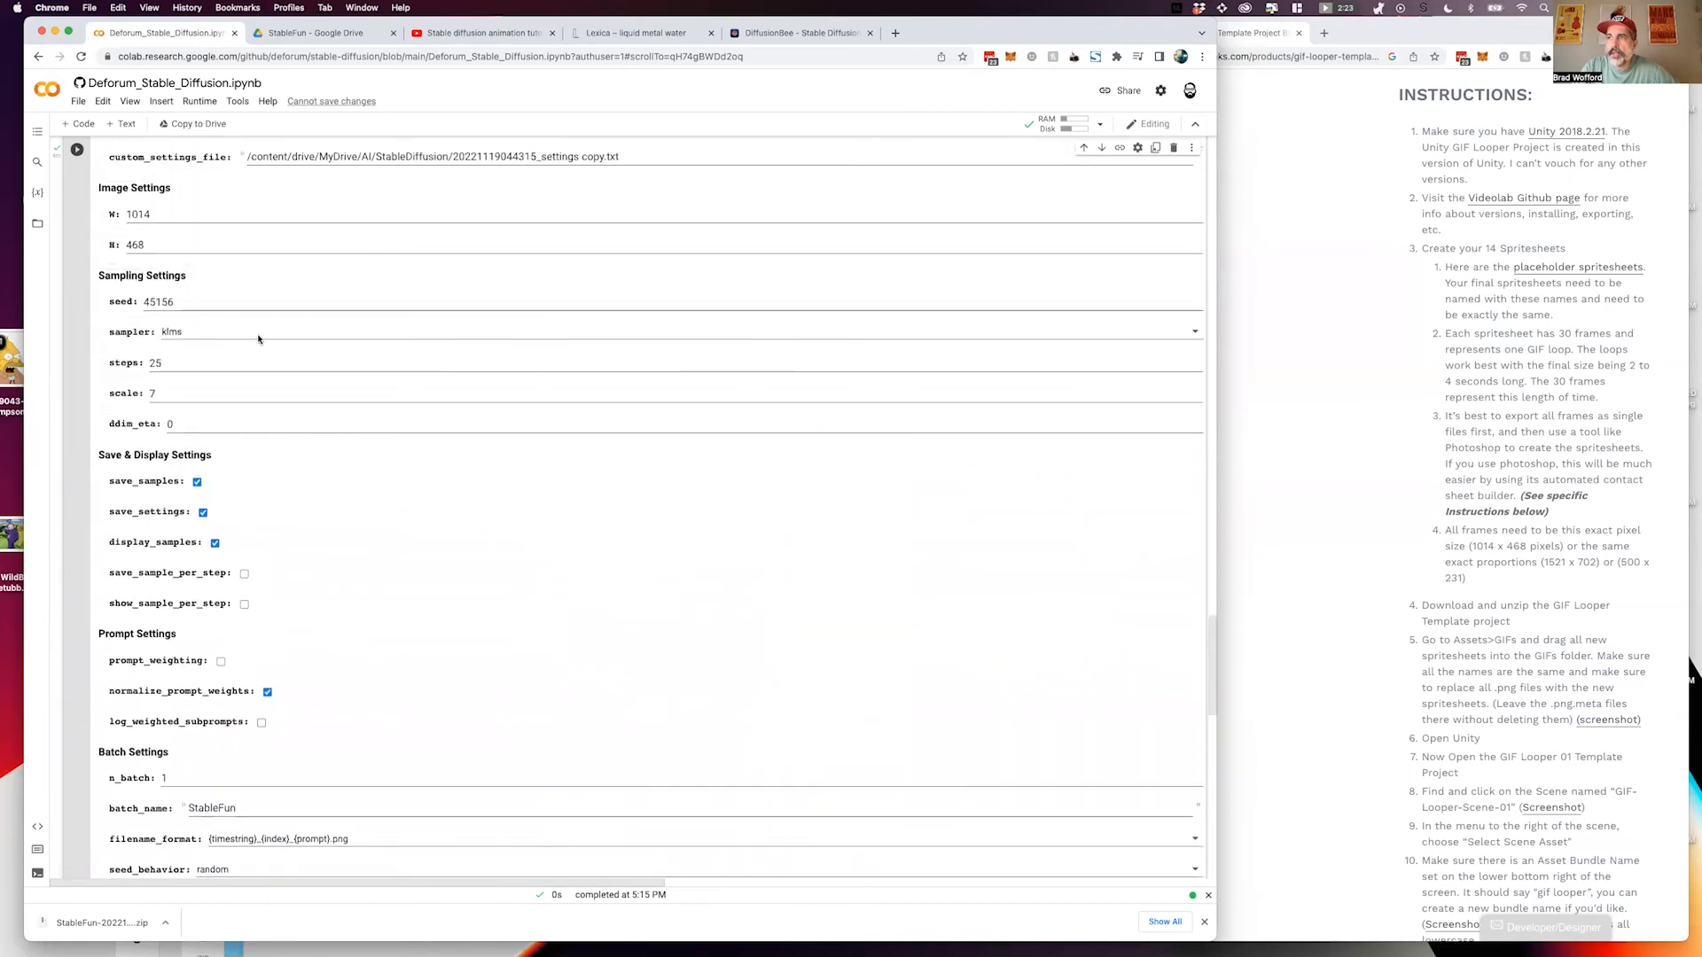
{"action": "double_click", "coordinate": [159, 301]}
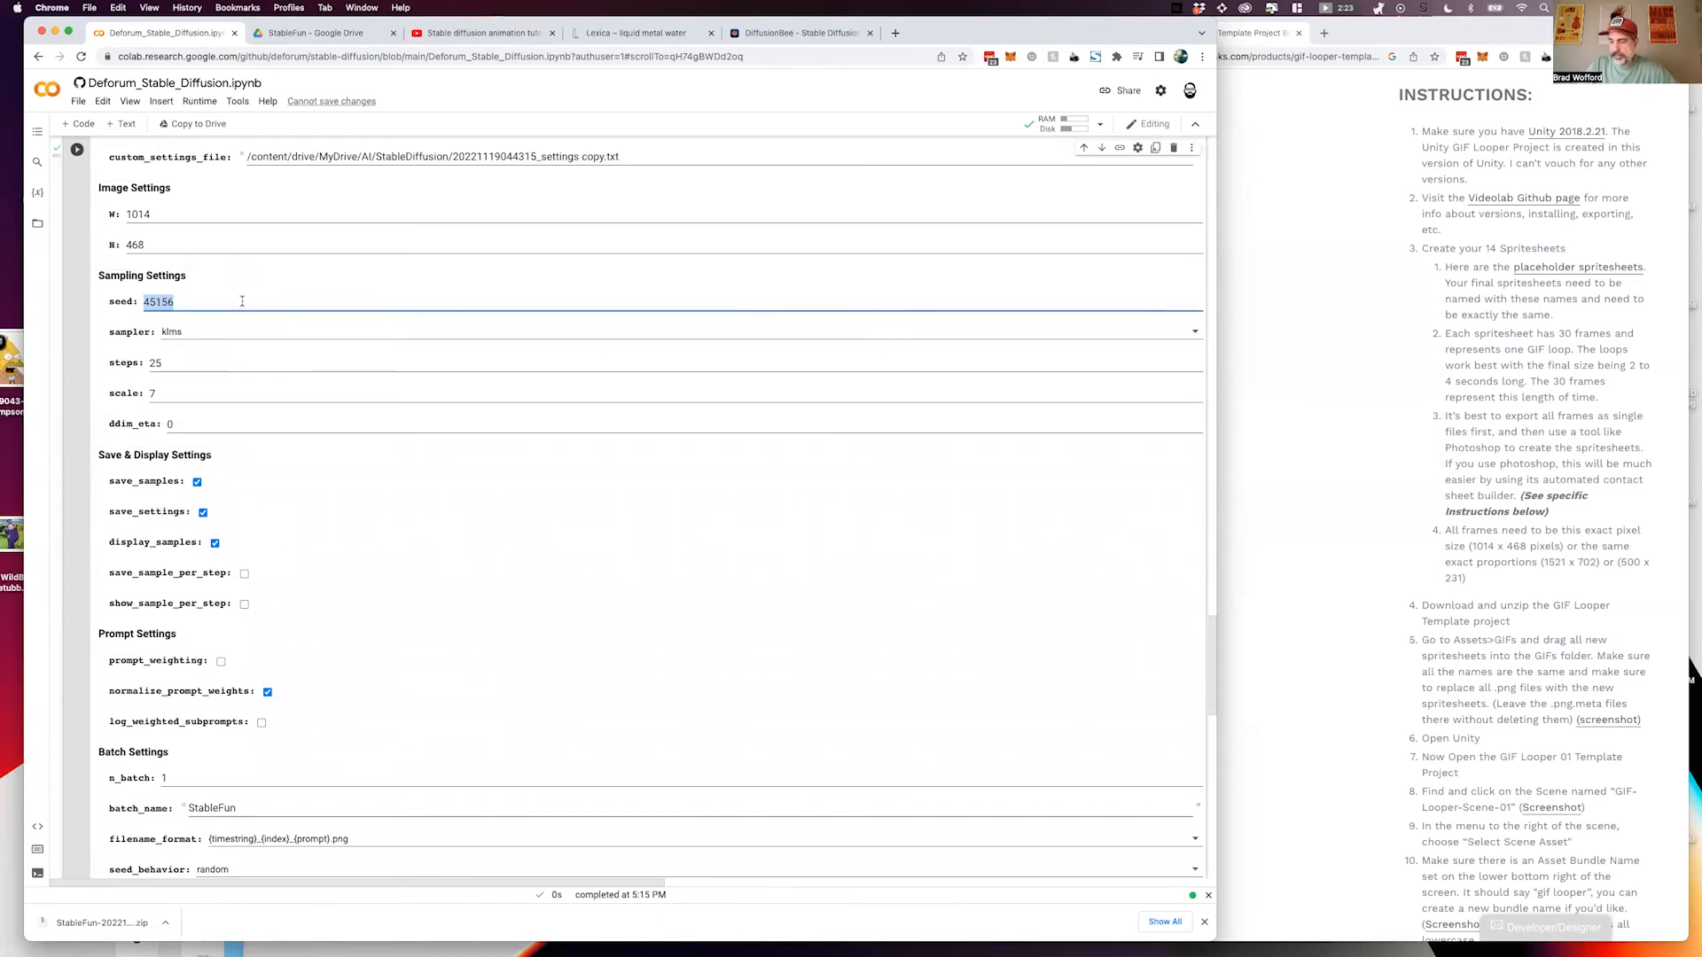
{"action": "type", "text": "500"}
Execute only the Run cell to render another animation with the new seed, and check its rendering output.
{"action": "scroll", "coordinate": [397, 550], "scroll_direction": "down", "scroll_amount": 10}
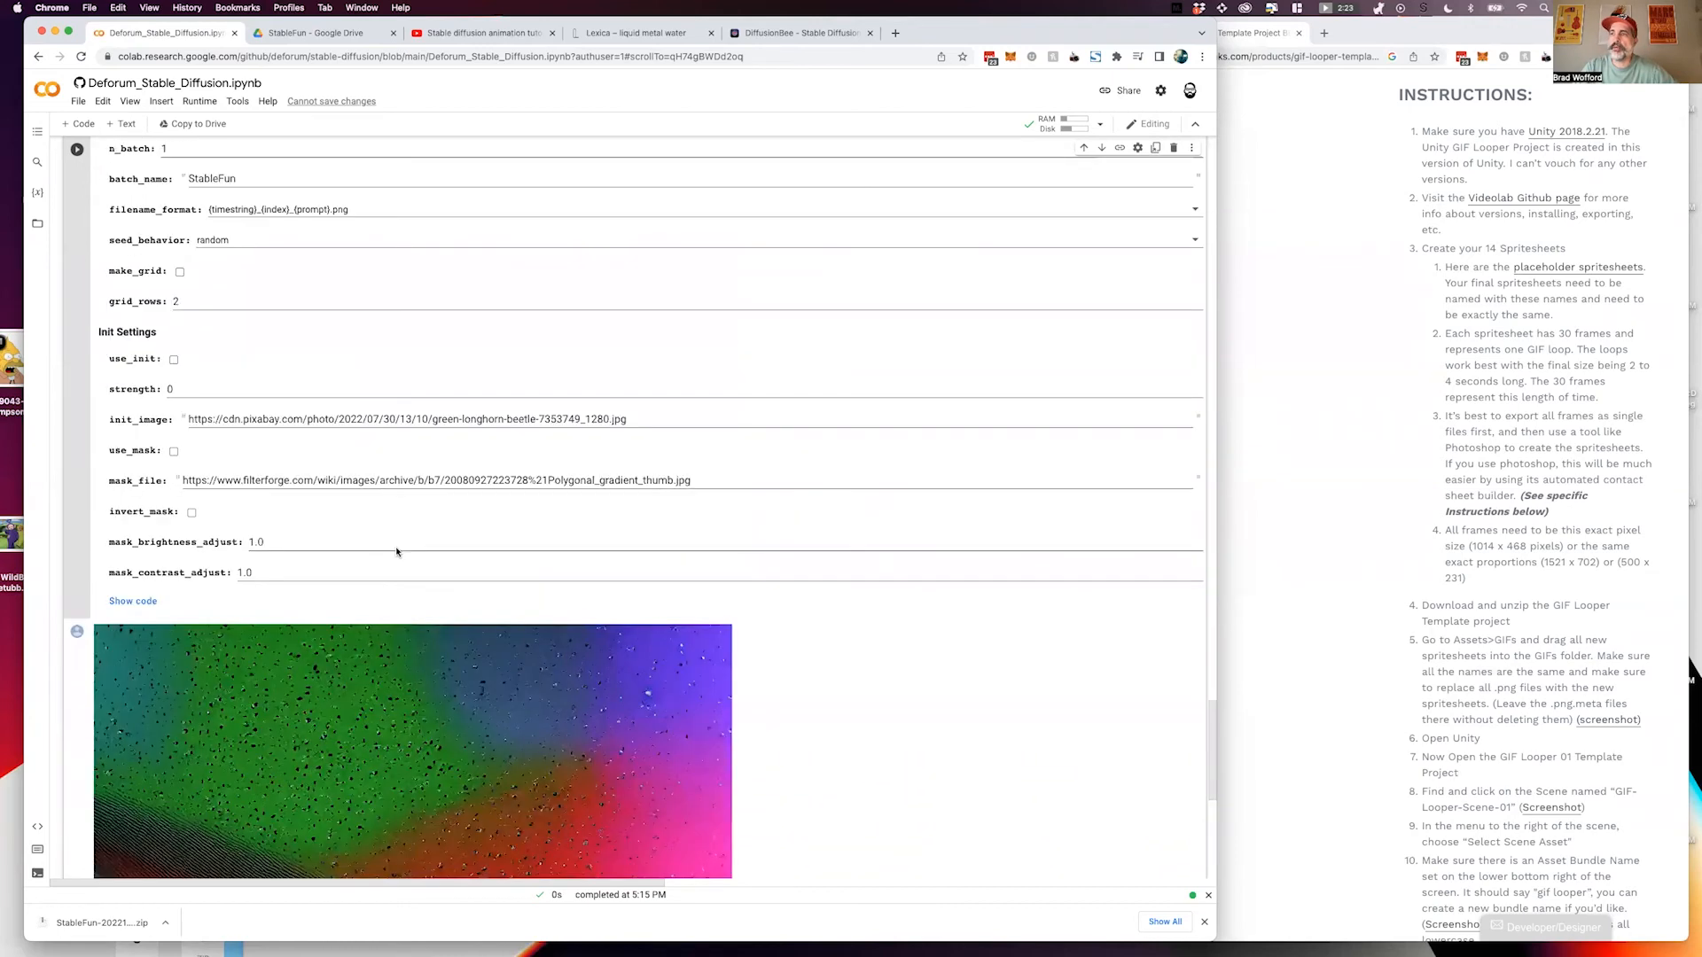
{"action": "scroll", "coordinate": [397, 550], "scroll_direction": "down", "scroll_amount": 4}
{"action": "scroll", "coordinate": [396, 548], "scroll_direction": "up", "scroll_amount": 14}
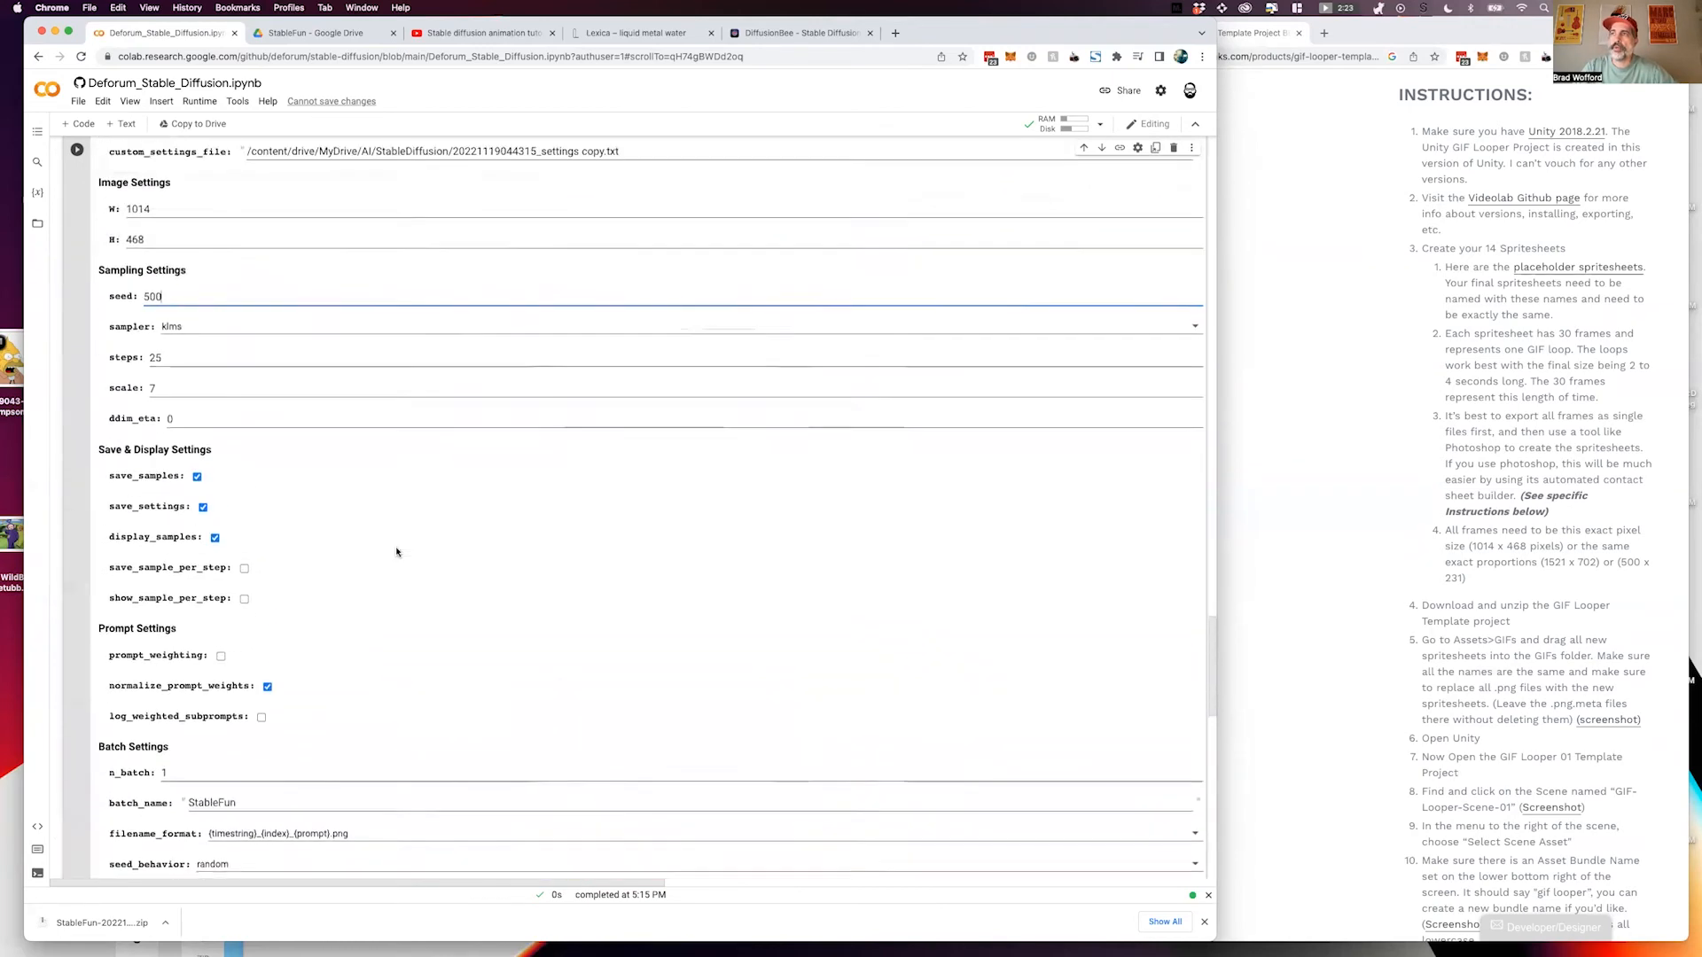
{"action": "left_click", "coordinate": [77, 267]}
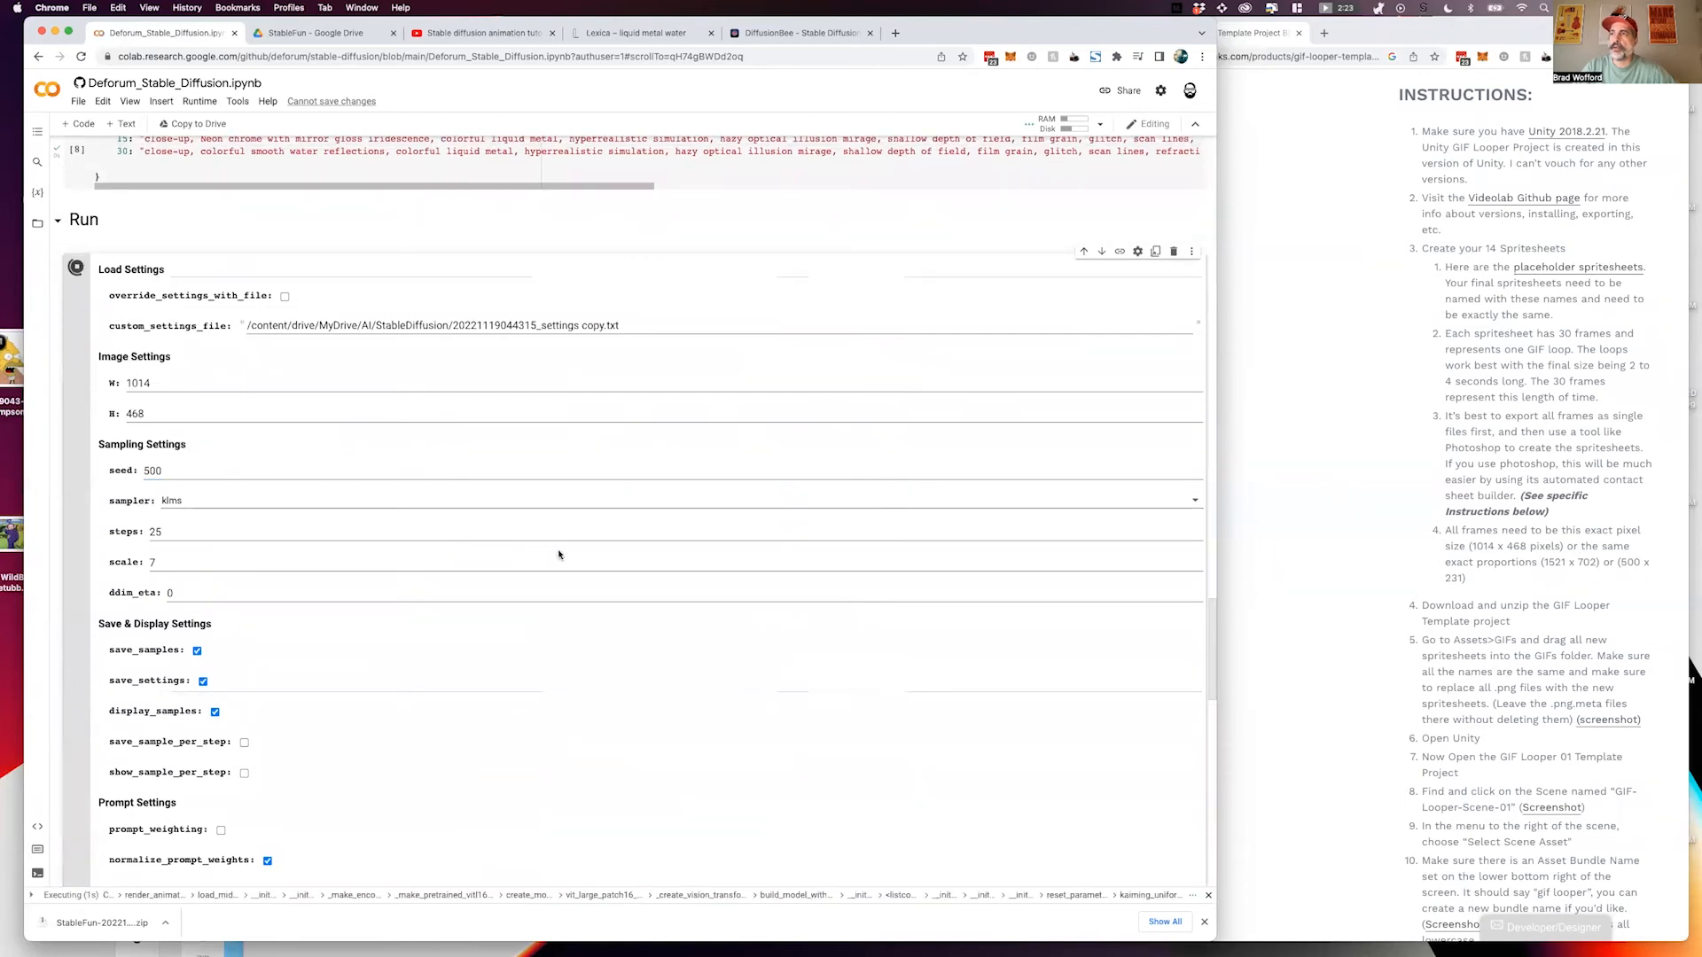
{"action": "scroll", "coordinate": [558, 555], "scroll_direction": "down", "scroll_amount": 20}
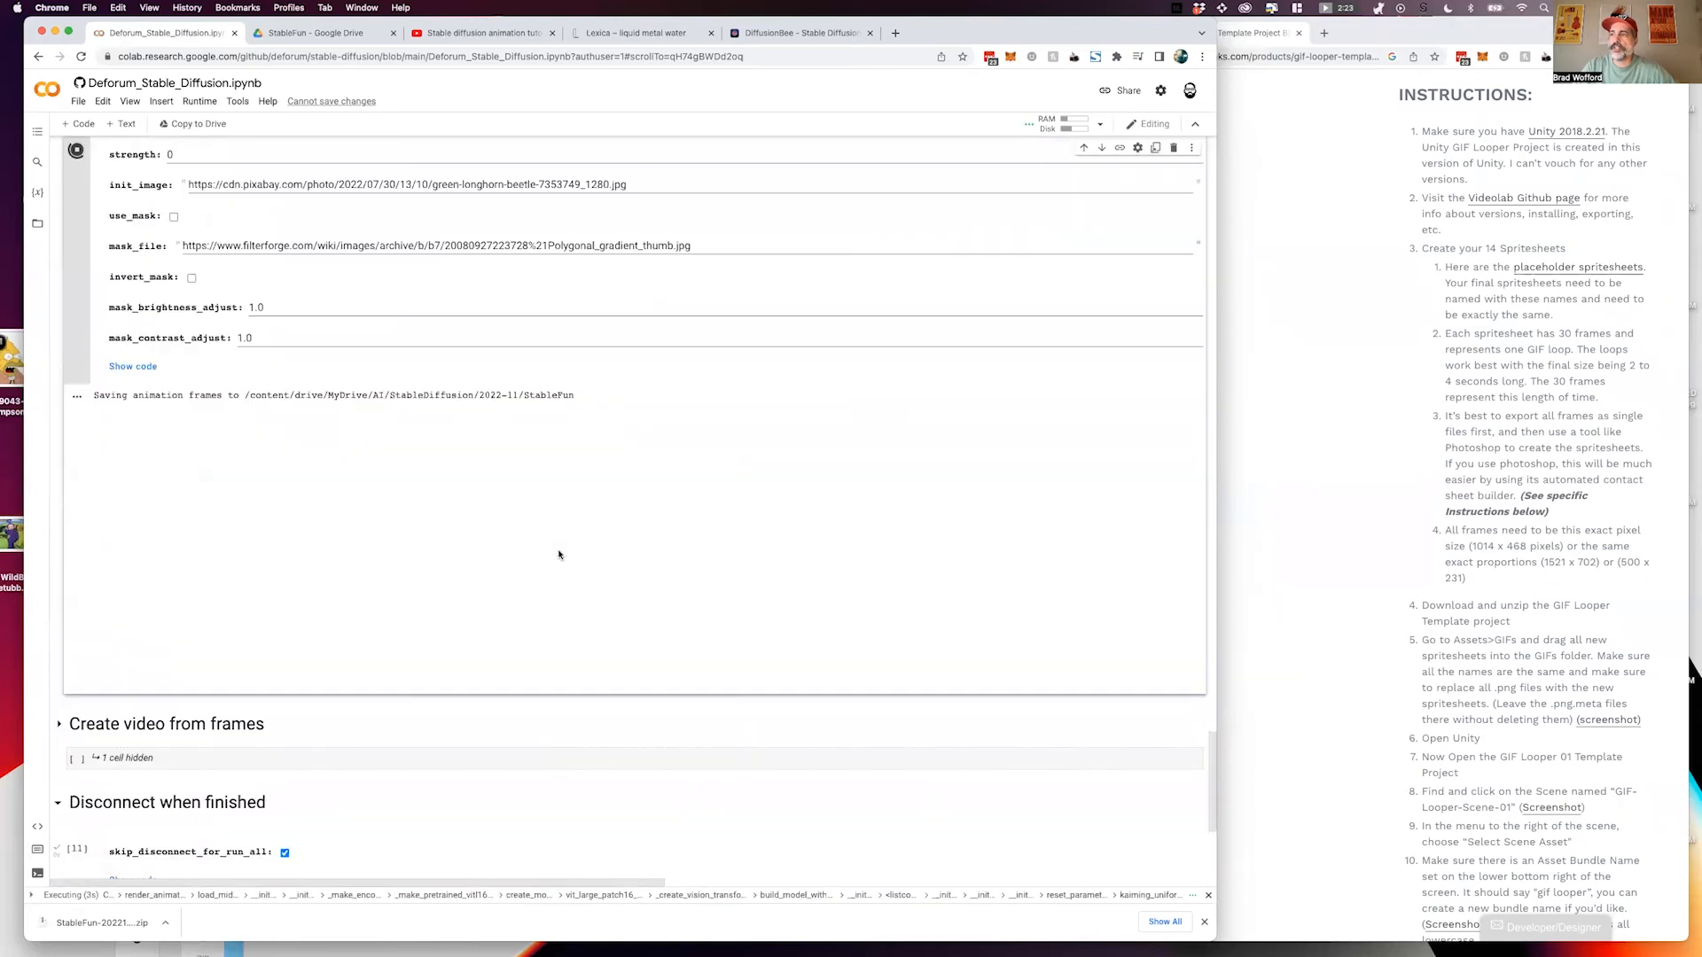
{"action": "scroll", "coordinate": [558, 555], "scroll_direction": "down", "scroll_amount": 2}
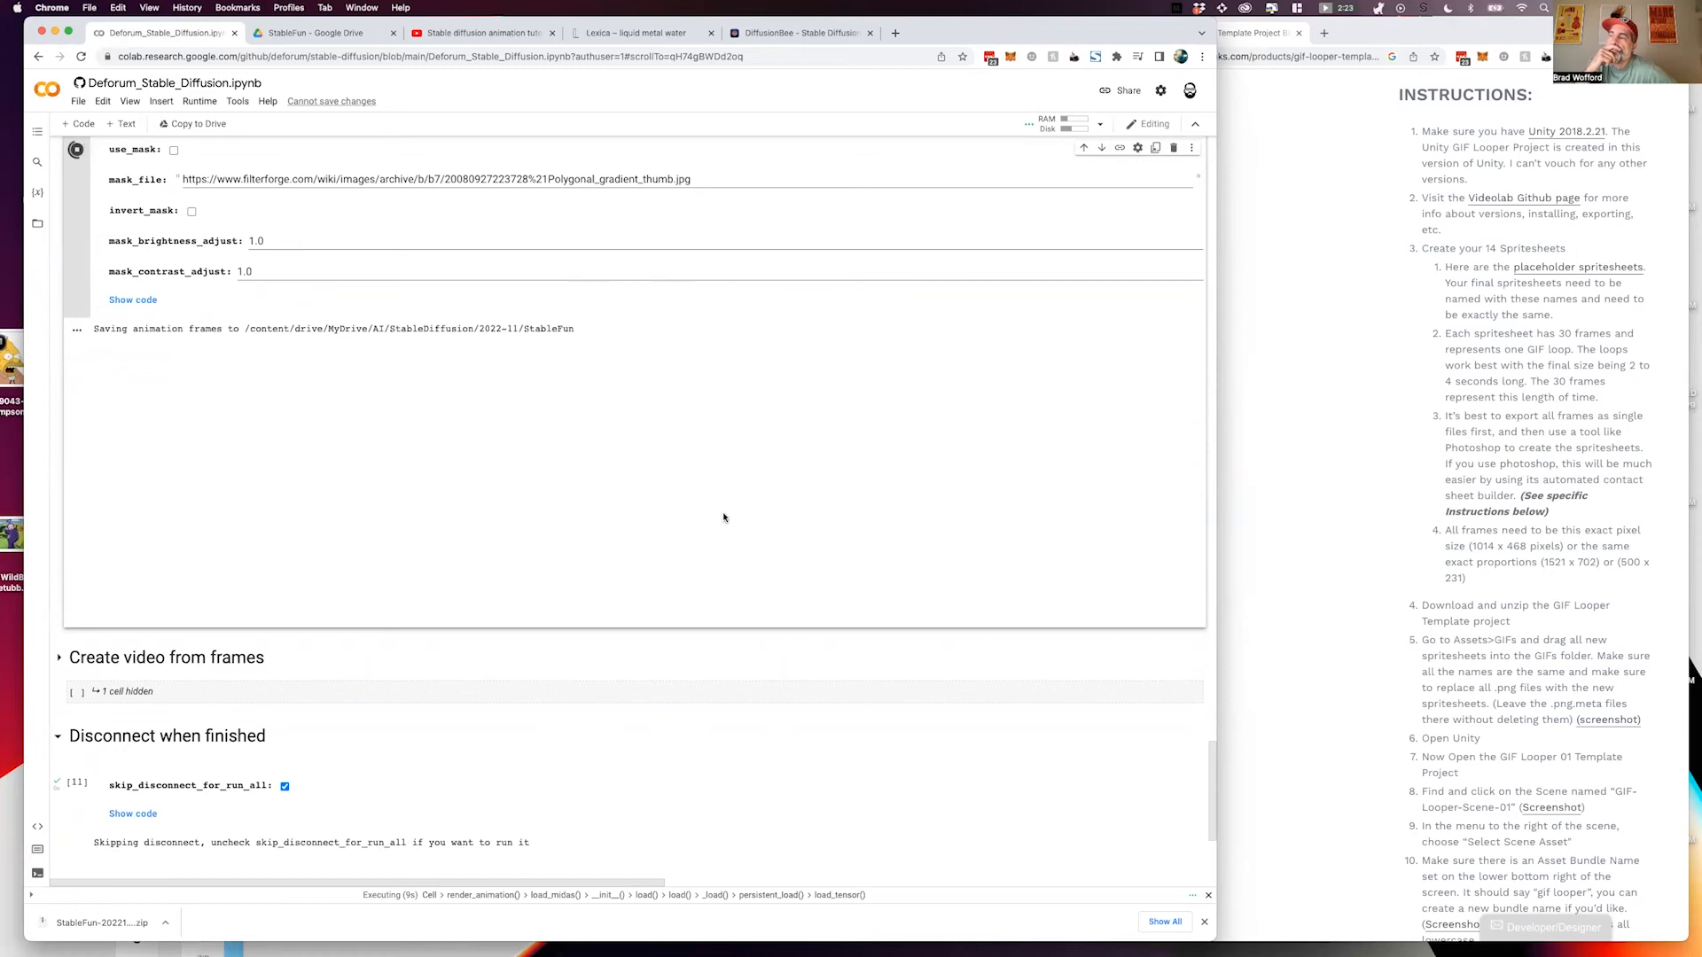
{"action": "scroll", "coordinate": [723, 517], "scroll_direction": "up", "scroll_amount": 5}
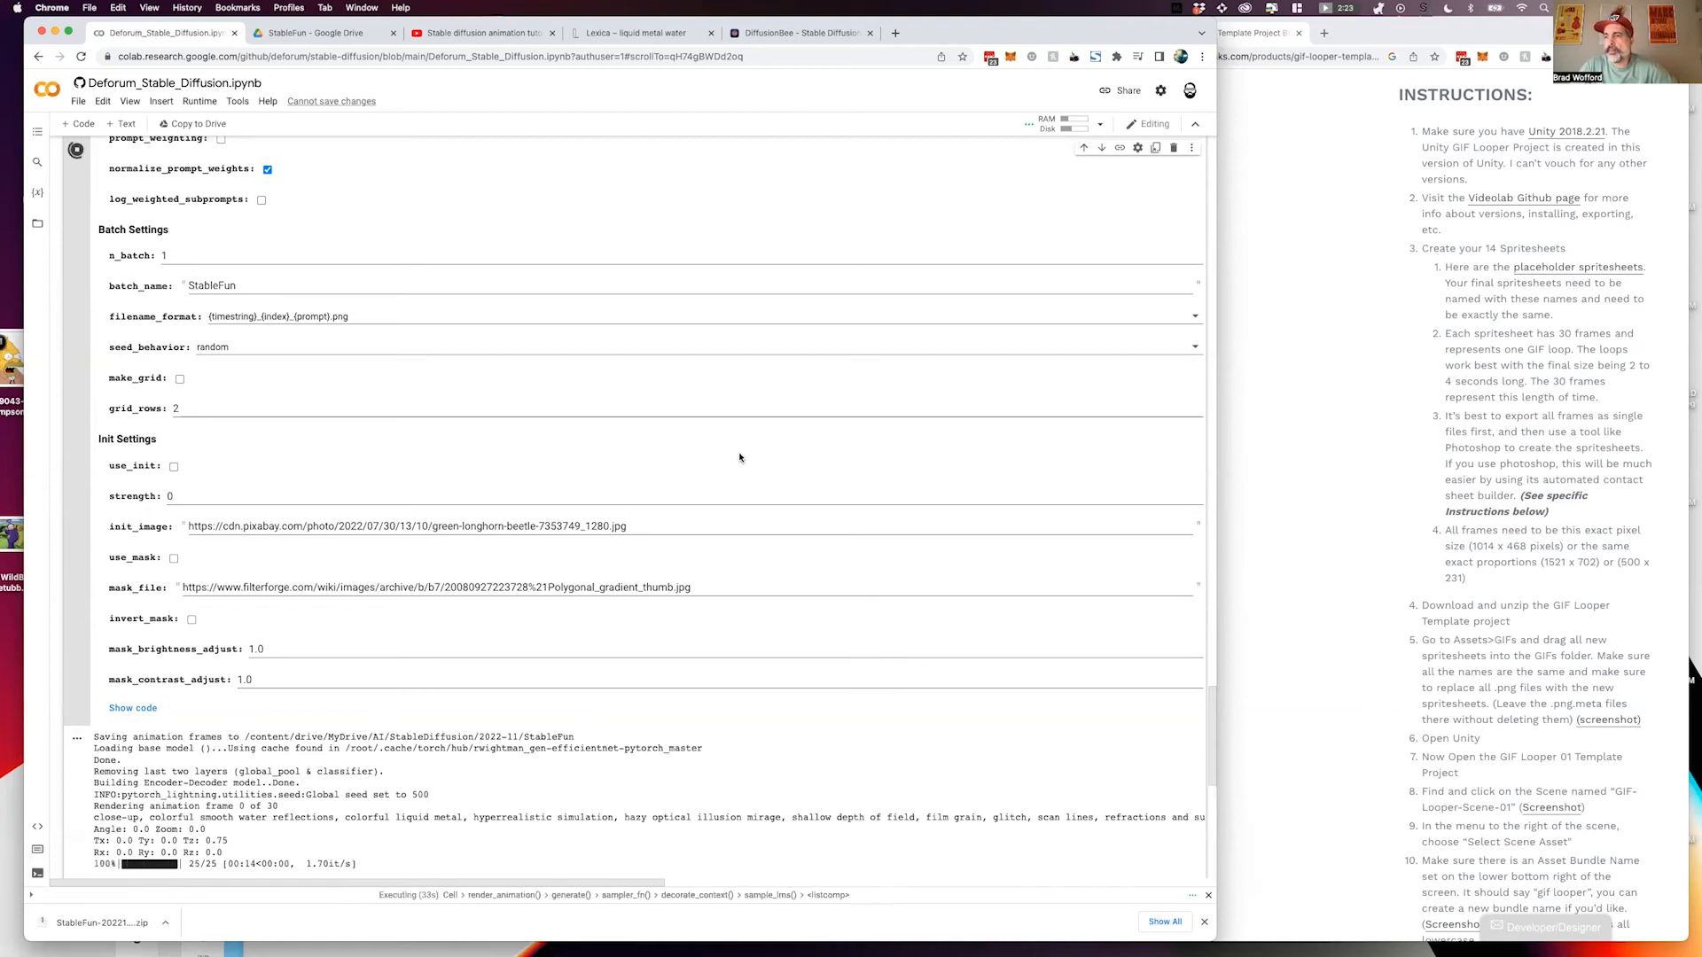
{"action": "scroll", "coordinate": [739, 457], "scroll_direction": "down", "scroll_amount": 5}
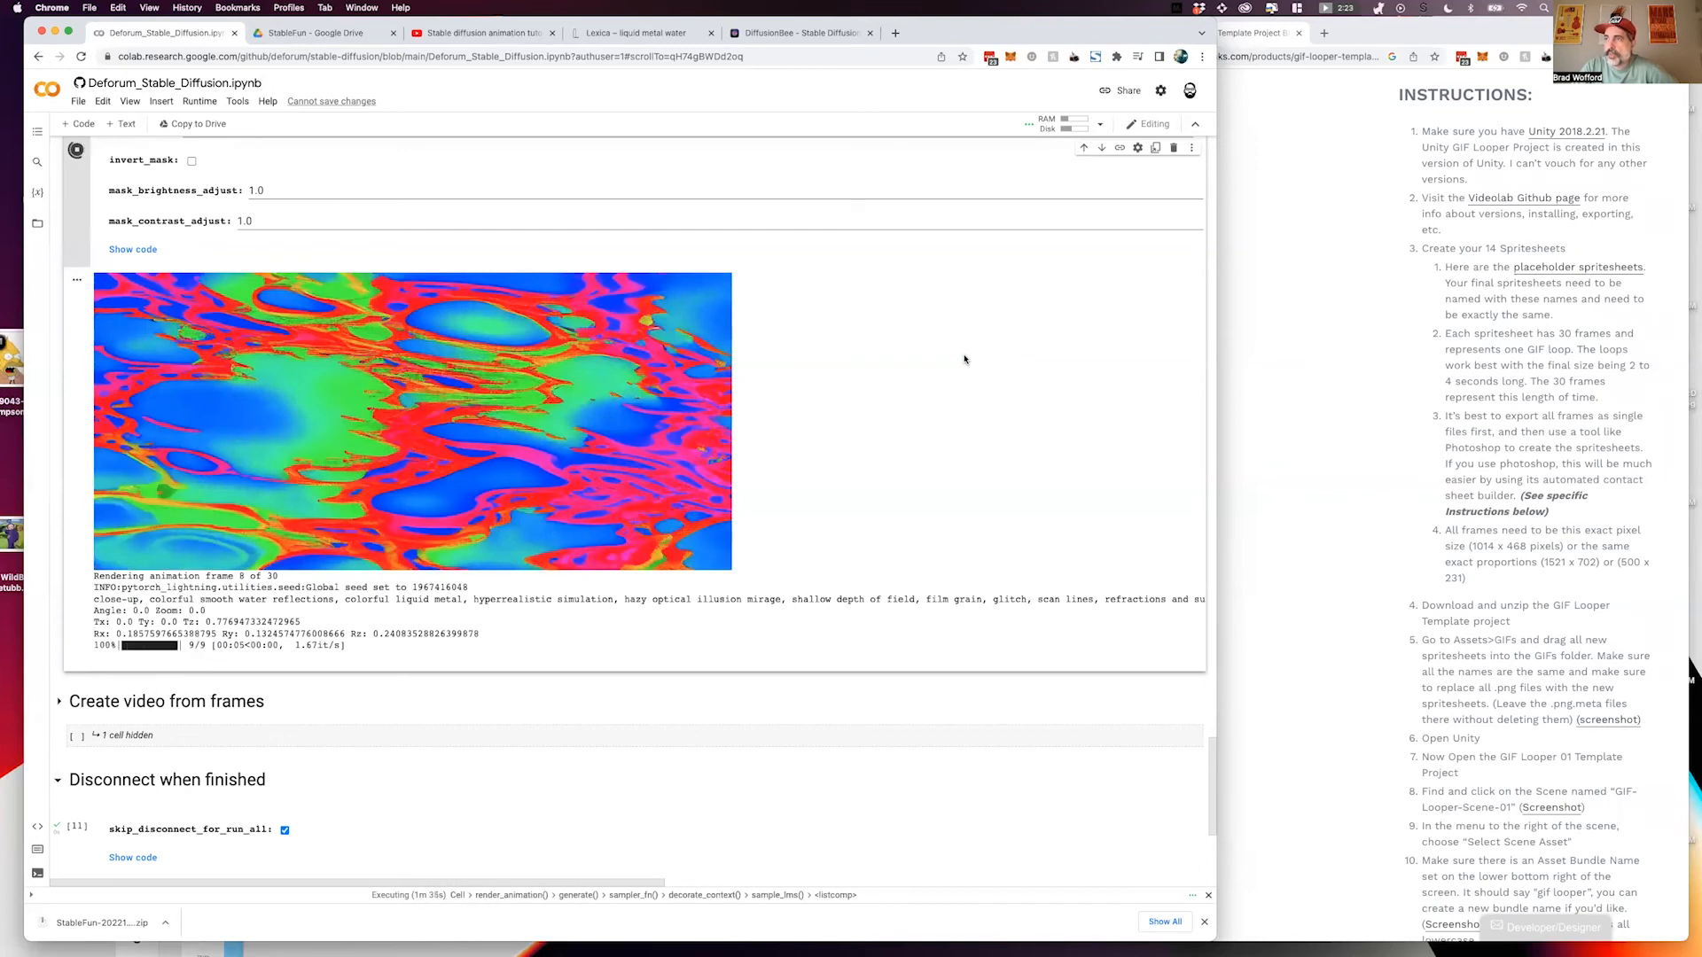
{"action": "left_click", "coordinate": [310, 33]}
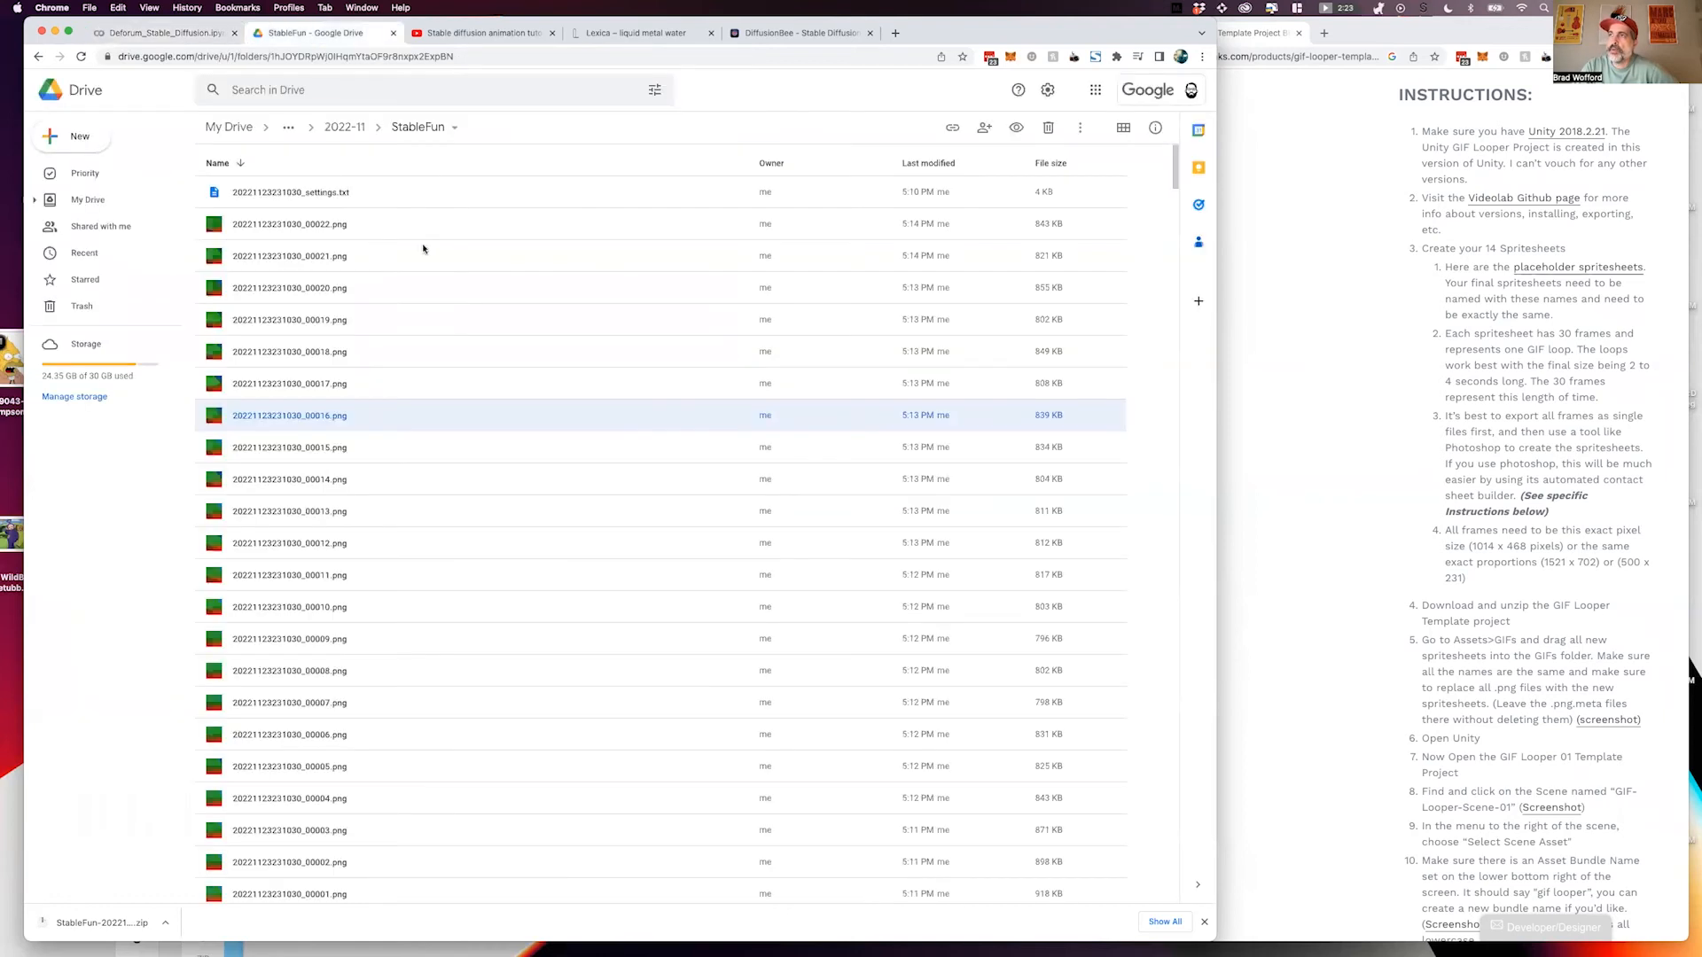
{"action": "double_click", "coordinate": [429, 224]}
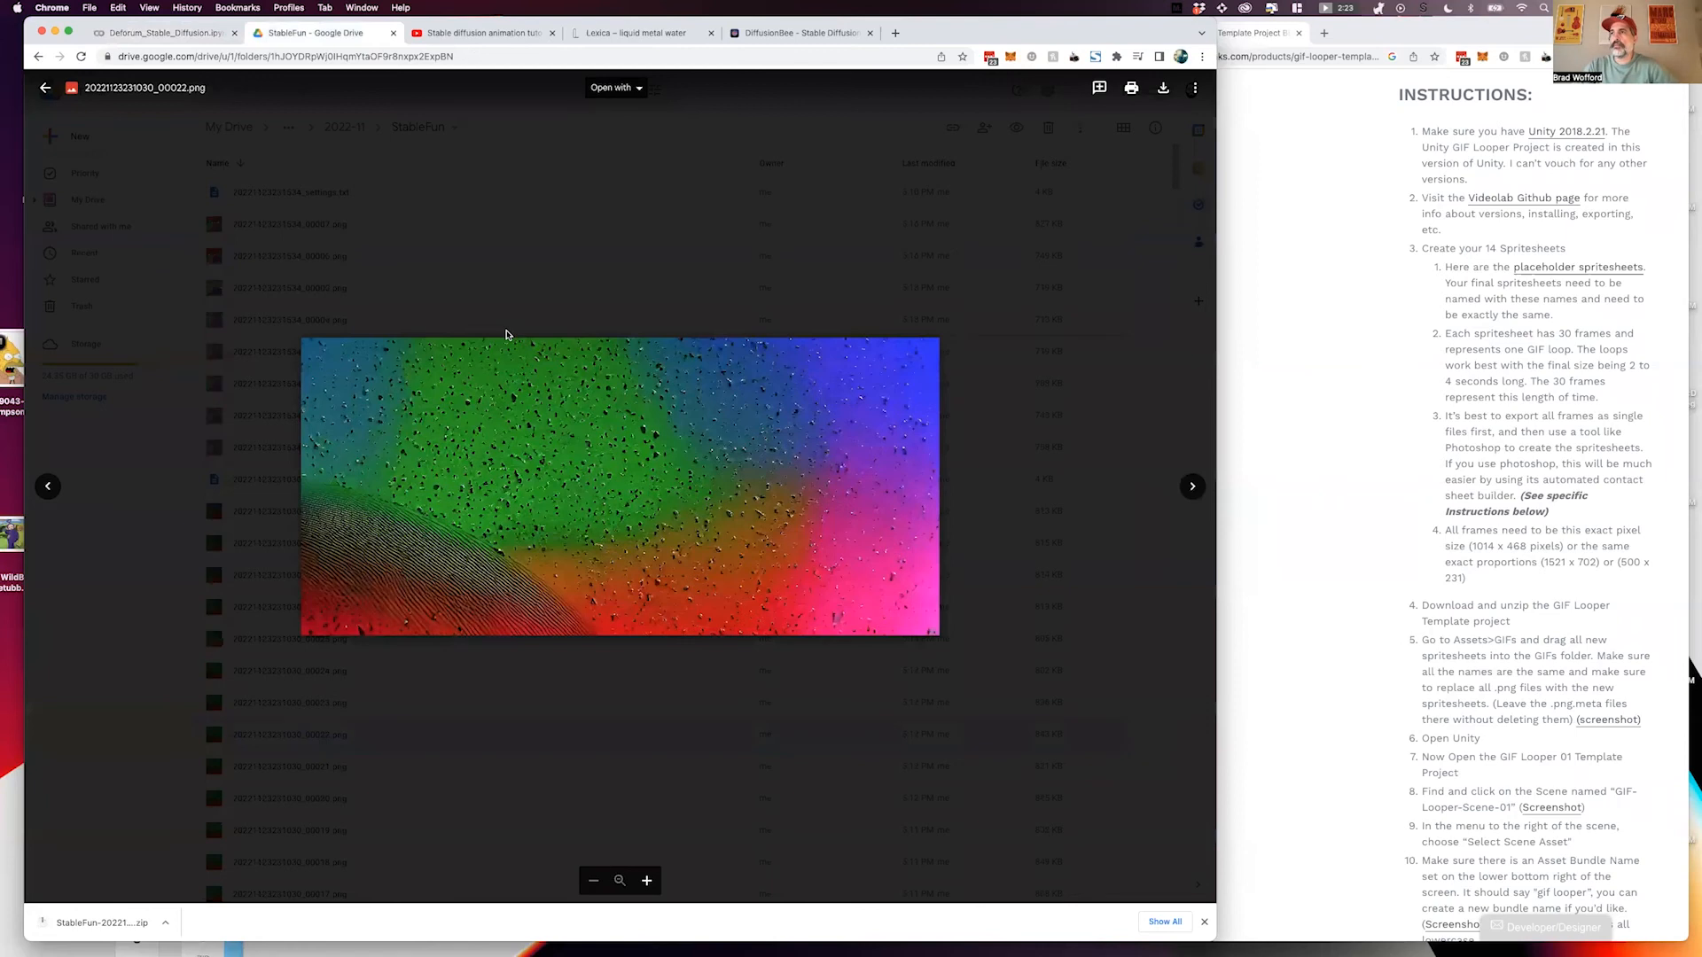
{"action": "left_click", "coordinate": [505, 255]}
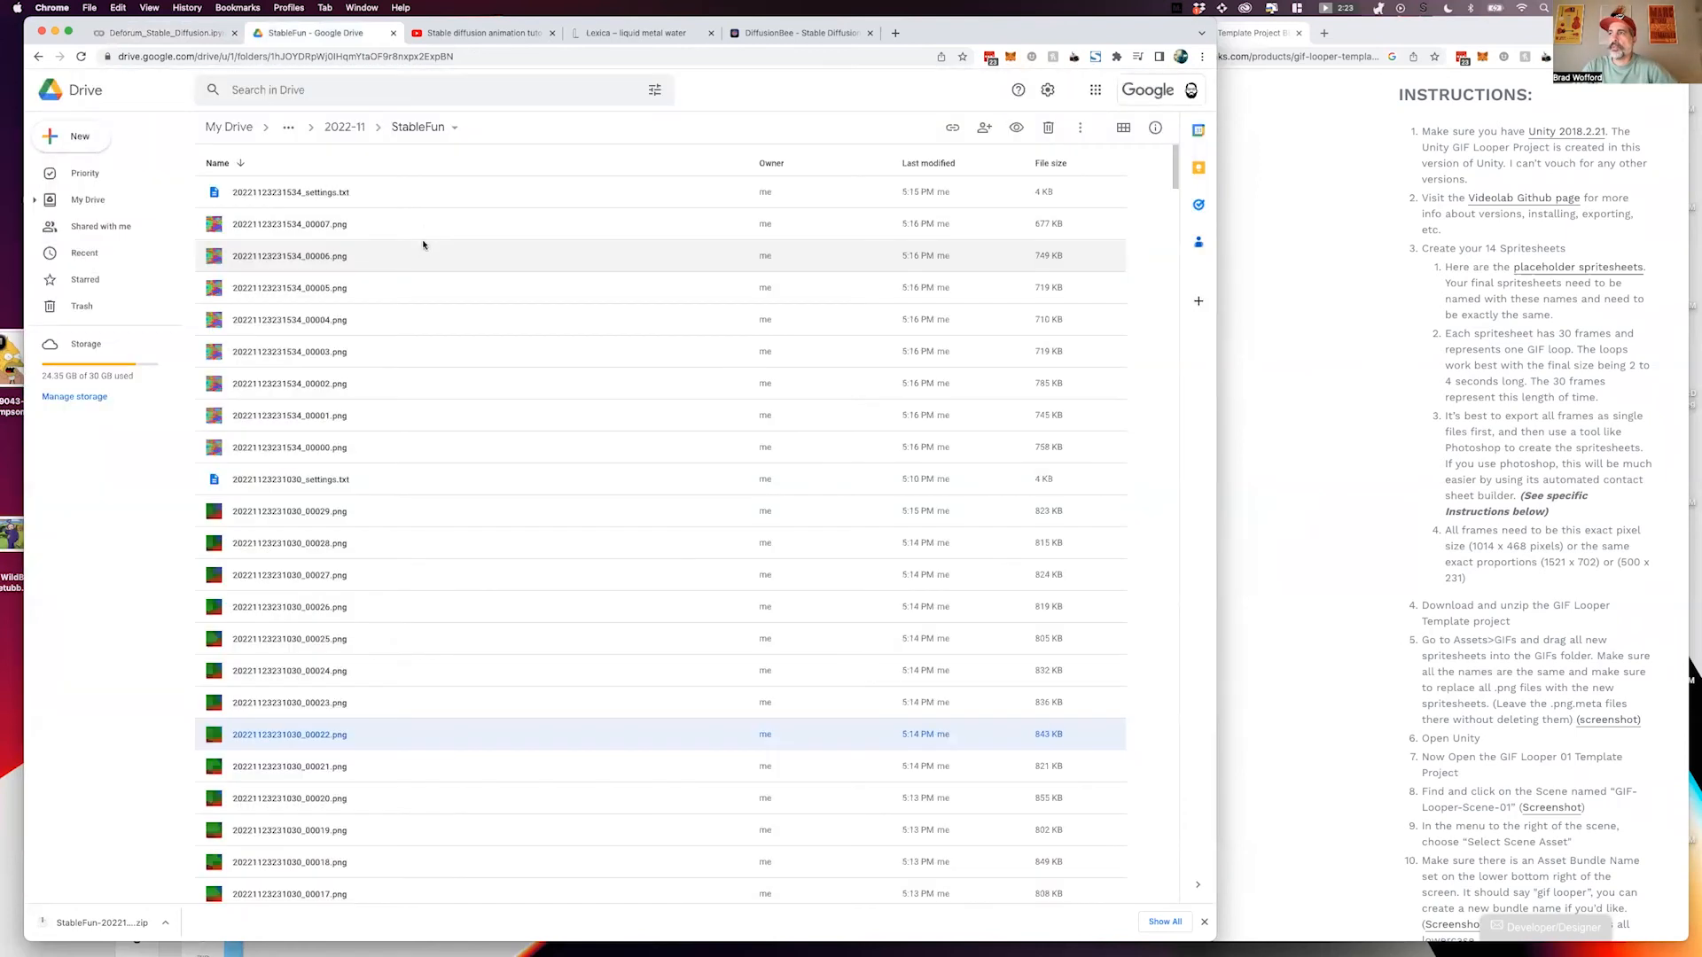
{"action": "double_click", "coordinate": [423, 224]}
{"action": "key", "text": "Right"}
{"action": "key", "text": "Right"}
{"action": "key", "text": "Right"}
{"action": "key", "text": "Right"}
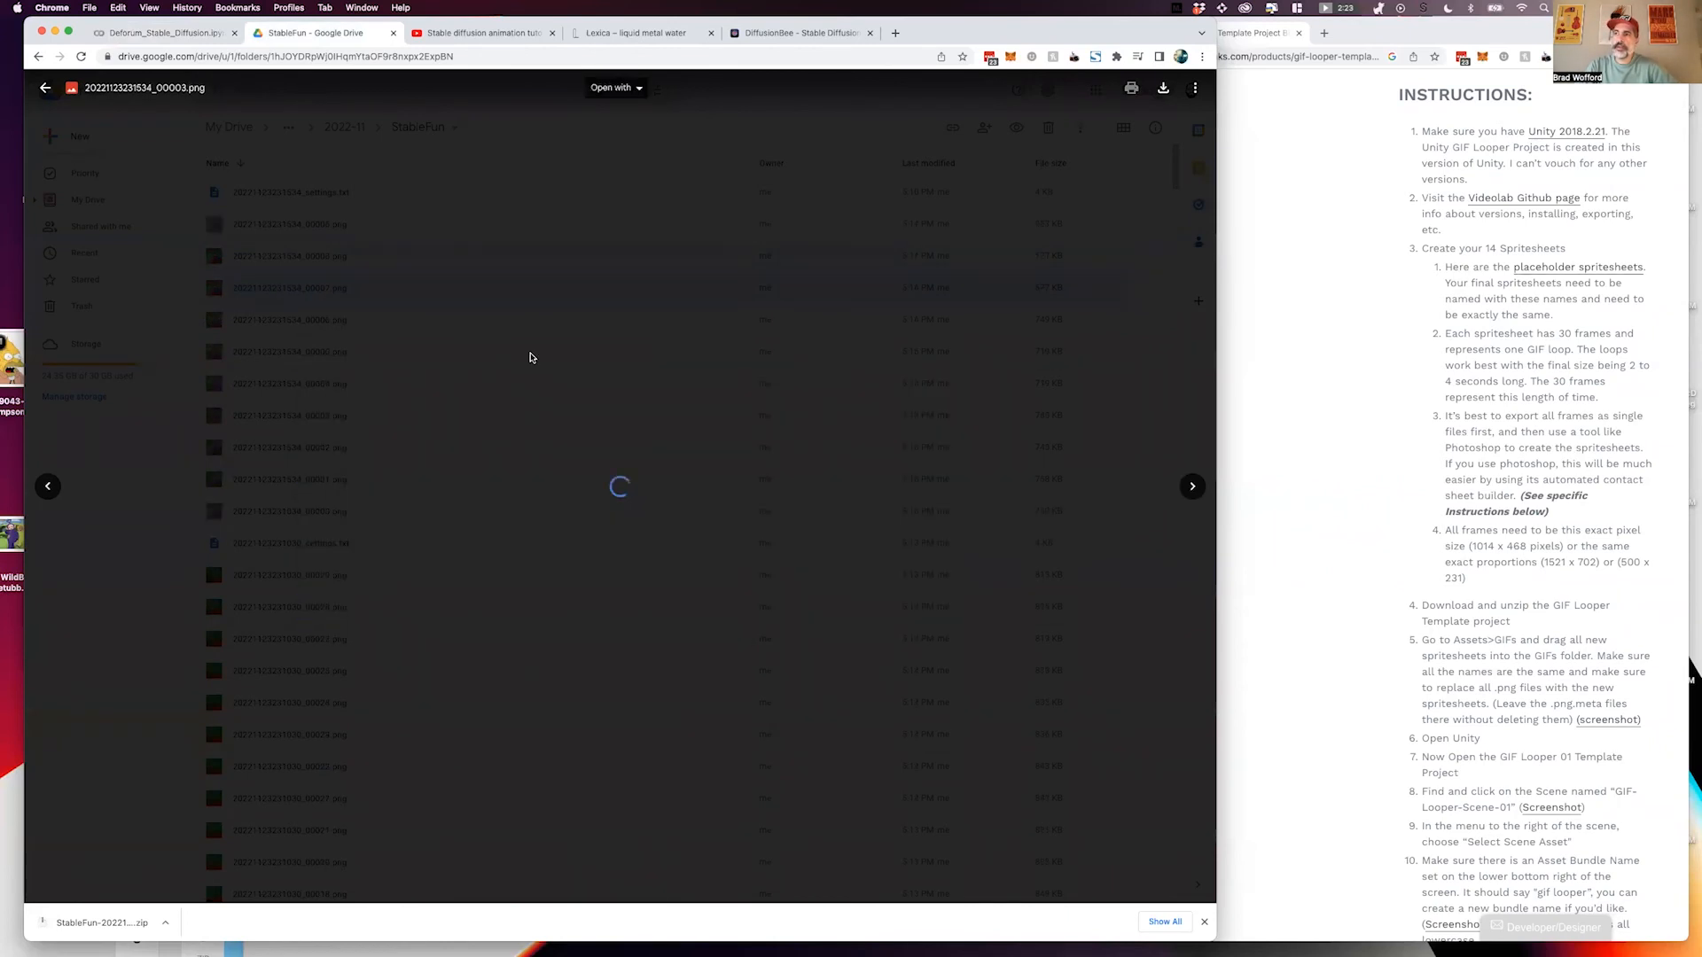
{"action": "key", "text": "Right"}
{"action": "key", "text": "Right"}
{"action": "key", "text": "Right"}
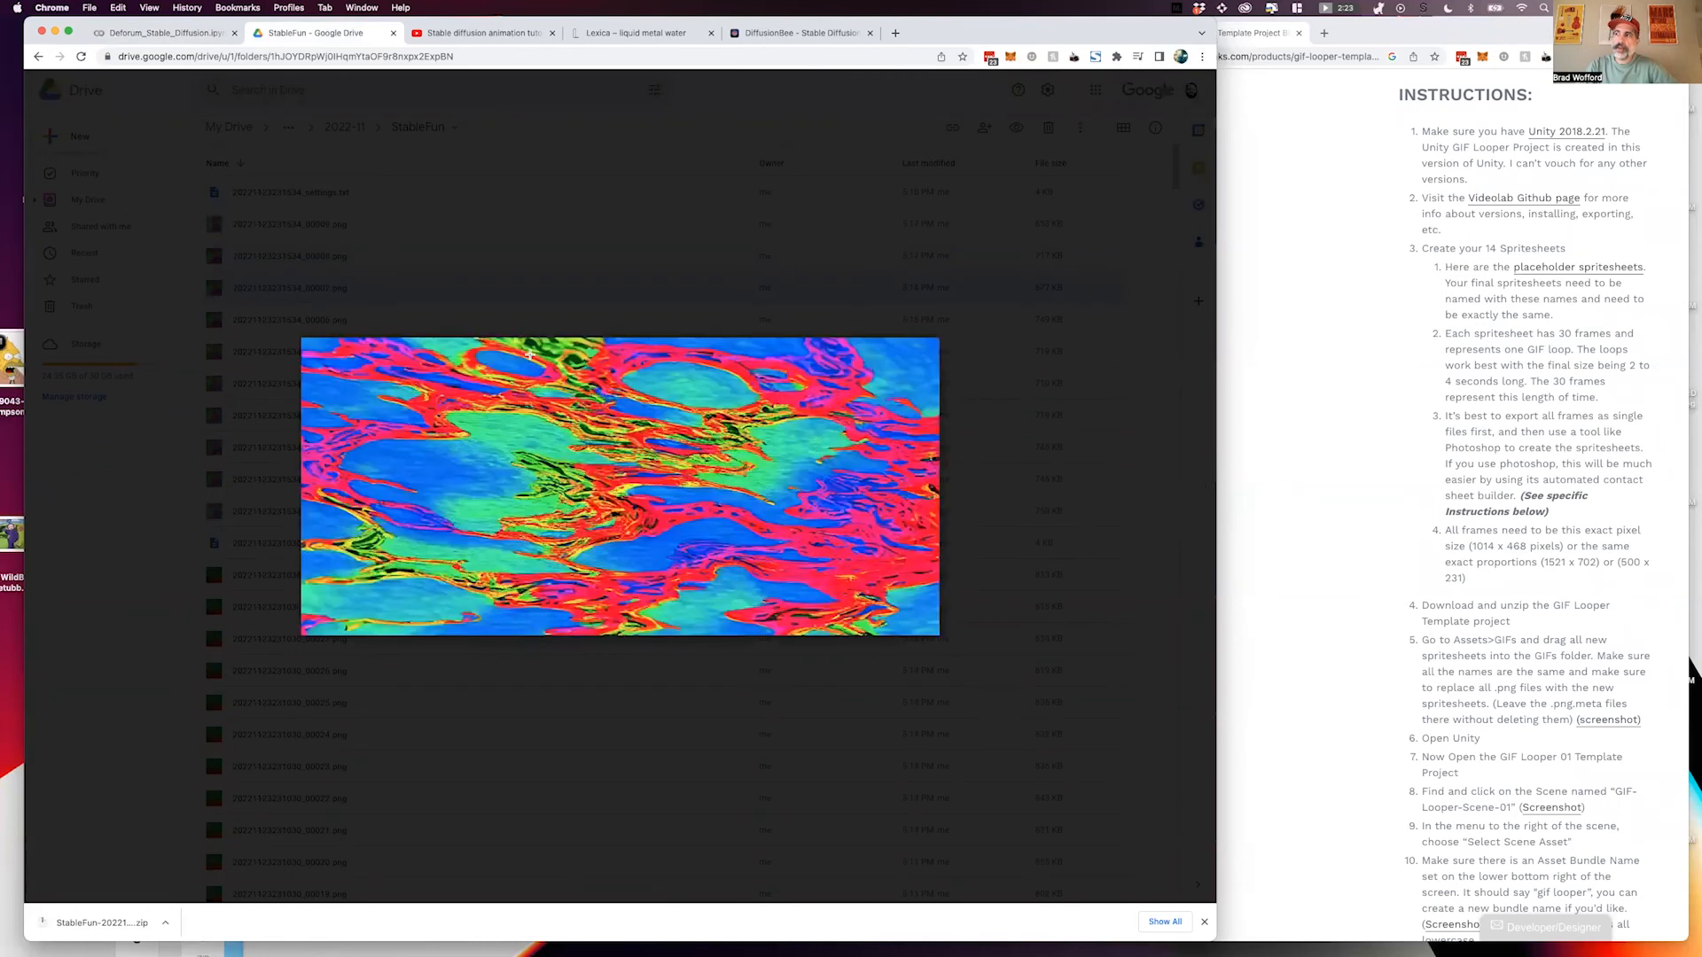
{"action": "key", "text": "Right"}
{"action": "key", "text": "Left"}
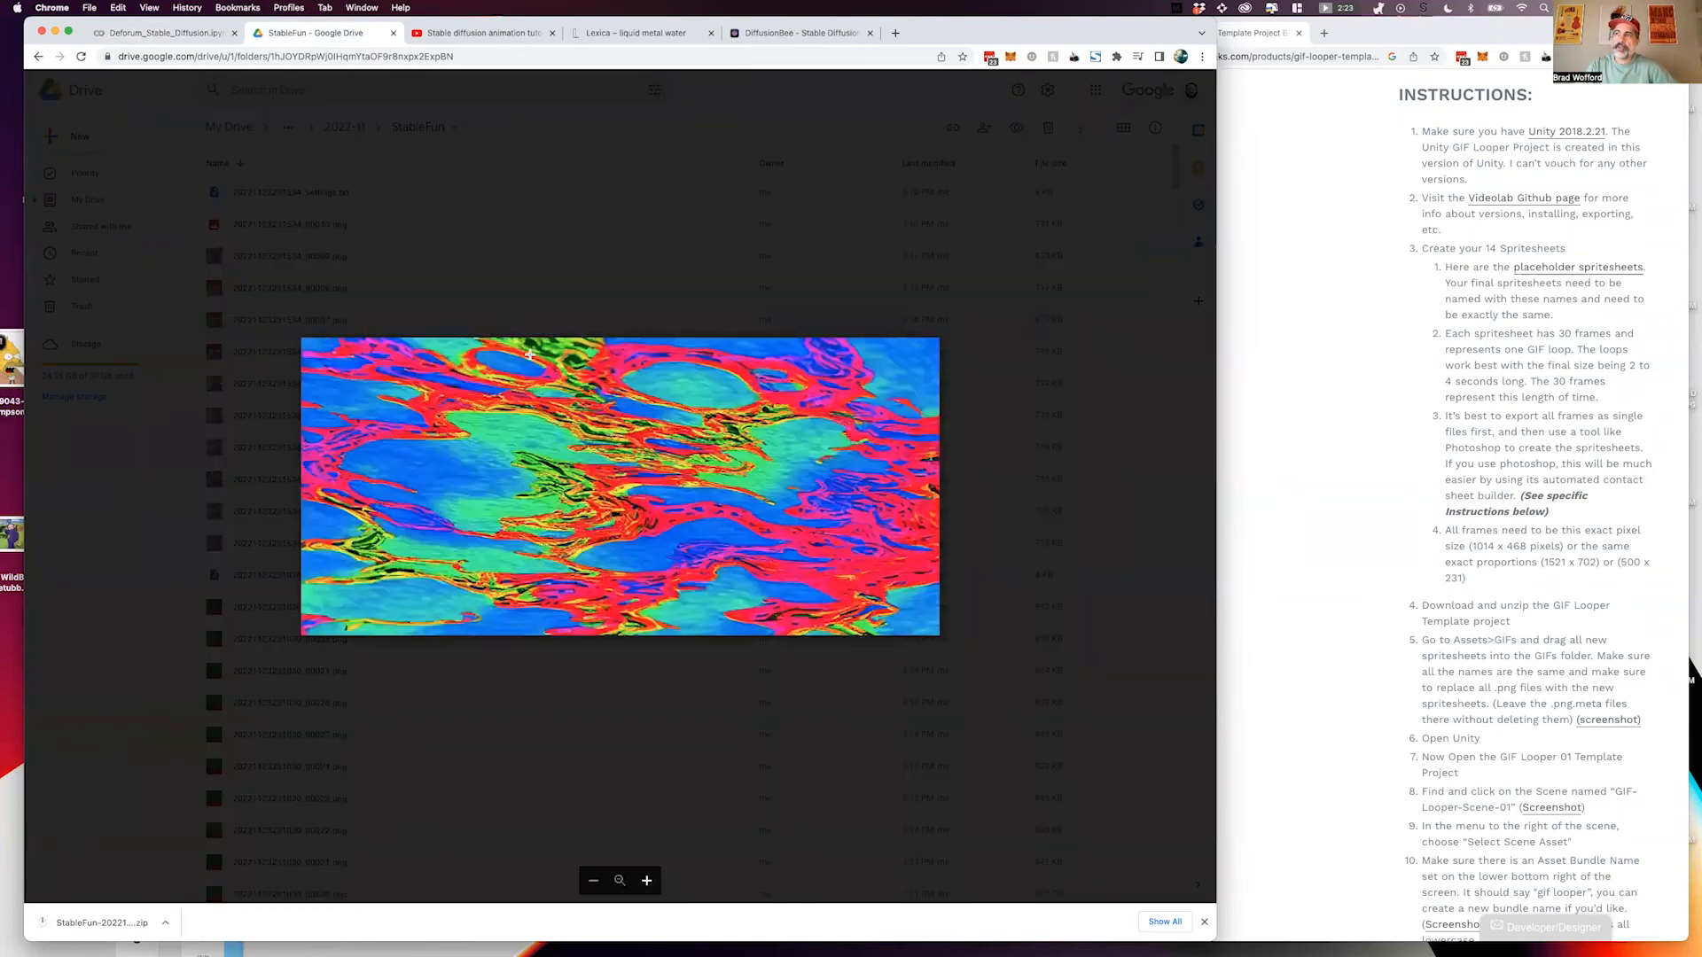
{"action": "key", "text": "Left"}
{"action": "key", "text": "Left"}
{"action": "key", "text": "Left"}
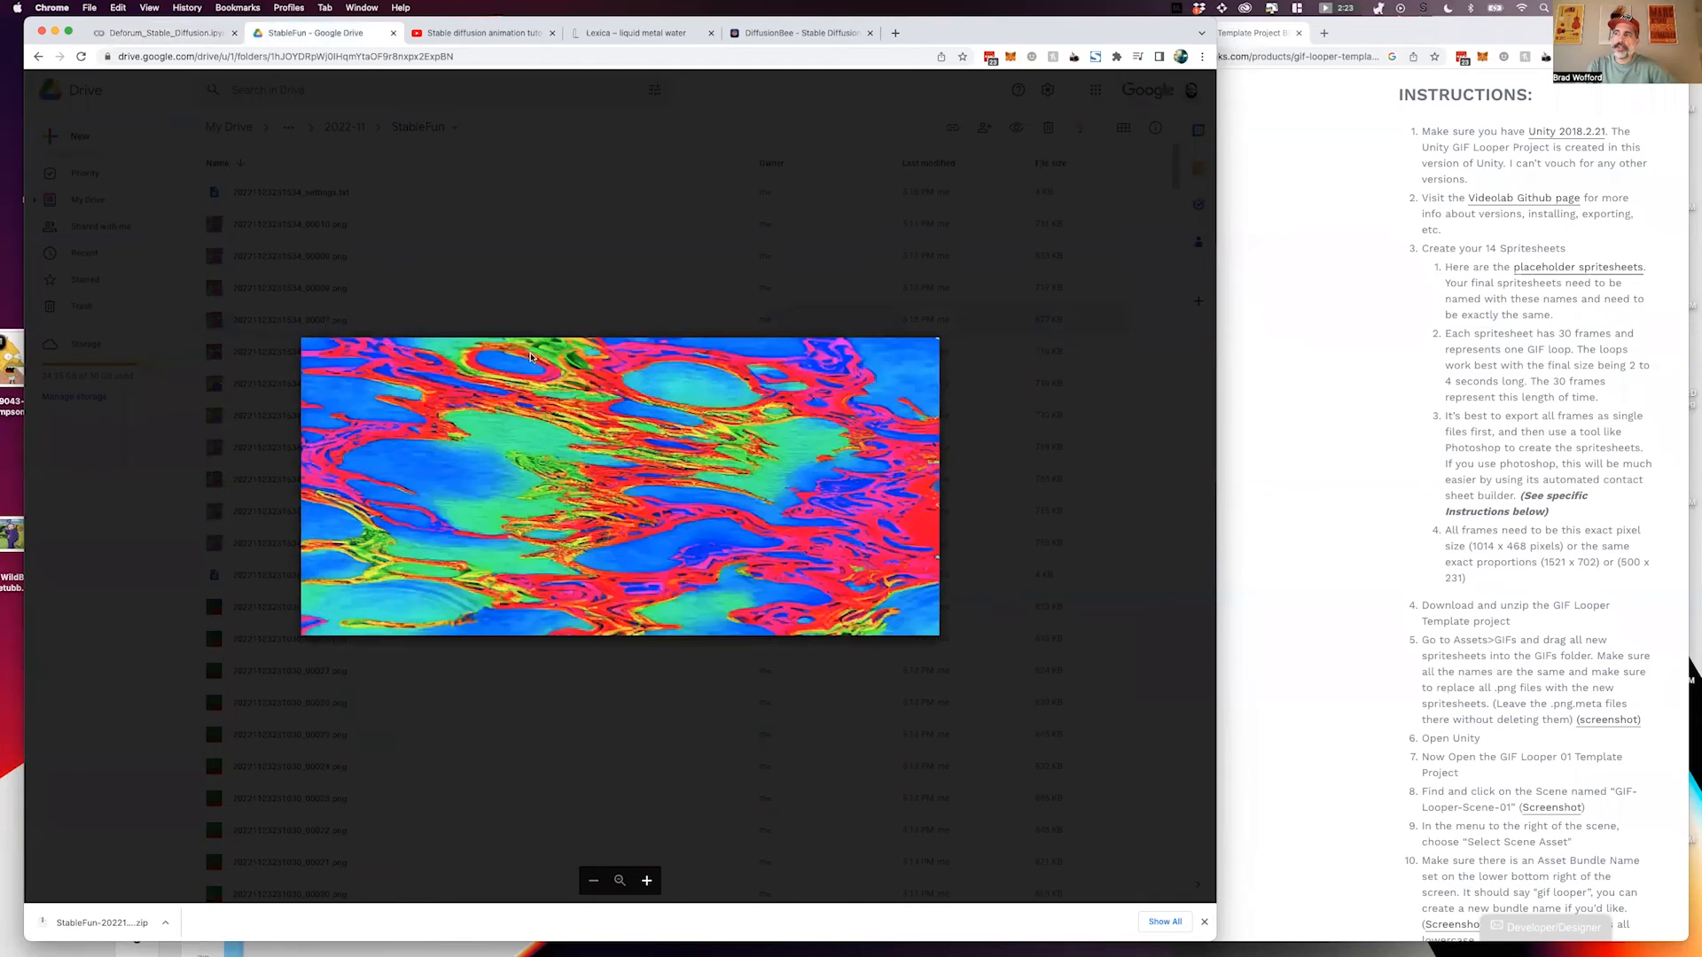
{"action": "key", "text": "Left"}
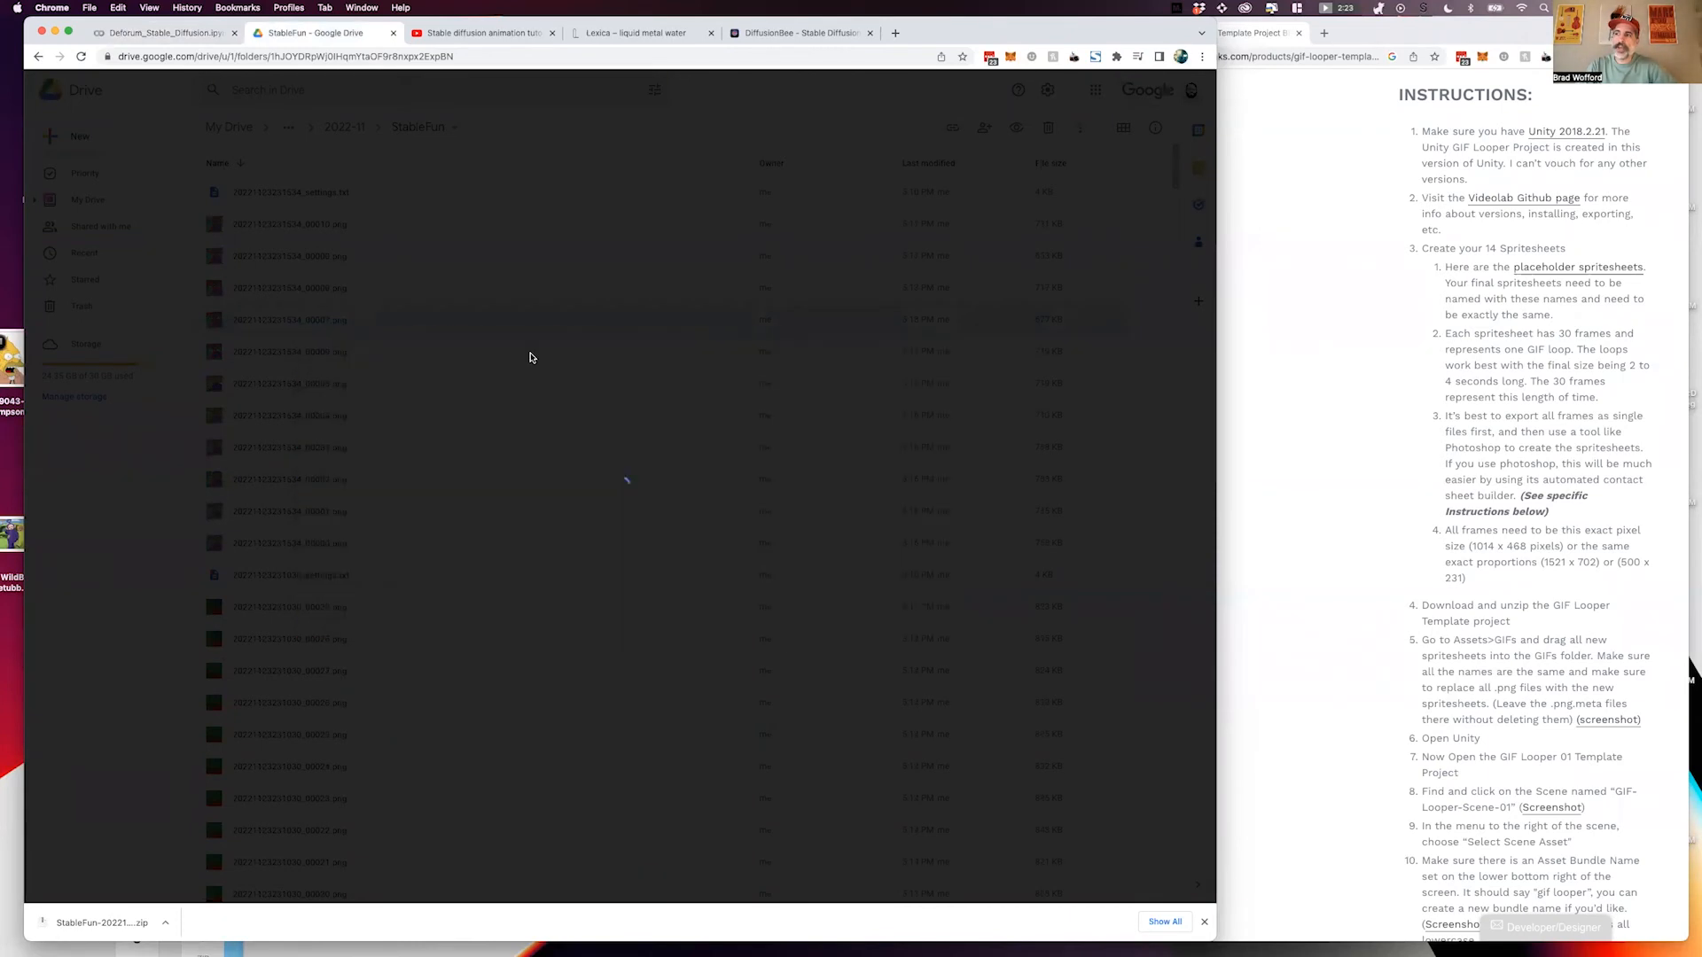
{"action": "key", "text": "Right"}
{"action": "key", "text": "Right"}
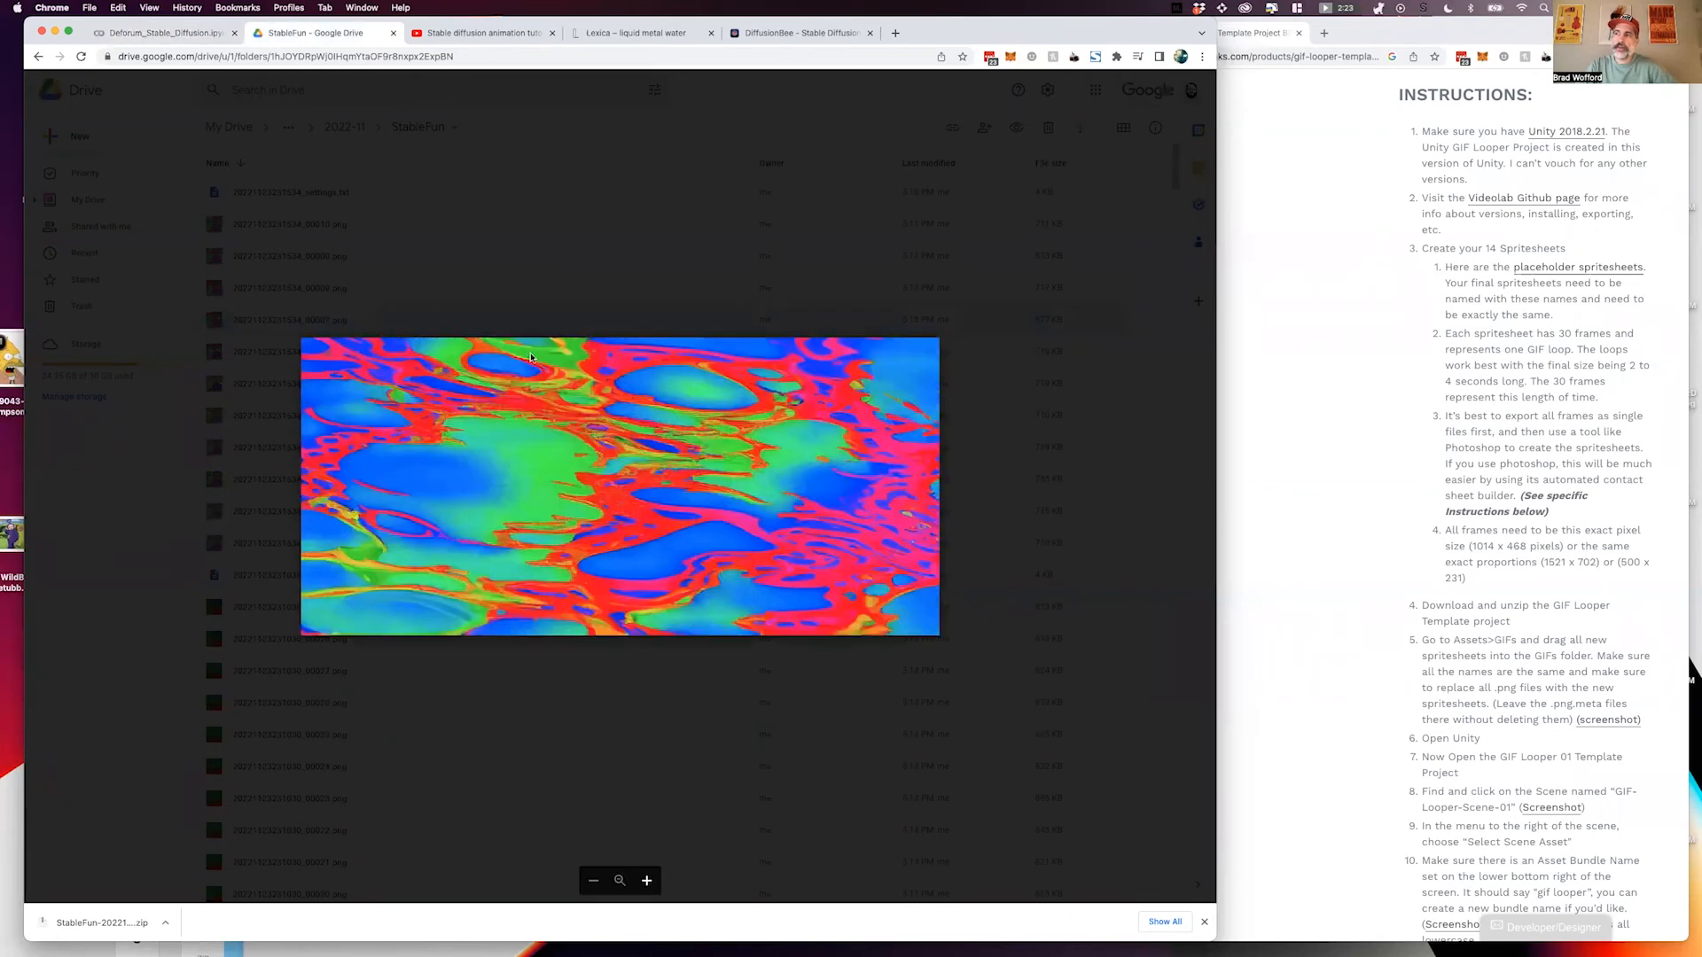
{"action": "key", "text": "Left"}
{"action": "key", "text": "Right"}
{"action": "key", "text": "Right"}
{"action": "key", "text": "Right"}
{"action": "key", "text": "Right"}
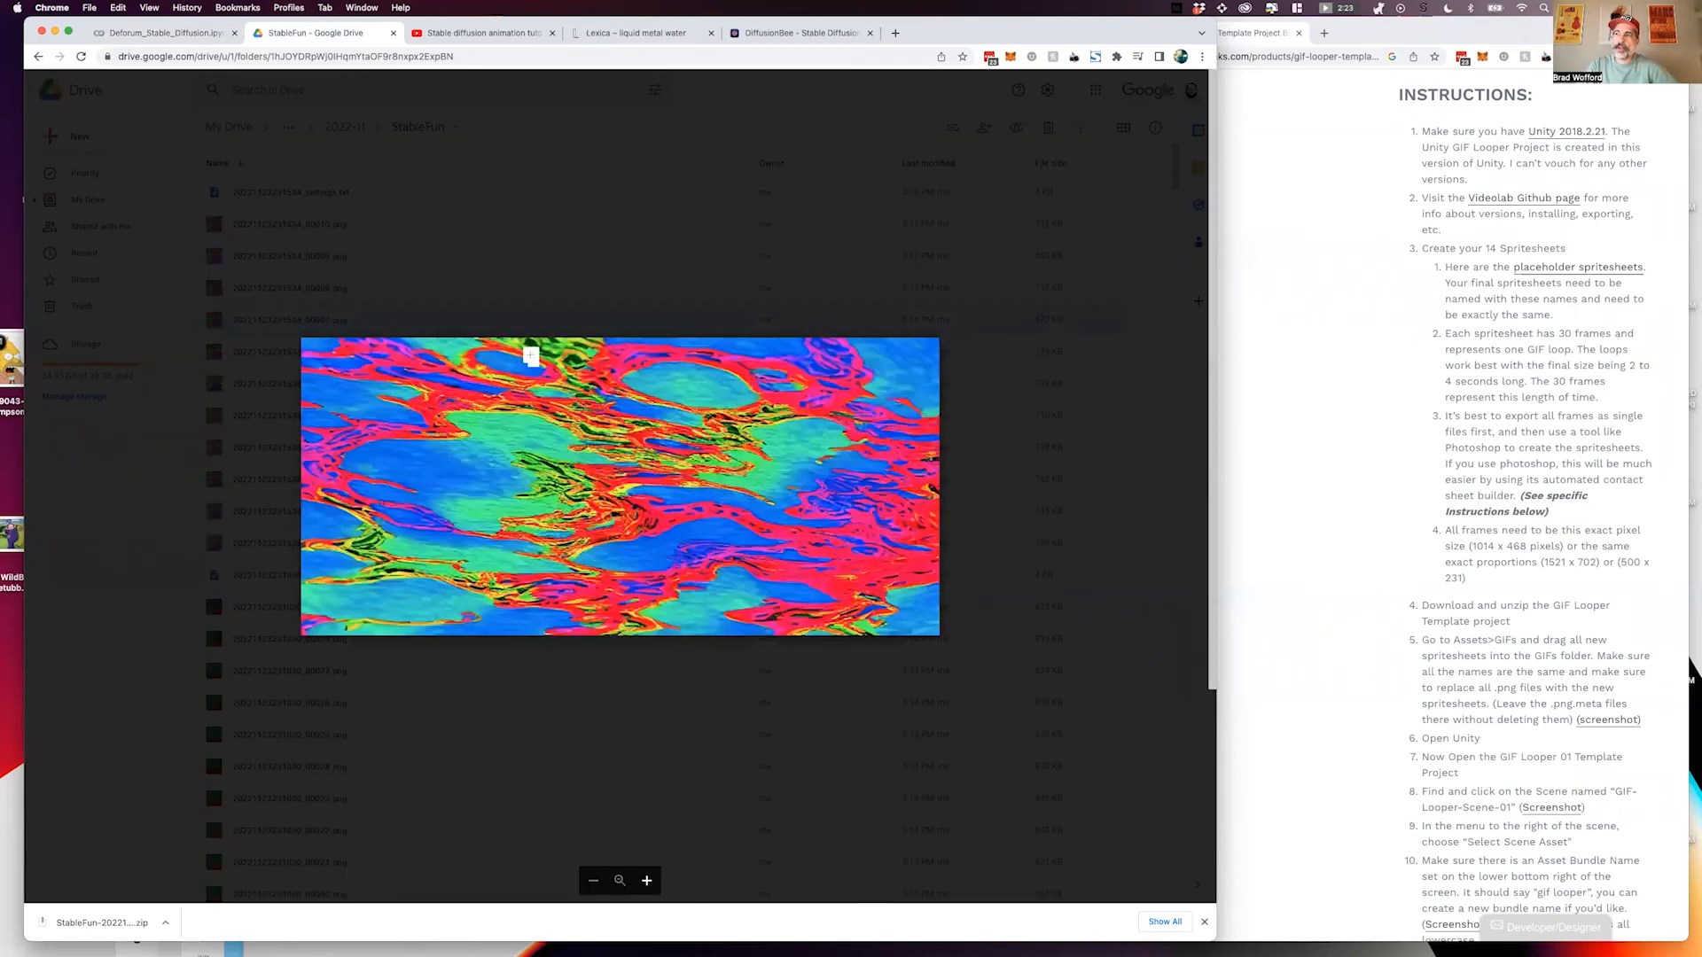
{"action": "key", "text": "Right"}
{"action": "key", "text": "Right"}
{"action": "key", "text": "Right"}
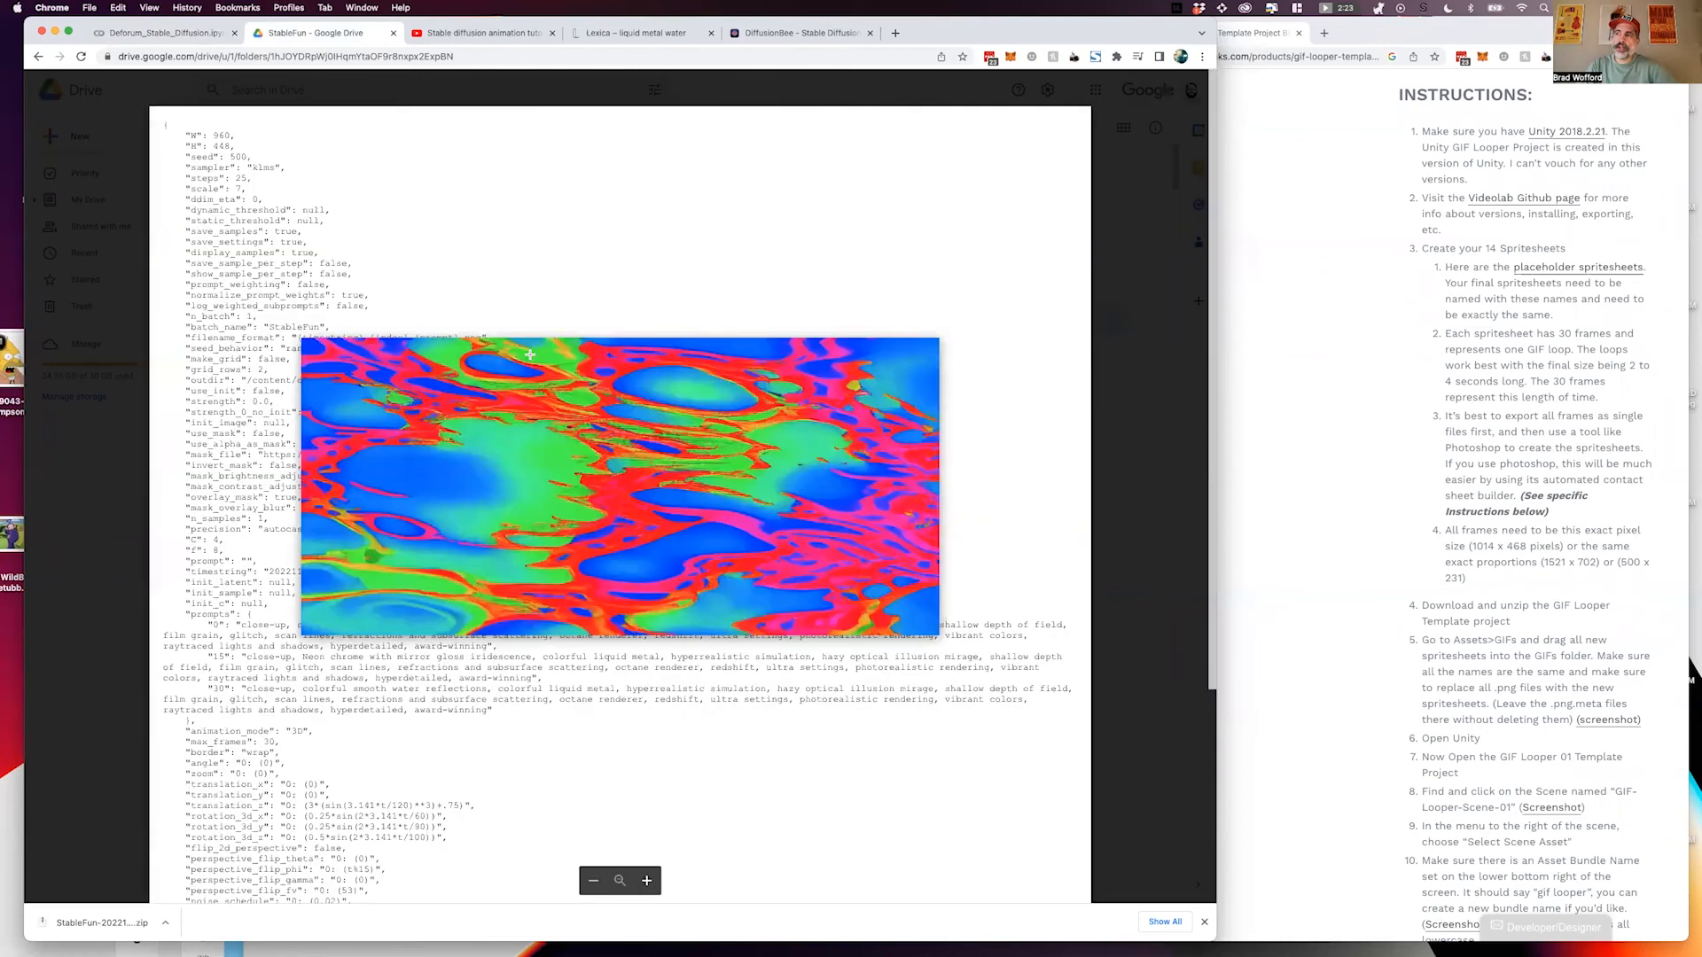
{"action": "key", "text": "Right"}
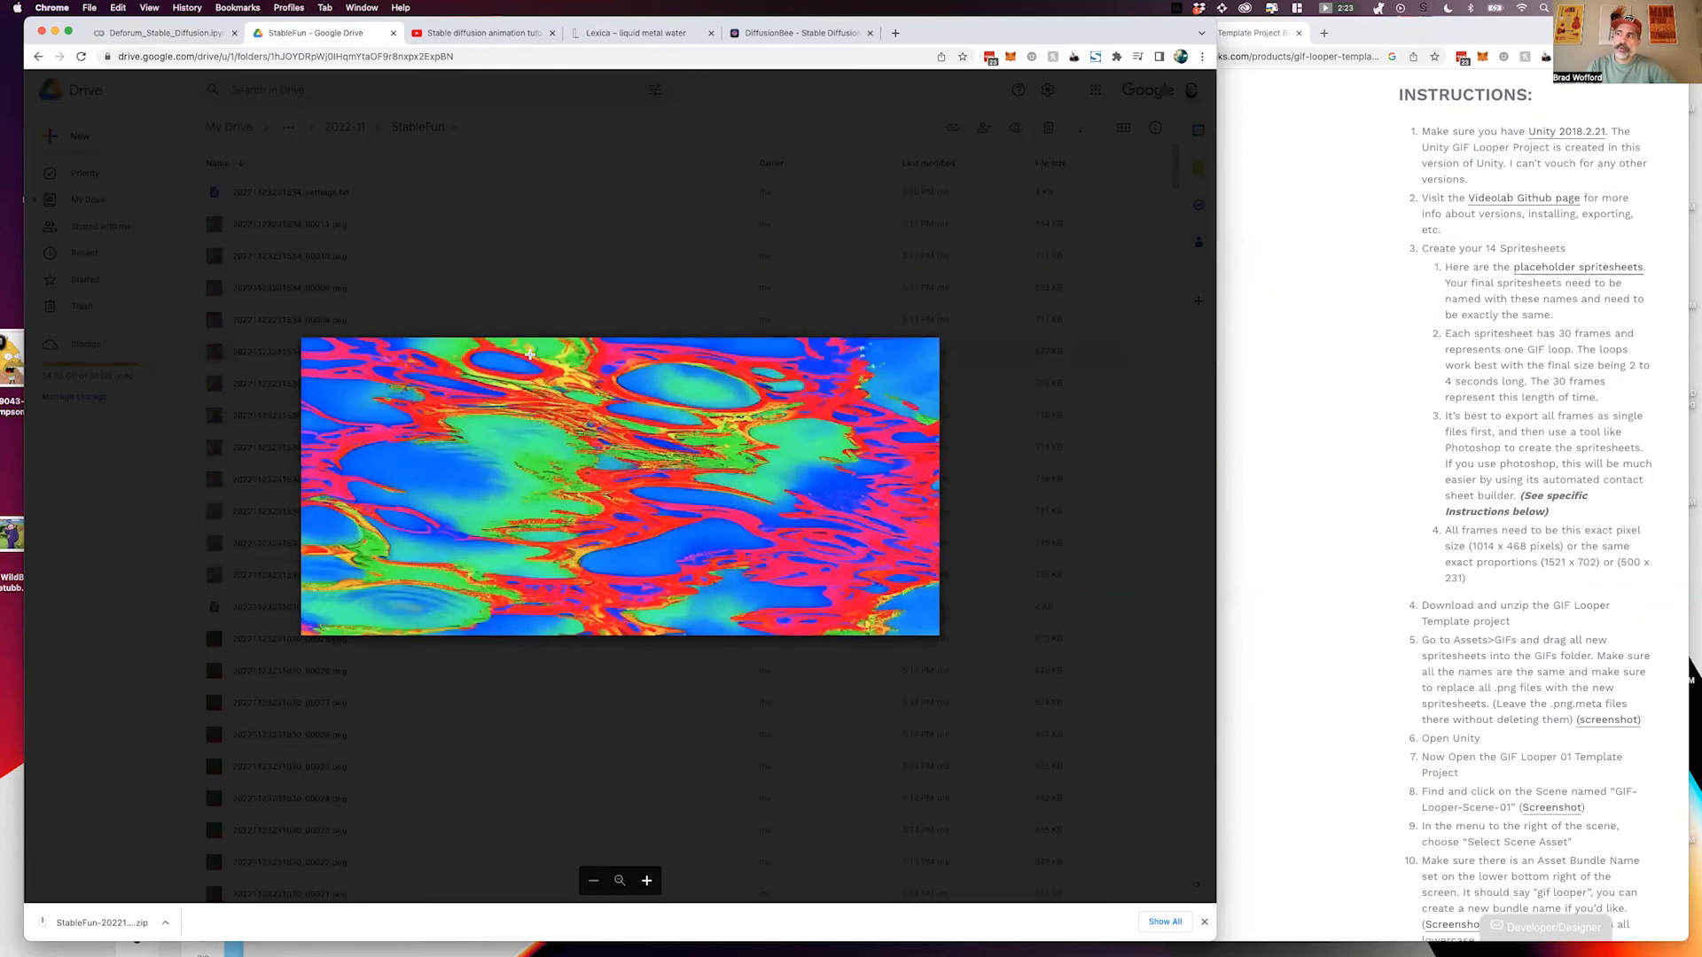
{"action": "key", "text": "Right"}
{"action": "key", "text": "Right"}
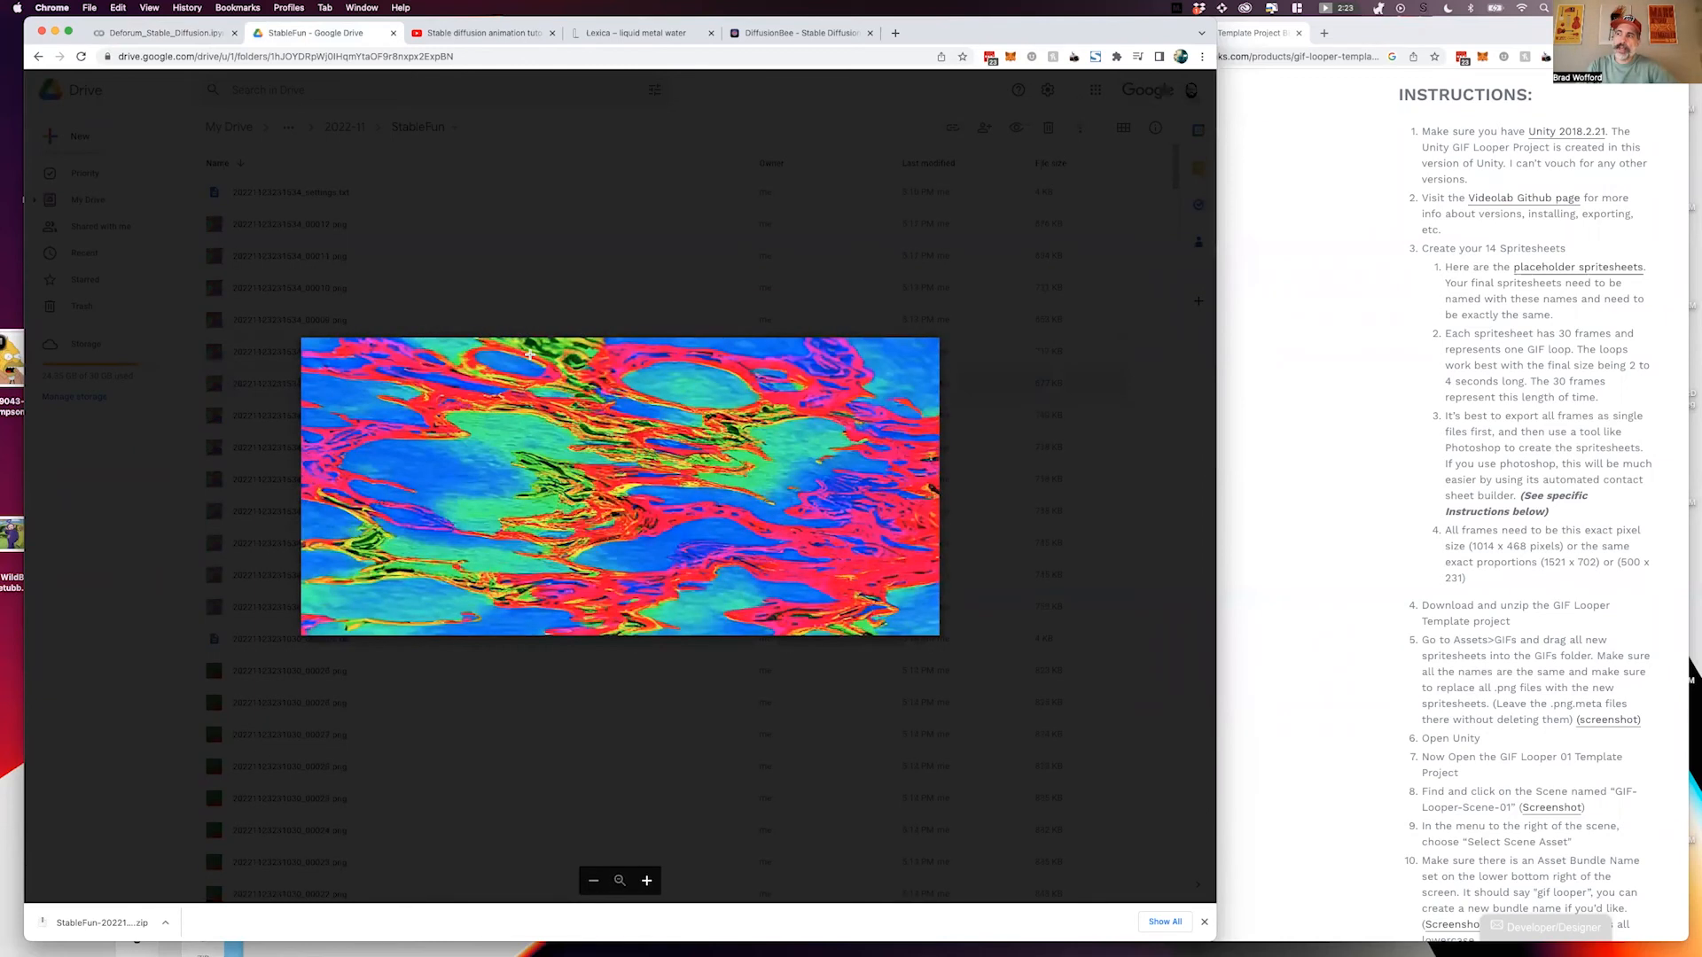
{"action": "key", "text": "Right"}
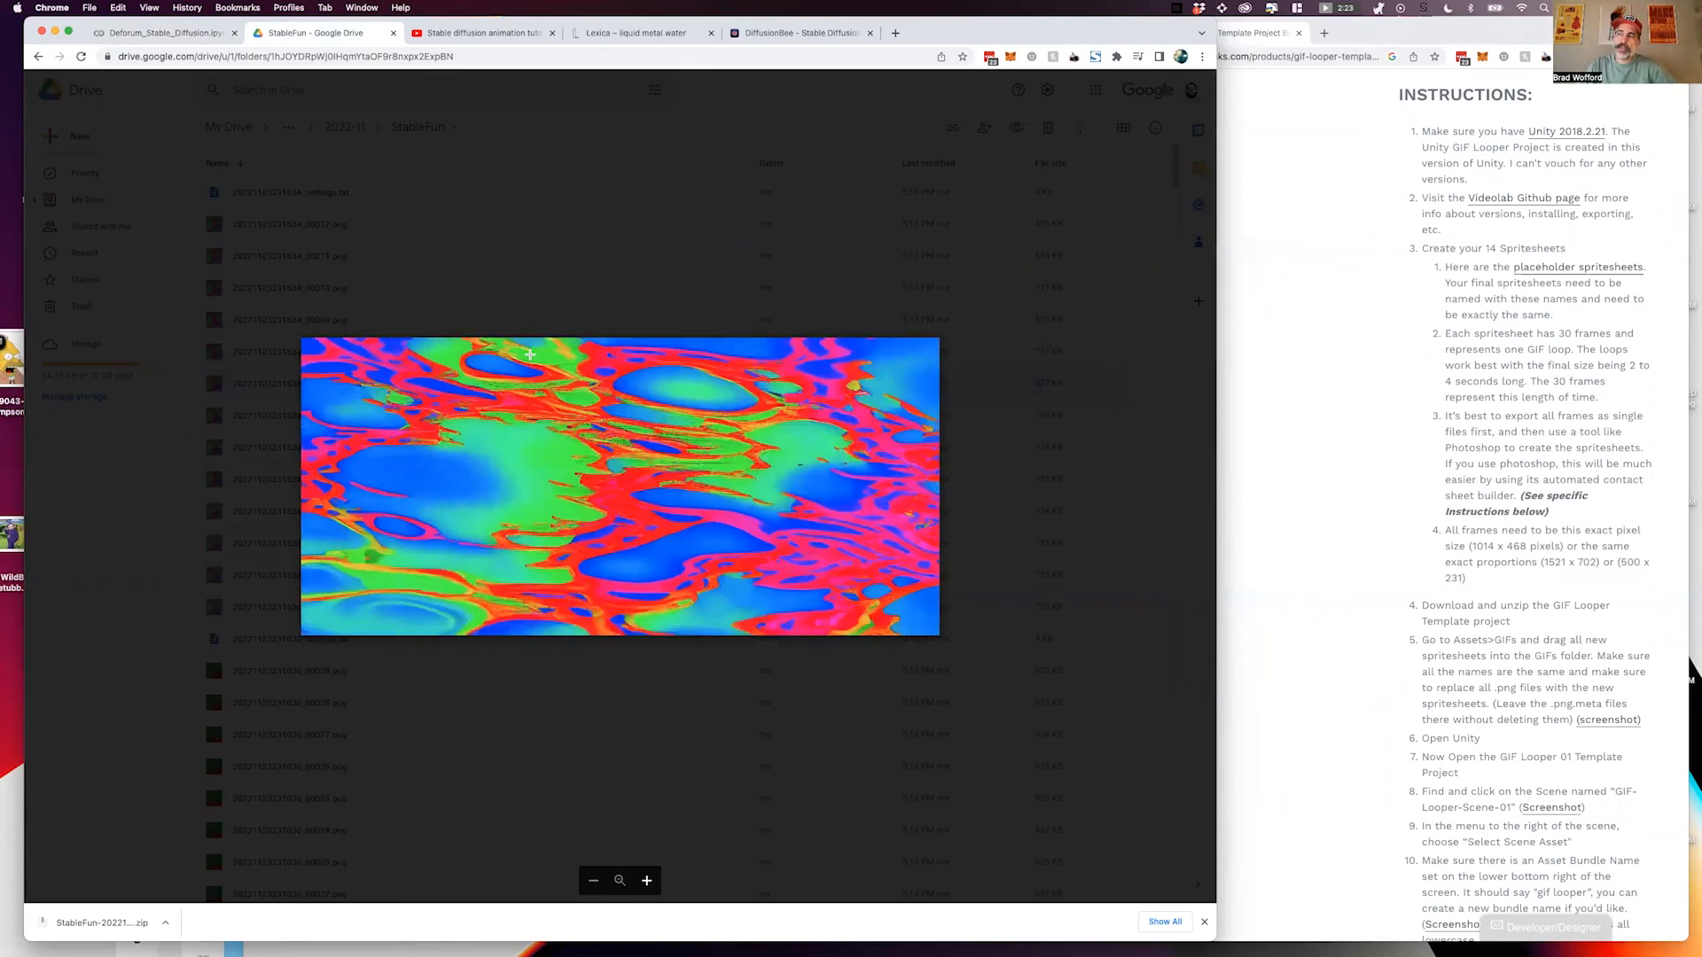
{"action": "key", "text": "Right"}
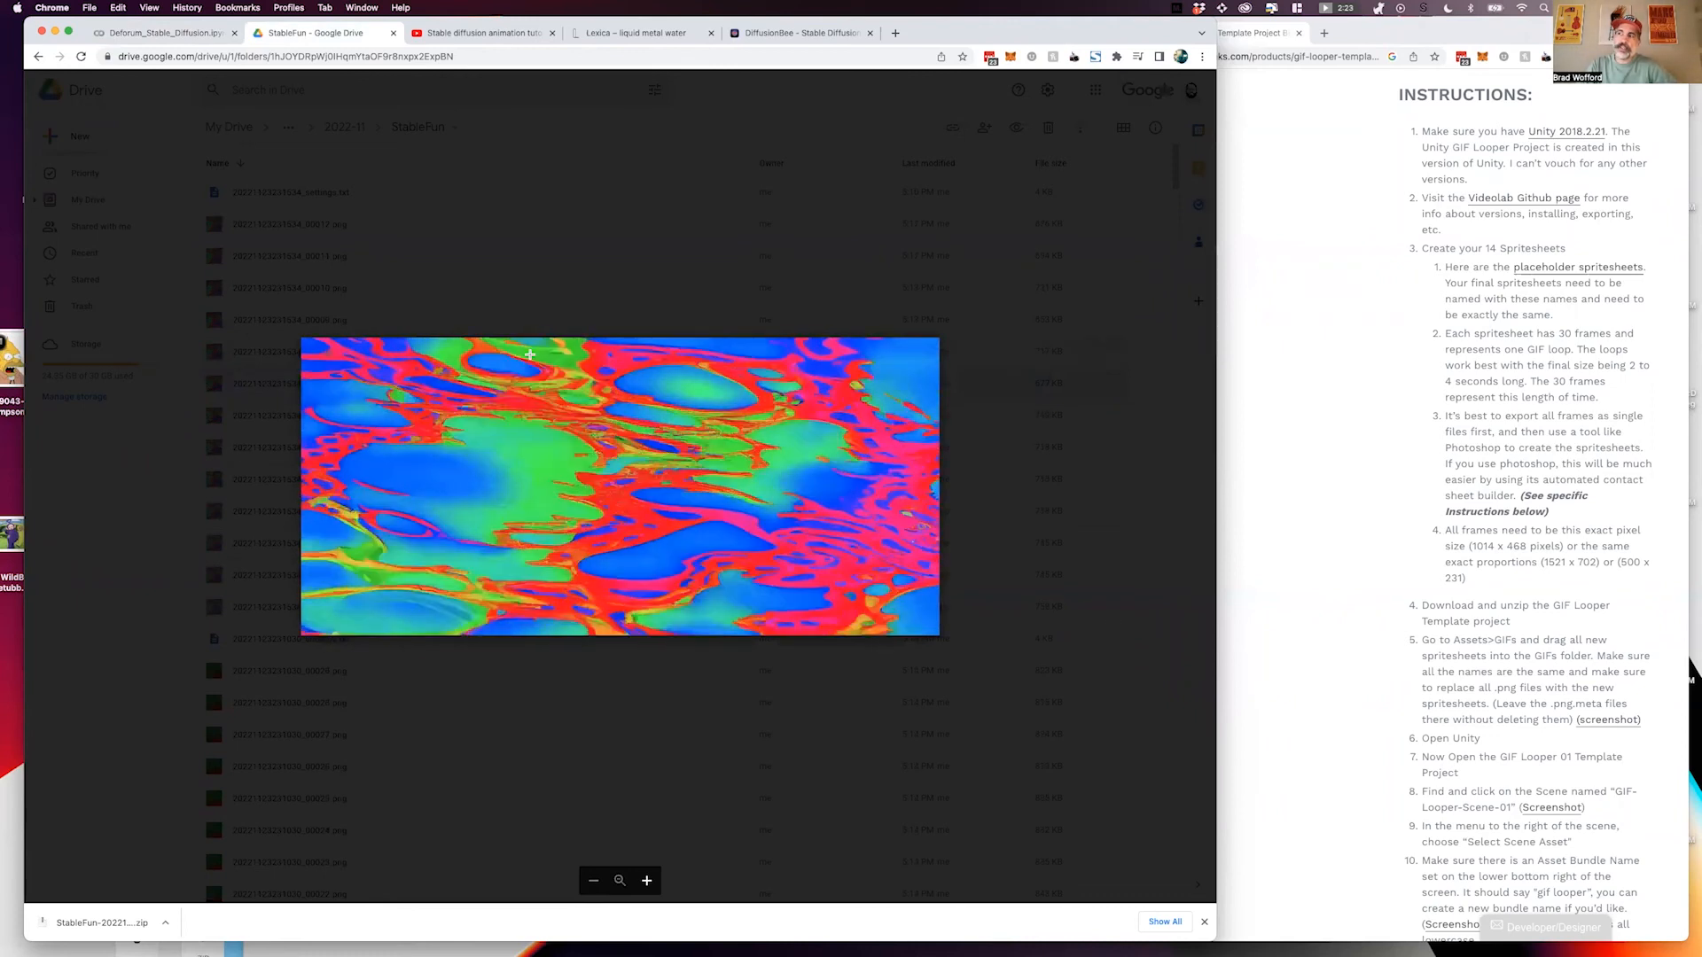
{"action": "key", "text": "Right"}
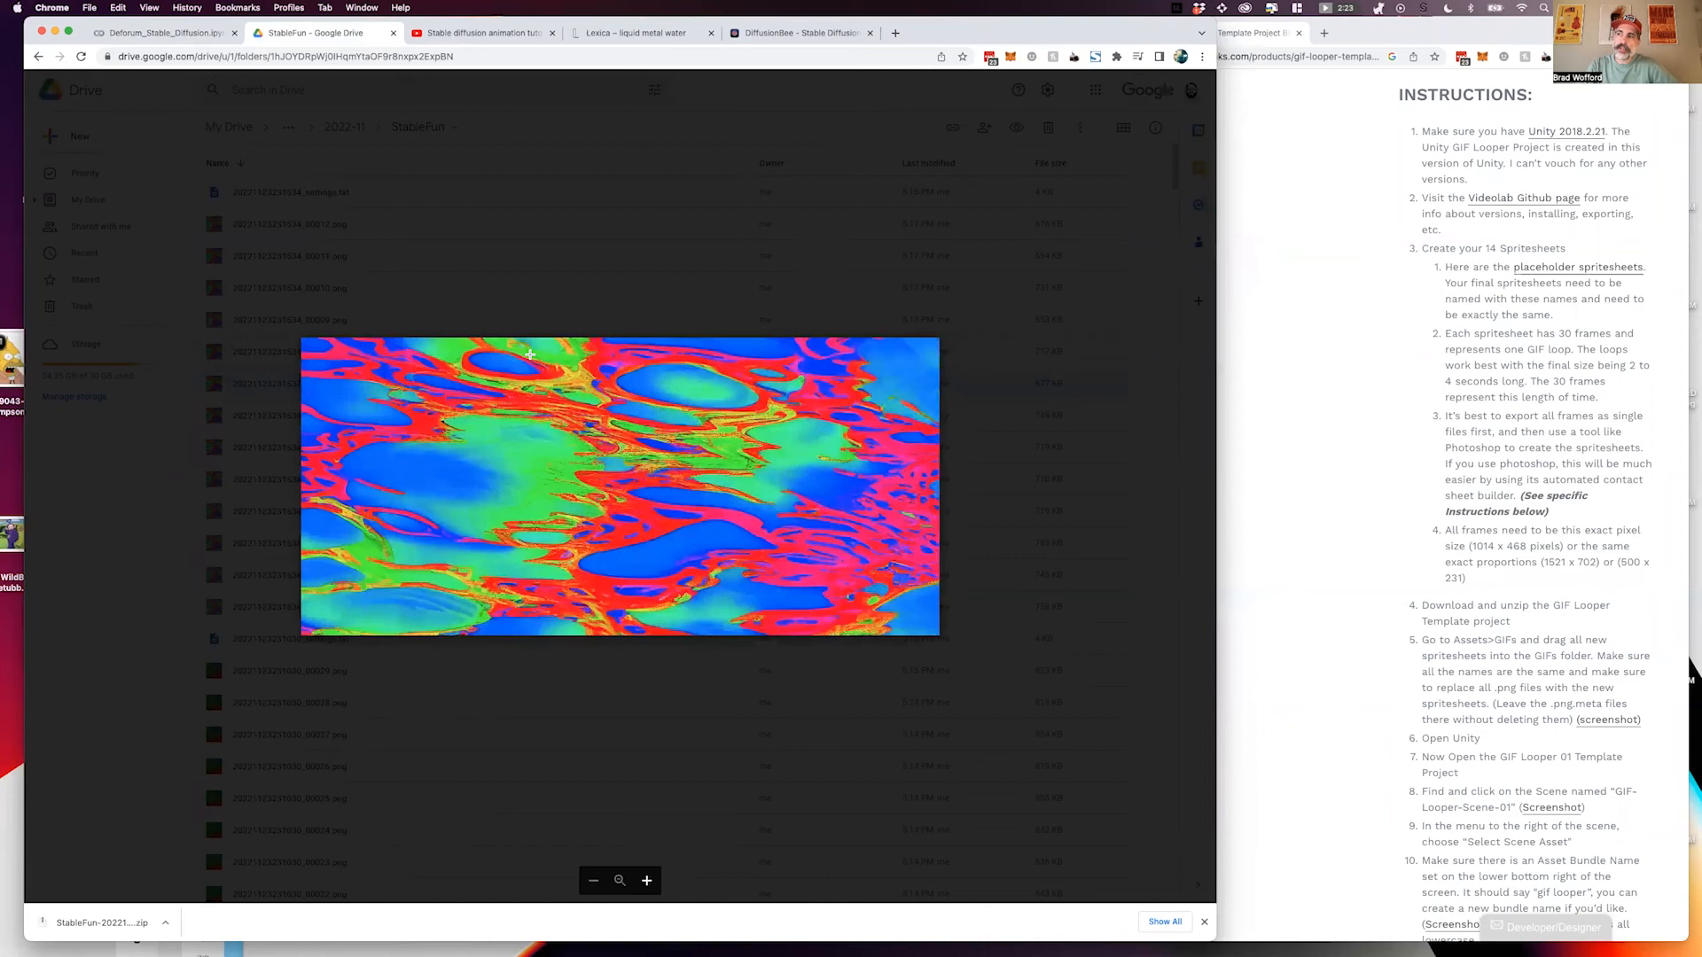
{"action": "key", "text": "Right"}
{"action": "key", "text": "Right"}
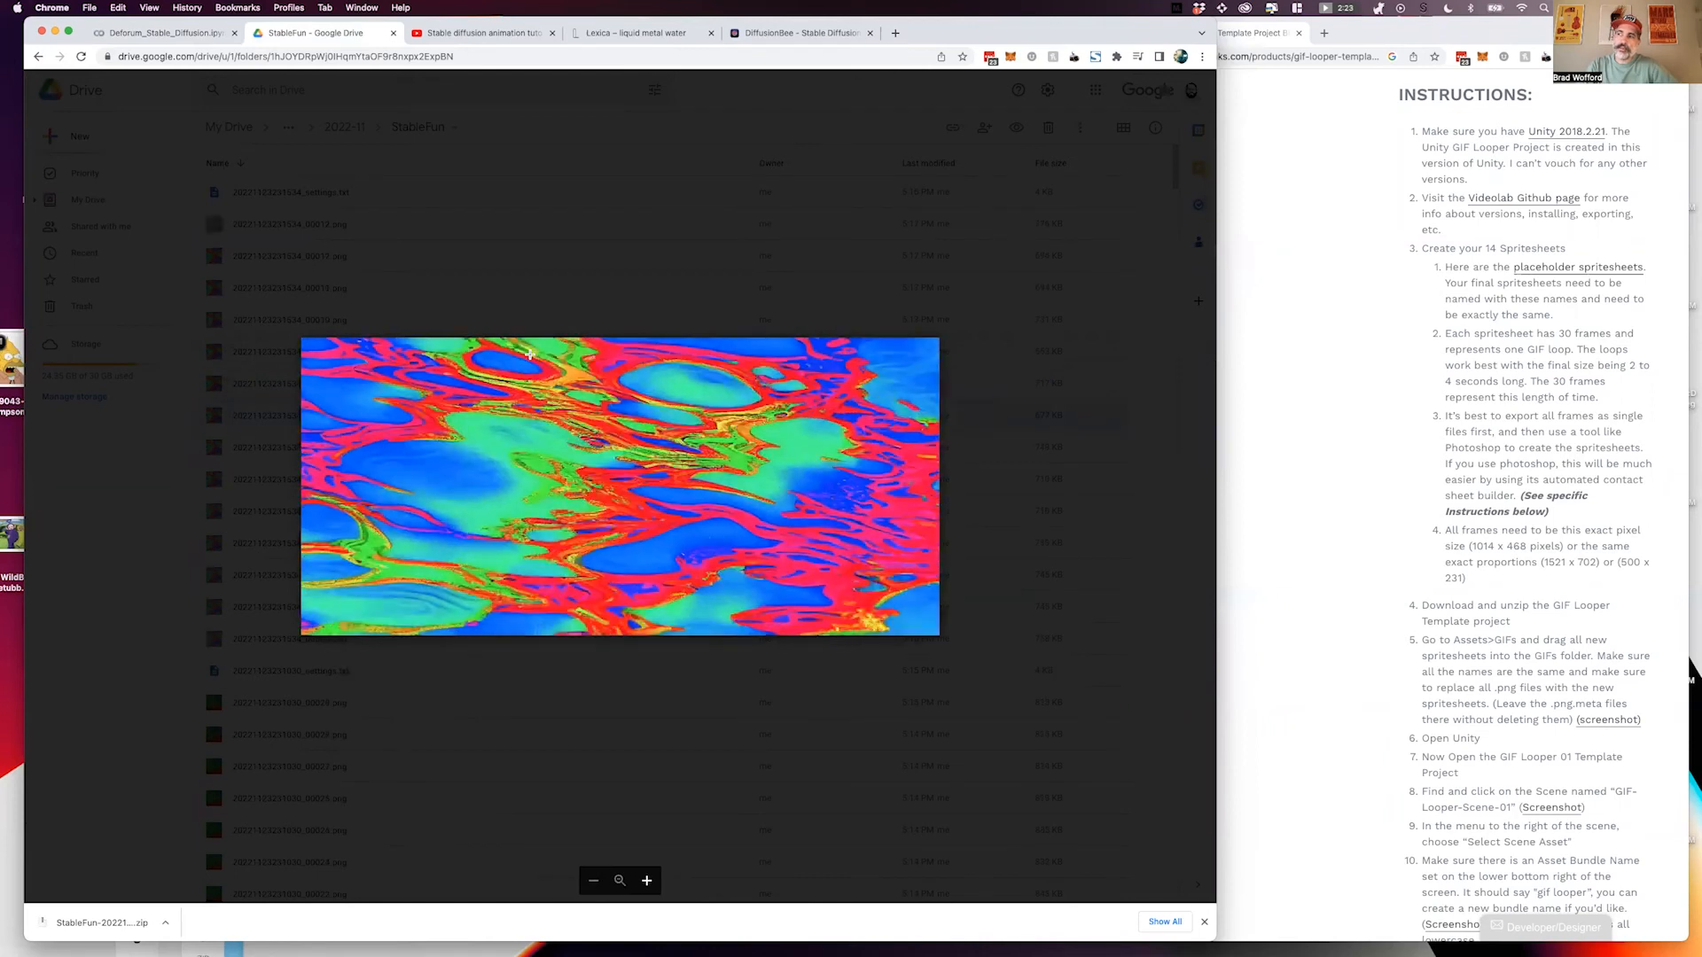
{"action": "key", "text": "Right"}
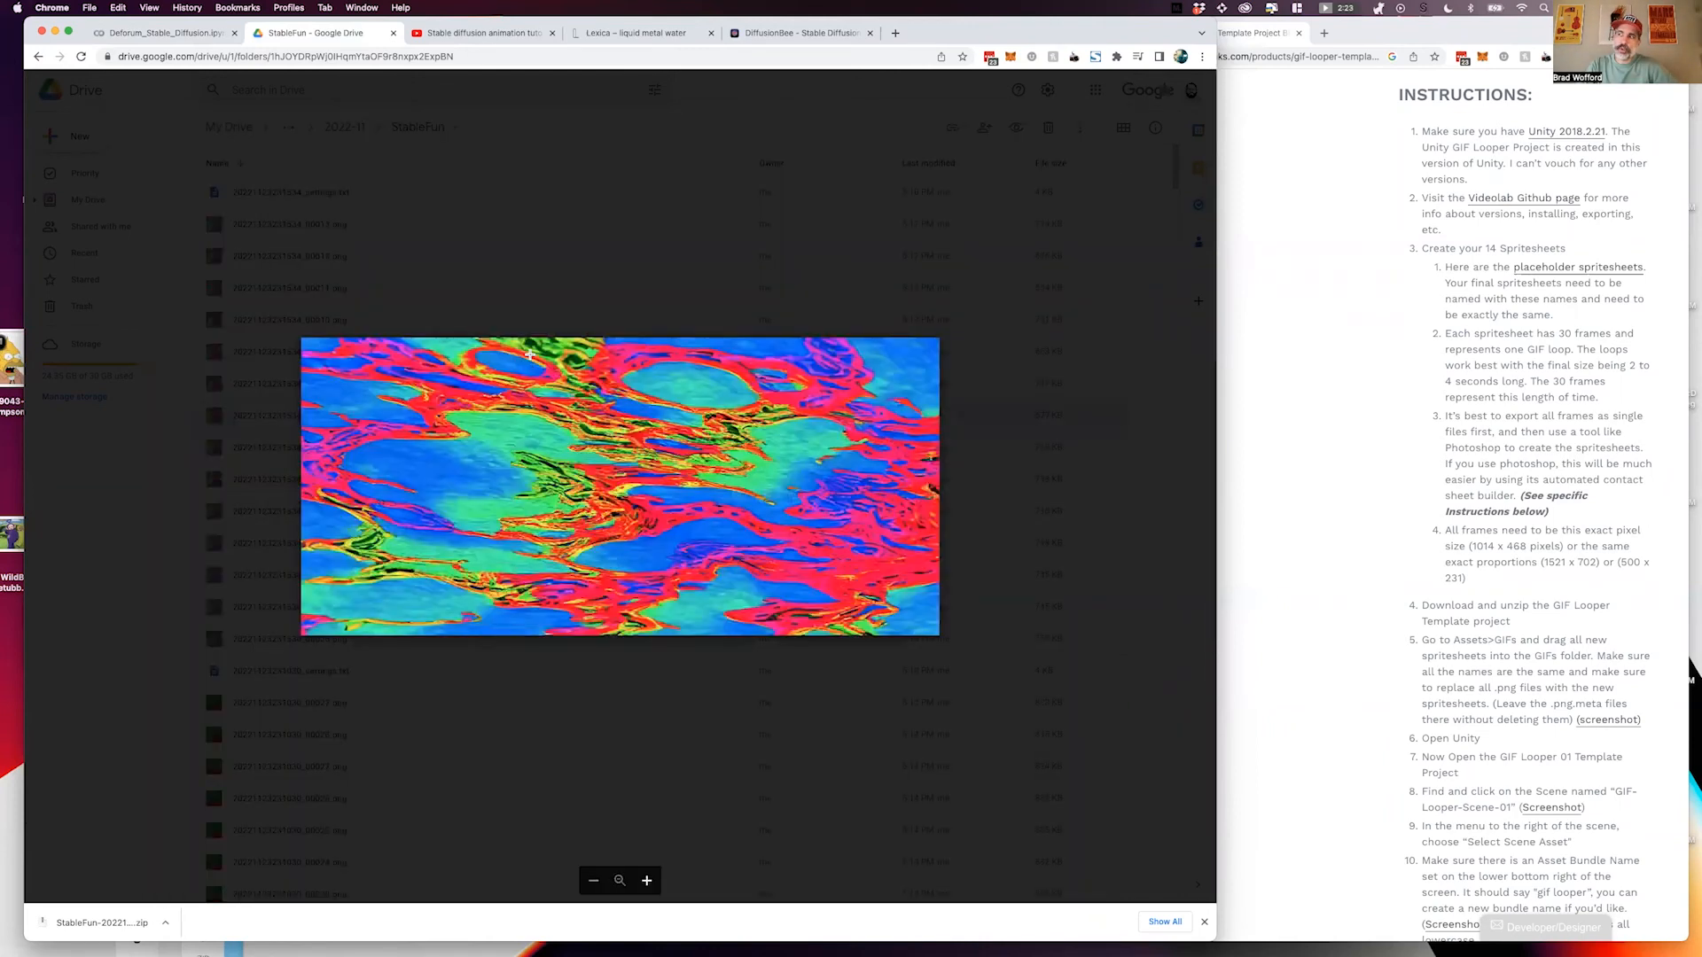
{"action": "key", "text": "Right"}
{"action": "key", "text": "Right"}
{"action": "key", "text": "Right"}
{"action": "key", "text": "Right"}
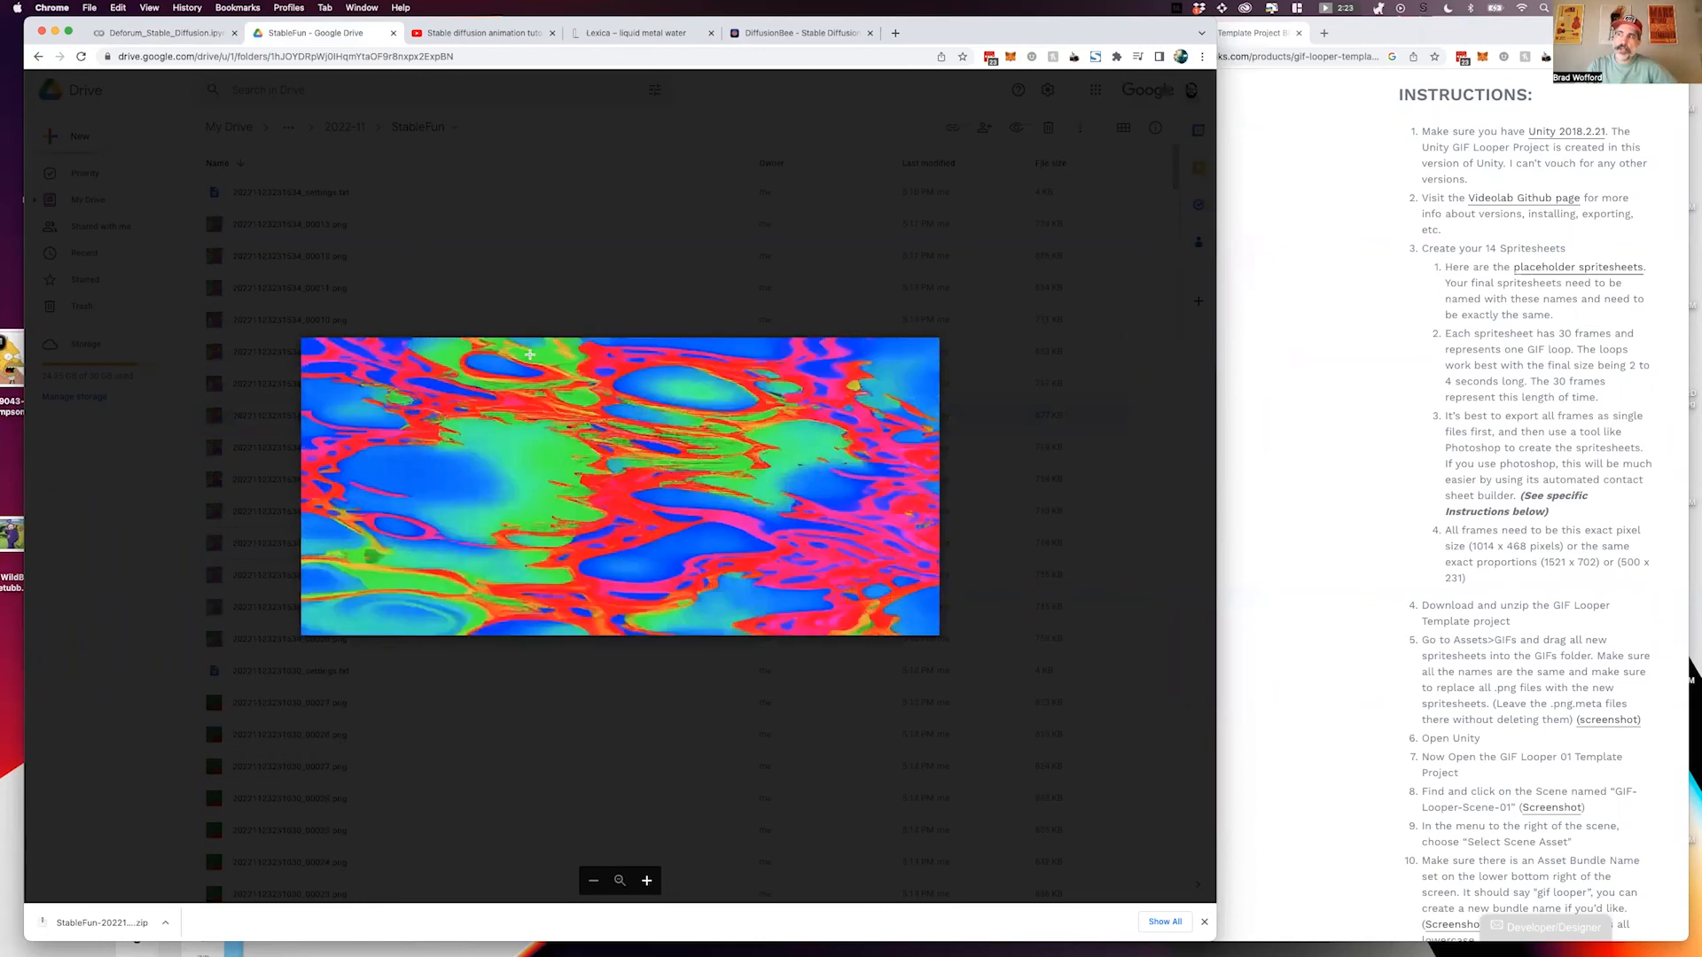
{"action": "key", "text": "Right"}
{"action": "key", "text": "Right"}
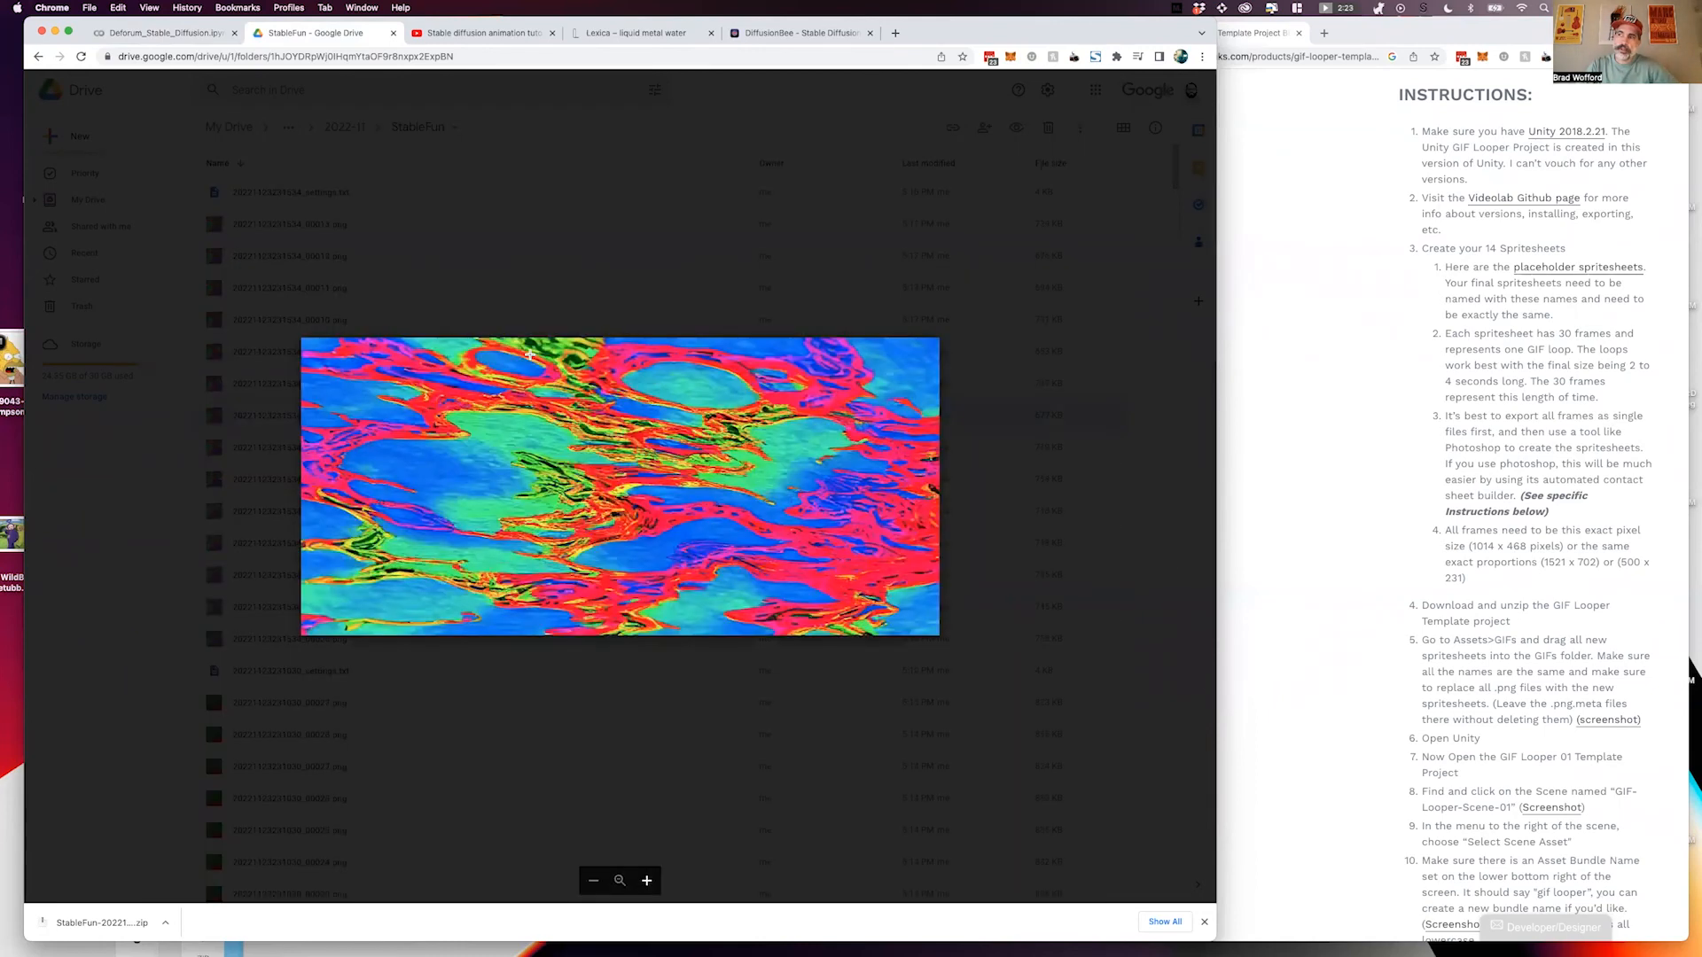
{"action": "key", "text": "Right"}
{"action": "key", "text": "Right"}
{"action": "key", "text": "Right"}
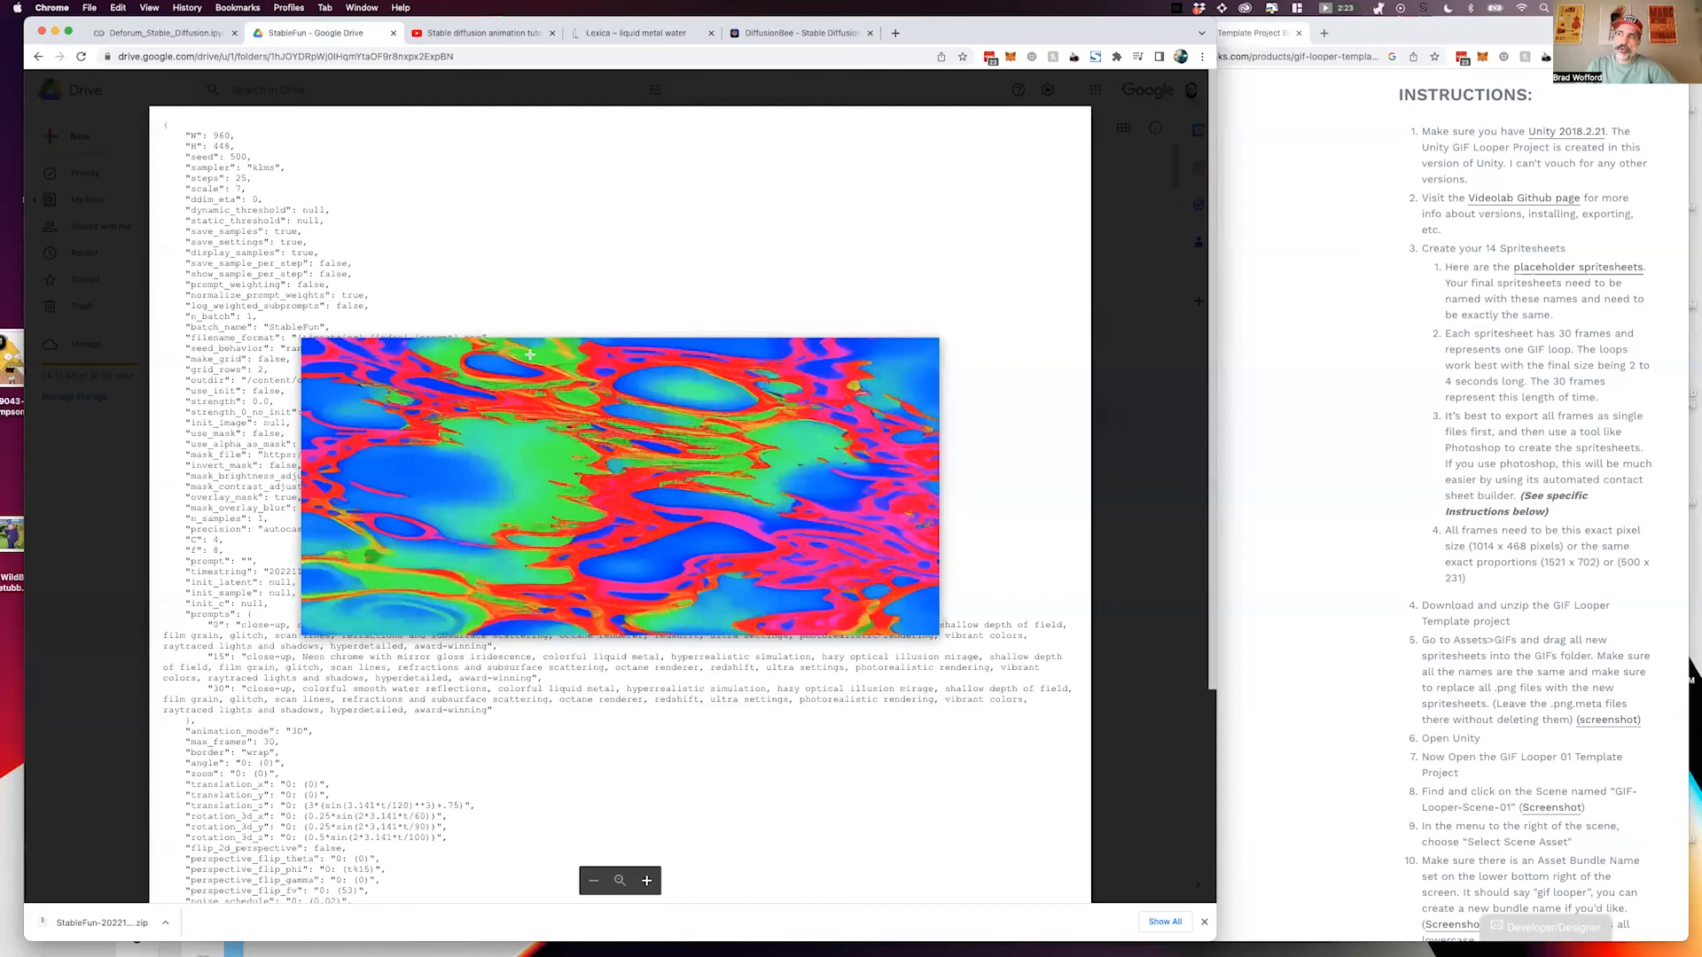
{"action": "key", "text": "Right"}
{"action": "key", "text": "Right"}
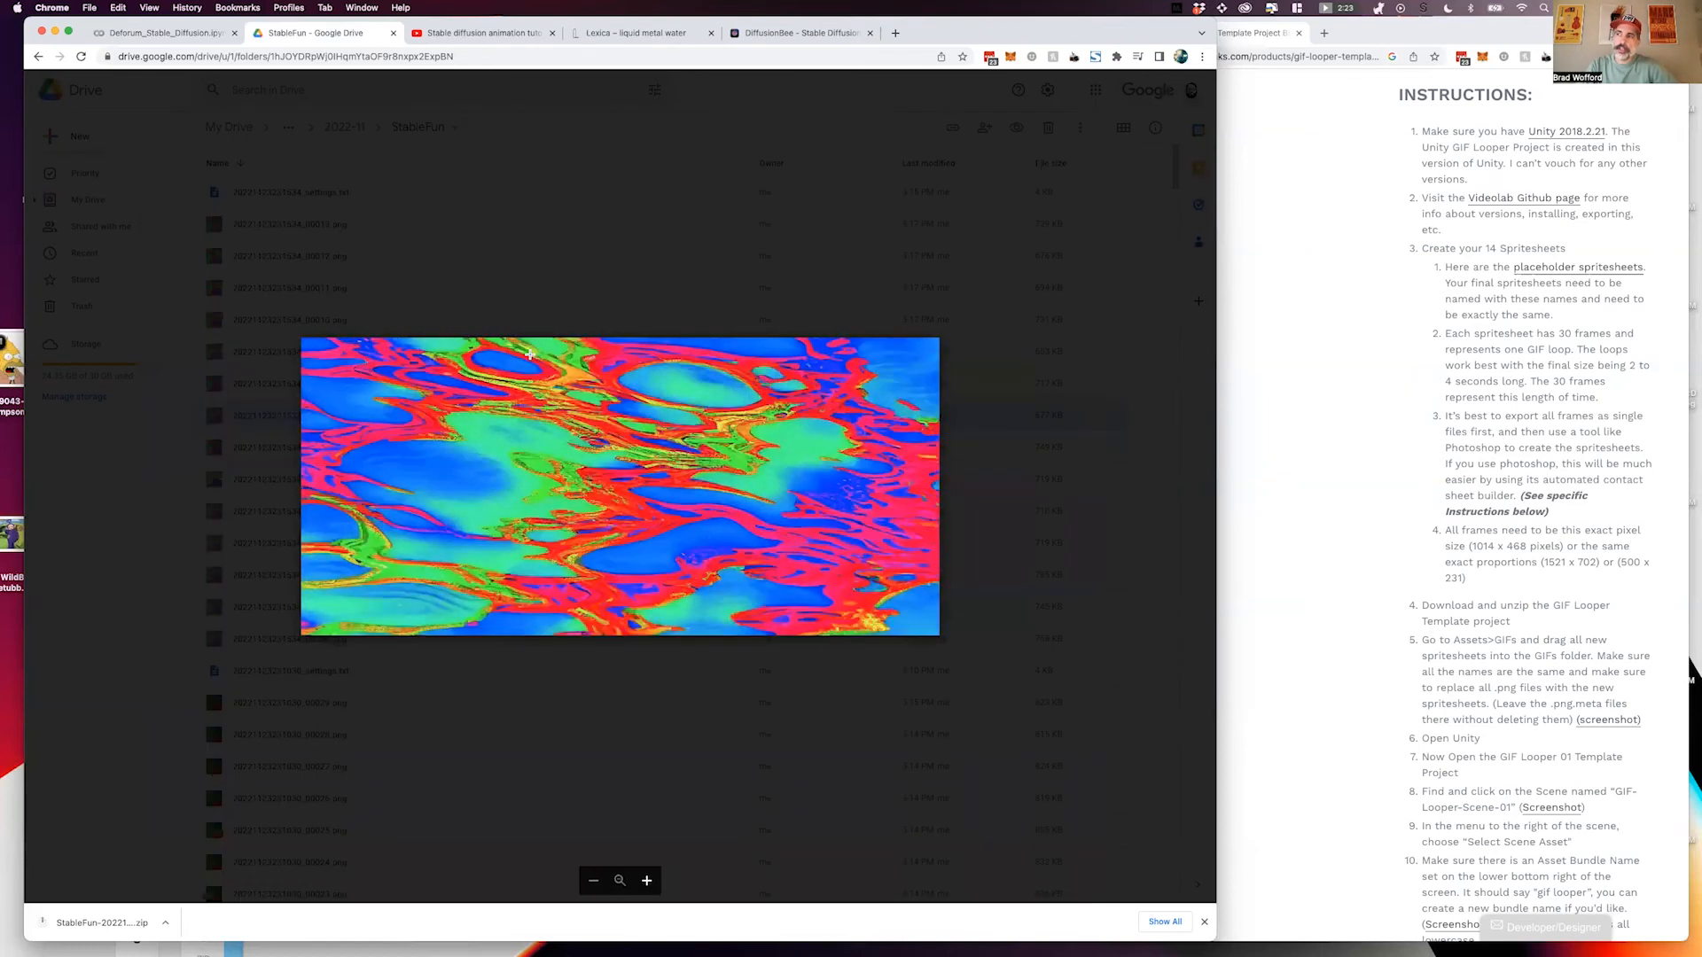
{"action": "key", "text": "Right"}
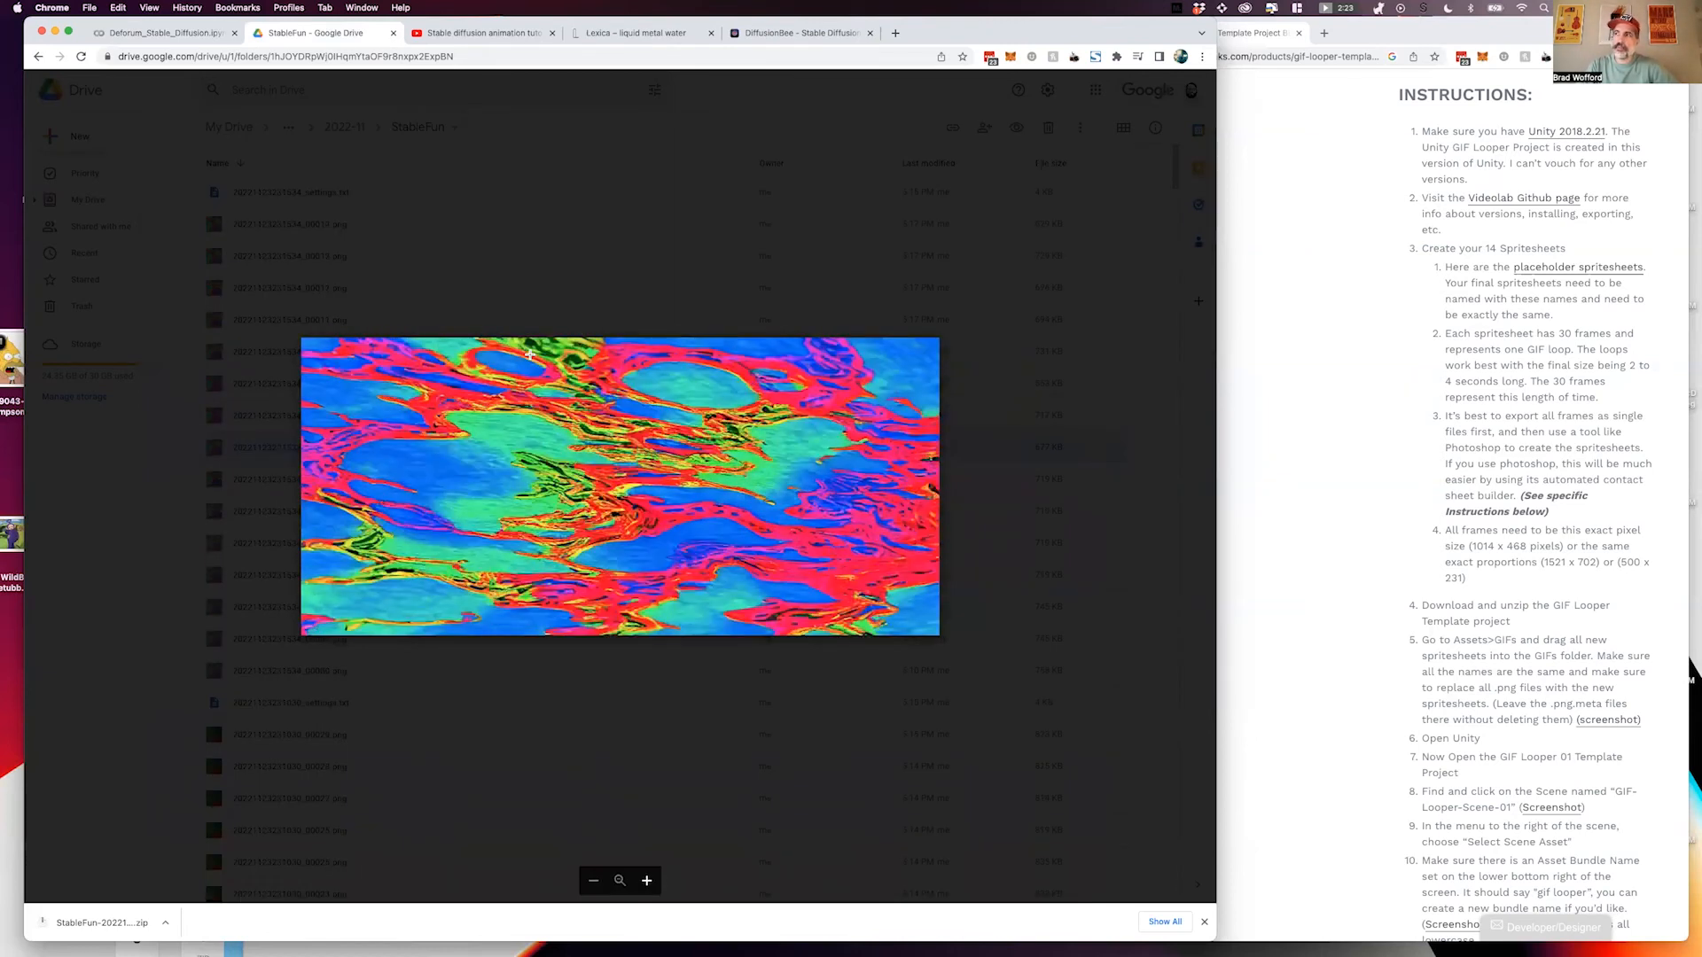
{"action": "key", "text": "Right"}
{"action": "key", "text": "Right"}
{"action": "key", "text": "Right"}
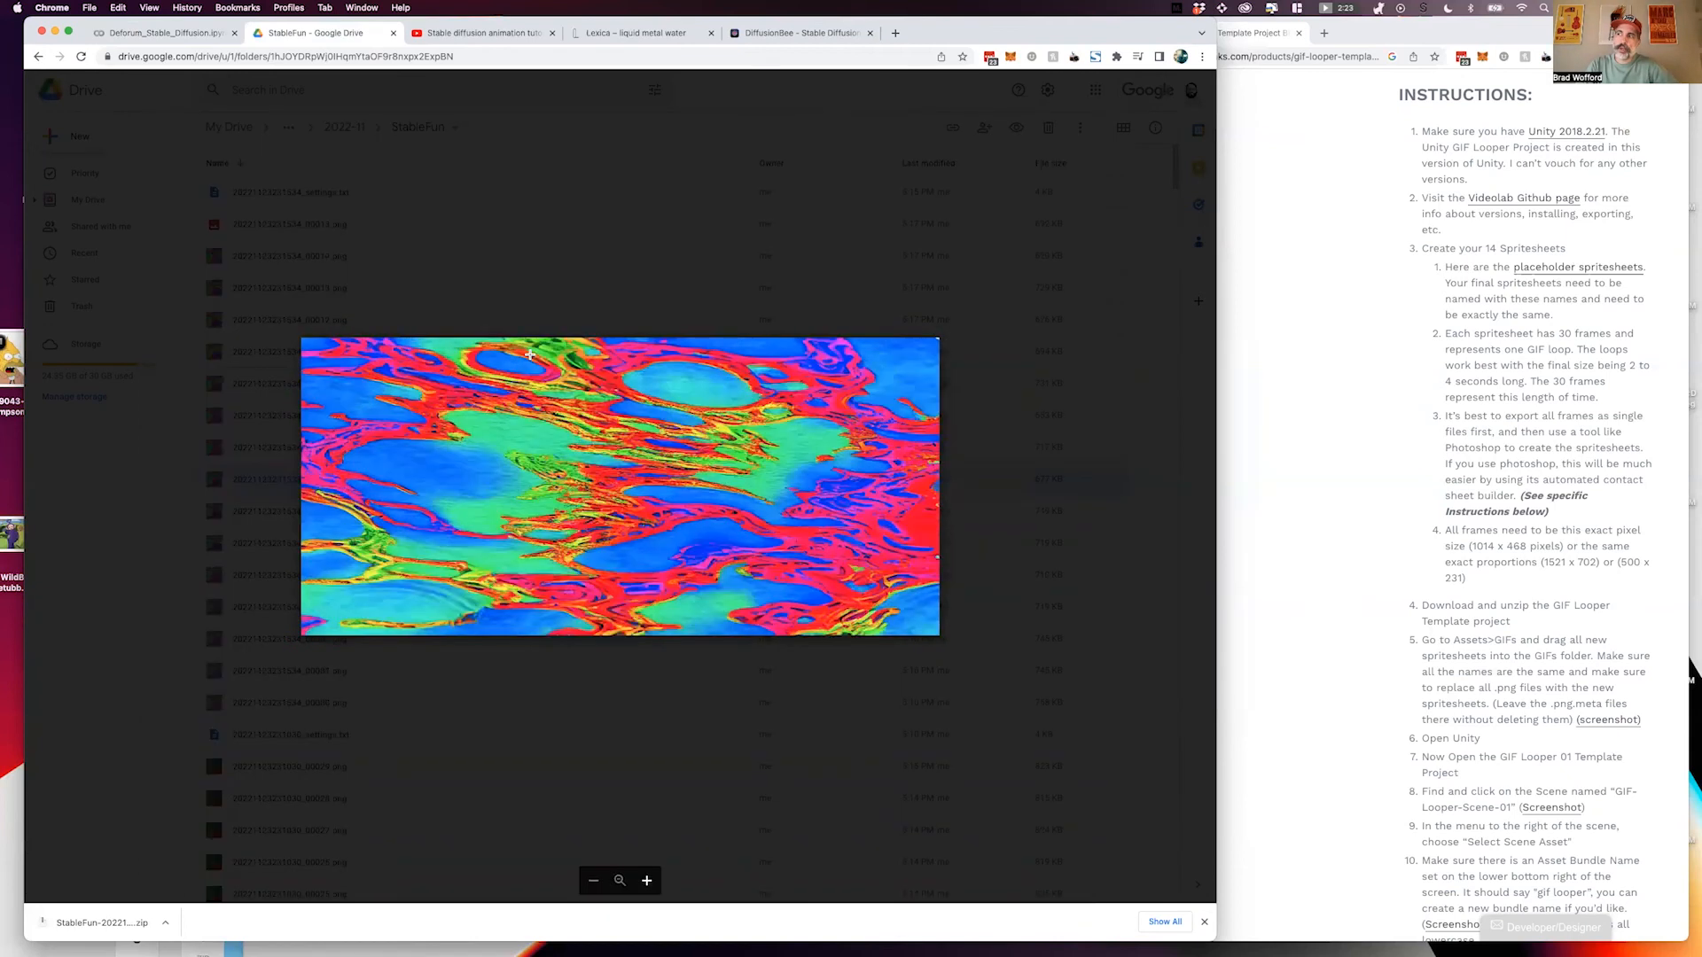
{"action": "key", "text": "Right"}
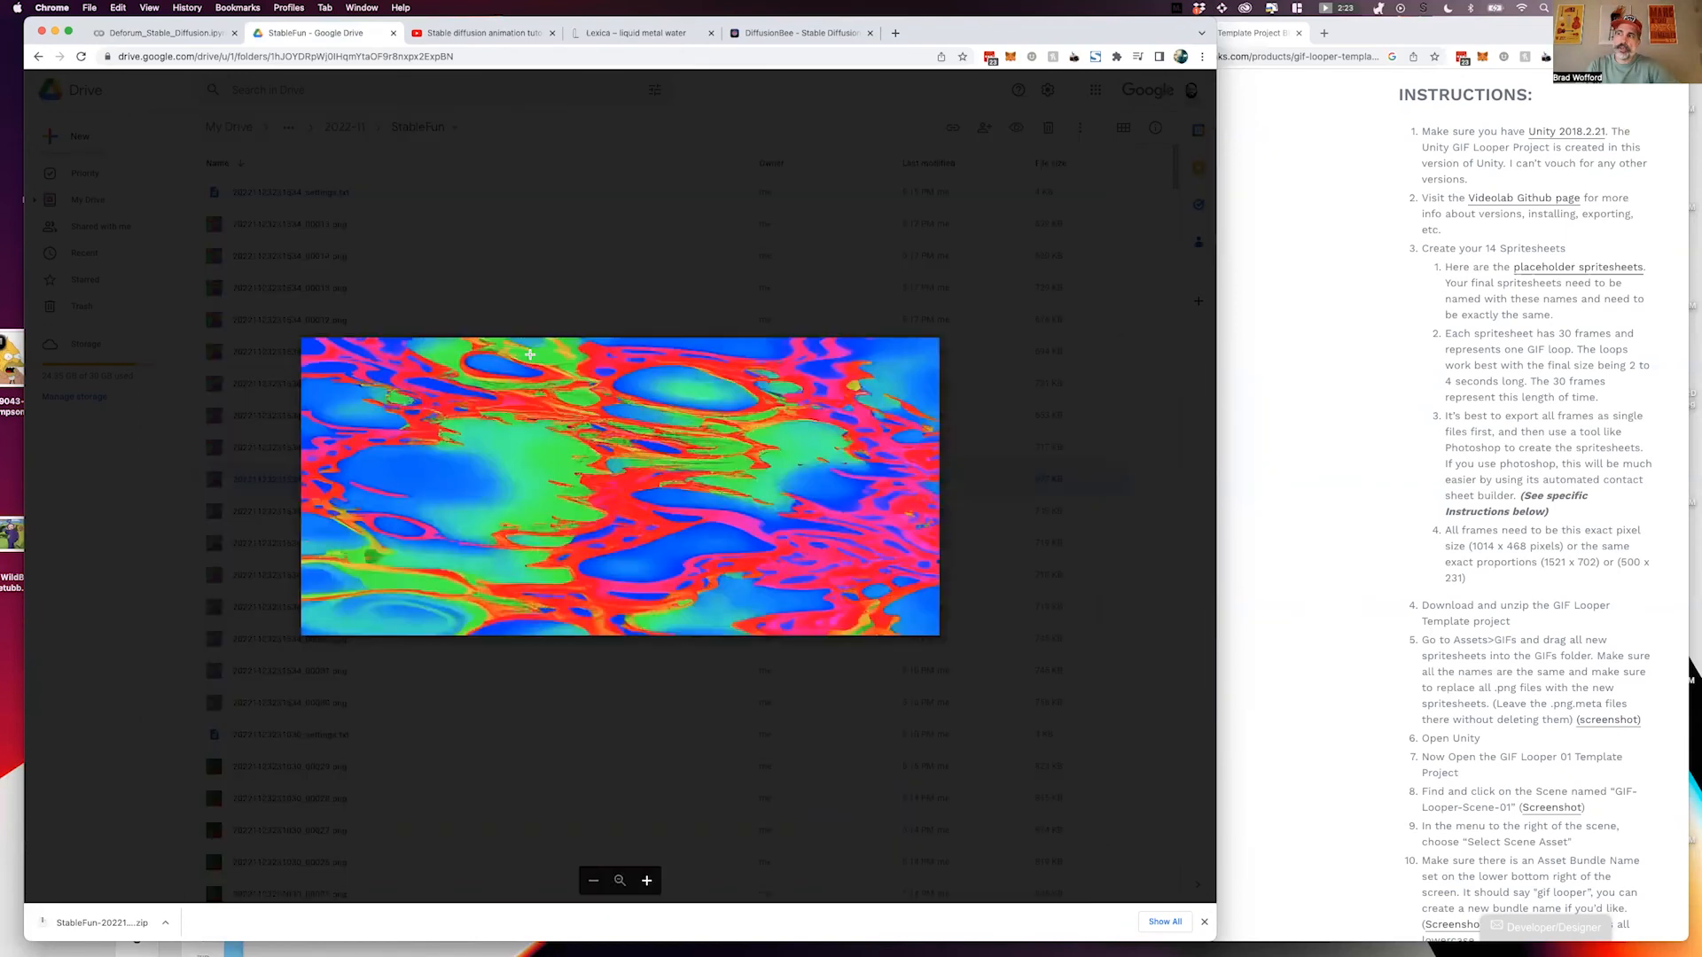
{"action": "key", "text": "Right"}
{"action": "key", "text": "Right"}
{"action": "key", "text": "Right"}
{"action": "key", "text": "Right"}
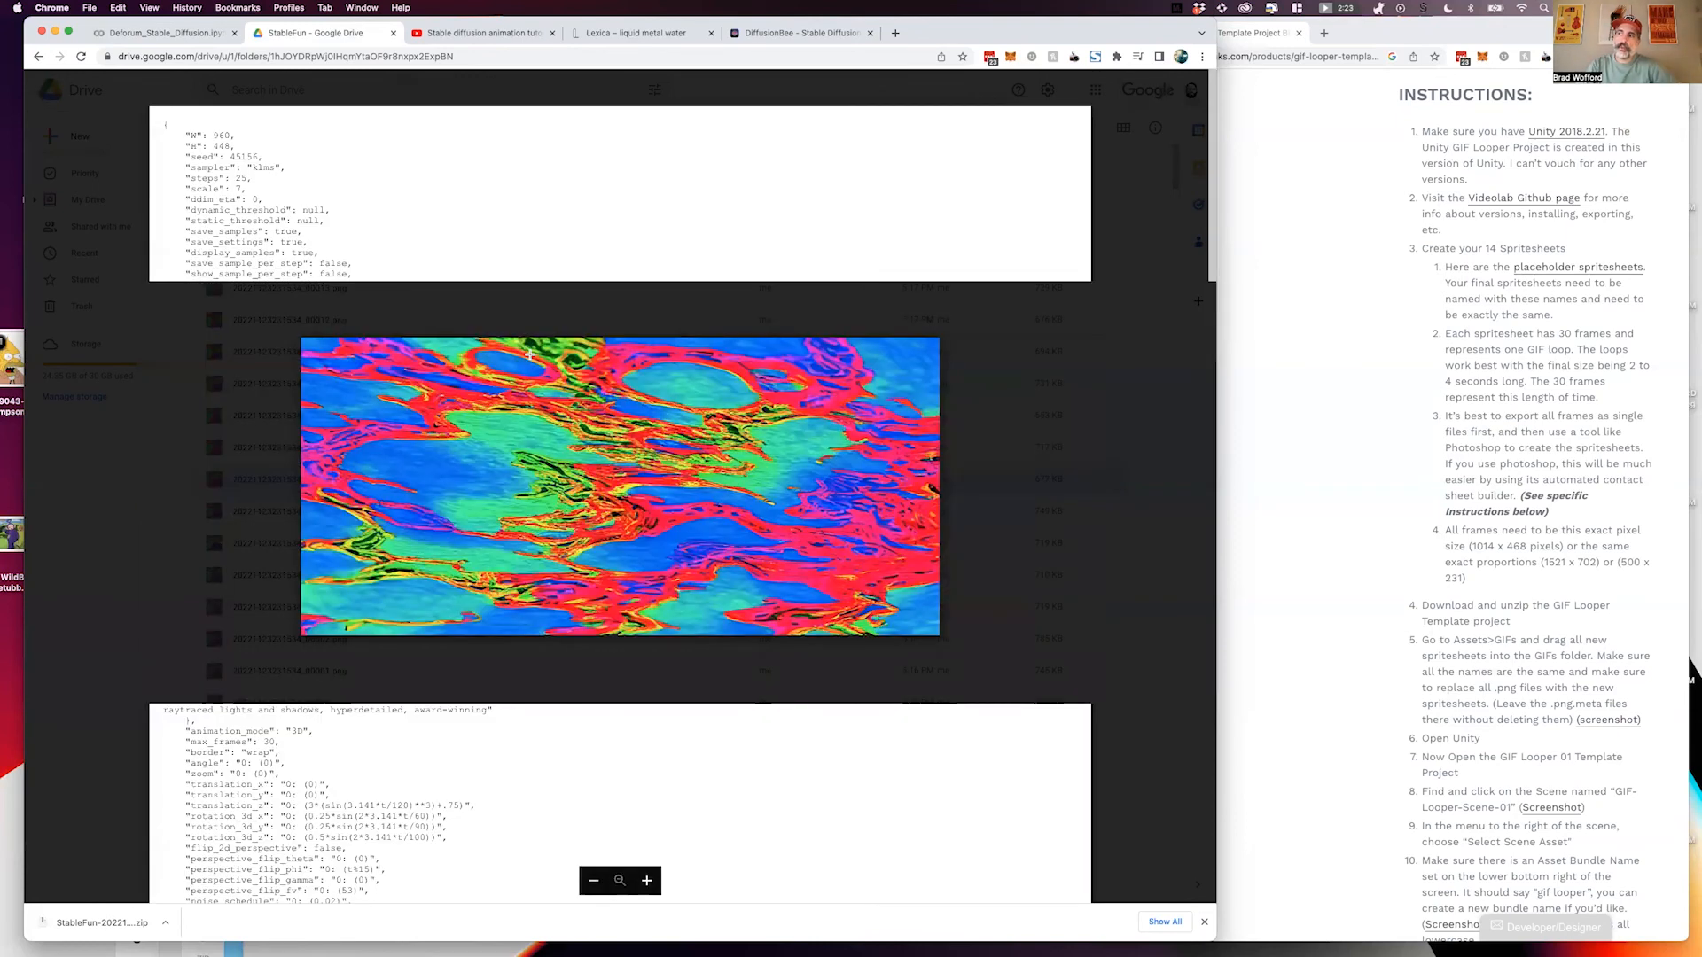
{"action": "key", "text": "Right"}
{"action": "key", "text": "Right"}
{"action": "key", "text": "Right"}
{"action": "key", "text": "Right"}
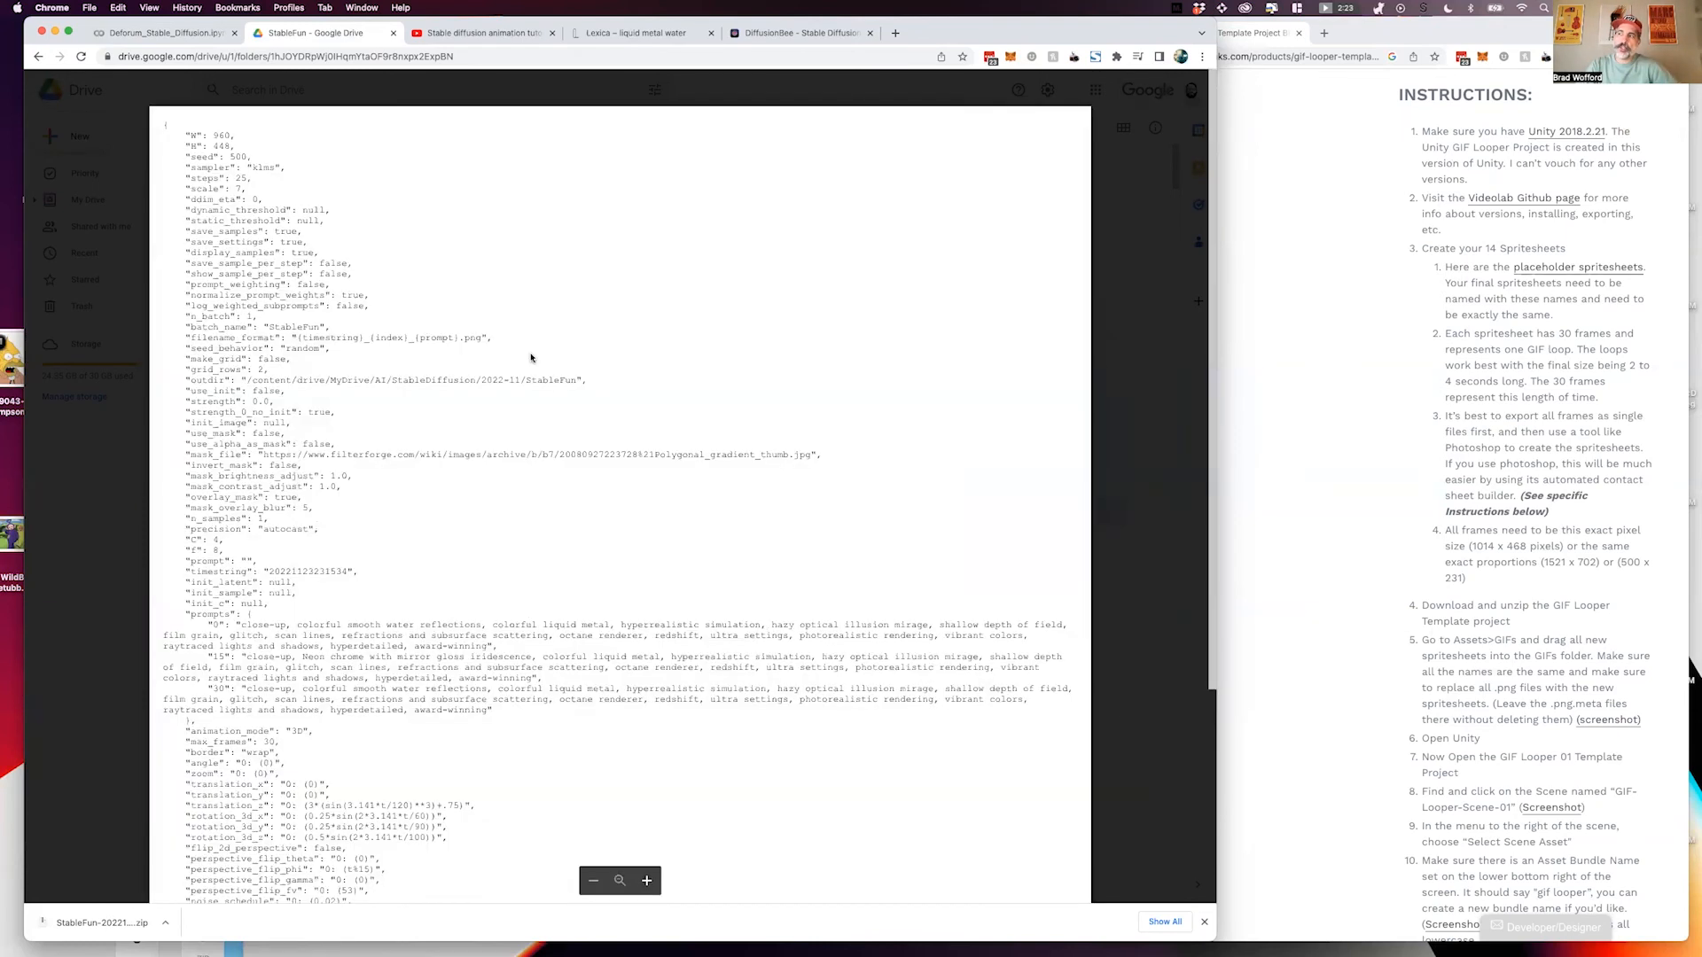
{"action": "key", "text": "Right"}
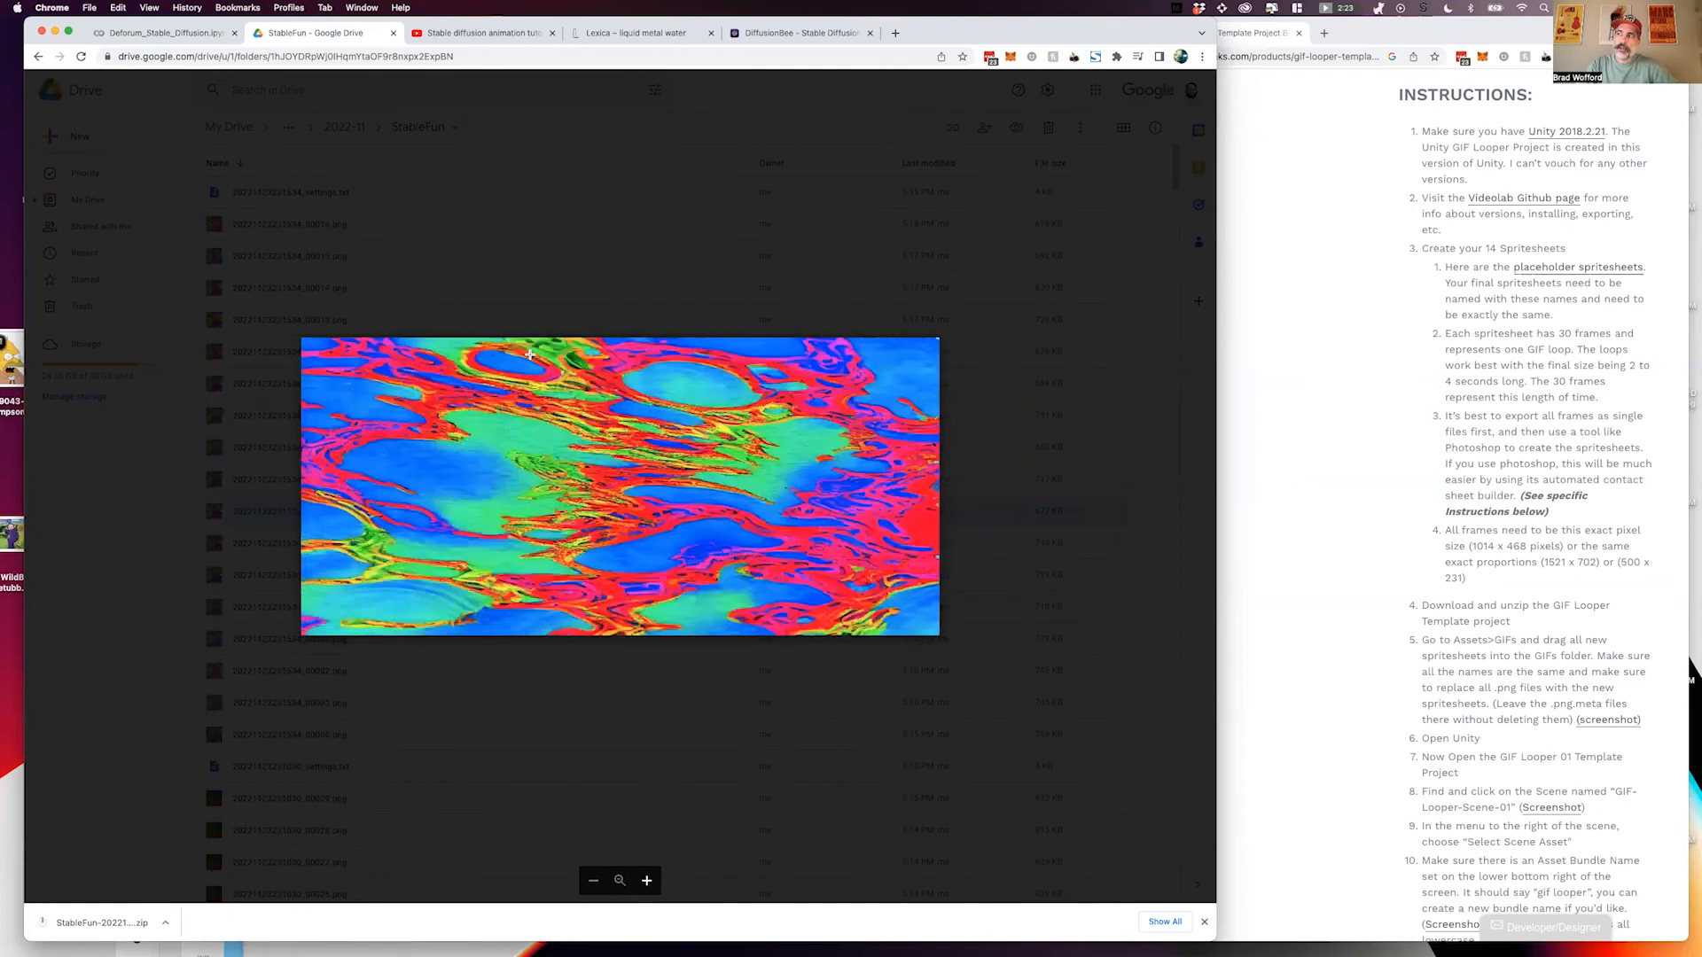
{"action": "key", "text": "Right"}
{"action": "key", "text": "Right"}
{"action": "key", "text": "Right"}
{"action": "key", "text": "Right"}
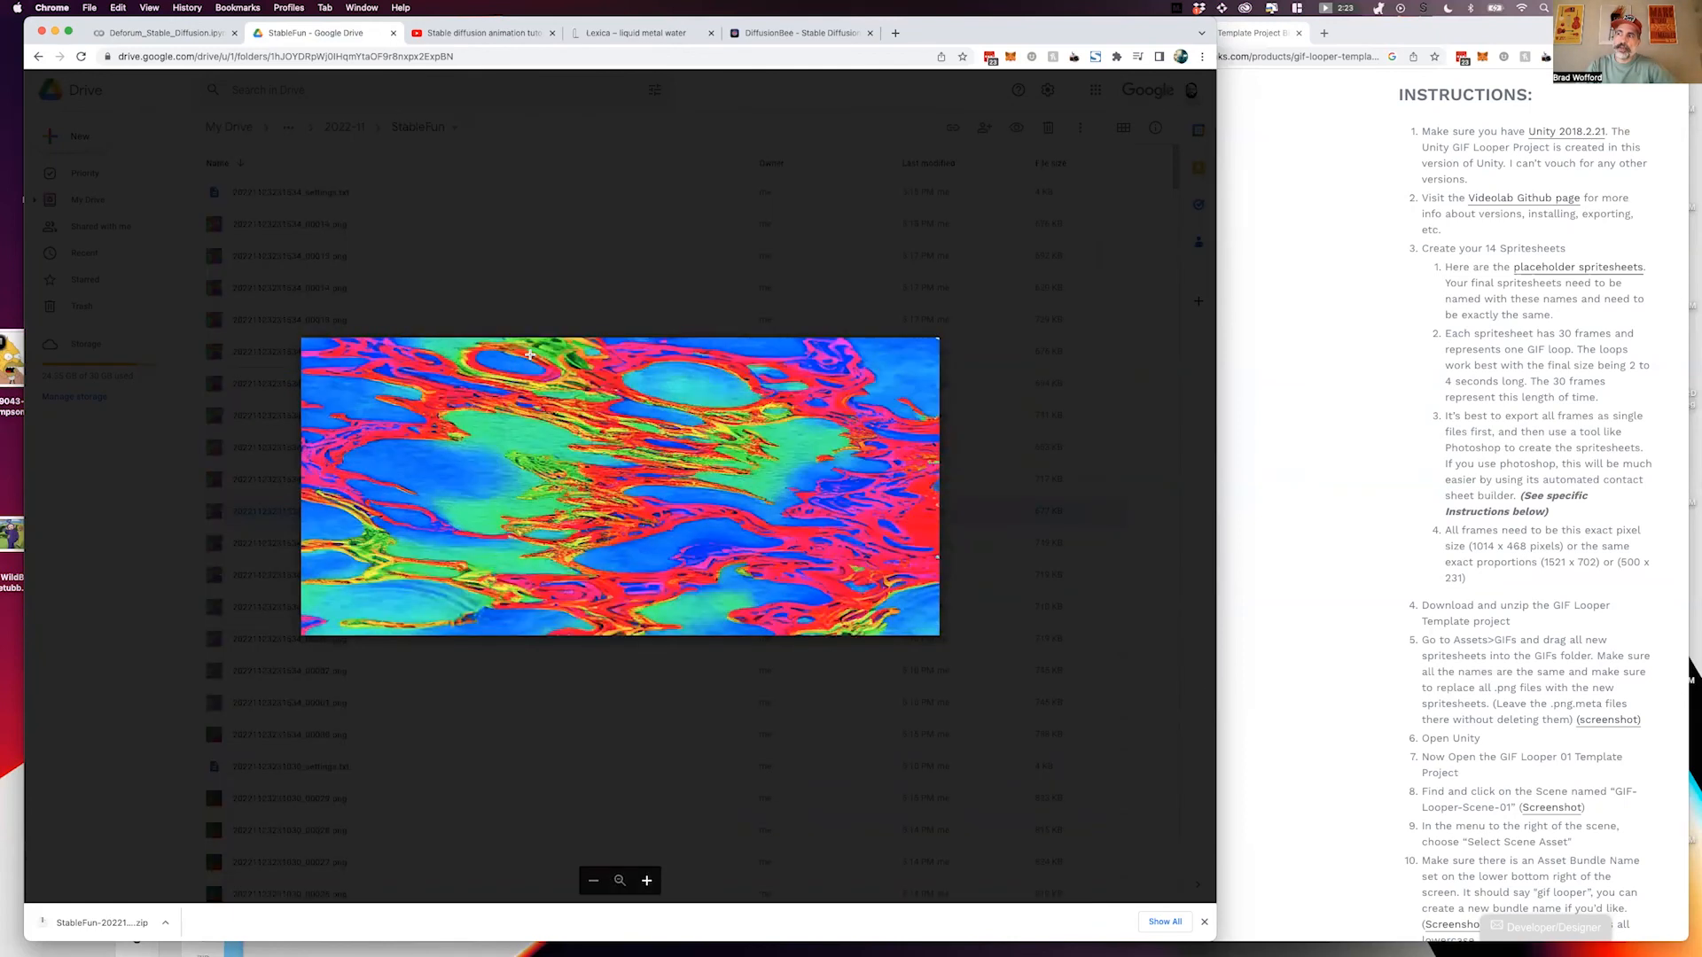
{"action": "key", "text": "Escape"}
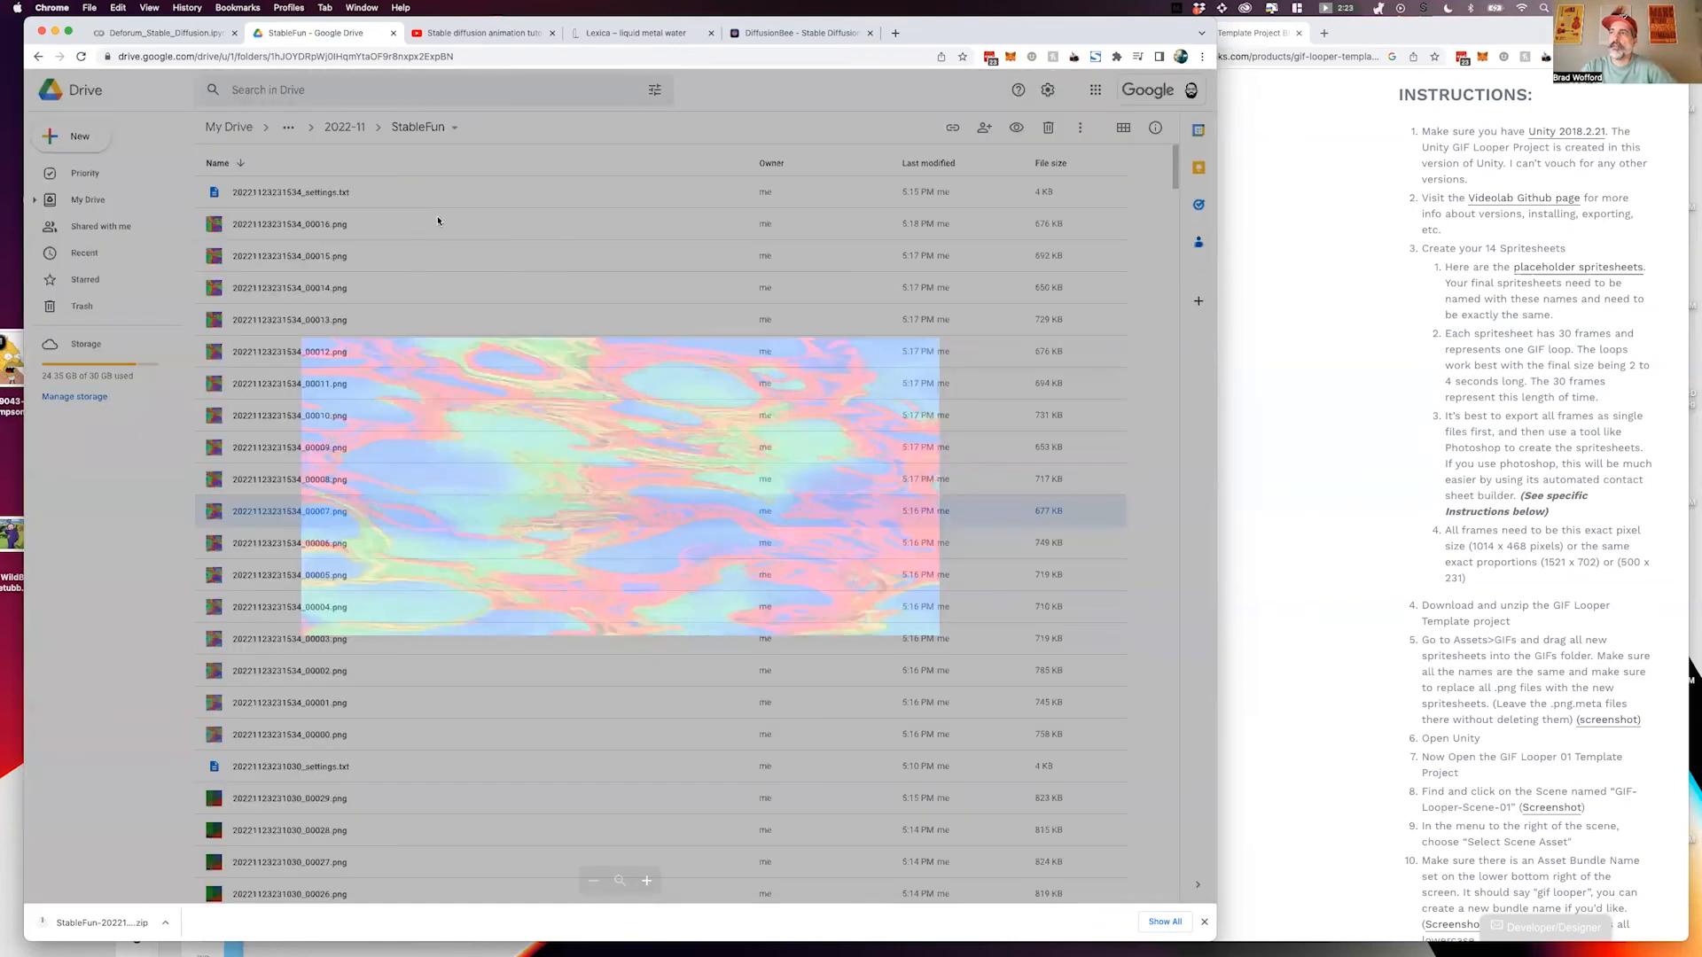
{"action": "double_click", "coordinate": [443, 255]}
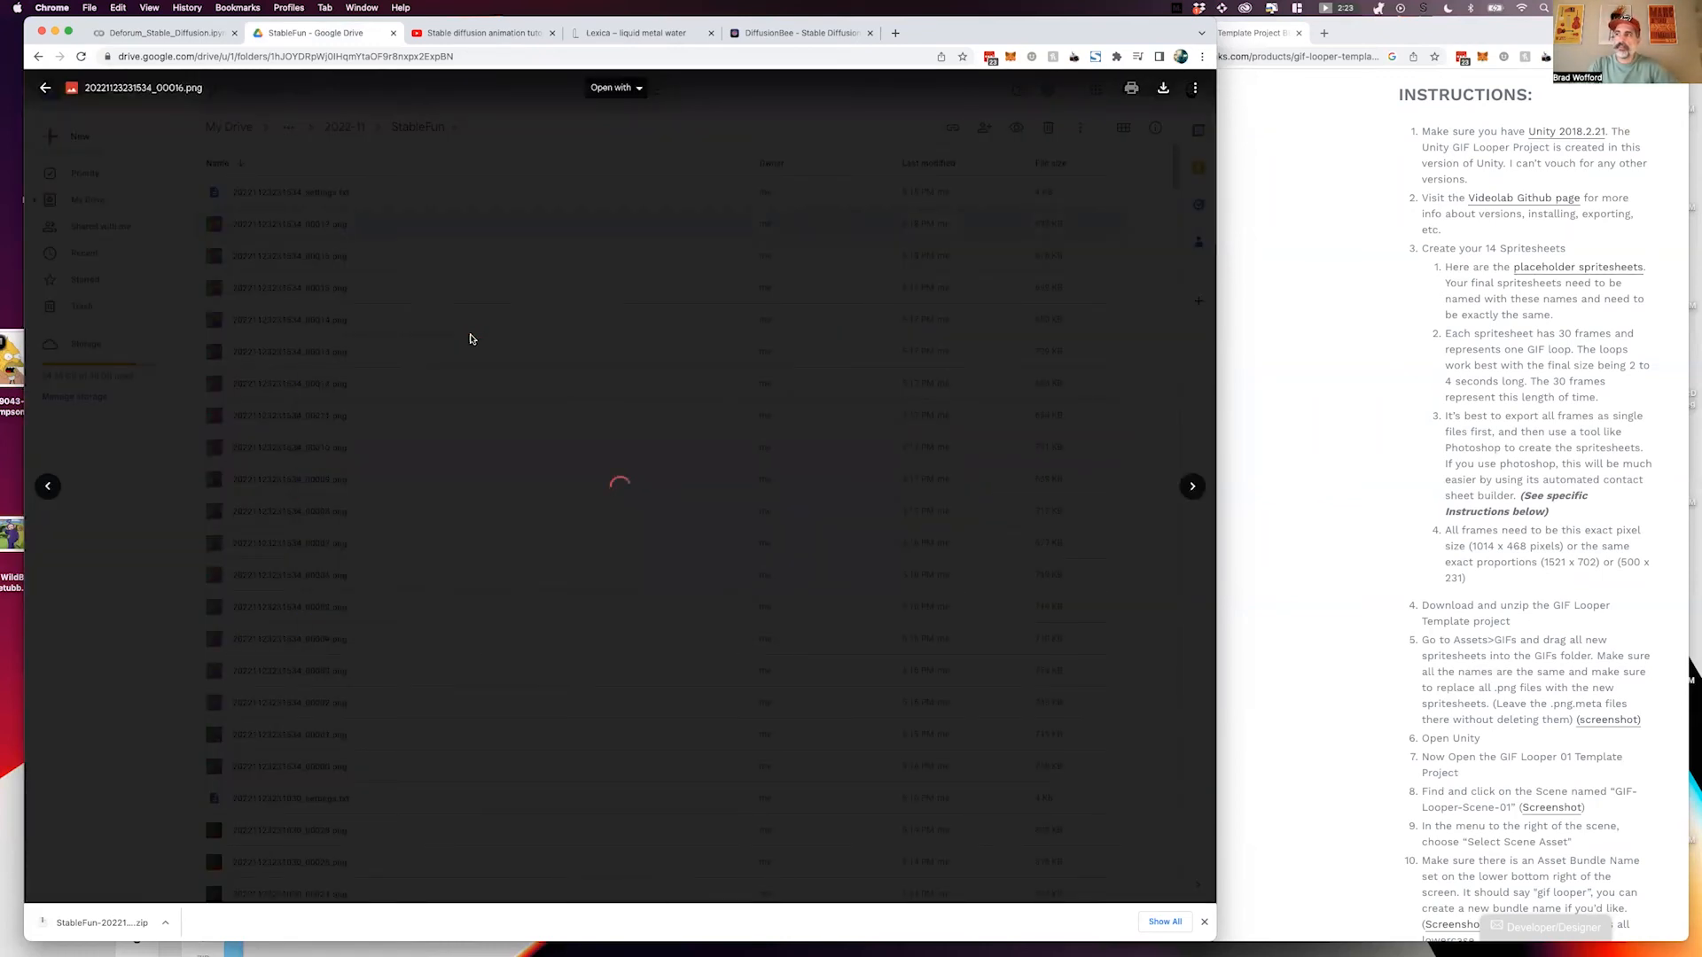
{"action": "key", "text": "Right"}
{"action": "key", "text": "Right"}
{"action": "key", "text": "Right"}
{"action": "key", "text": "Right"}
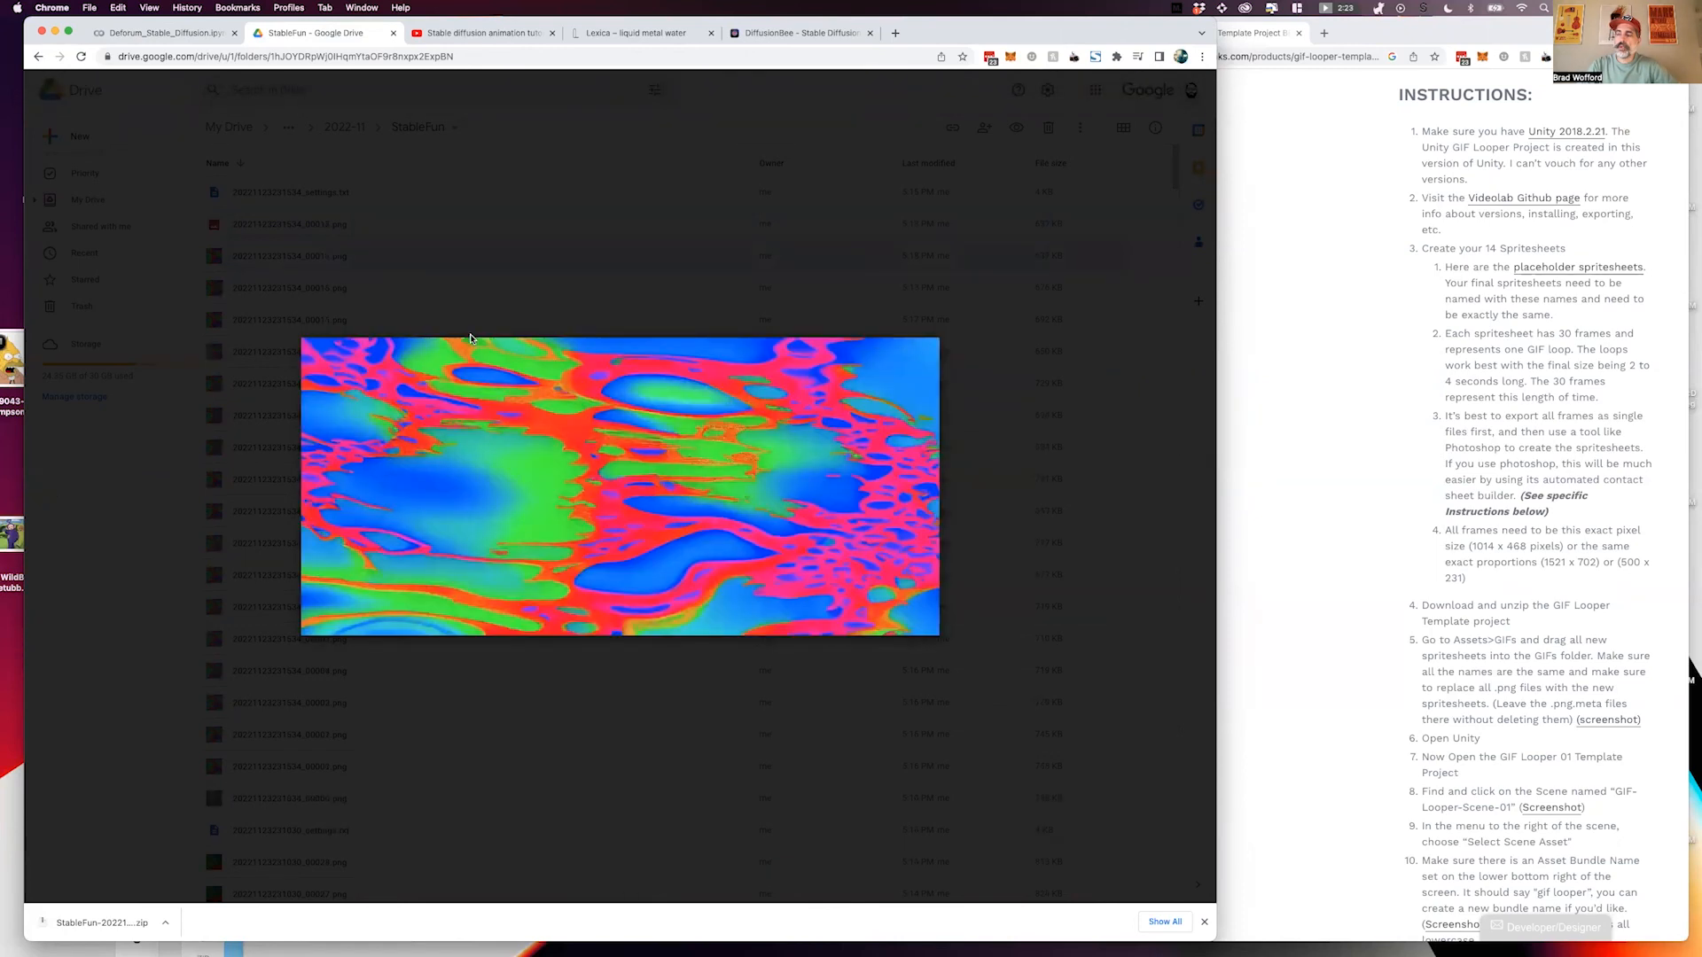
{"action": "key", "text": "Right"}
{"action": "key", "text": "Right"}
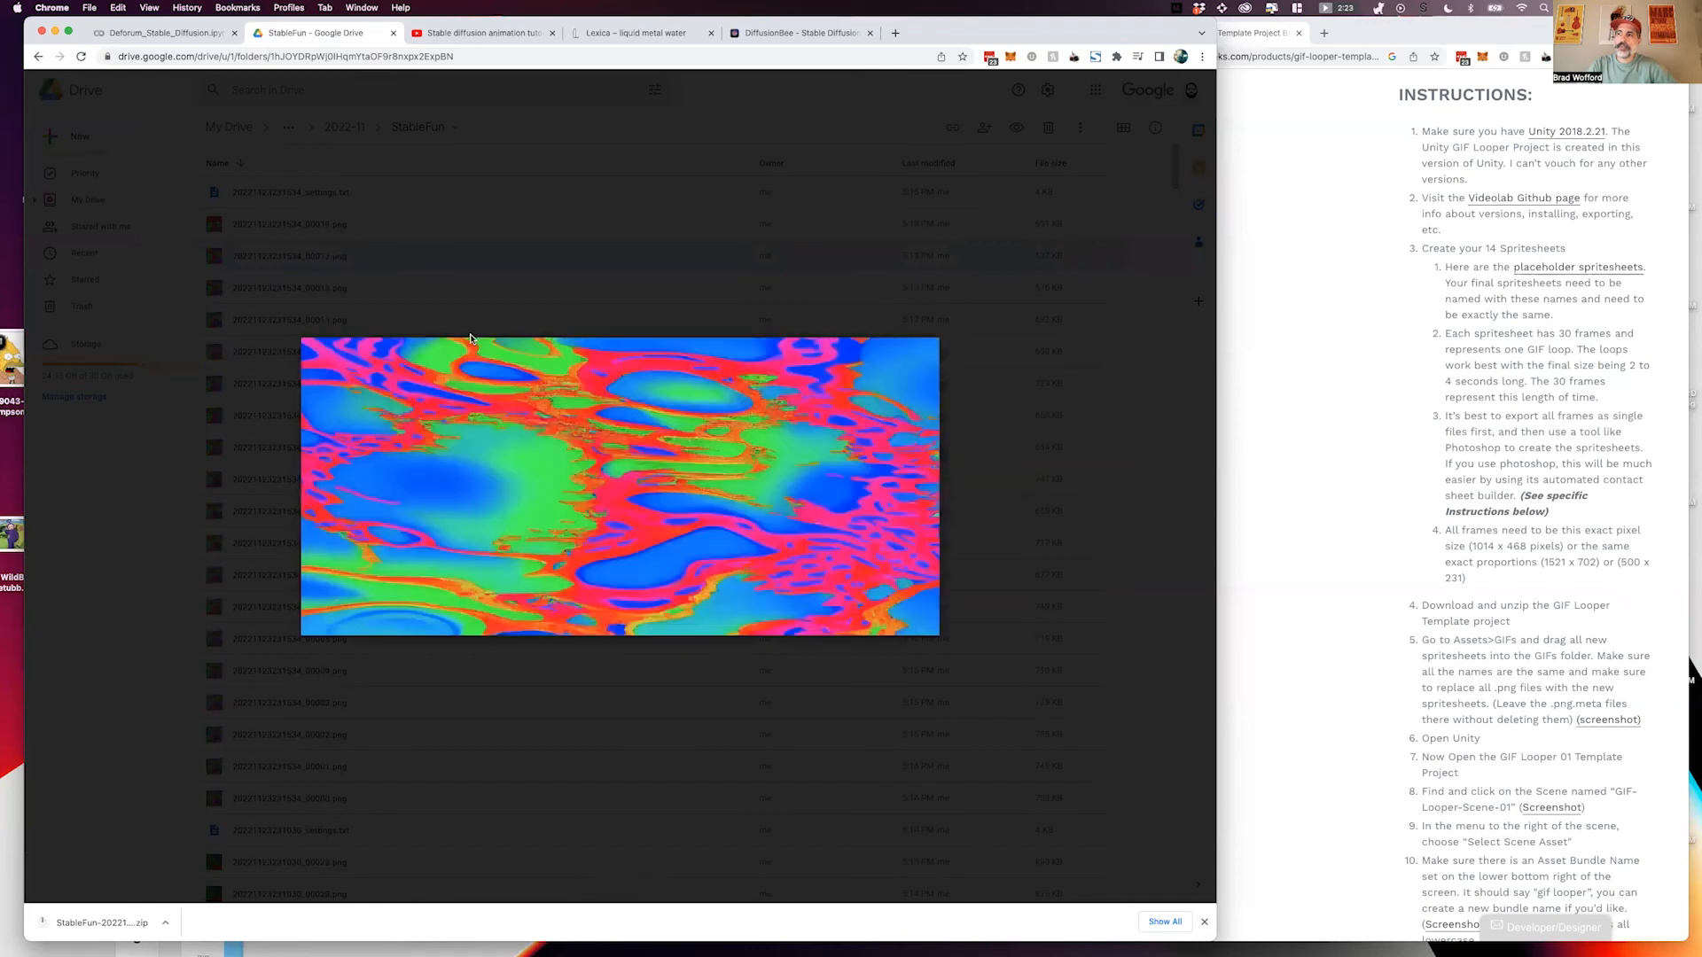
{"action": "key", "text": "Right"}
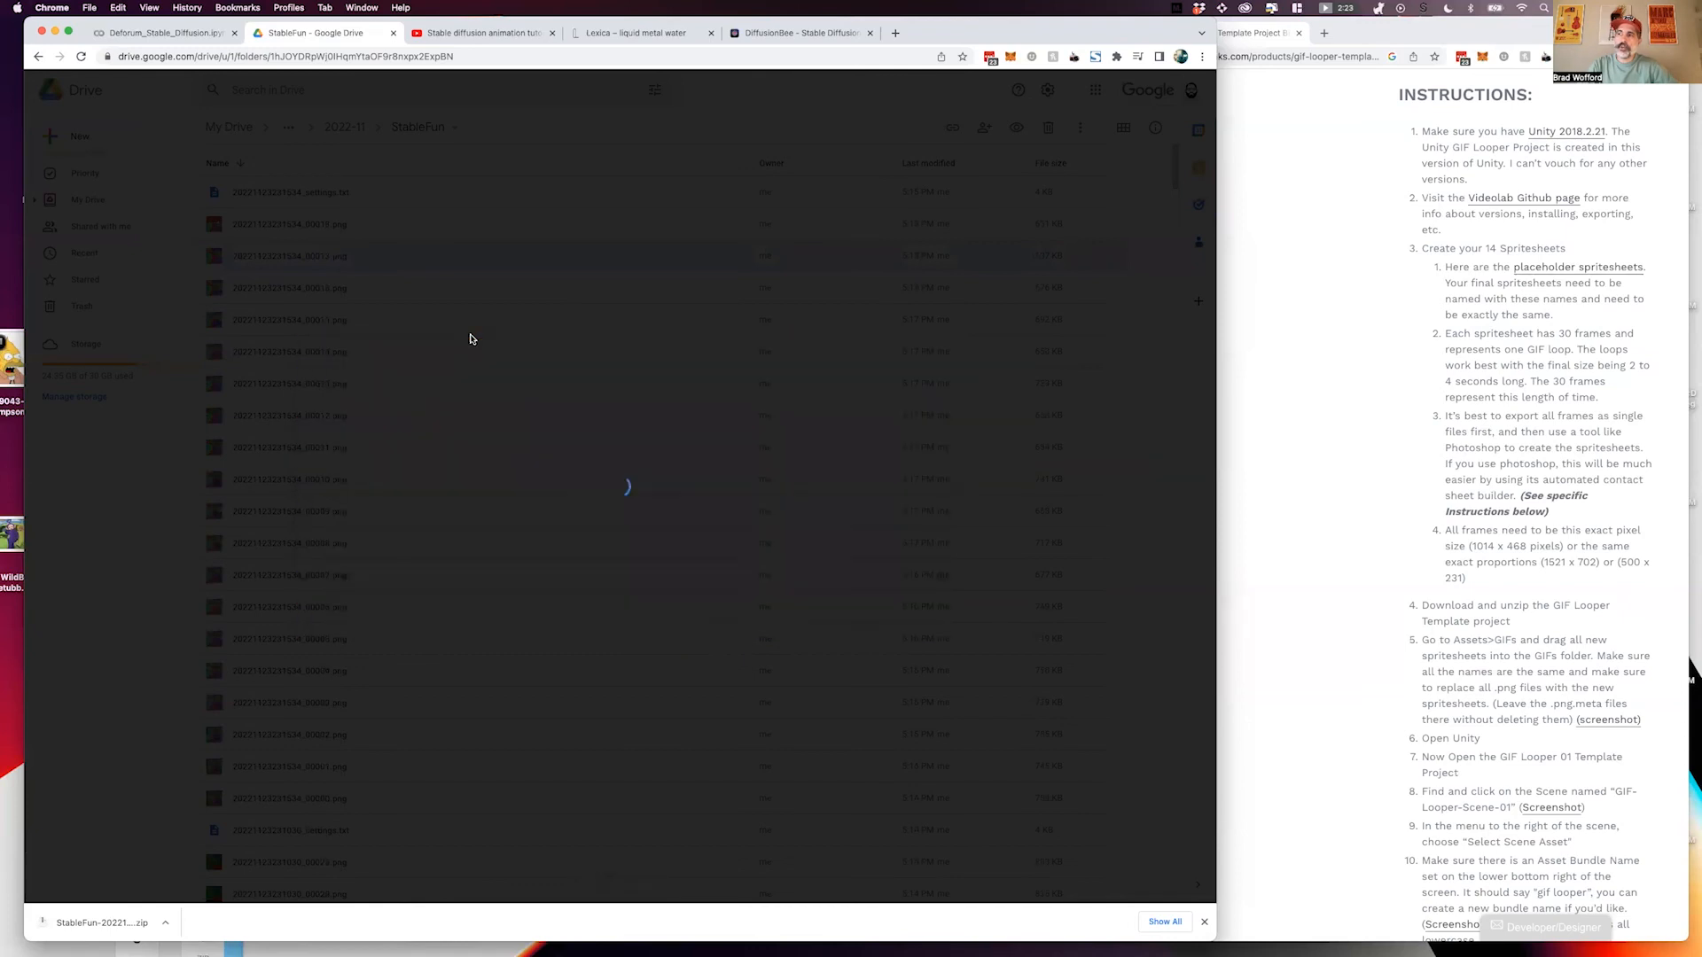
{"action": "key", "text": "Right"}
{"action": "key", "text": "Right"}
{"action": "key", "text": "Right"}
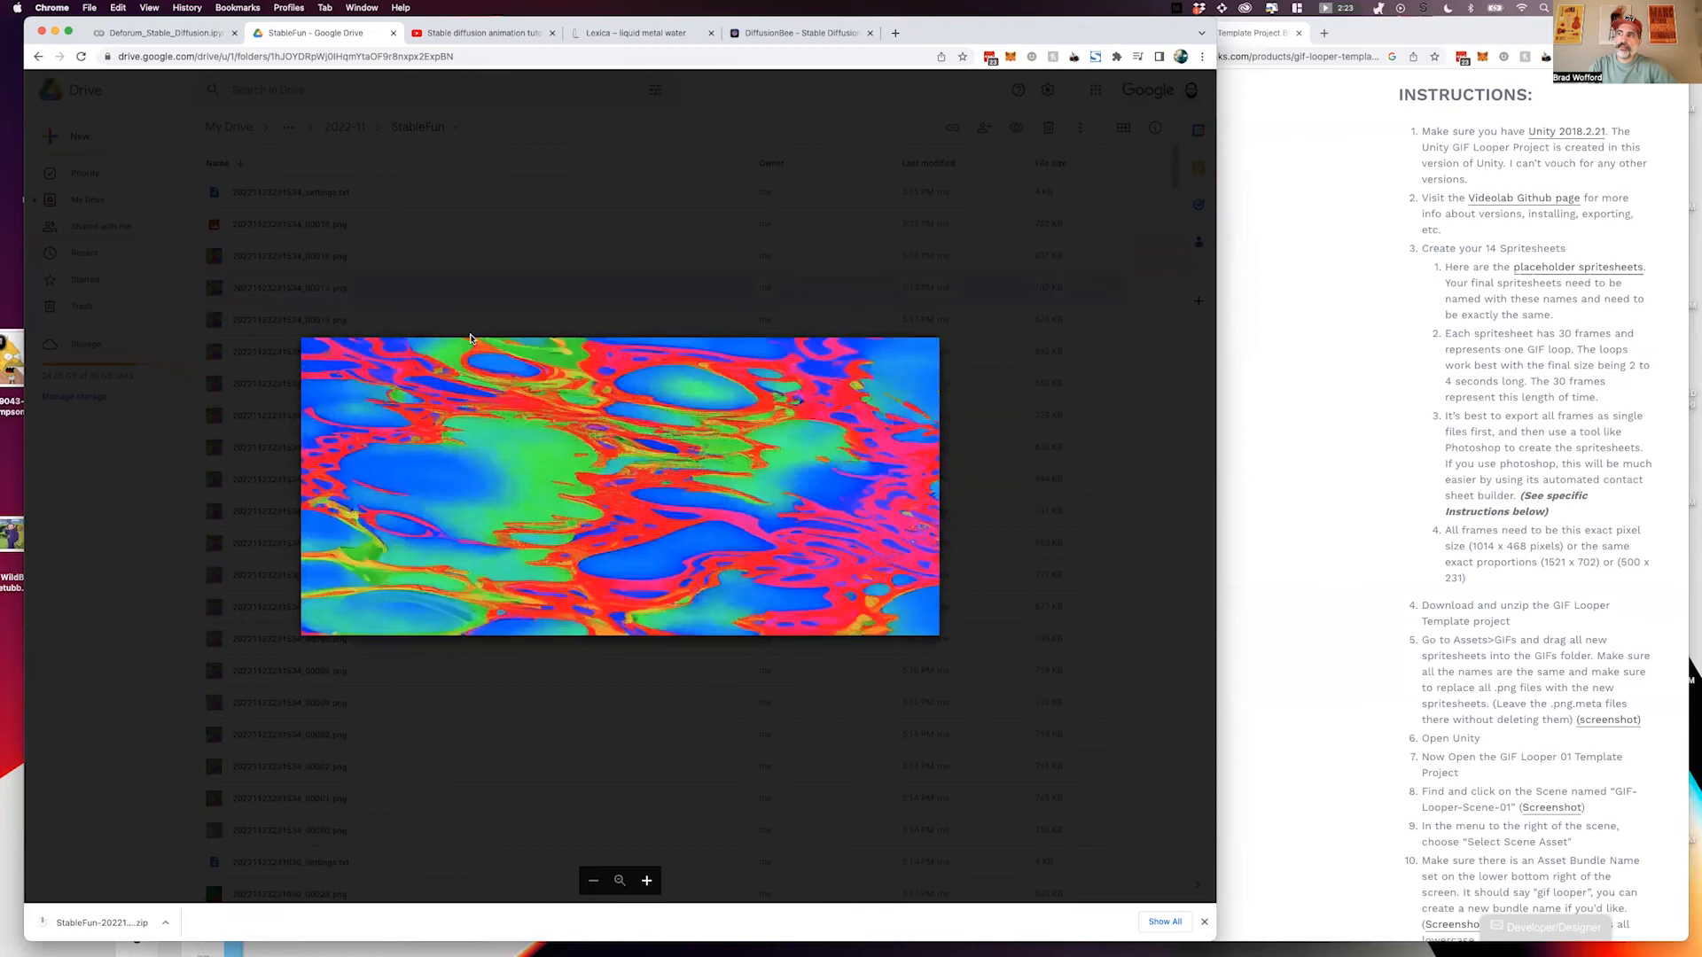
{"action": "key", "text": "Right"}
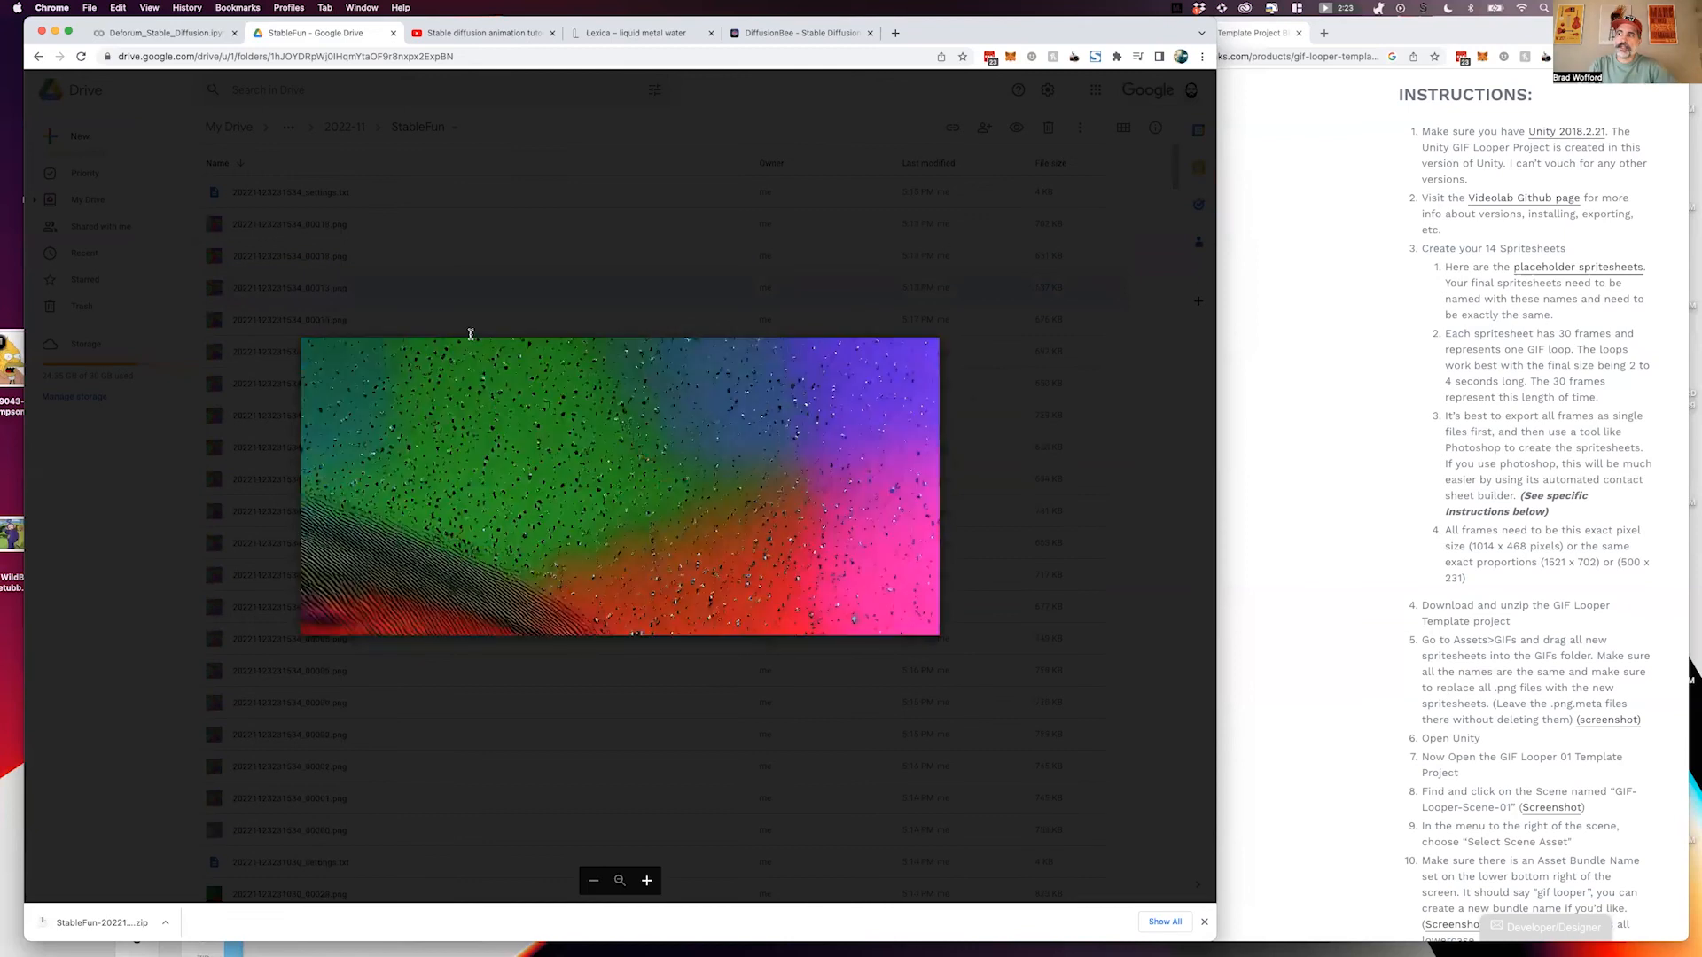
{"action": "key", "text": "Right"}
{"action": "key", "text": "Right"}
{"action": "key", "text": "Right"}
{"action": "key", "text": "Right"}
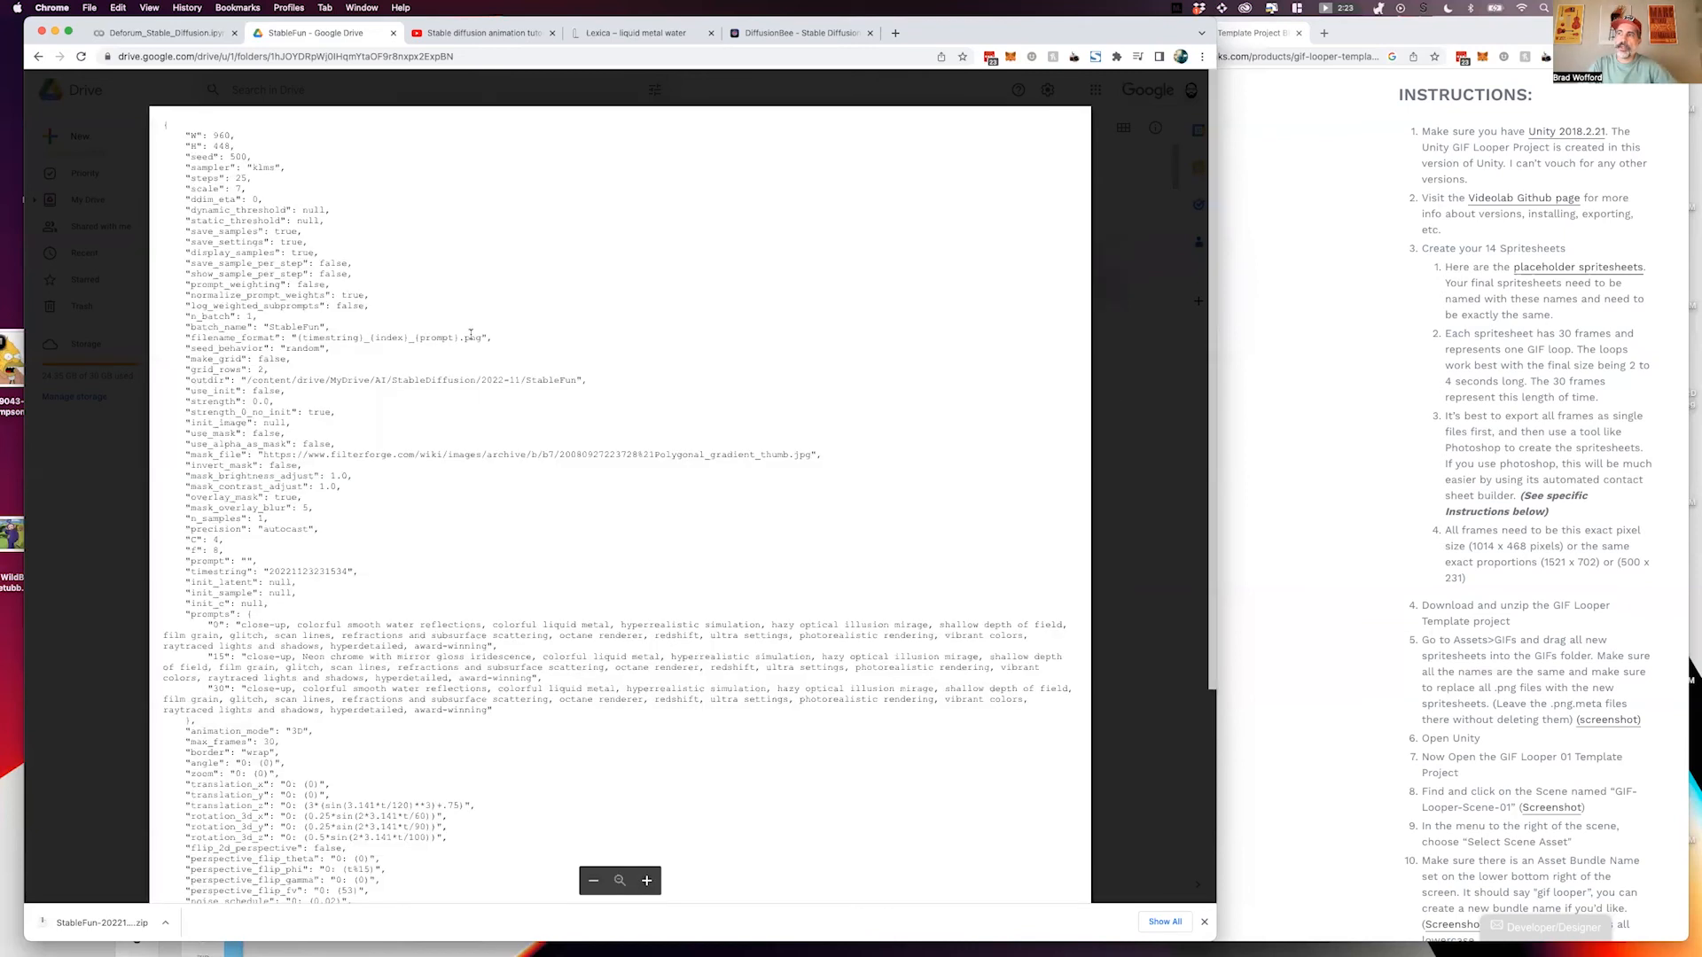
{"action": "key", "text": "Right"}
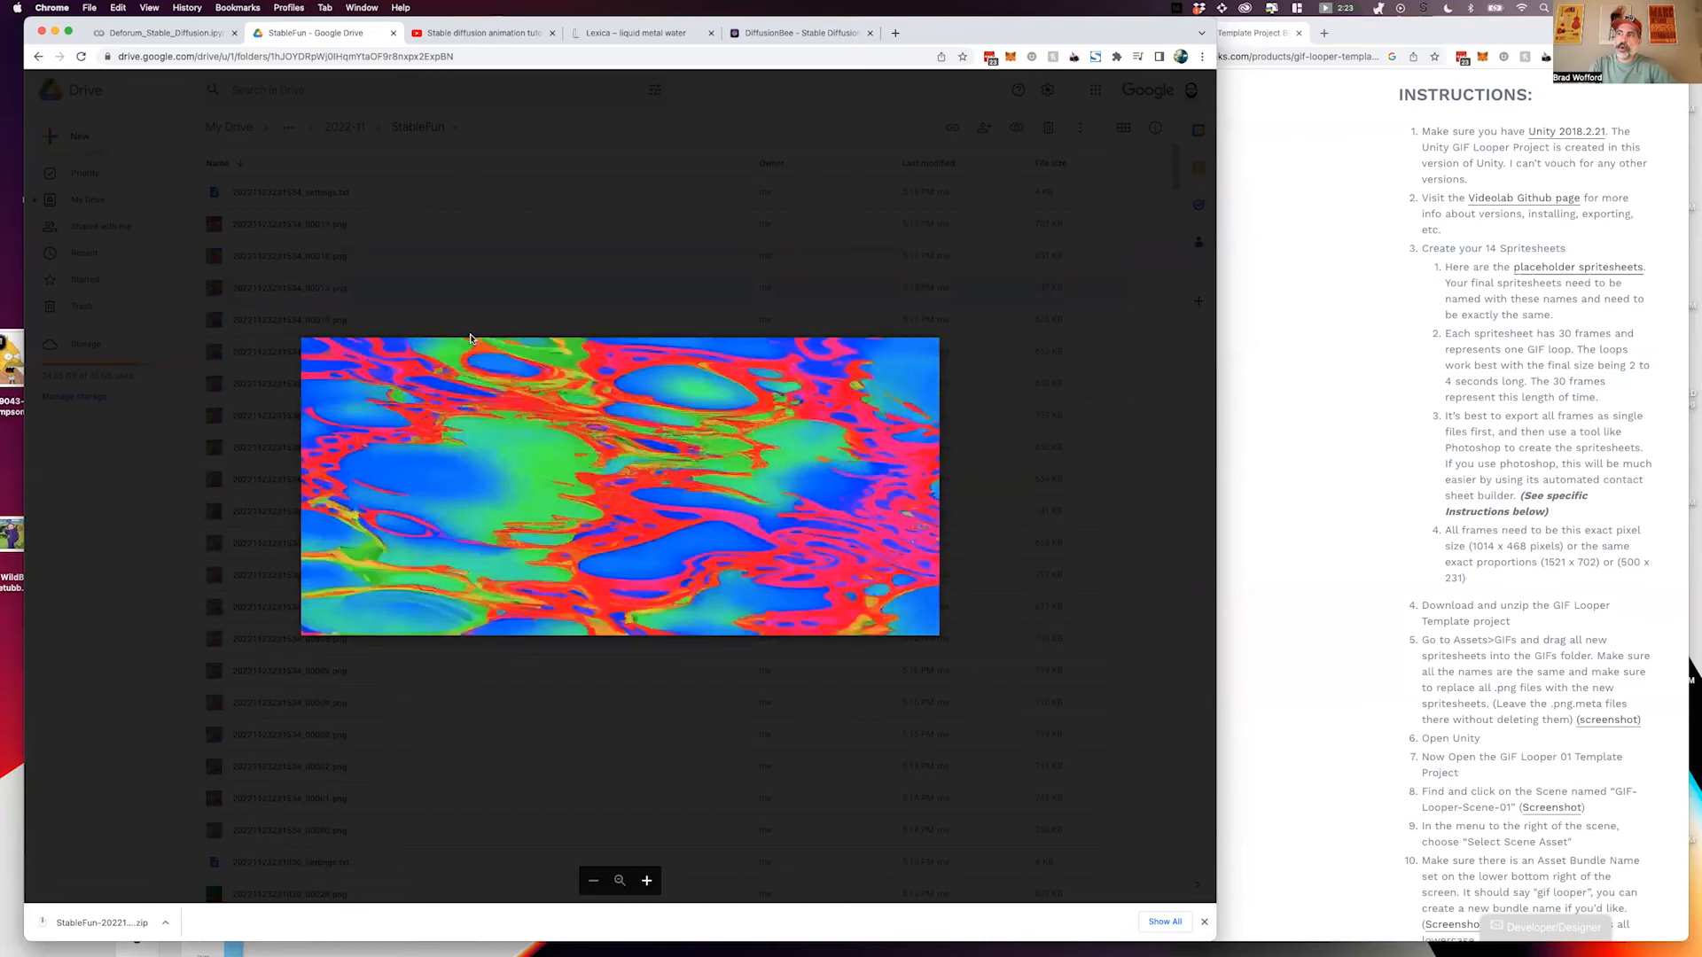
{"action": "key", "text": "Right"}
{"action": "key", "text": "Right"}
{"action": "key", "text": "Right"}
{"action": "key", "text": "Right"}
{"action": "key", "text": "Right"}
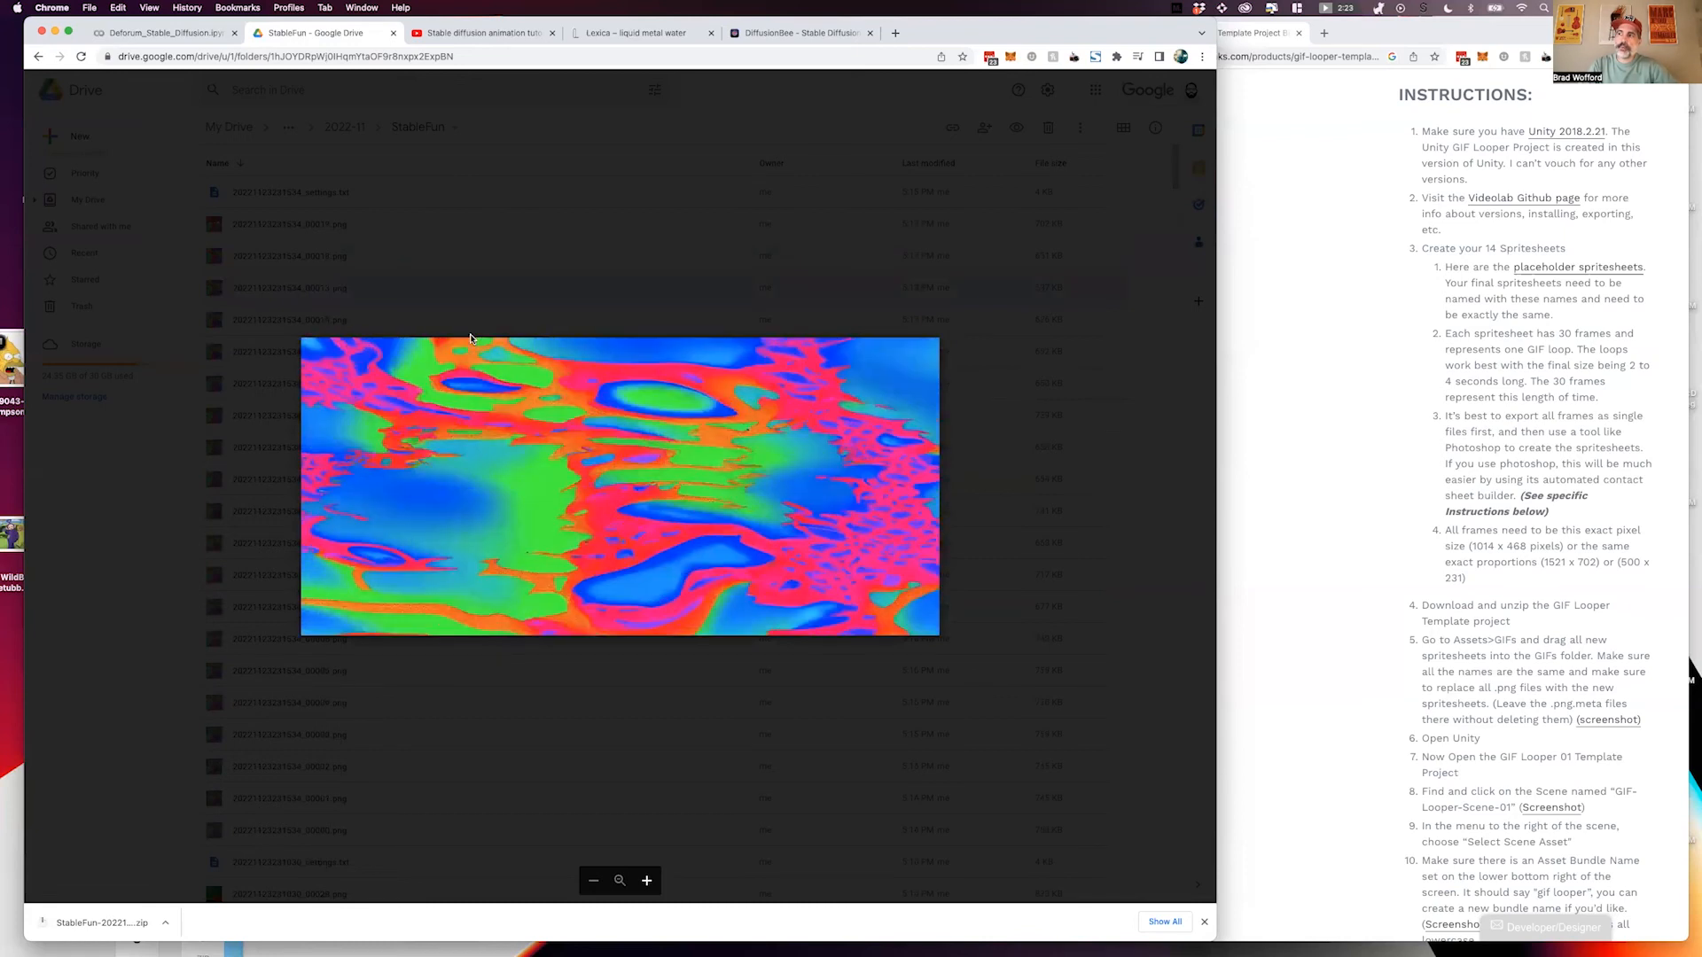
{"action": "key", "text": "Right"}
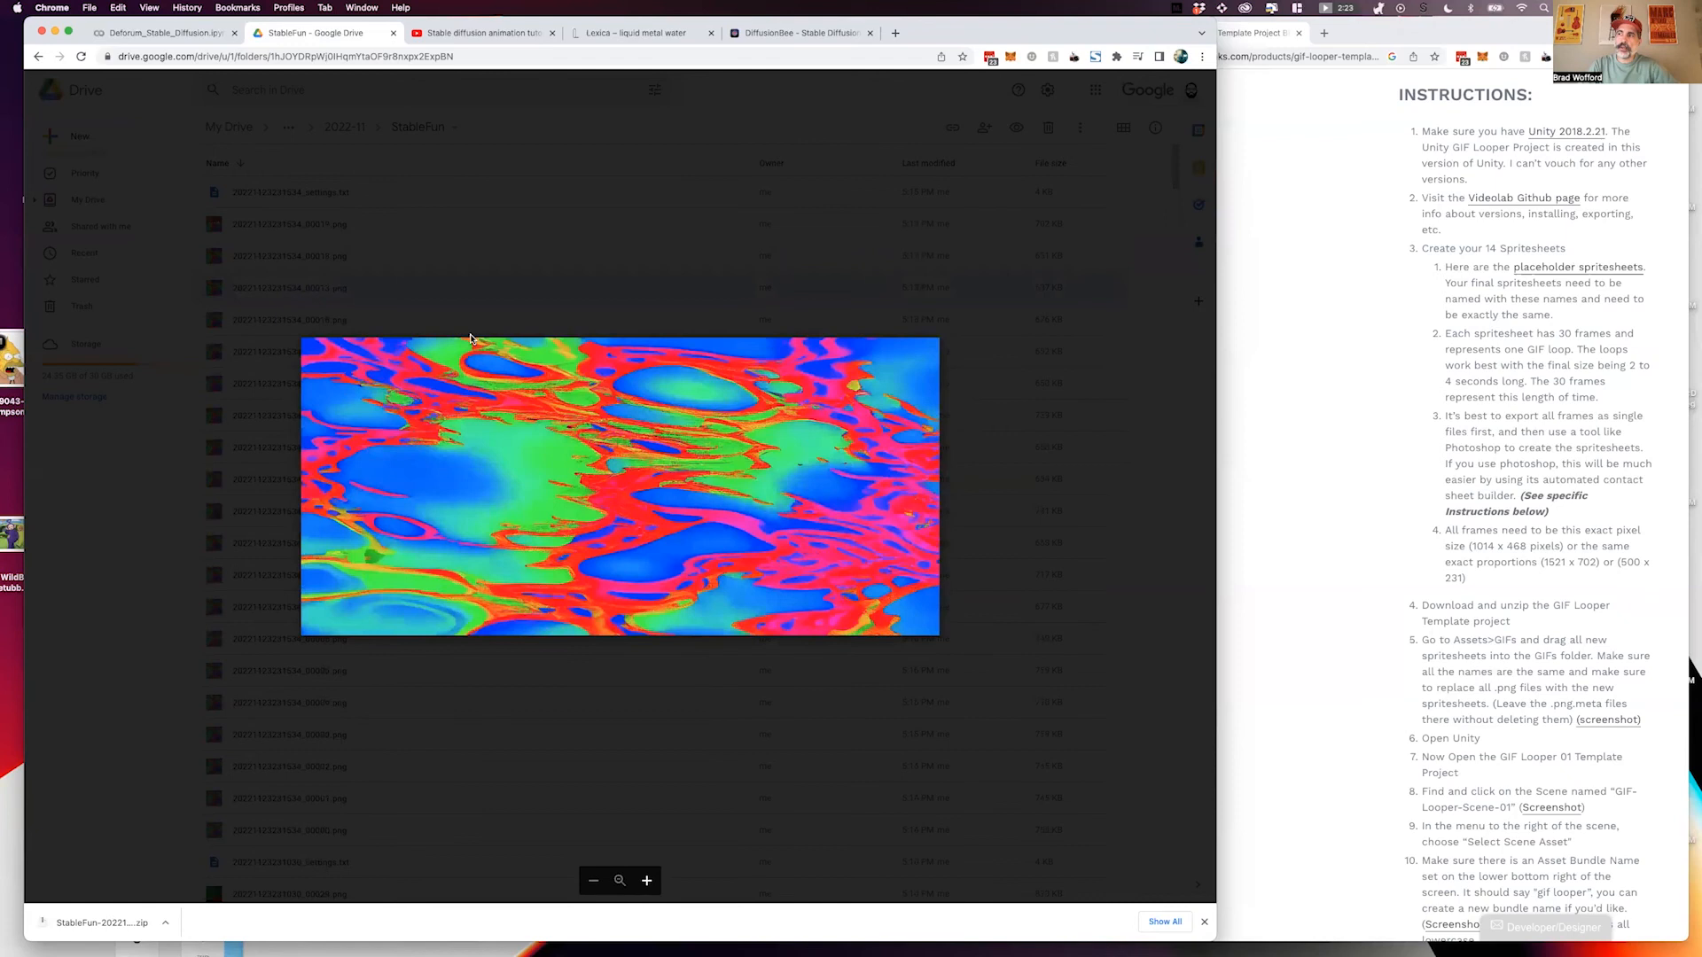
{"action": "key", "text": "Right"}
{"action": "key", "text": "Right"}
{"action": "key", "text": "Right"}
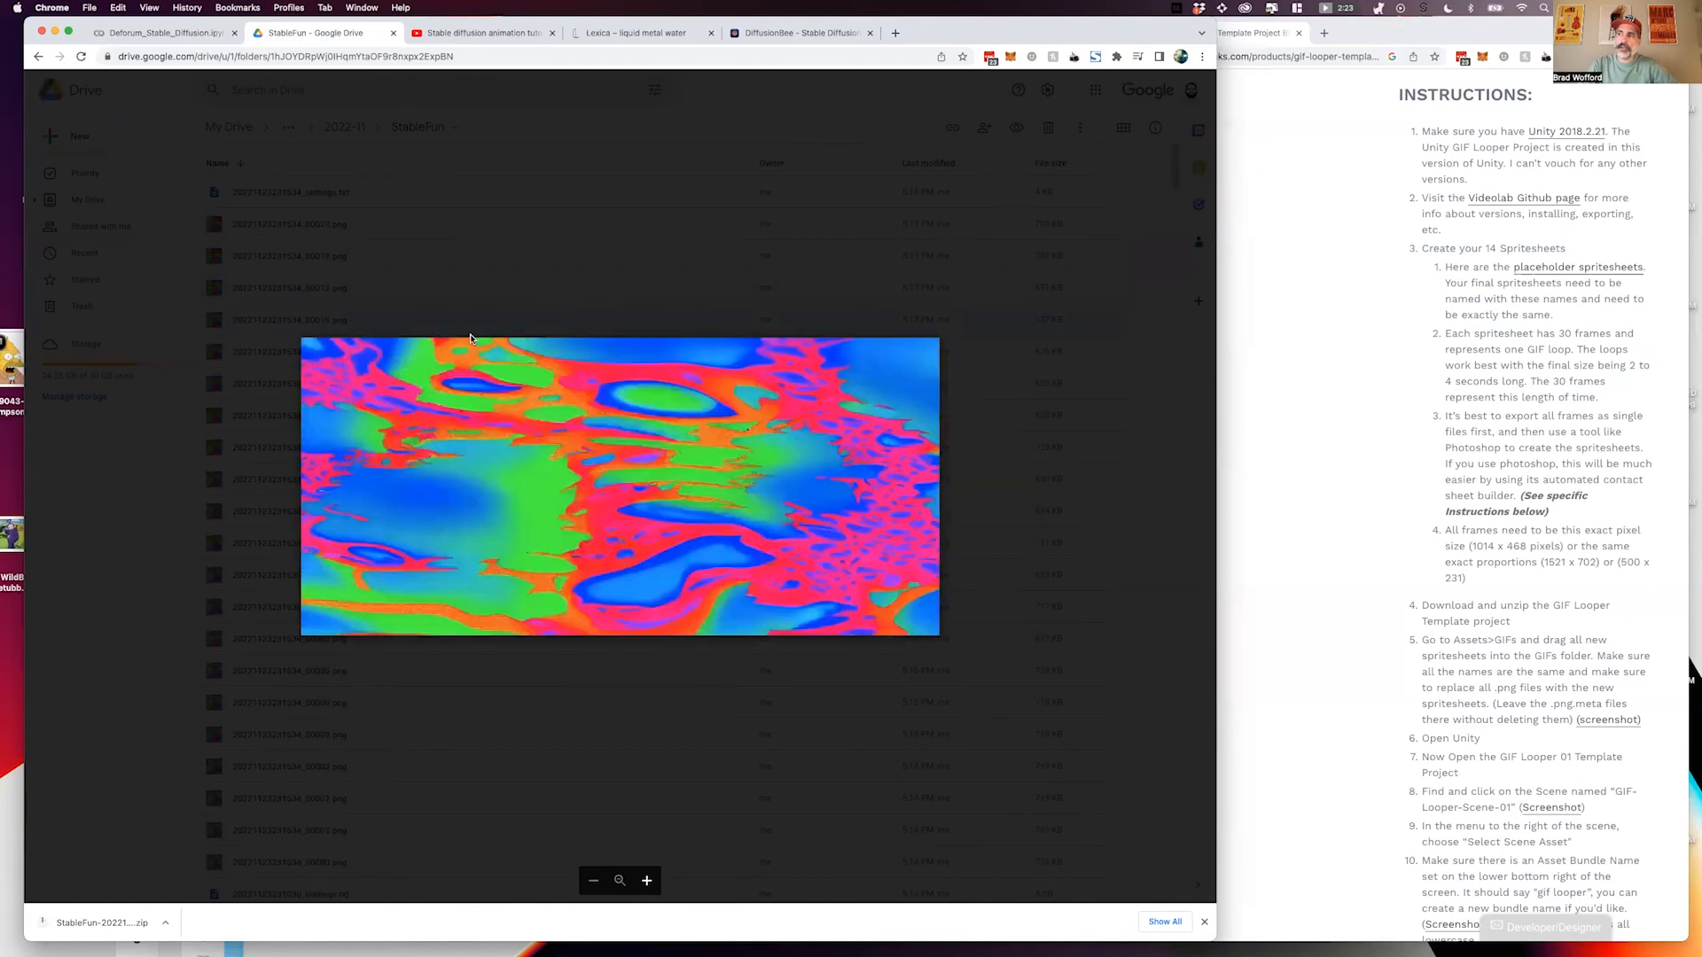
{"action": "key", "text": "Right"}
{"action": "key", "text": "Right"}
{"action": "key", "text": "Right"}
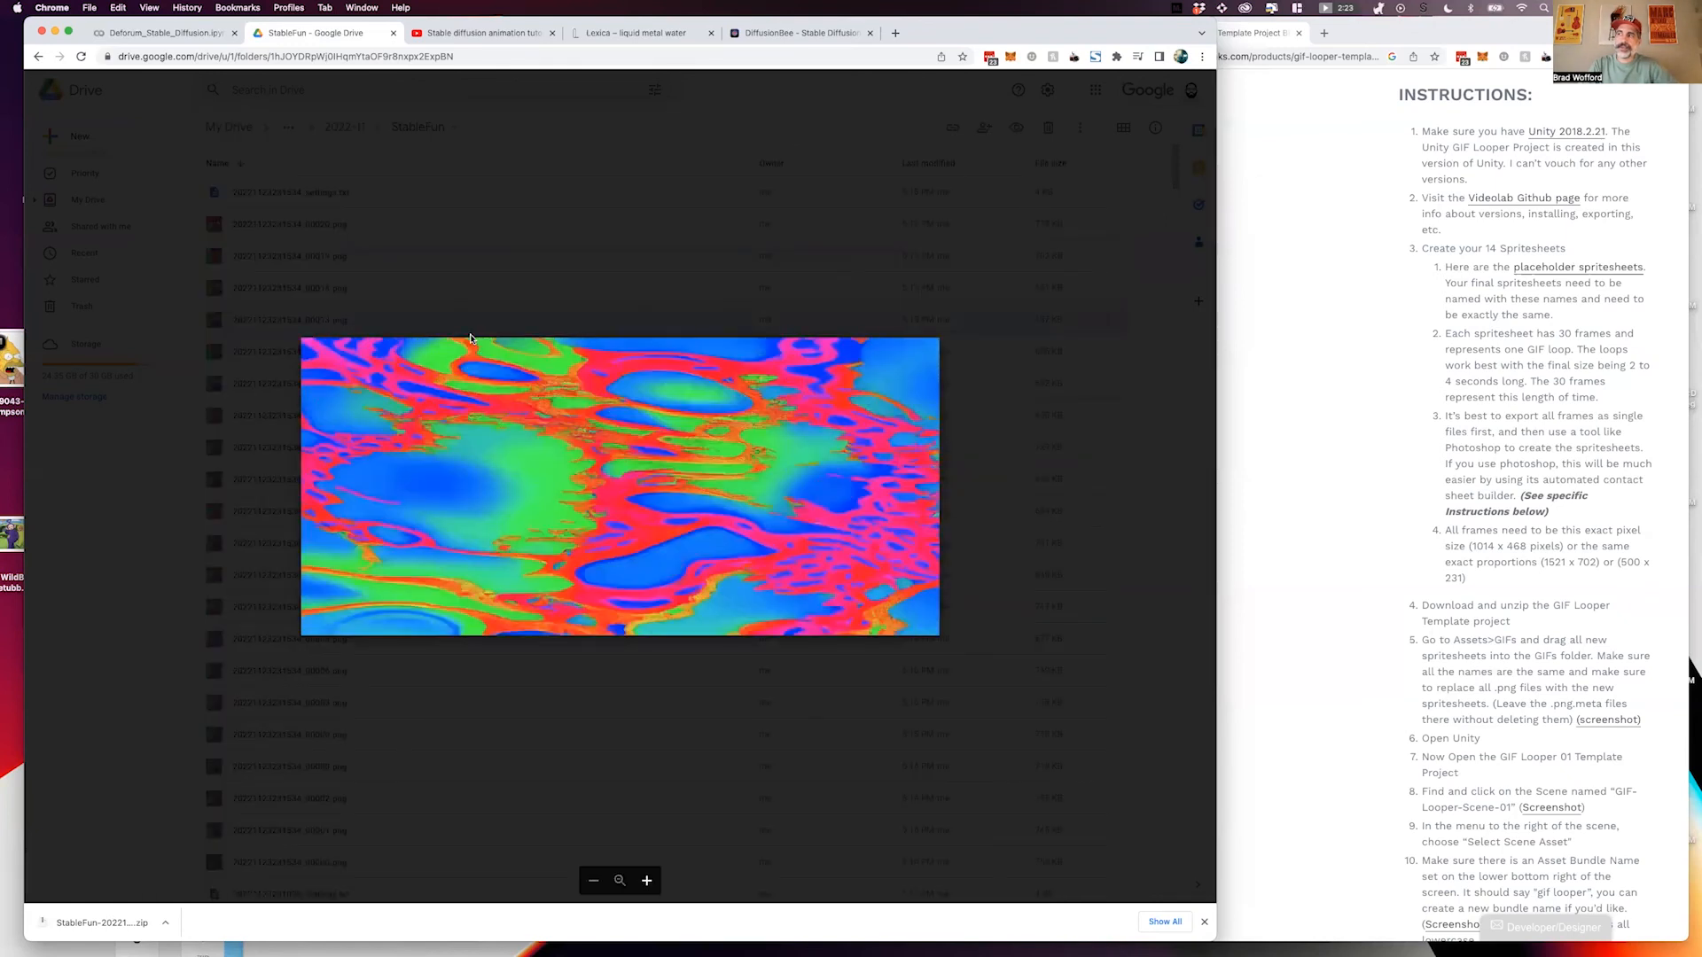
{"action": "key", "text": "Right"}
{"action": "key", "text": "Right"}
{"action": "key", "text": "Right"}
{"action": "key", "text": "Right"}
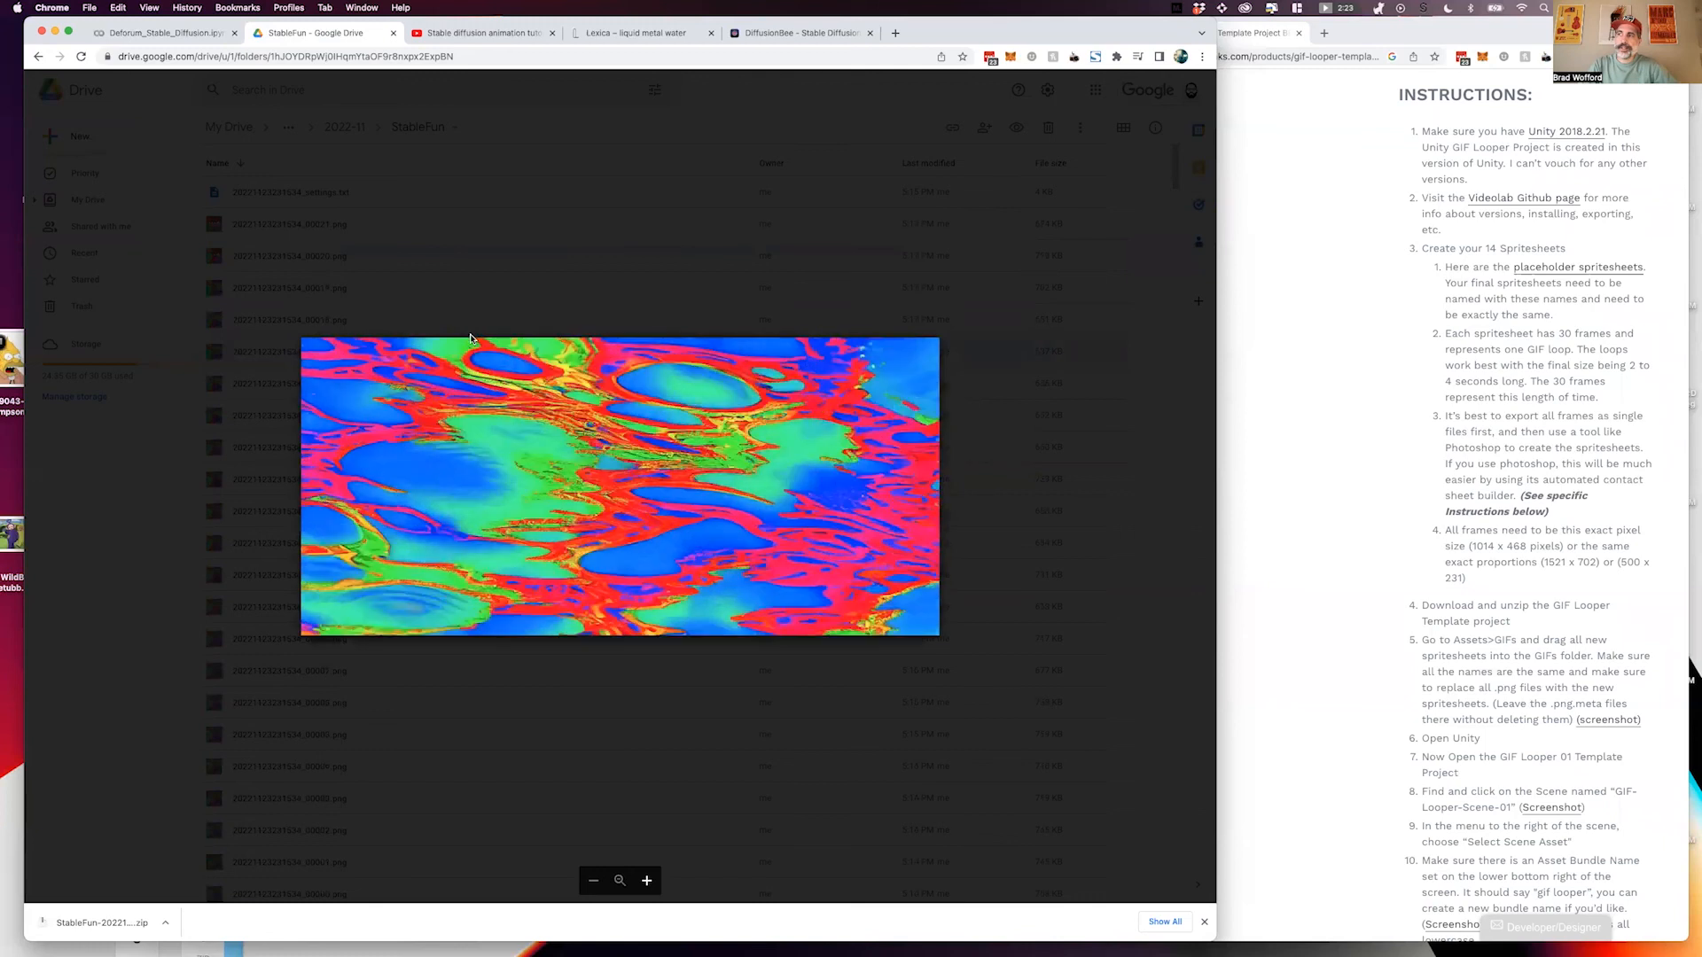
{"action": "key", "text": "Right"}
{"action": "key", "text": "Right"}
{"action": "key", "text": "Right"}
{"action": "key", "text": "Right"}
{"action": "key", "text": "Right"}
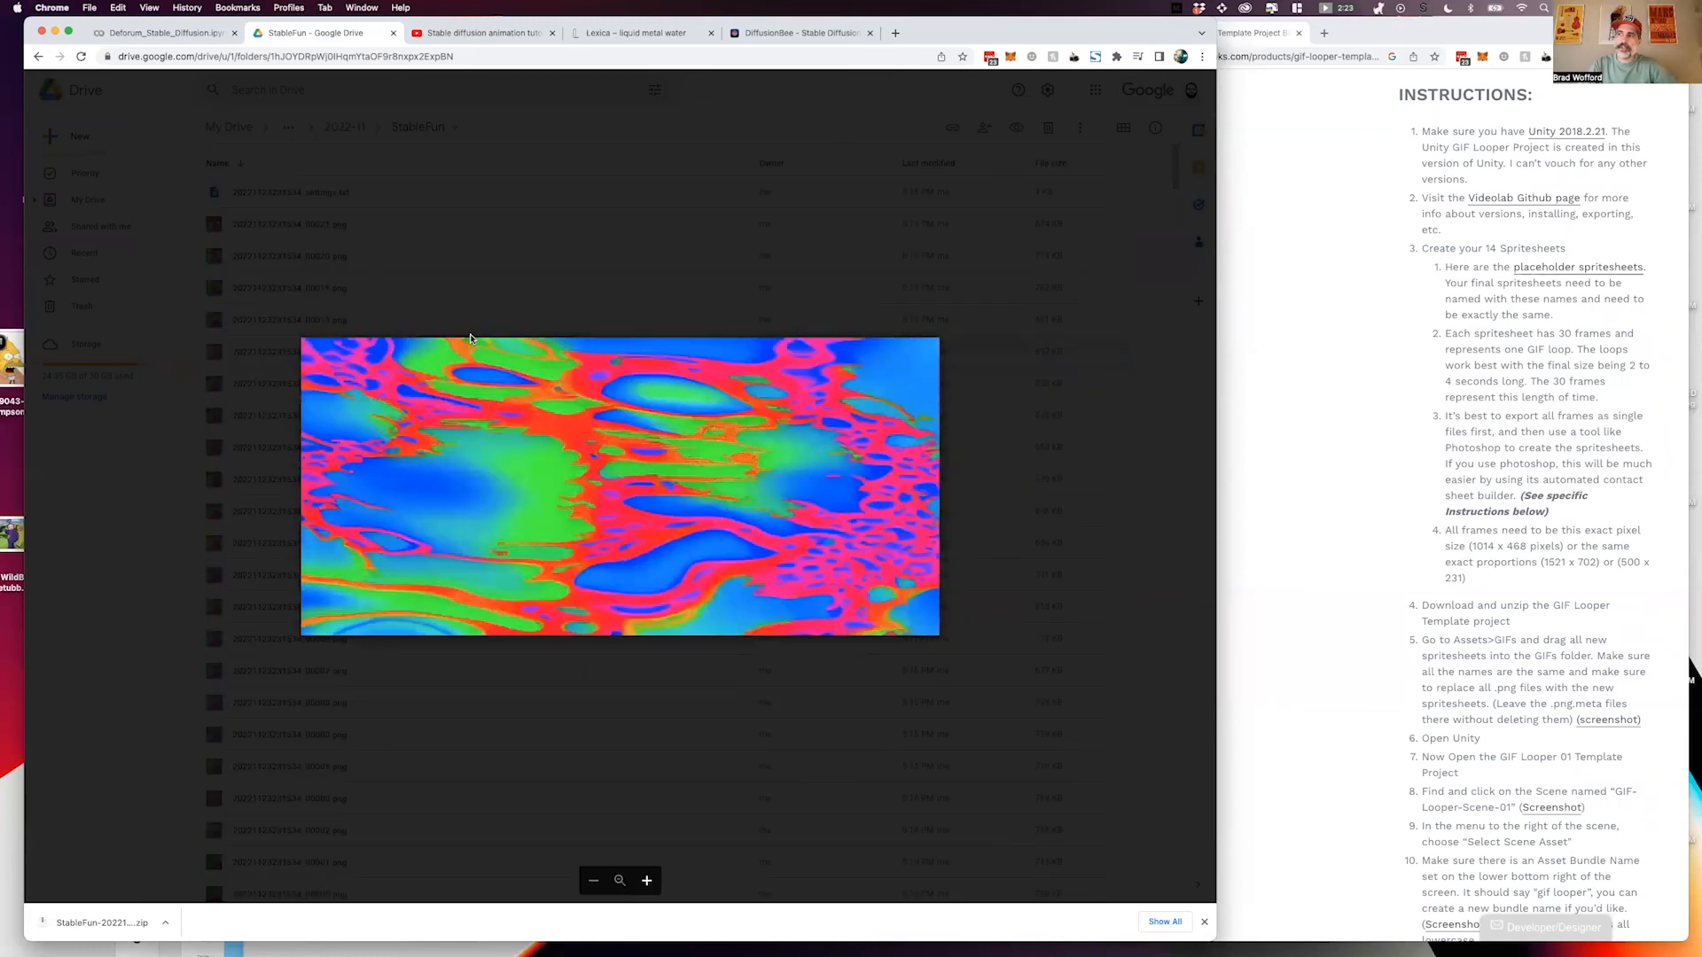
{"action": "key", "text": "Right"}
{"action": "key", "text": "Right"}
{"action": "key", "text": "Right"}
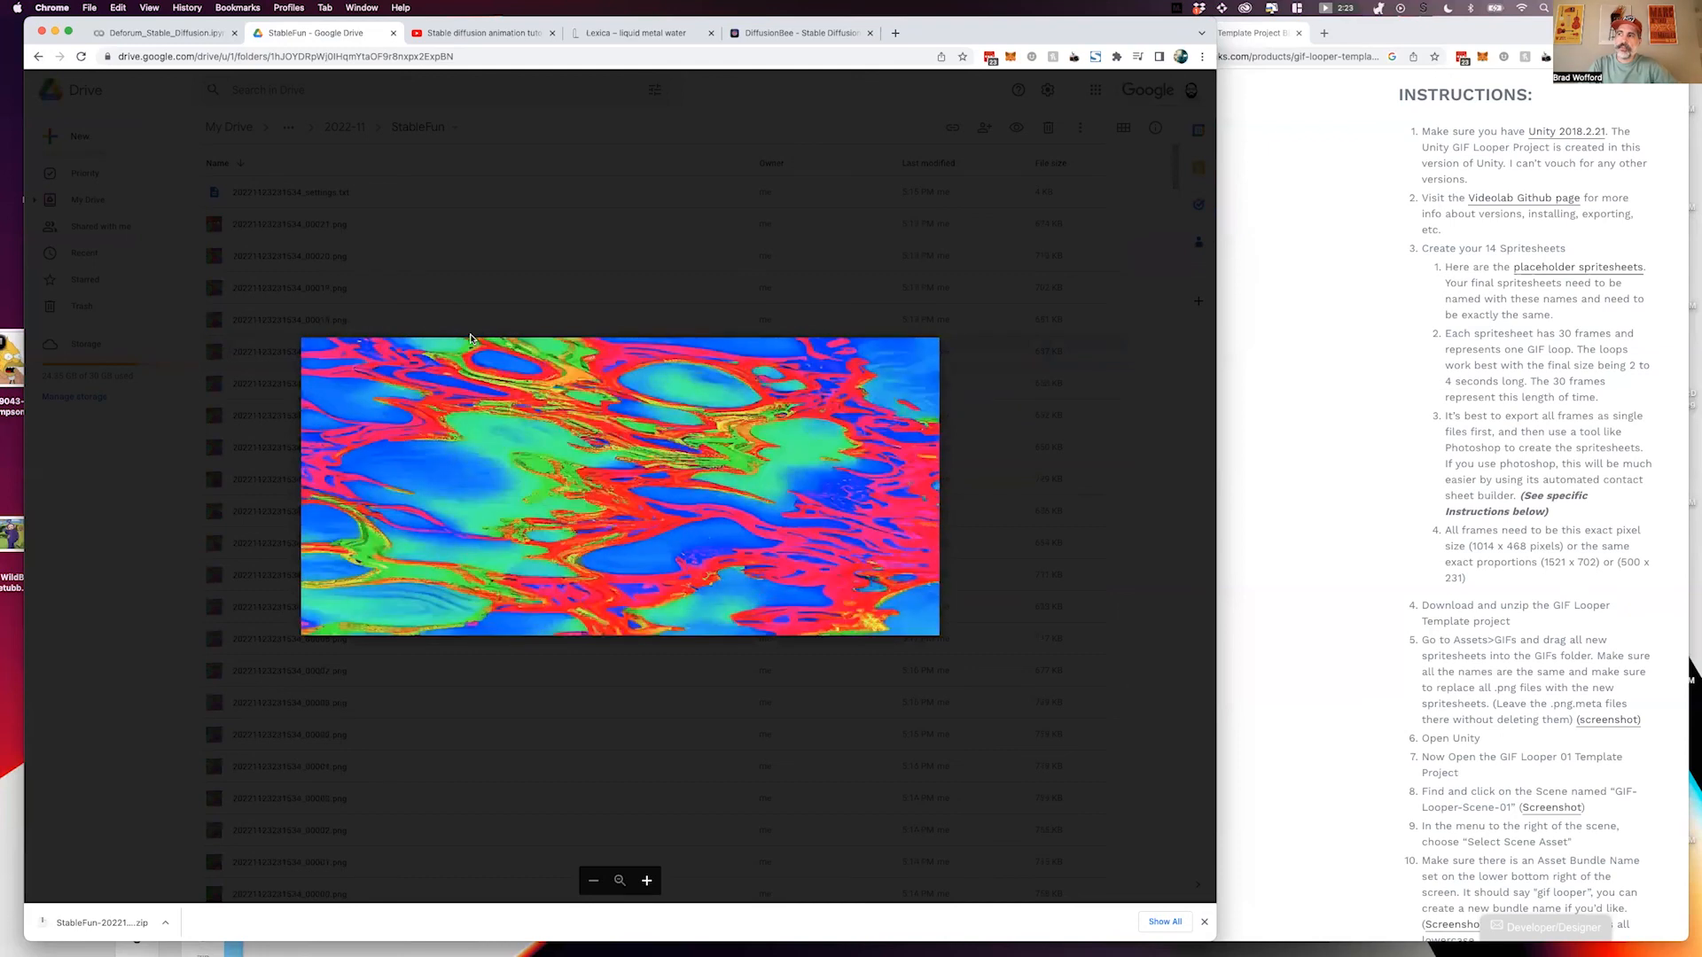
{"action": "key", "text": "Right"}
{"action": "key", "text": "Right"}
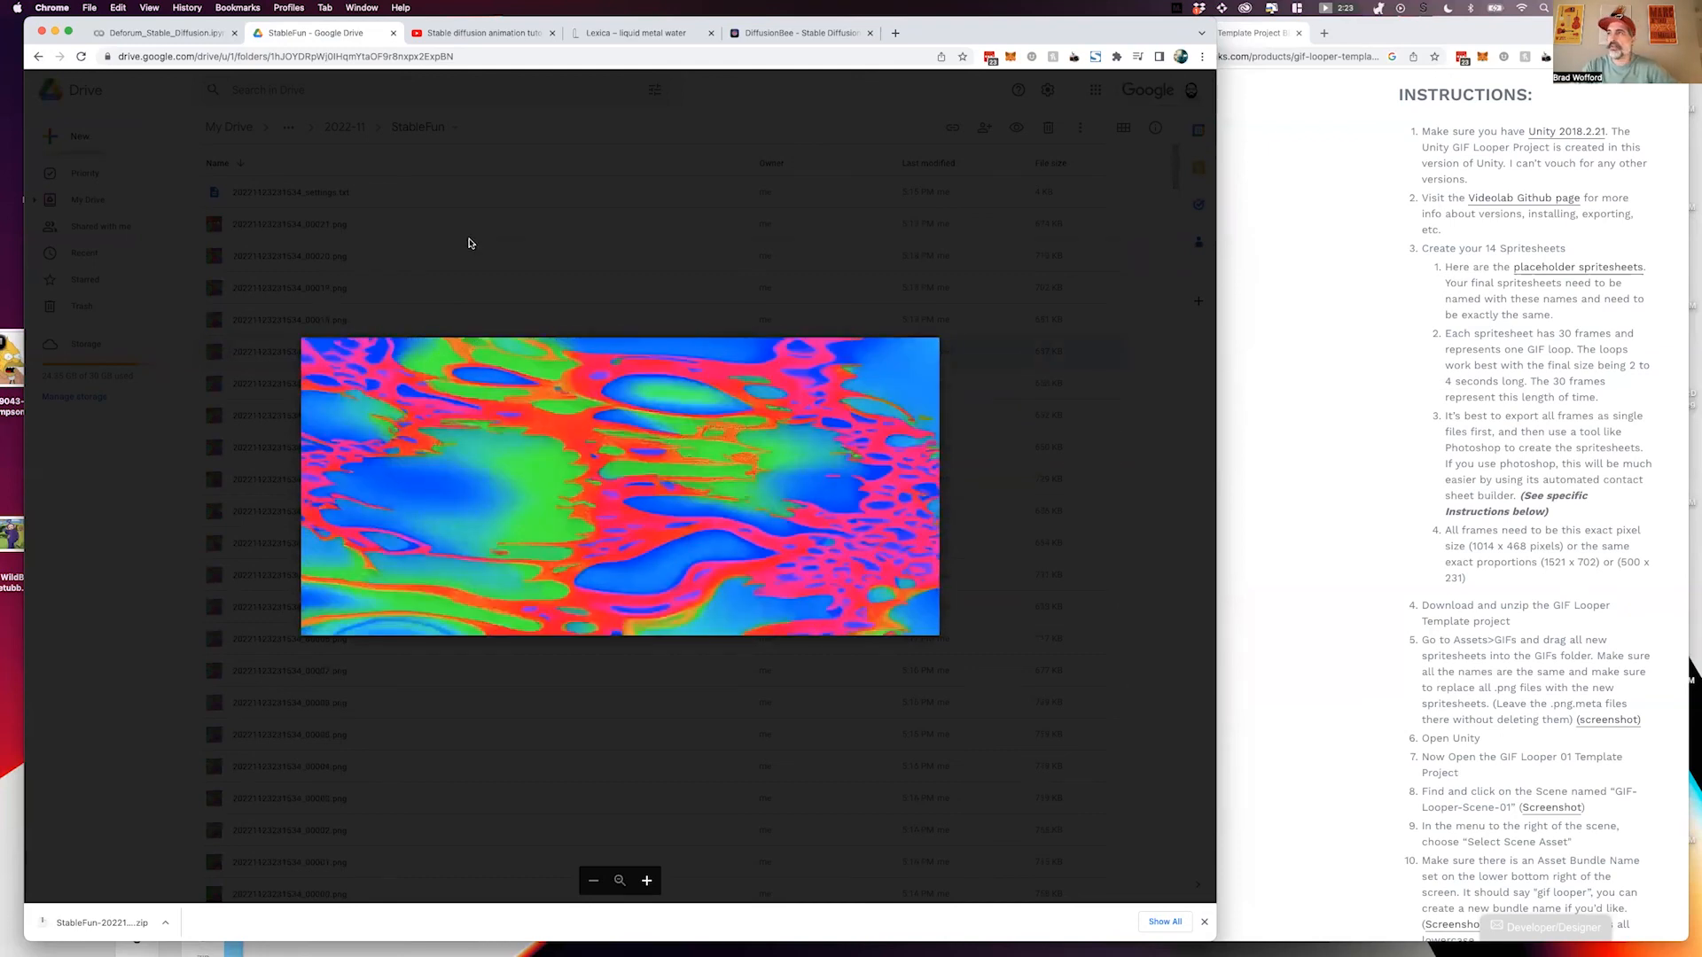
{"action": "key", "text": "Escape"}
Check the running render and its batch and init settings in the Deforum notebook, and return to the StableFun folder in Google Drive.
{"action": "key", "text": "ctrl+shift+Tab"}
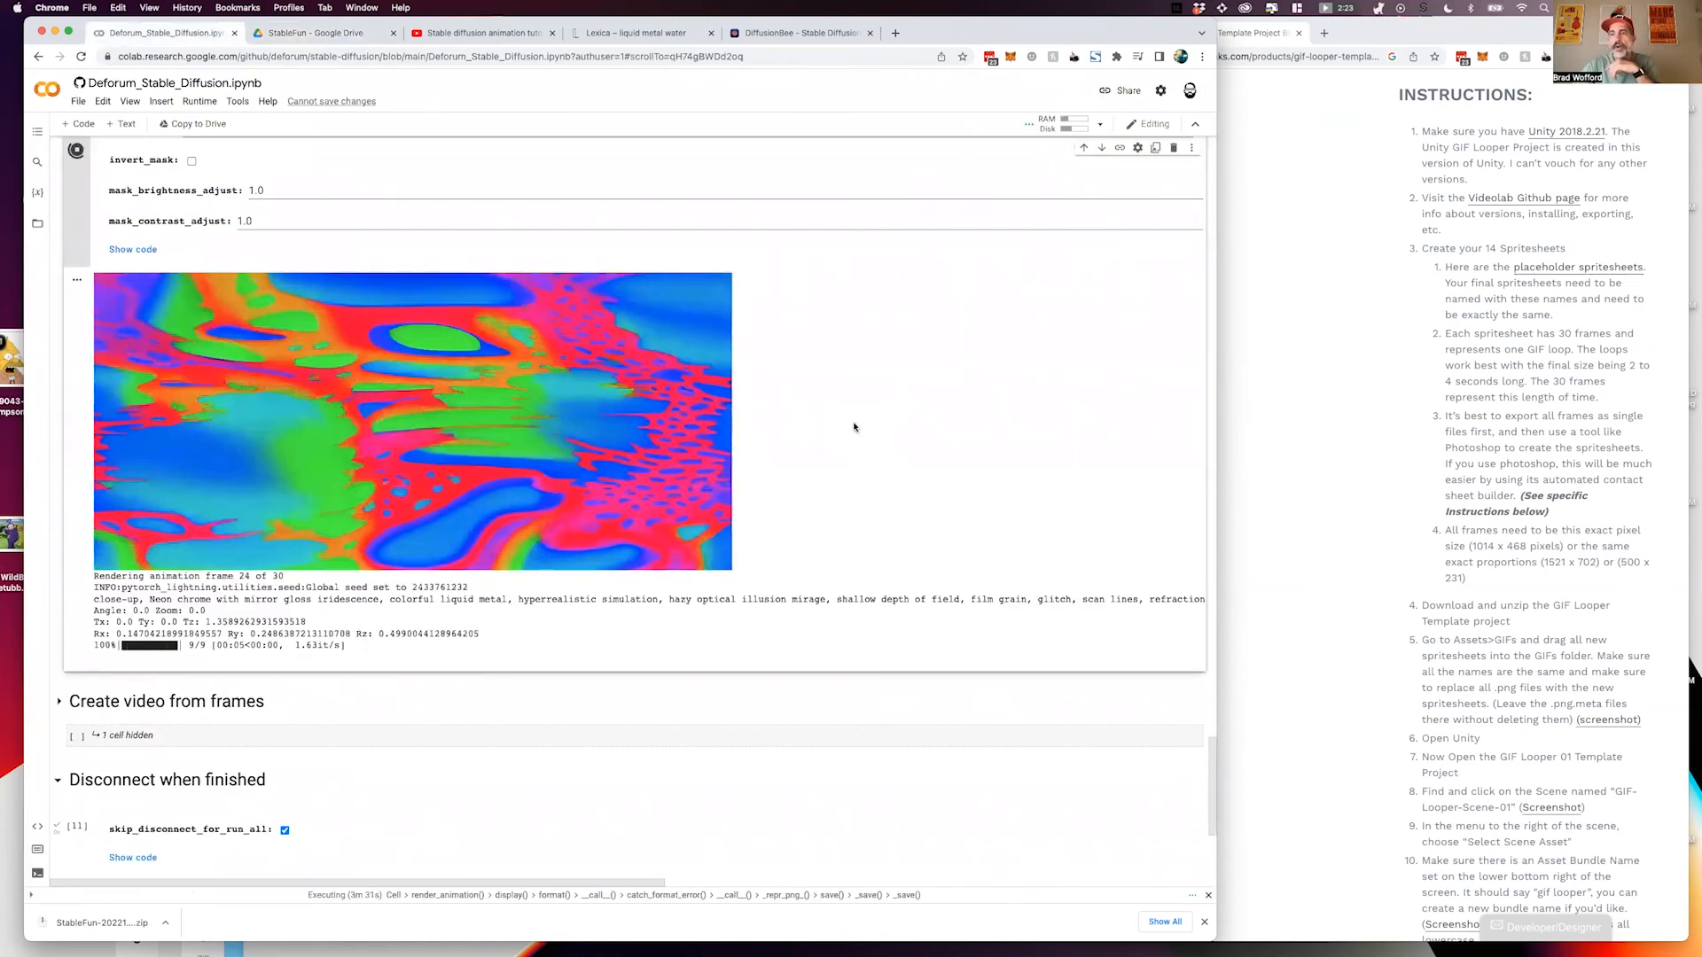
{"action": "scroll", "coordinate": [851, 425], "scroll_direction": "down", "scroll_amount": 5}
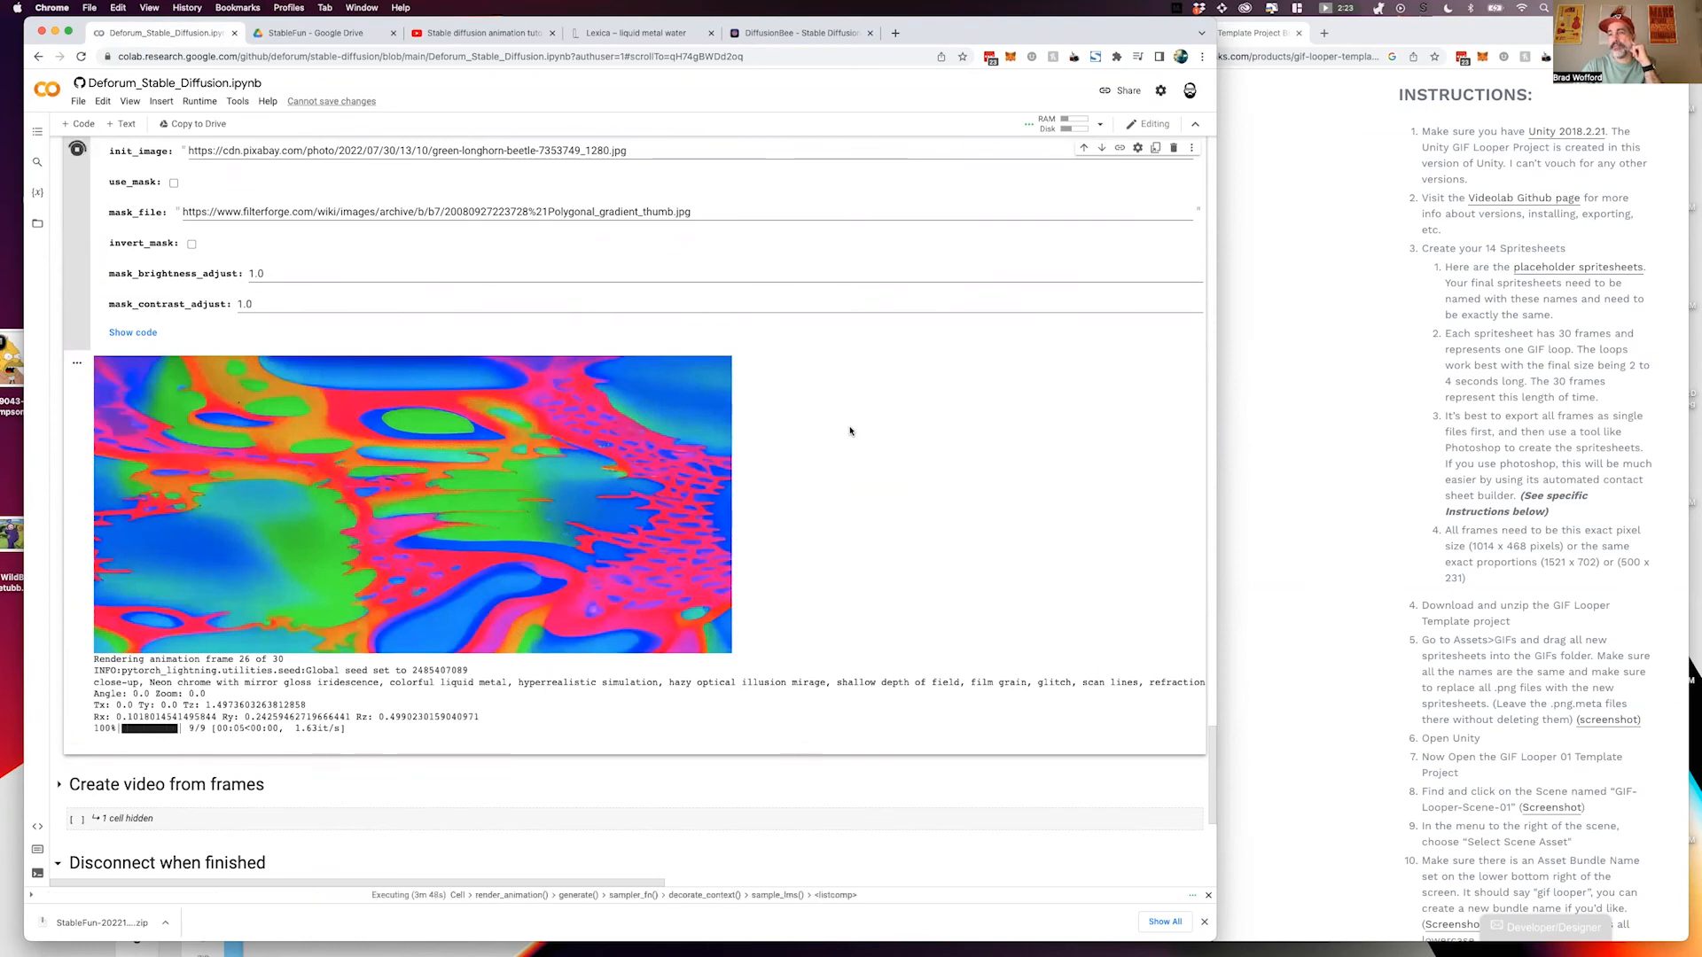
{"action": "scroll", "coordinate": [850, 430], "scroll_direction": "up", "scroll_amount": 4}
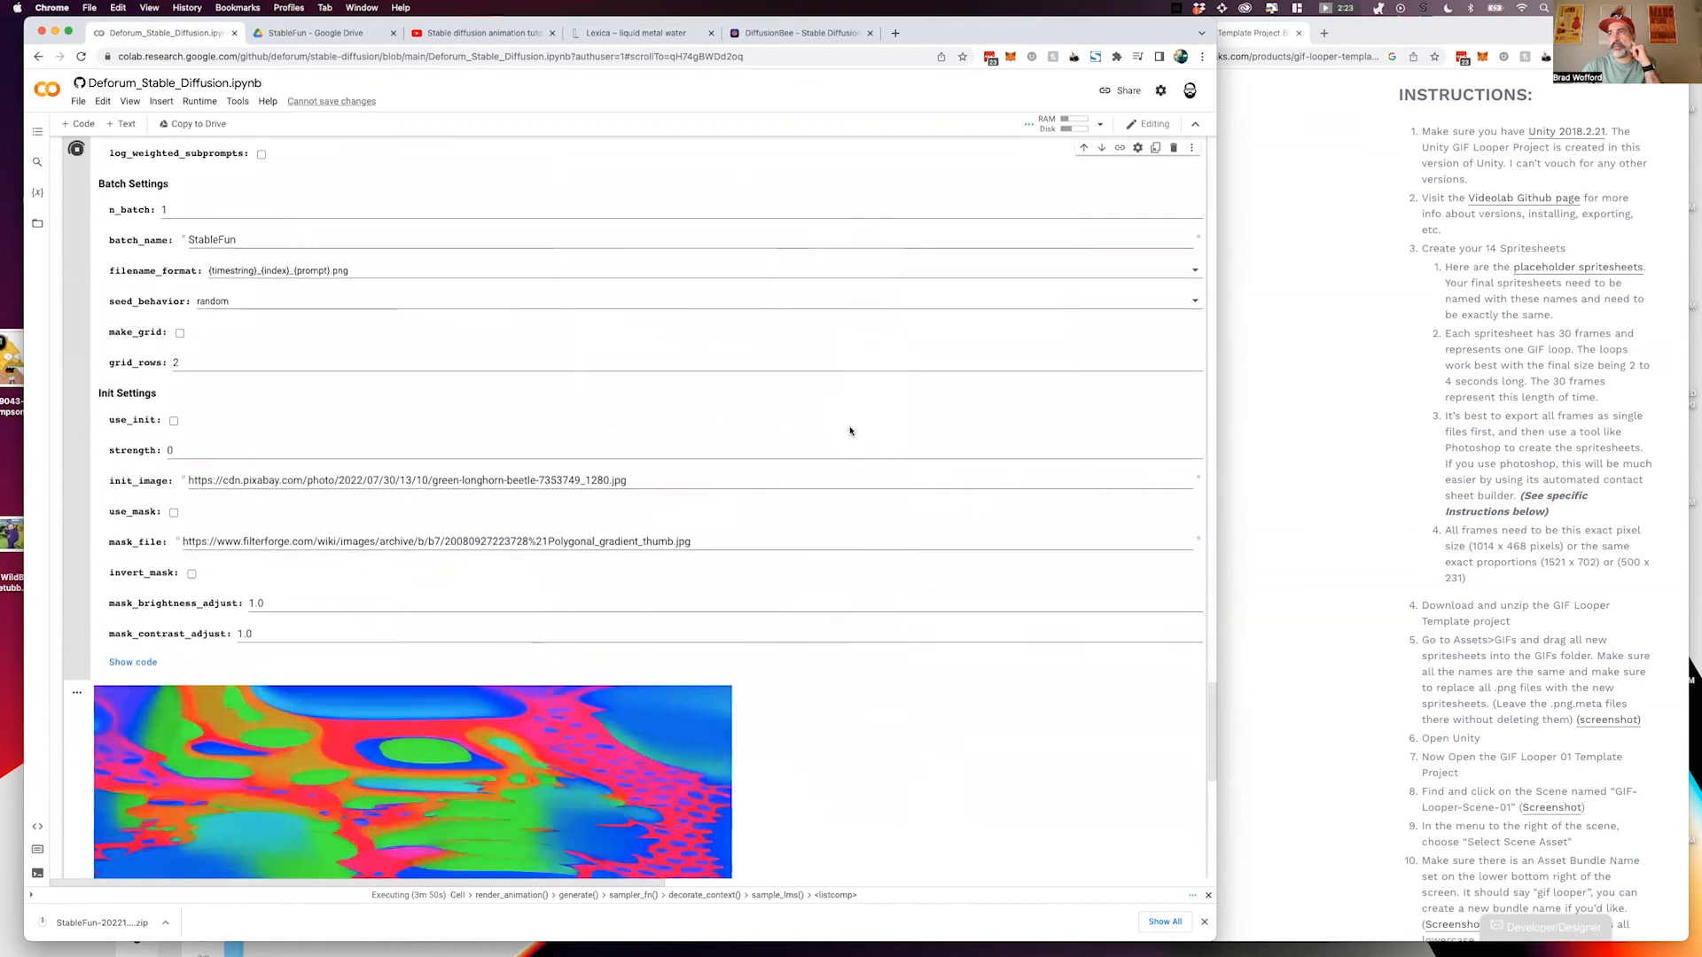
{"action": "scroll", "coordinate": [849, 431], "scroll_direction": "down", "scroll_amount": 2}
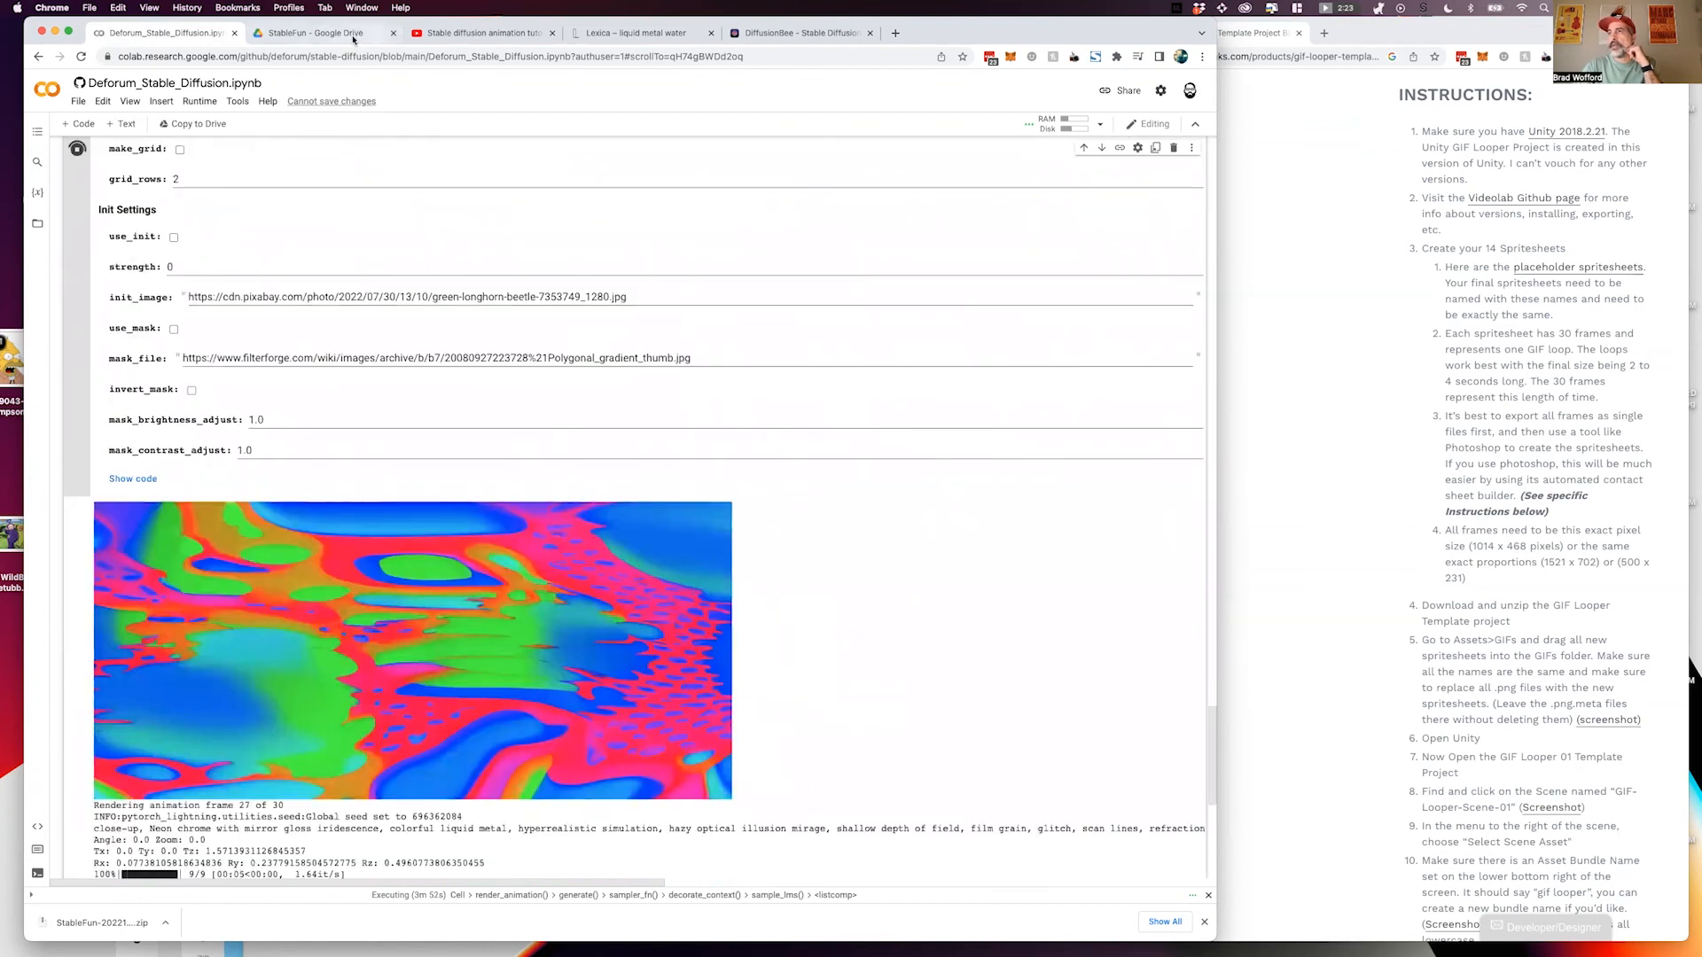
{"action": "left_click", "coordinate": [351, 36]}
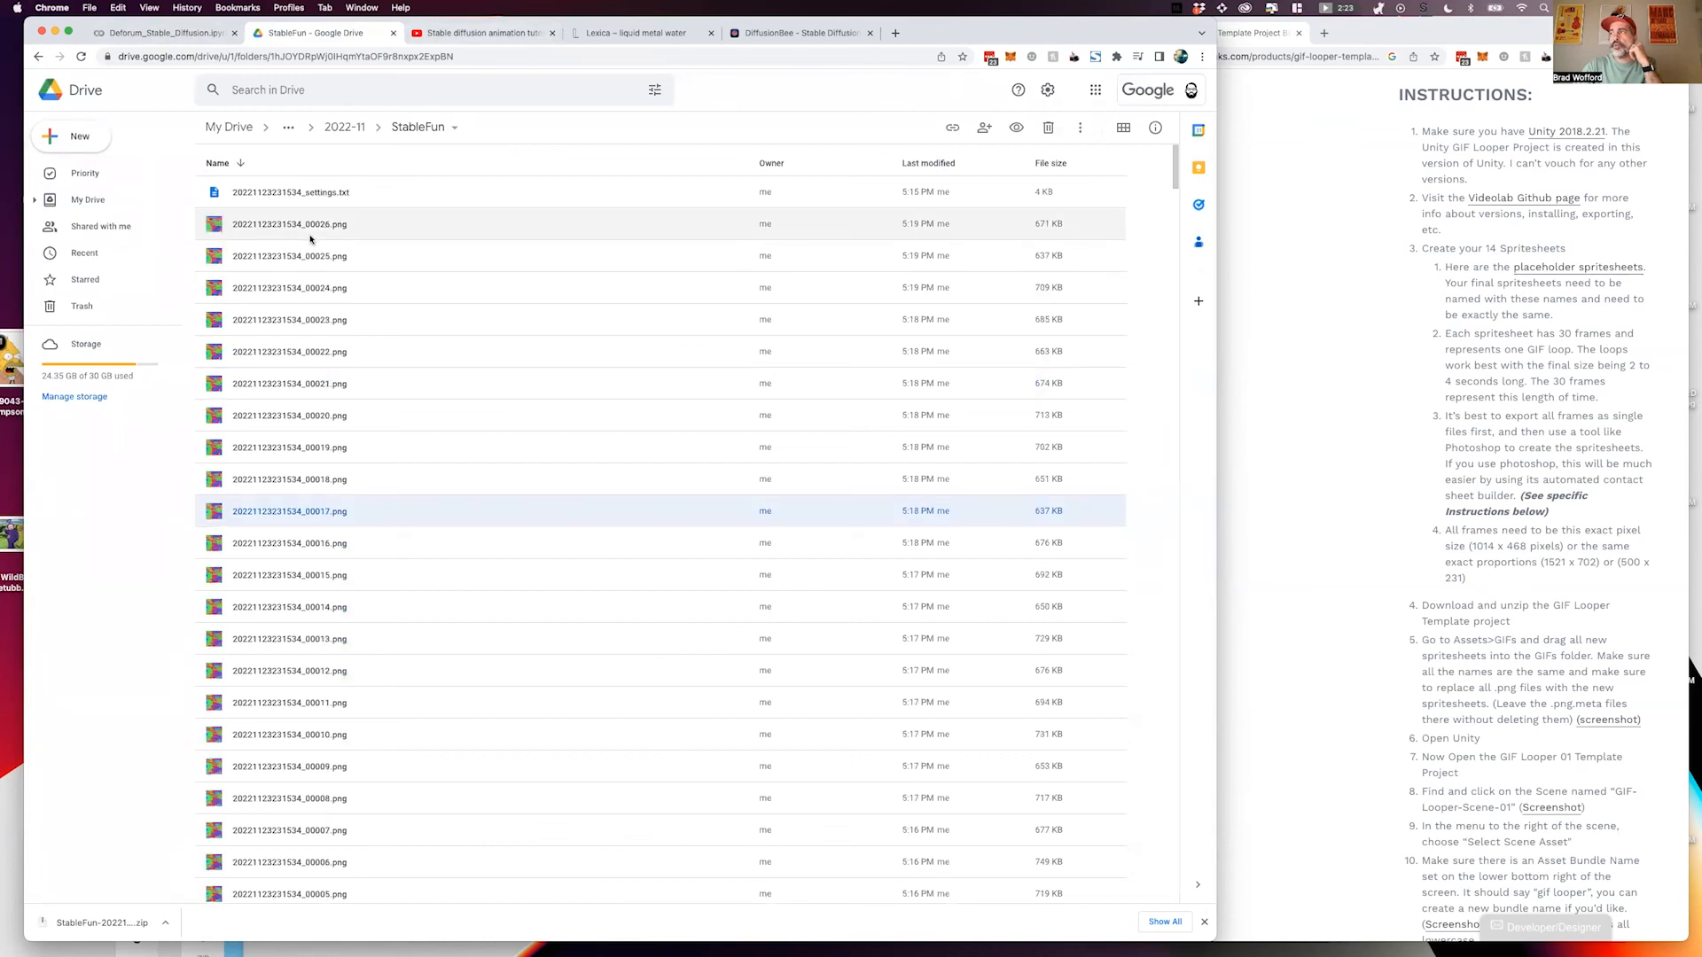
On the GIF Looper Template page, find the link to the tool that exports exact spritesheets and open it in a new tab.
{"action": "left_click", "coordinate": [1294, 486]}
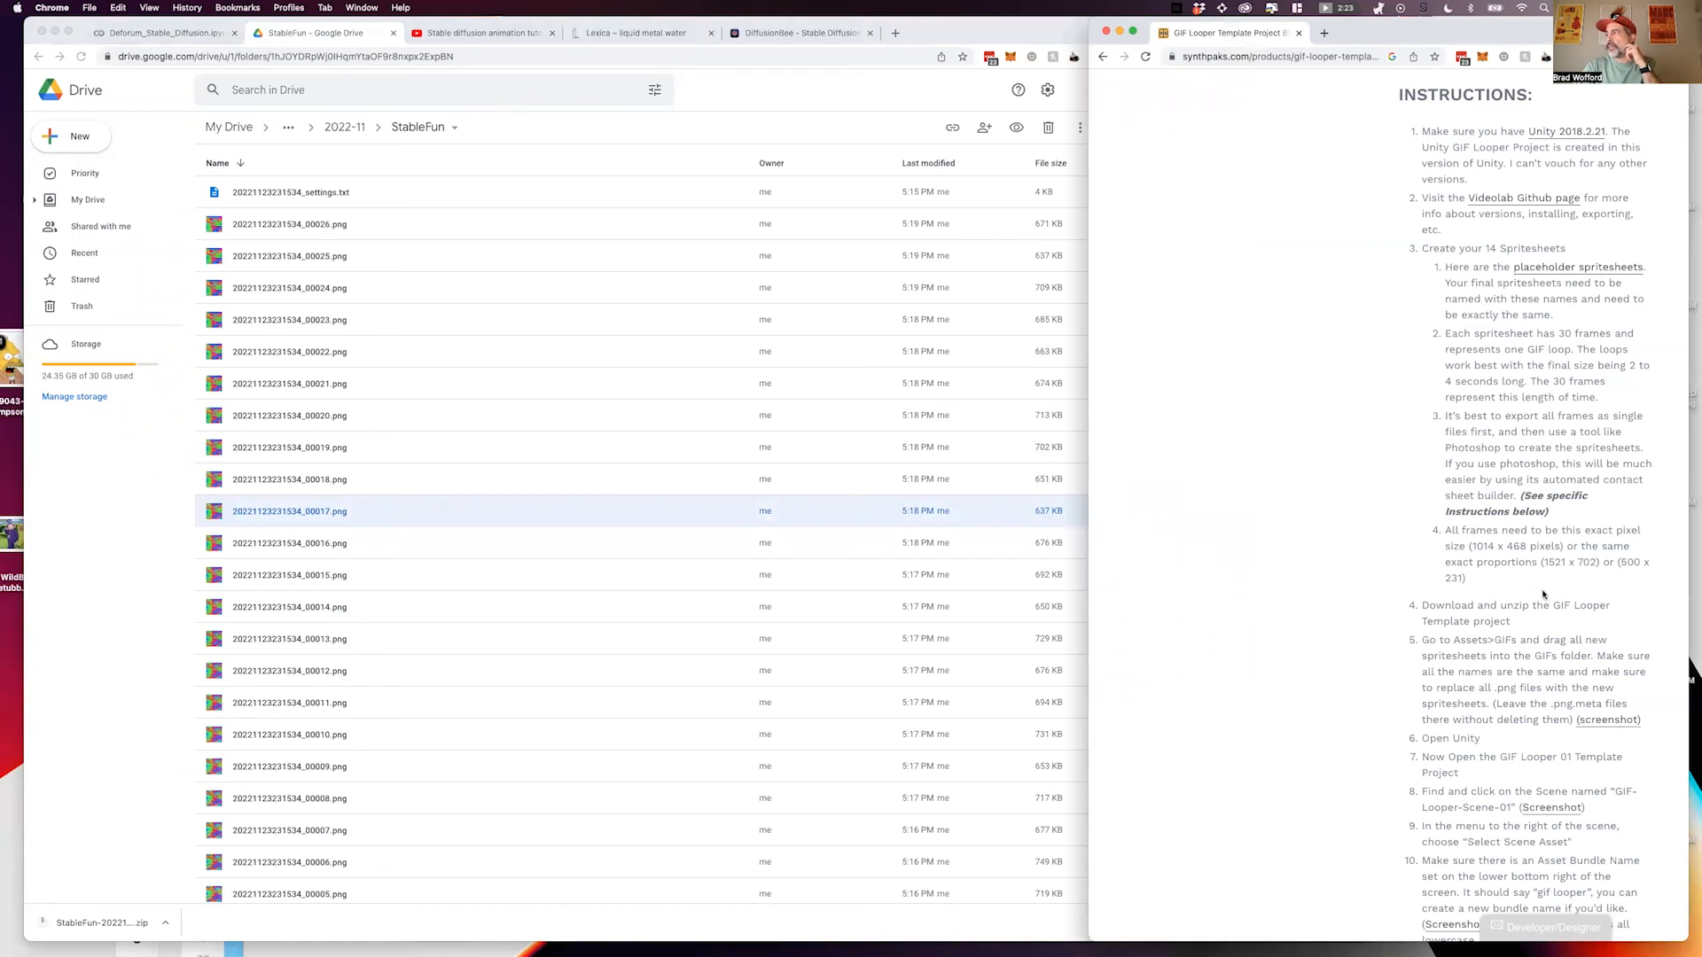
{"action": "scroll", "coordinate": [1518, 492], "scroll_direction": "up", "scroll_amount": 15}
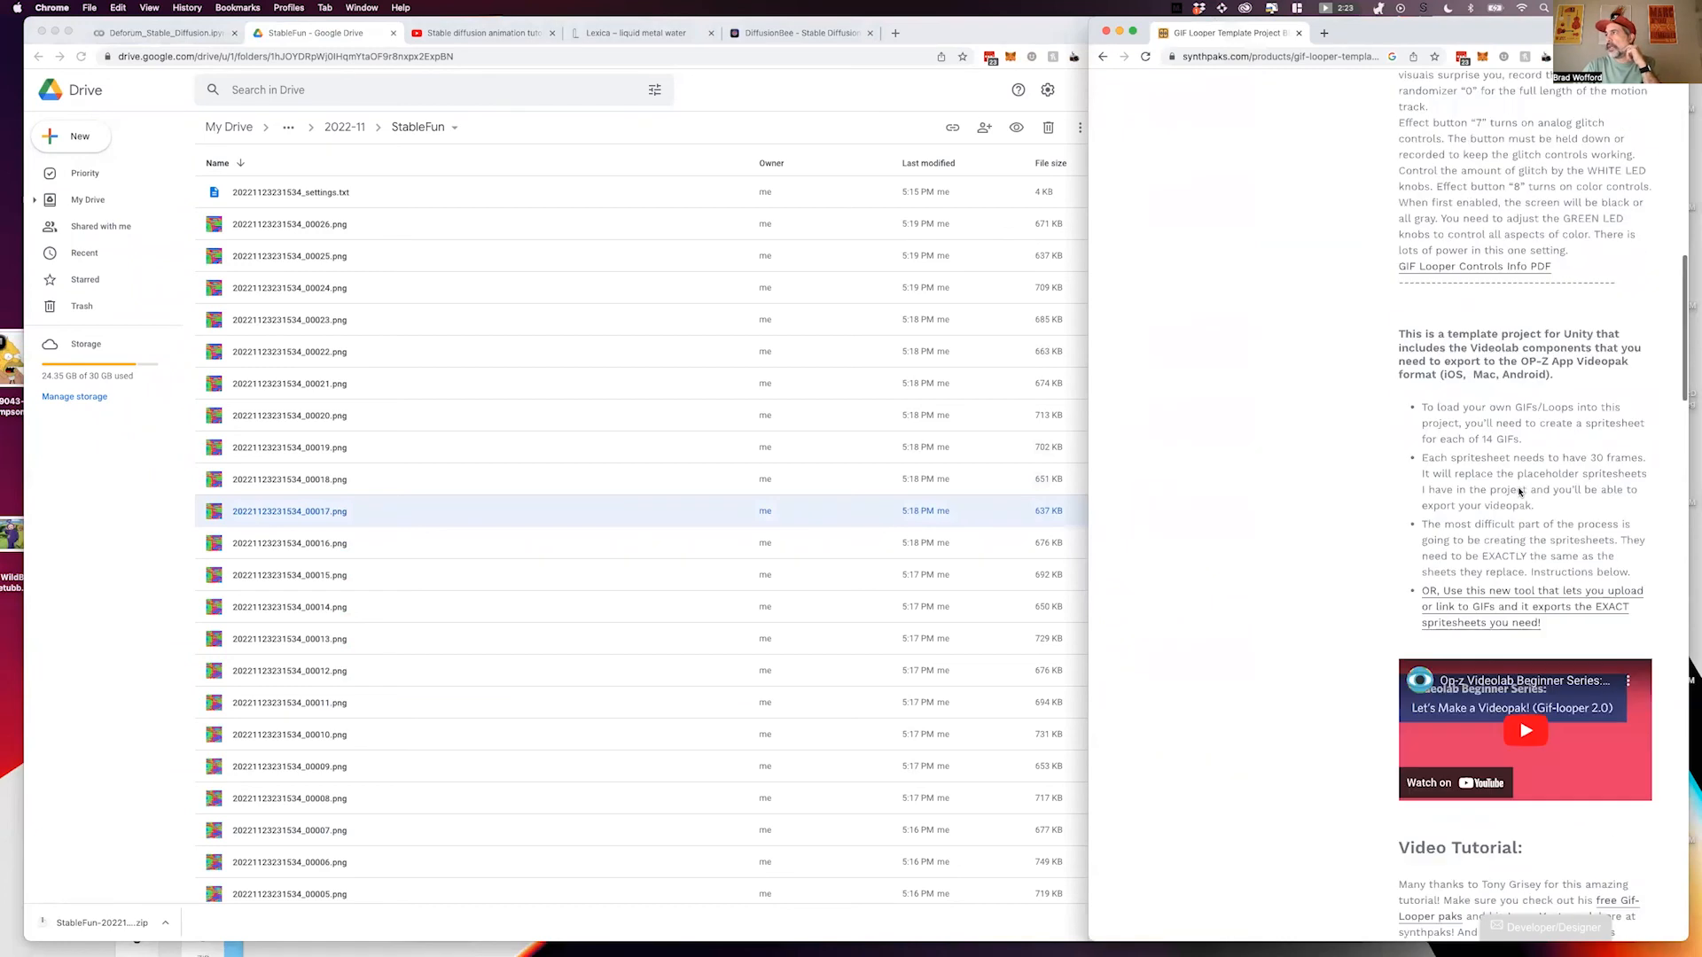
{"action": "scroll", "coordinate": [1518, 487], "scroll_direction": "down", "scroll_amount": 10}
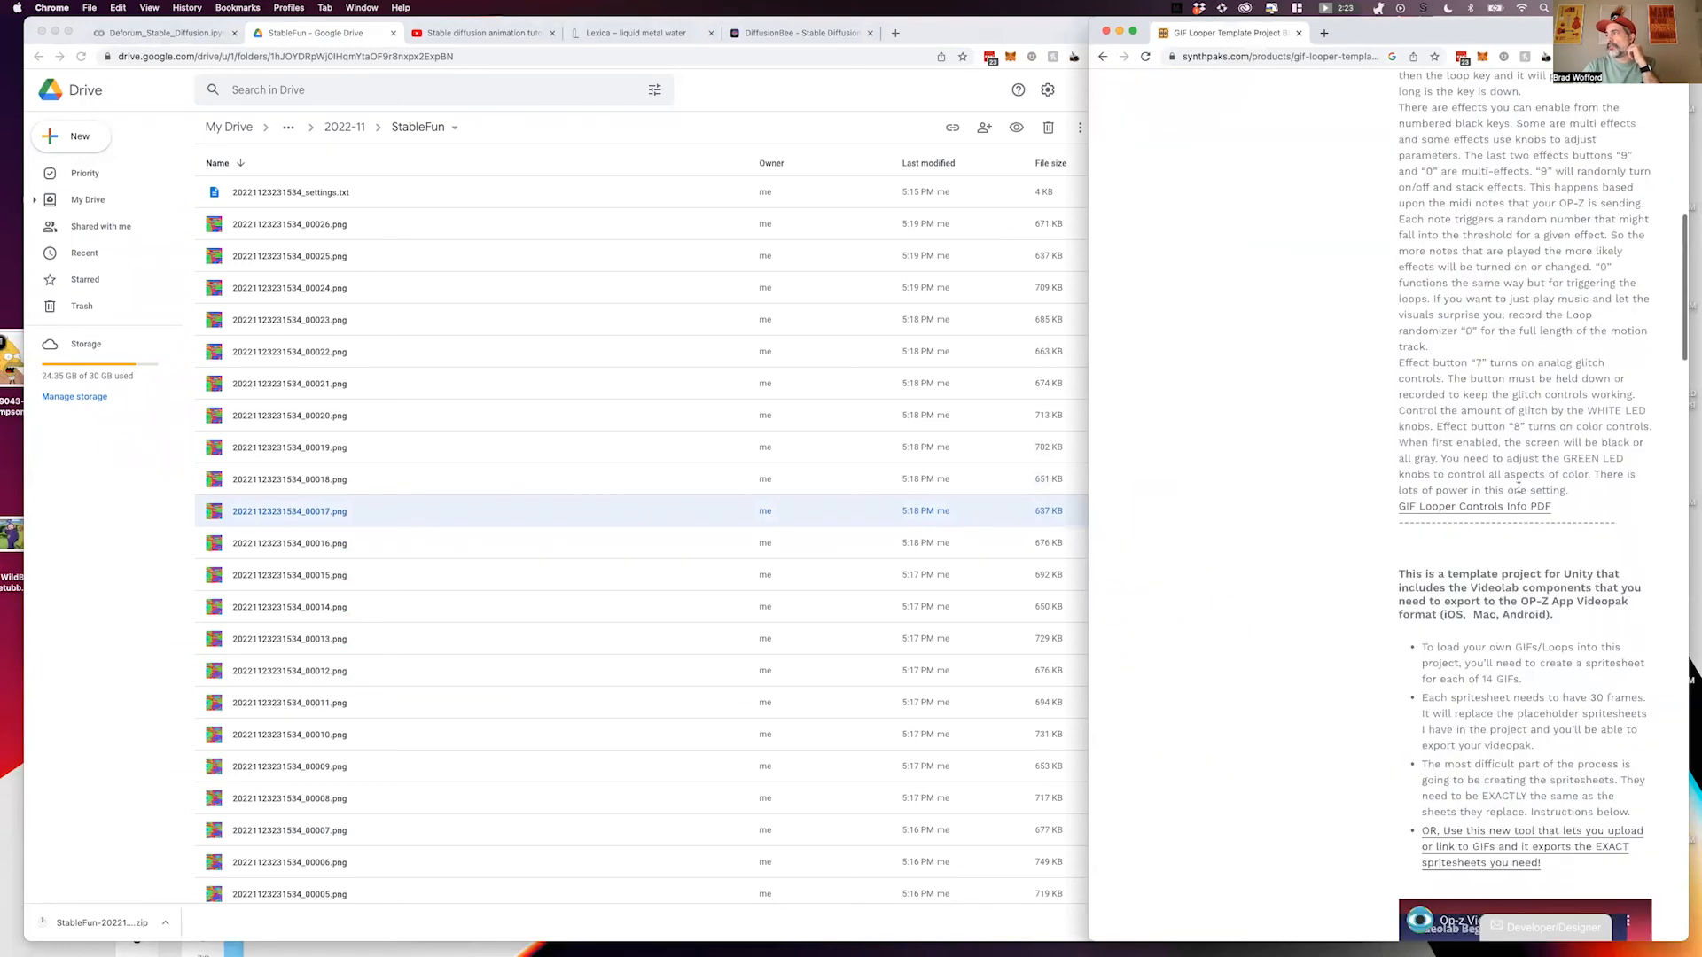
{"action": "scroll", "coordinate": [1518, 487], "scroll_direction": "down", "scroll_amount": 2}
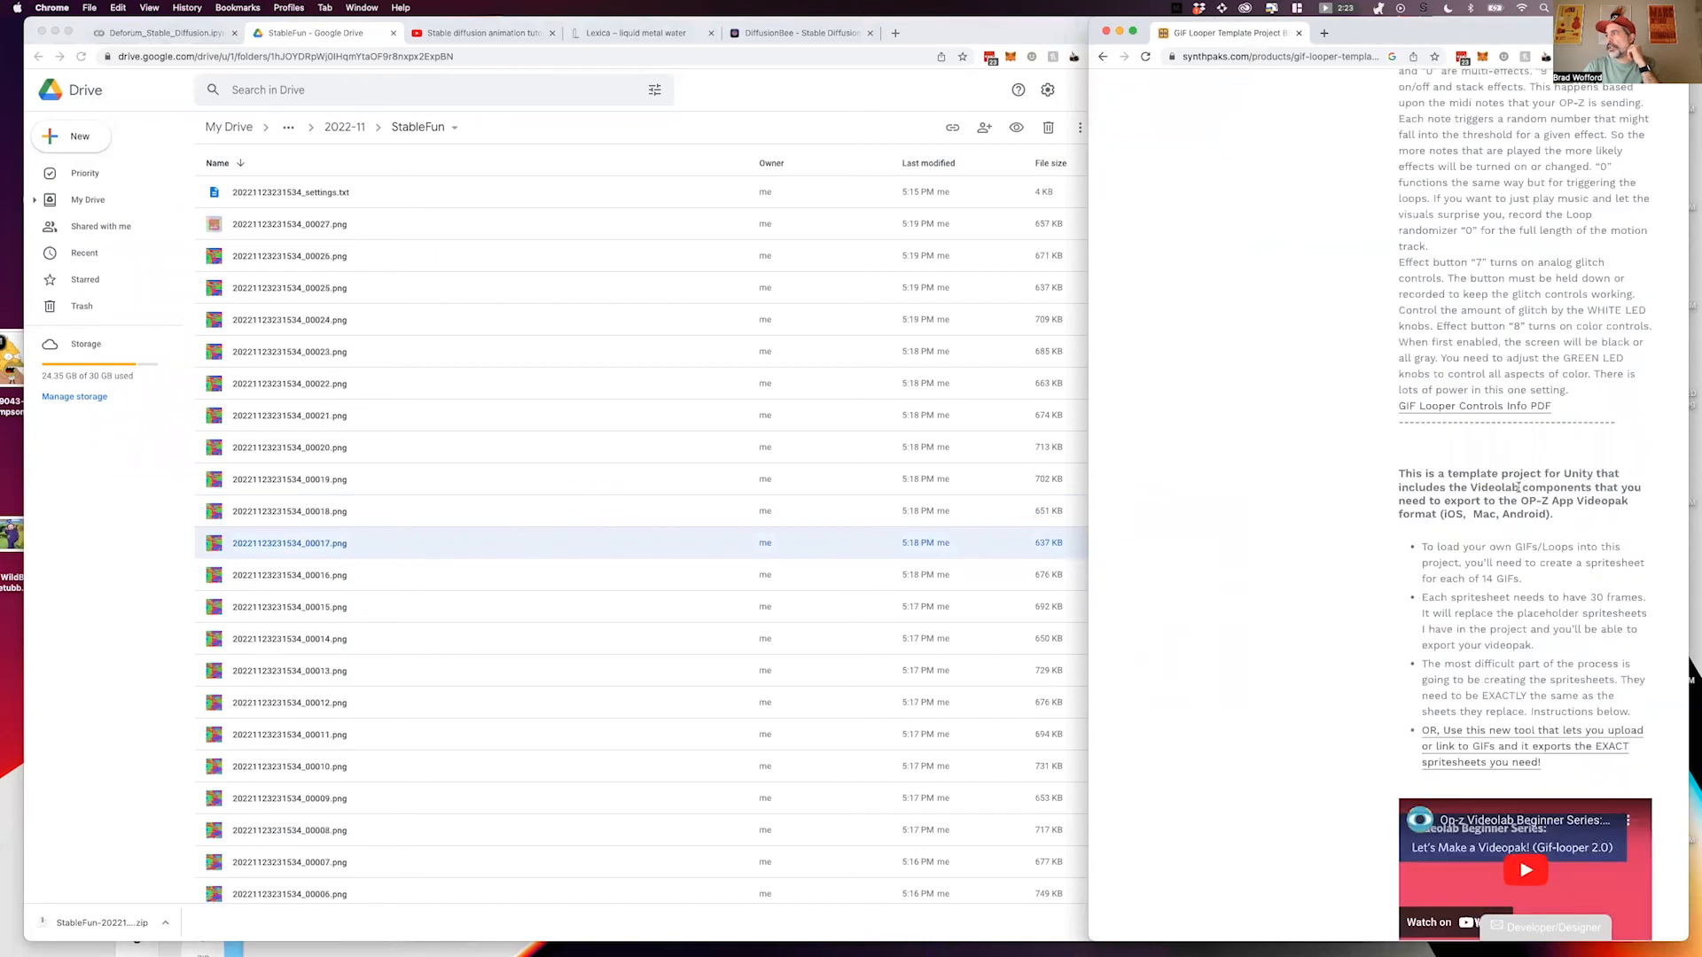
{"action": "scroll", "coordinate": [1518, 487], "scroll_direction": "down", "scroll_amount": 3}
{"action": "scroll", "coordinate": [1518, 487], "scroll_direction": "down", "scroll_amount": 4}
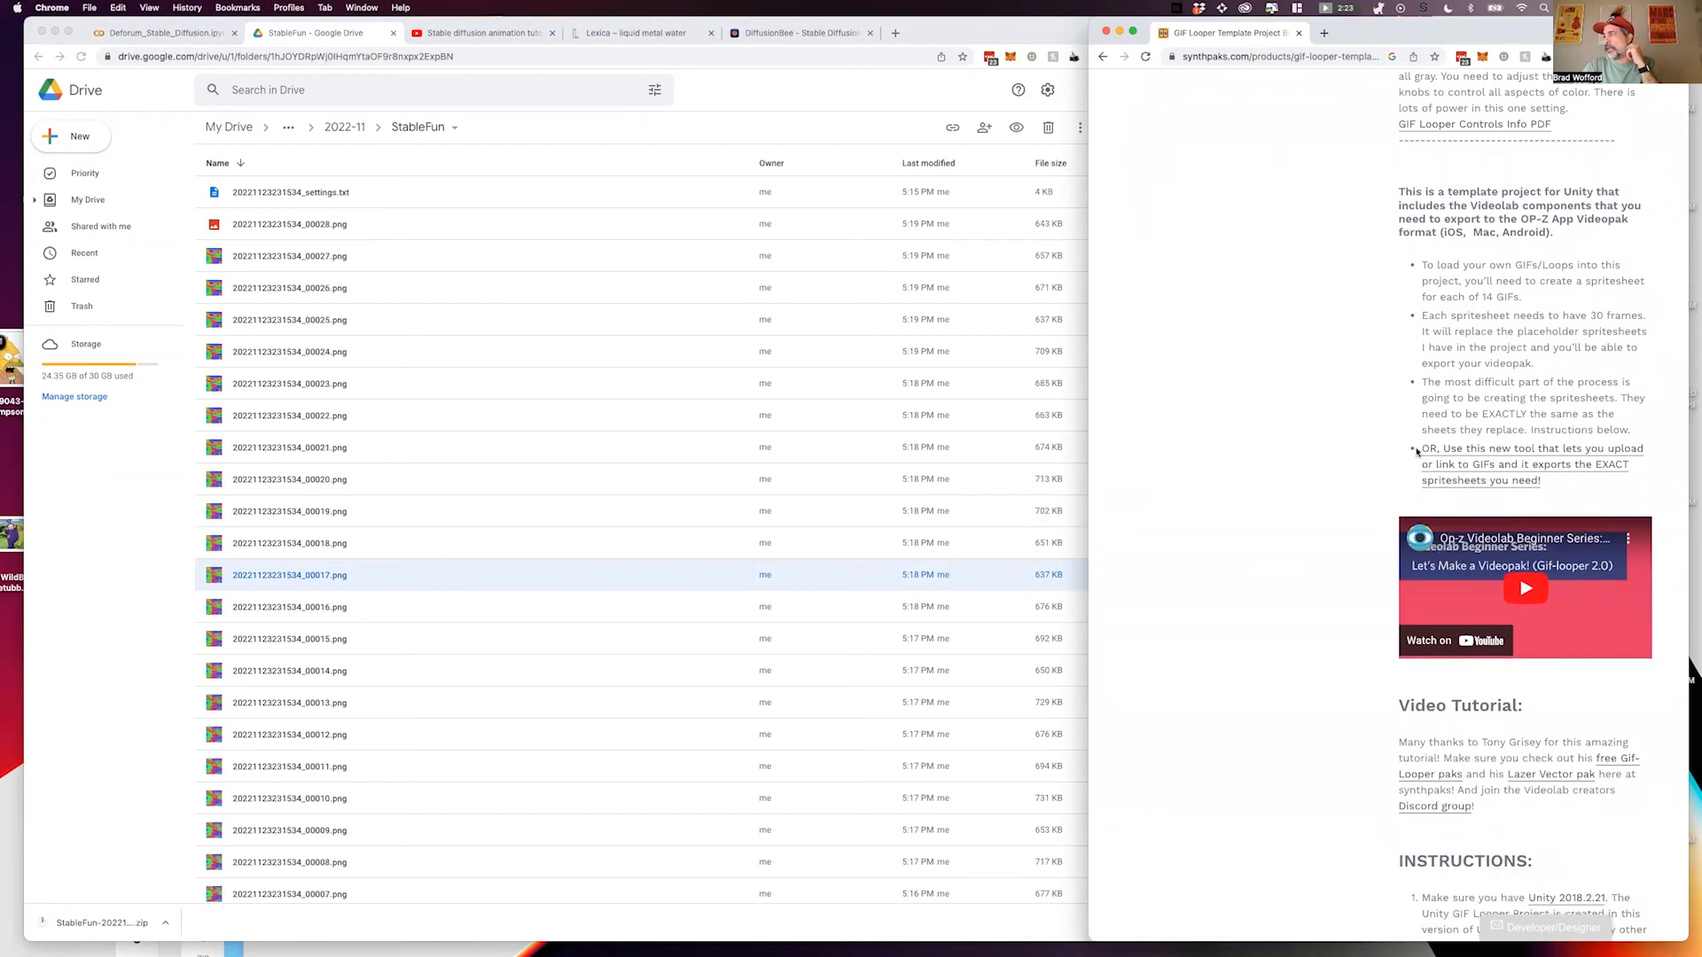
{"action": "right_click", "coordinate": [1496, 472]}
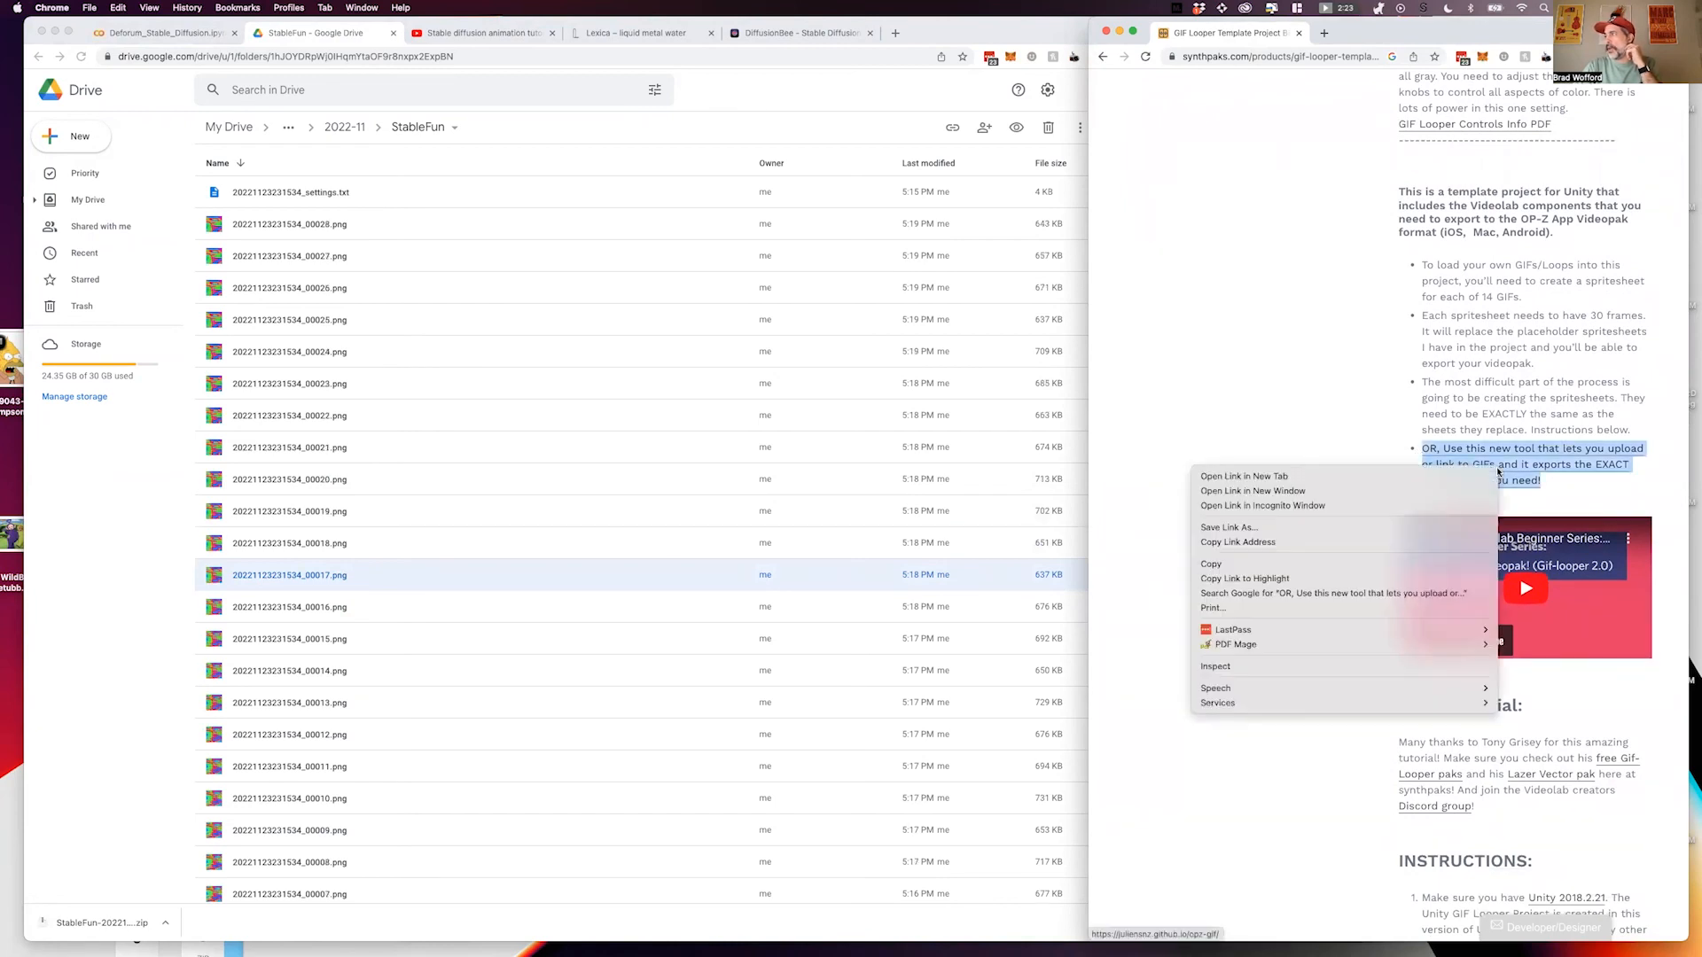
{"action": "left_click", "coordinate": [1390, 486]}
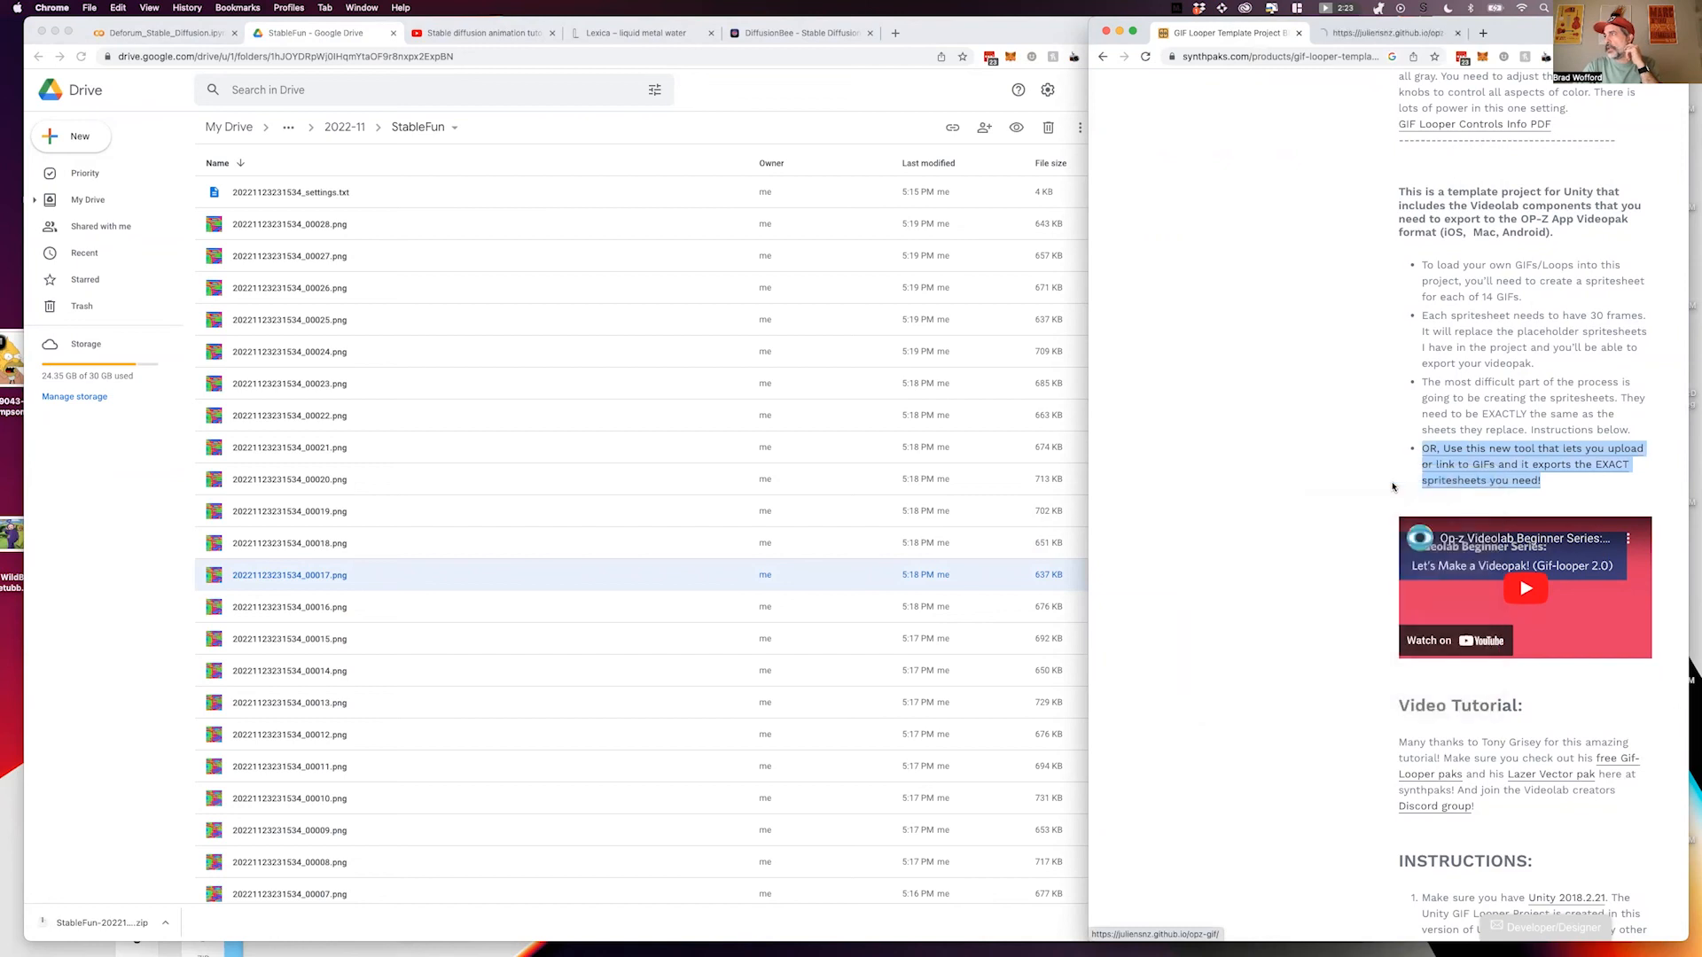
{"action": "left_click", "coordinate": [1365, 34]}
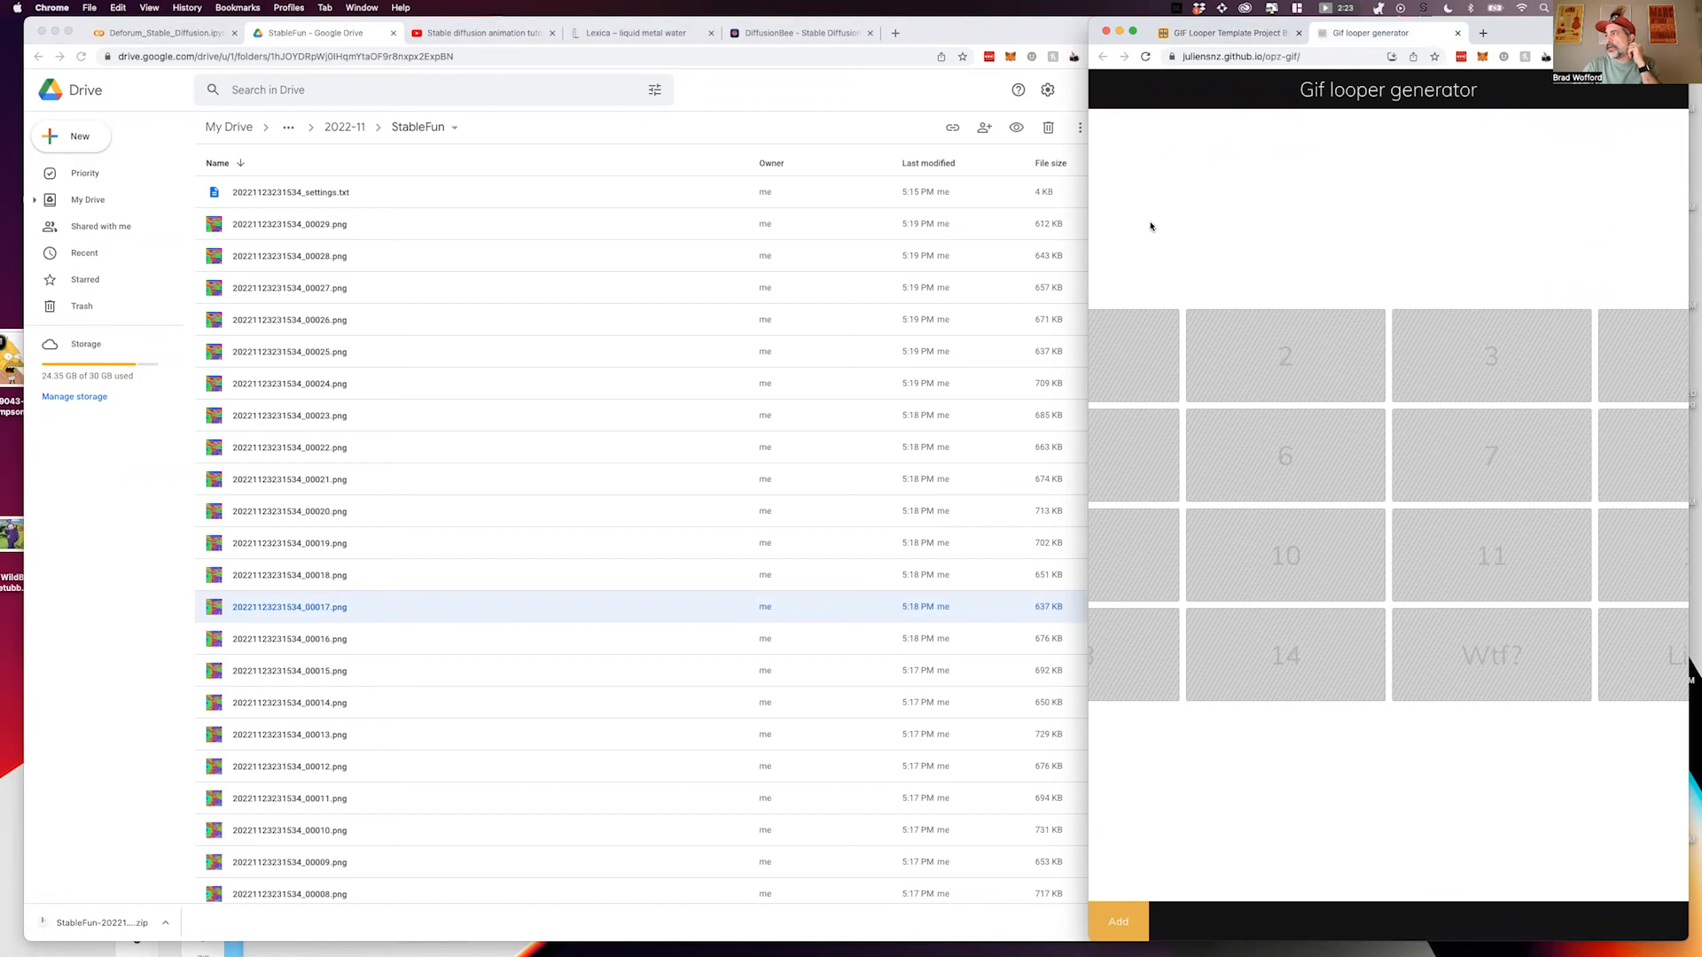
Widen the browser window with the Gif looper generator and return to the template page's spritesheet instructions.
{"action": "left_click_drag", "start_coordinate": [1086, 216], "coordinate": [634, 218]}
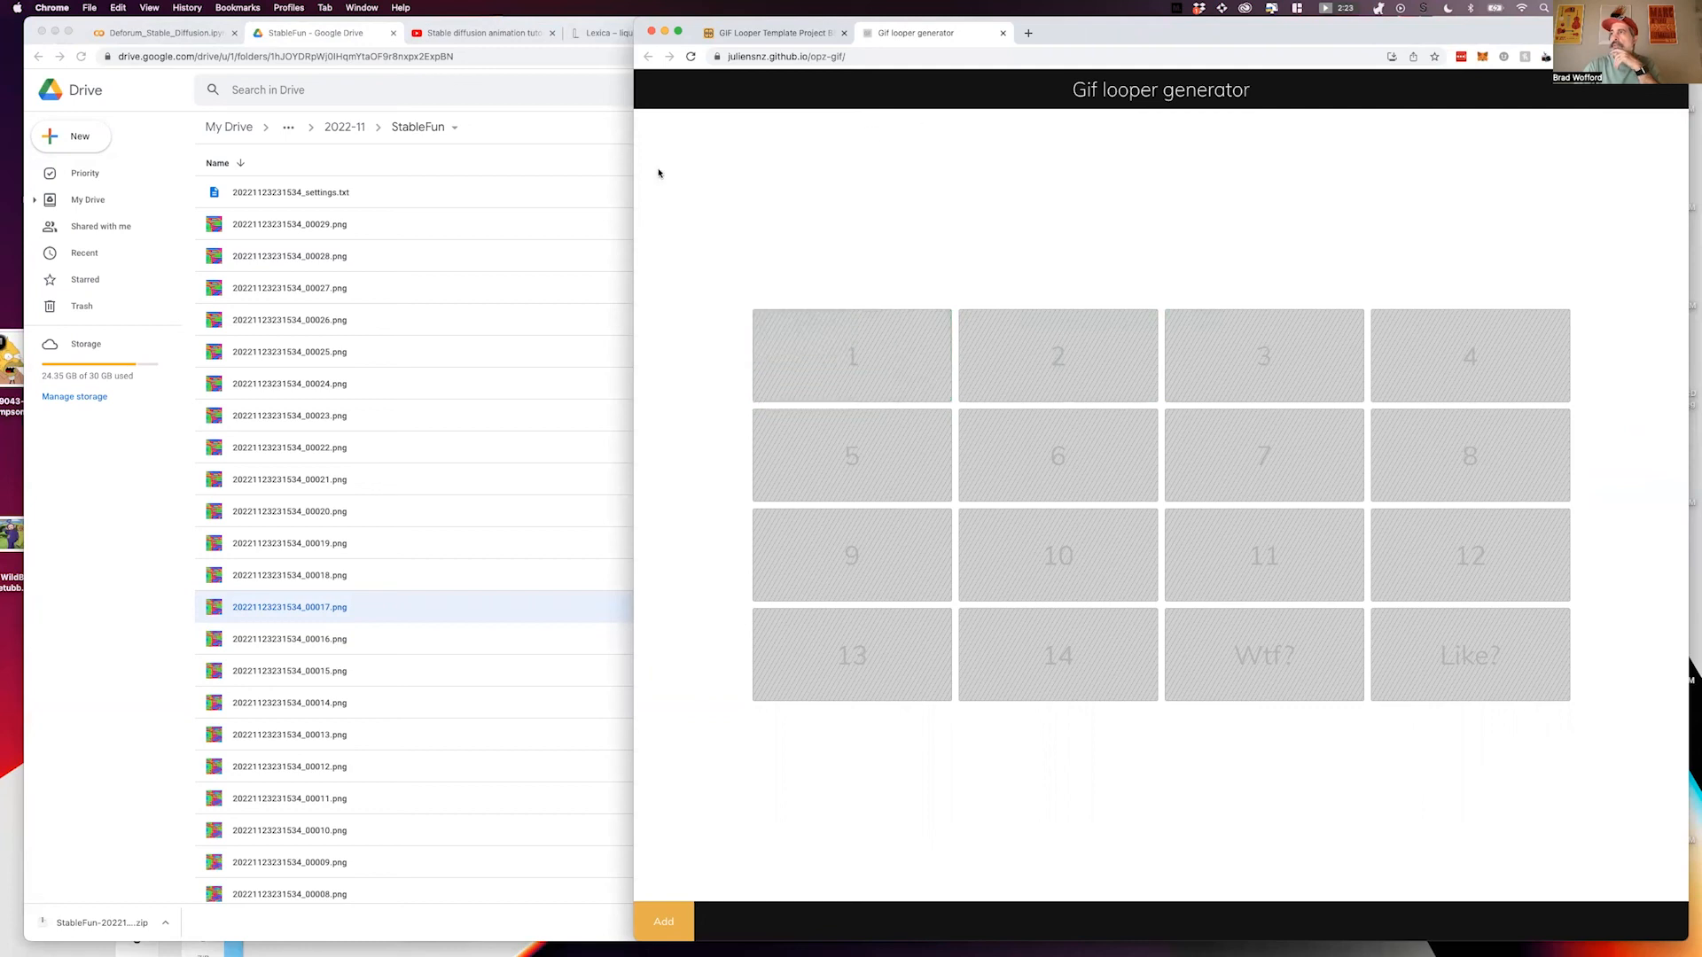
{"action": "left_click_drag", "start_coordinate": [633, 171], "coordinate": [967, 188]}
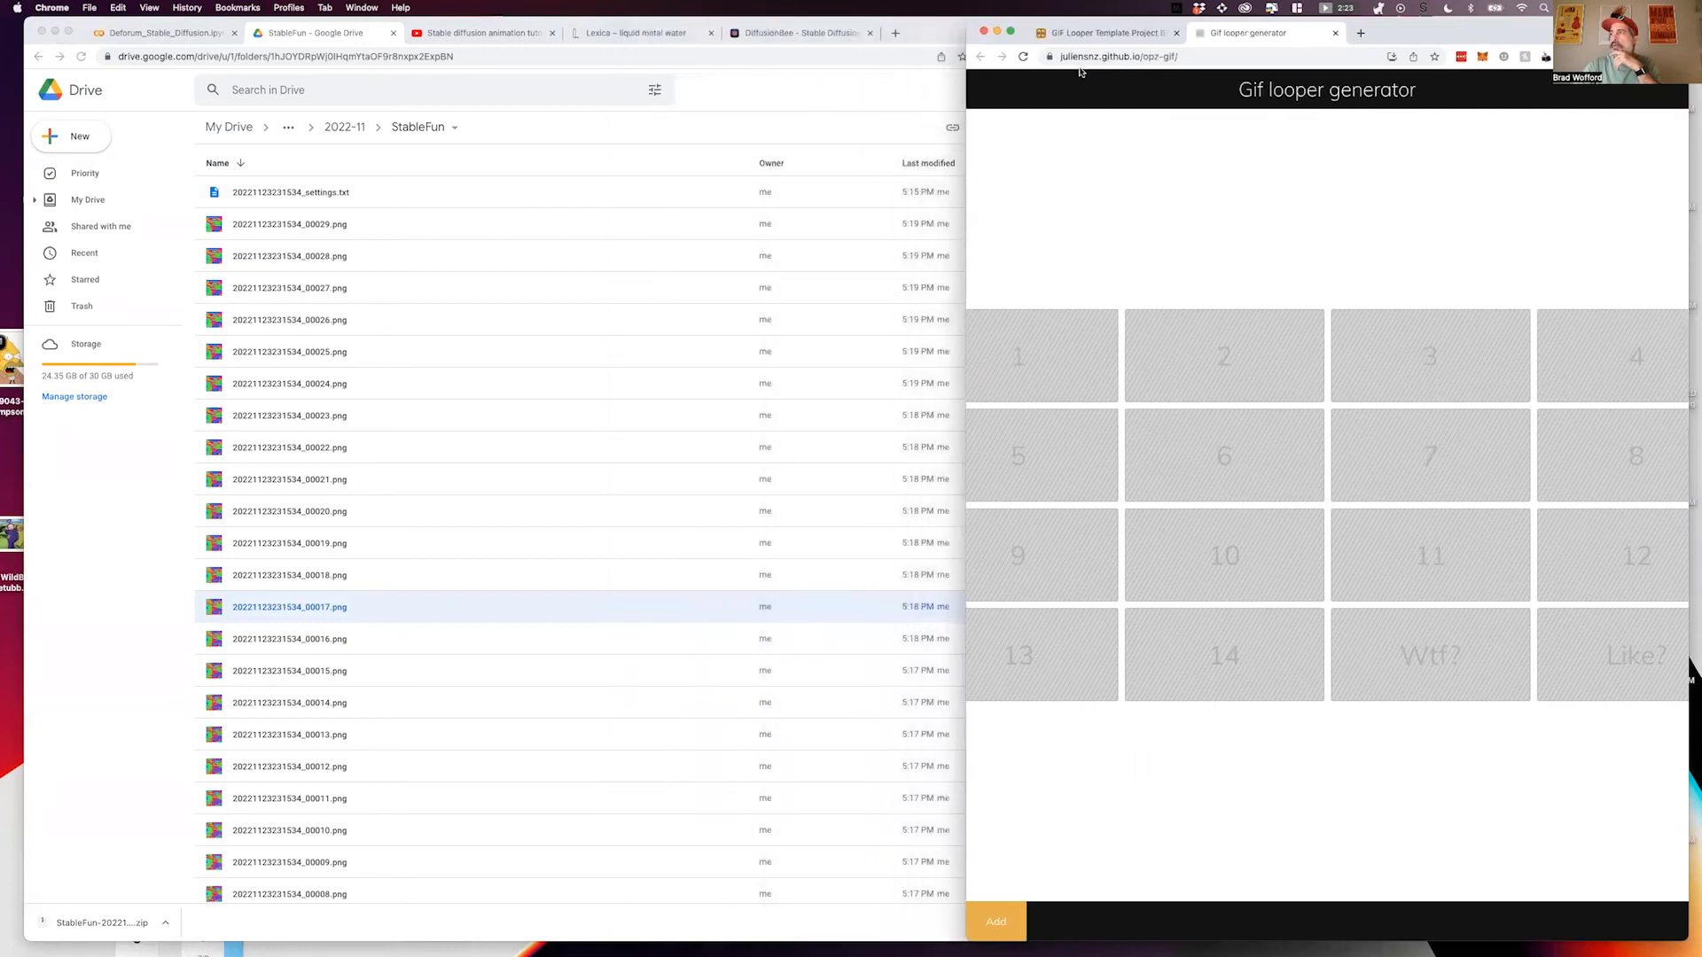
{"action": "left_click", "coordinate": [1093, 37]}
{"action": "left_click", "coordinate": [1243, 345]}
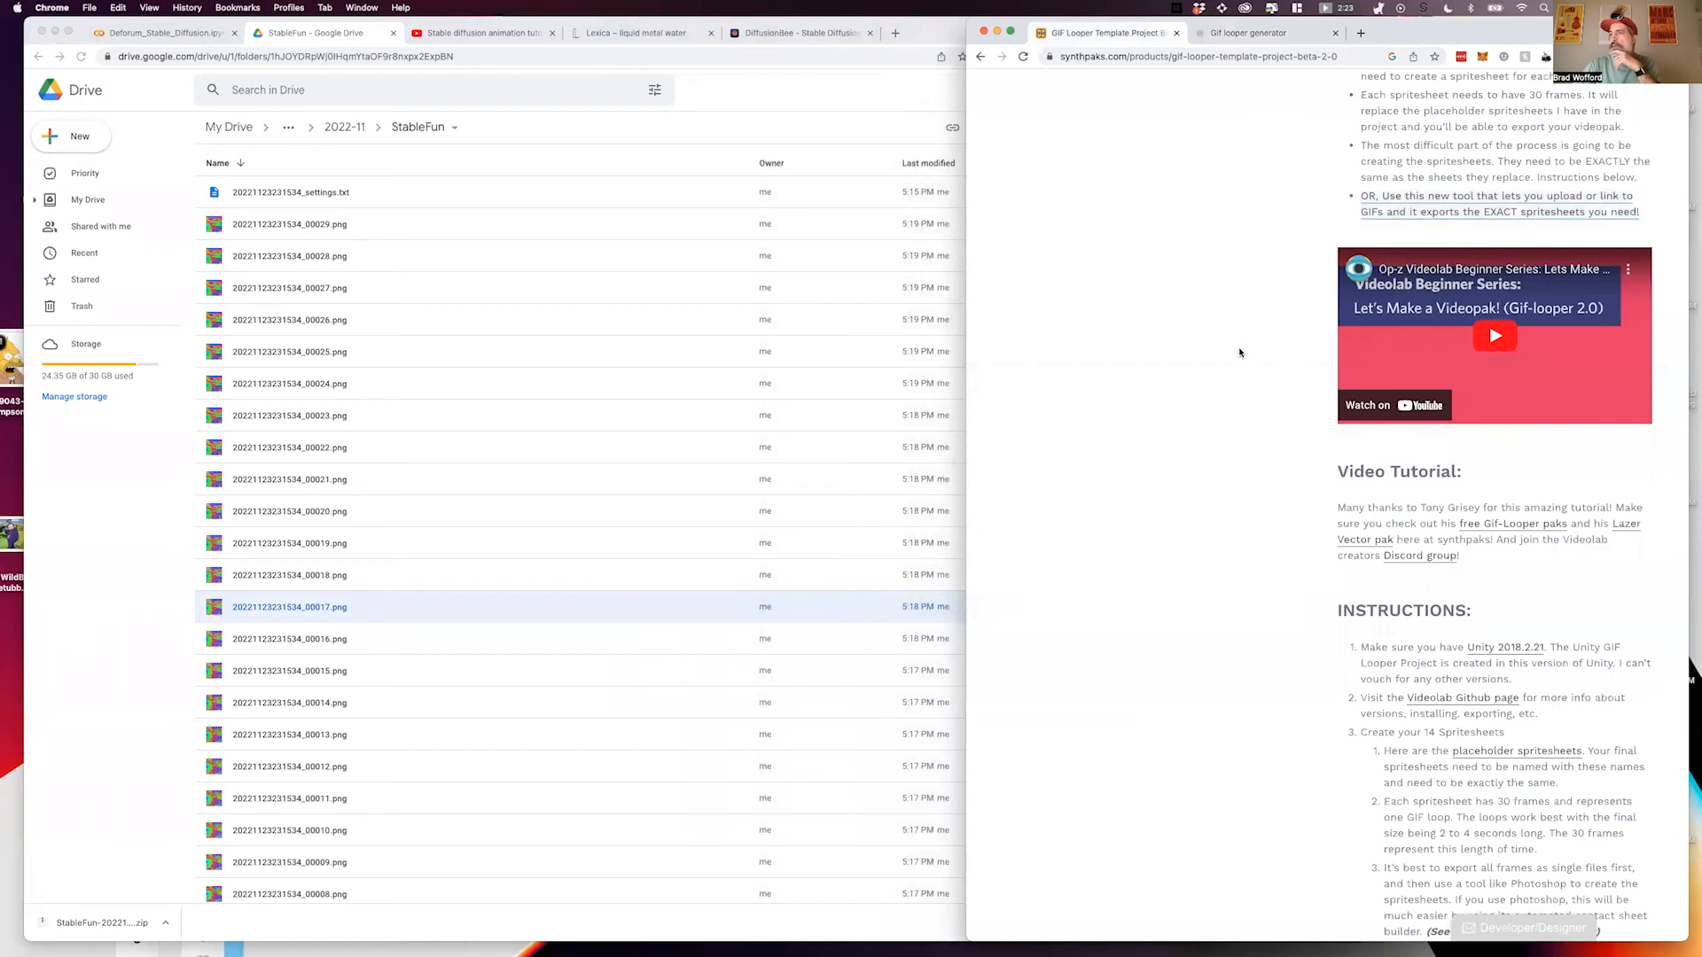
{"action": "scroll", "coordinate": [1238, 349], "scroll_direction": "down", "scroll_amount": 8}
{"action": "left_click", "coordinate": [184, 32]}
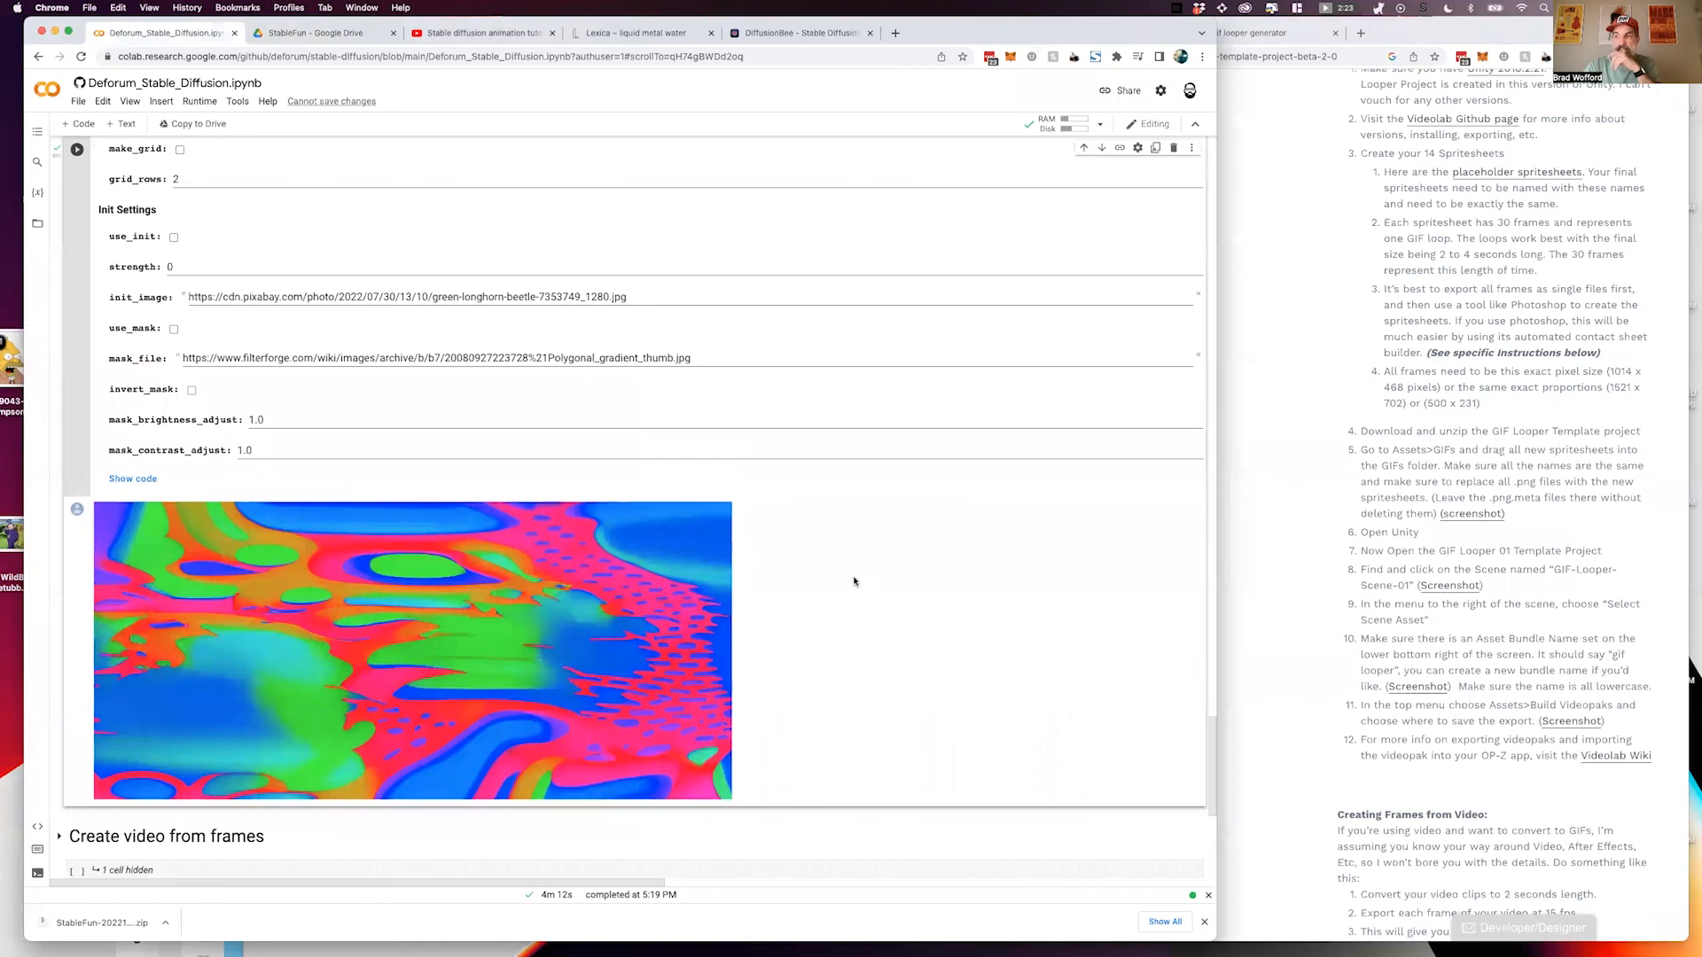
{"action": "left_click", "coordinate": [325, 33]}
{"action": "double_click", "coordinate": [431, 228]}
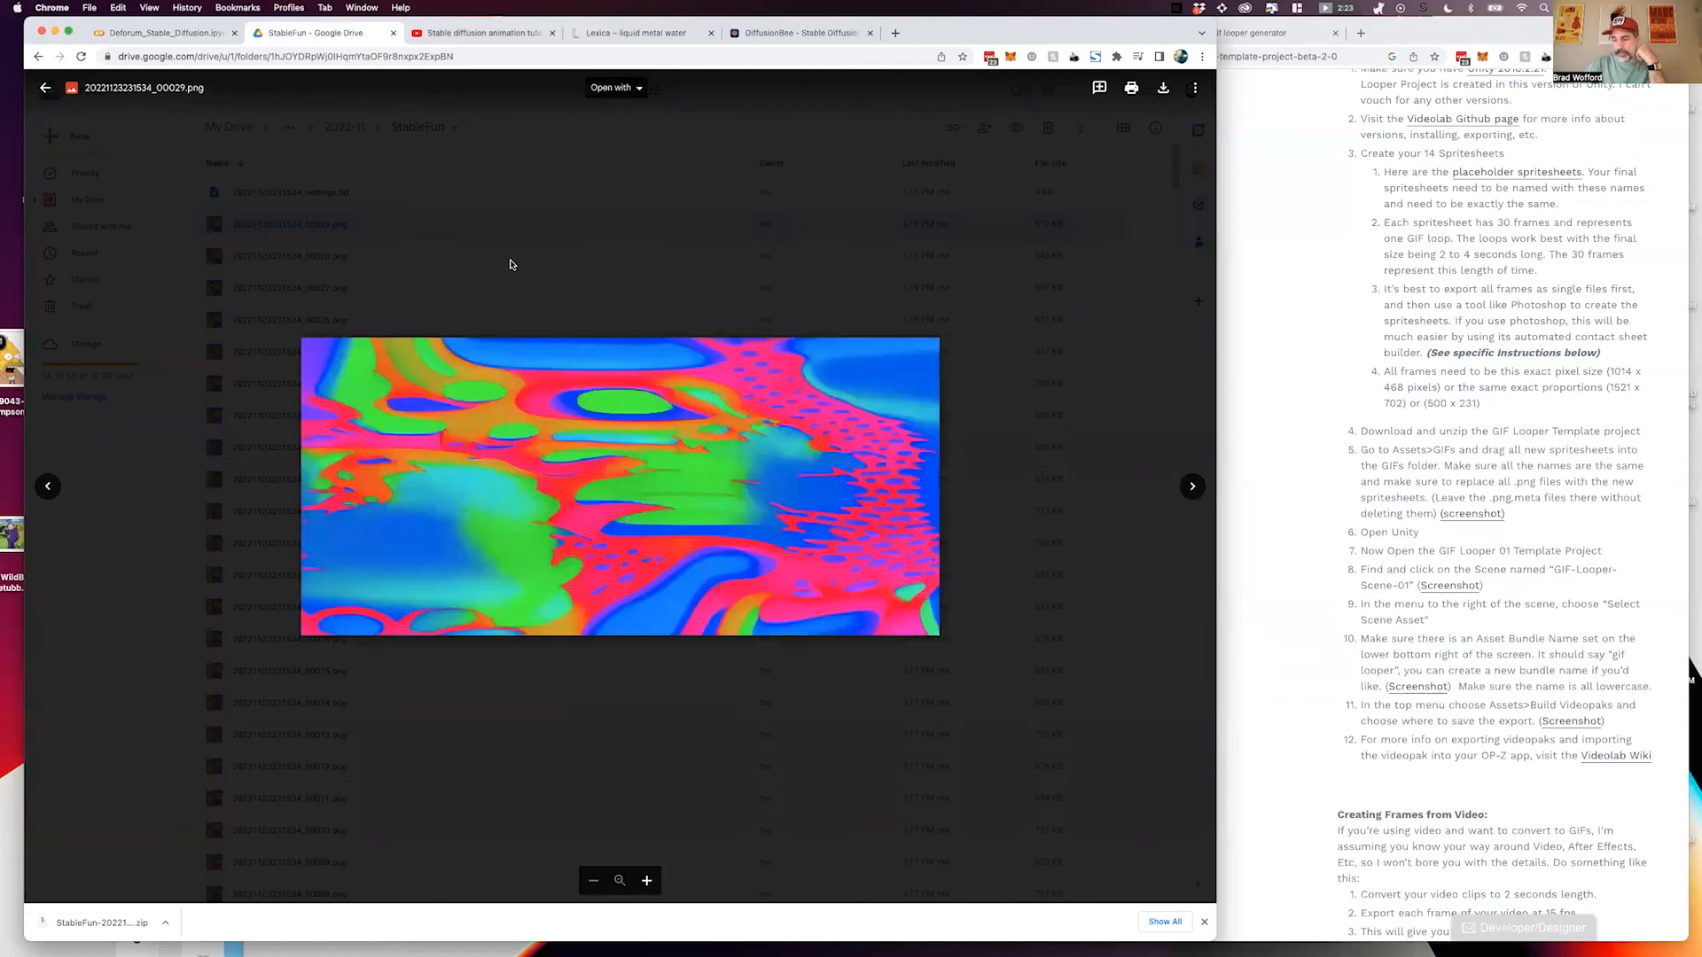
{"action": "key", "text": "Right"}
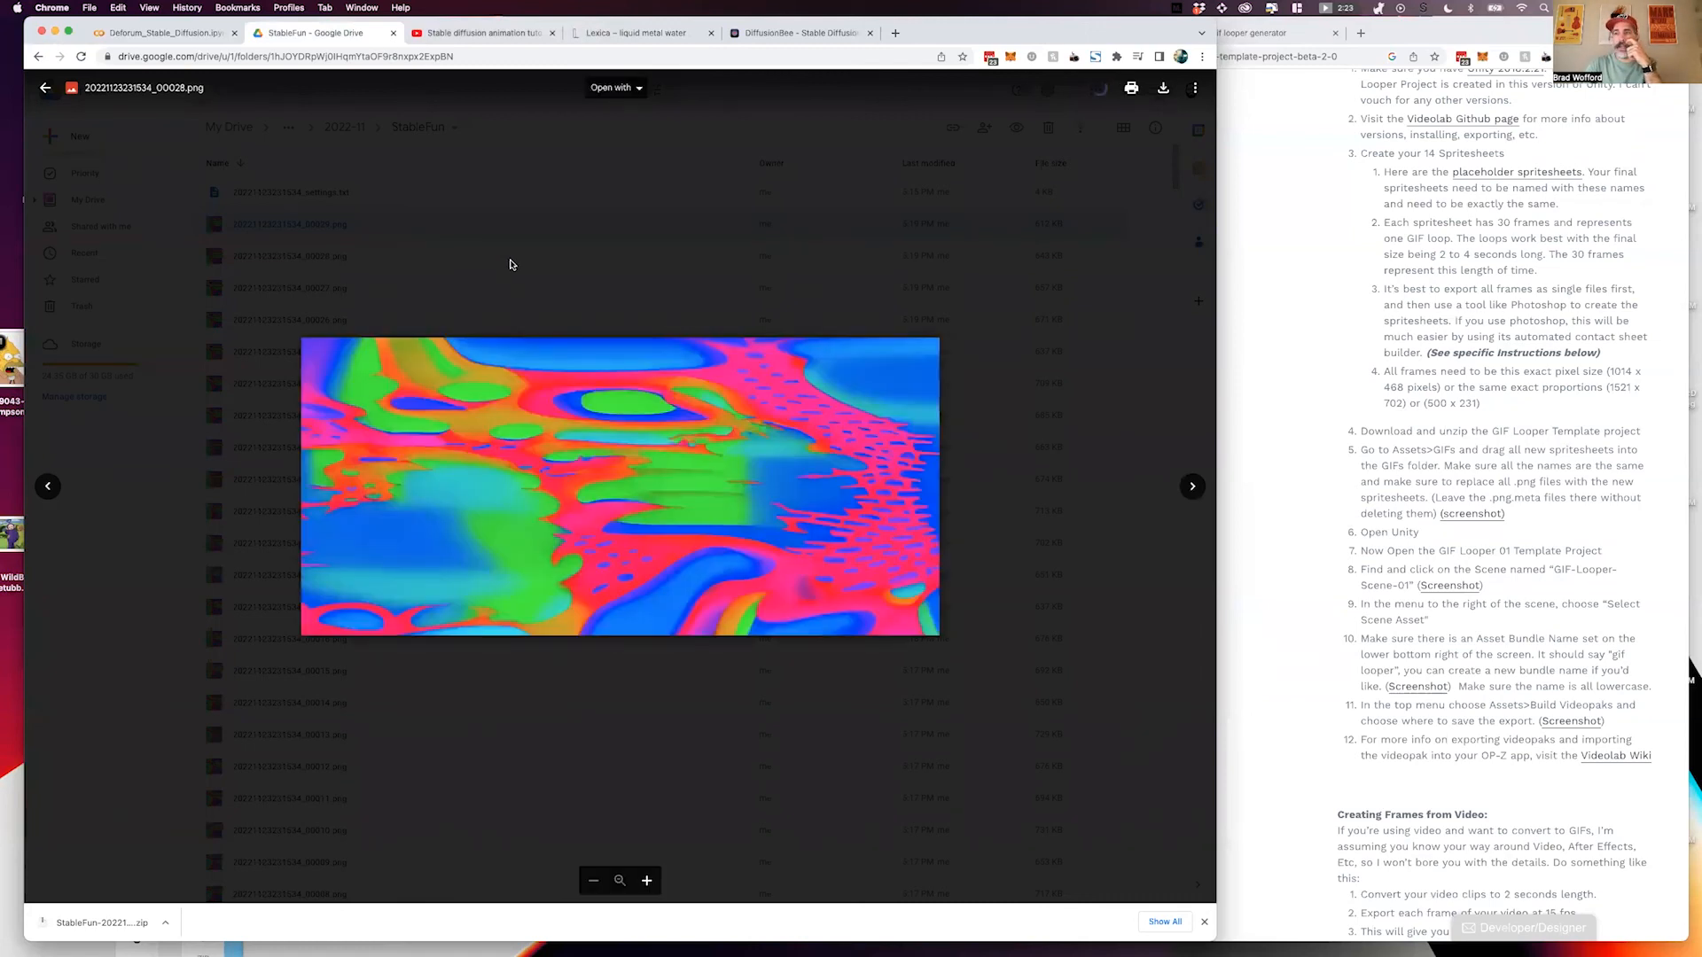
{"action": "key", "text": "Right"}
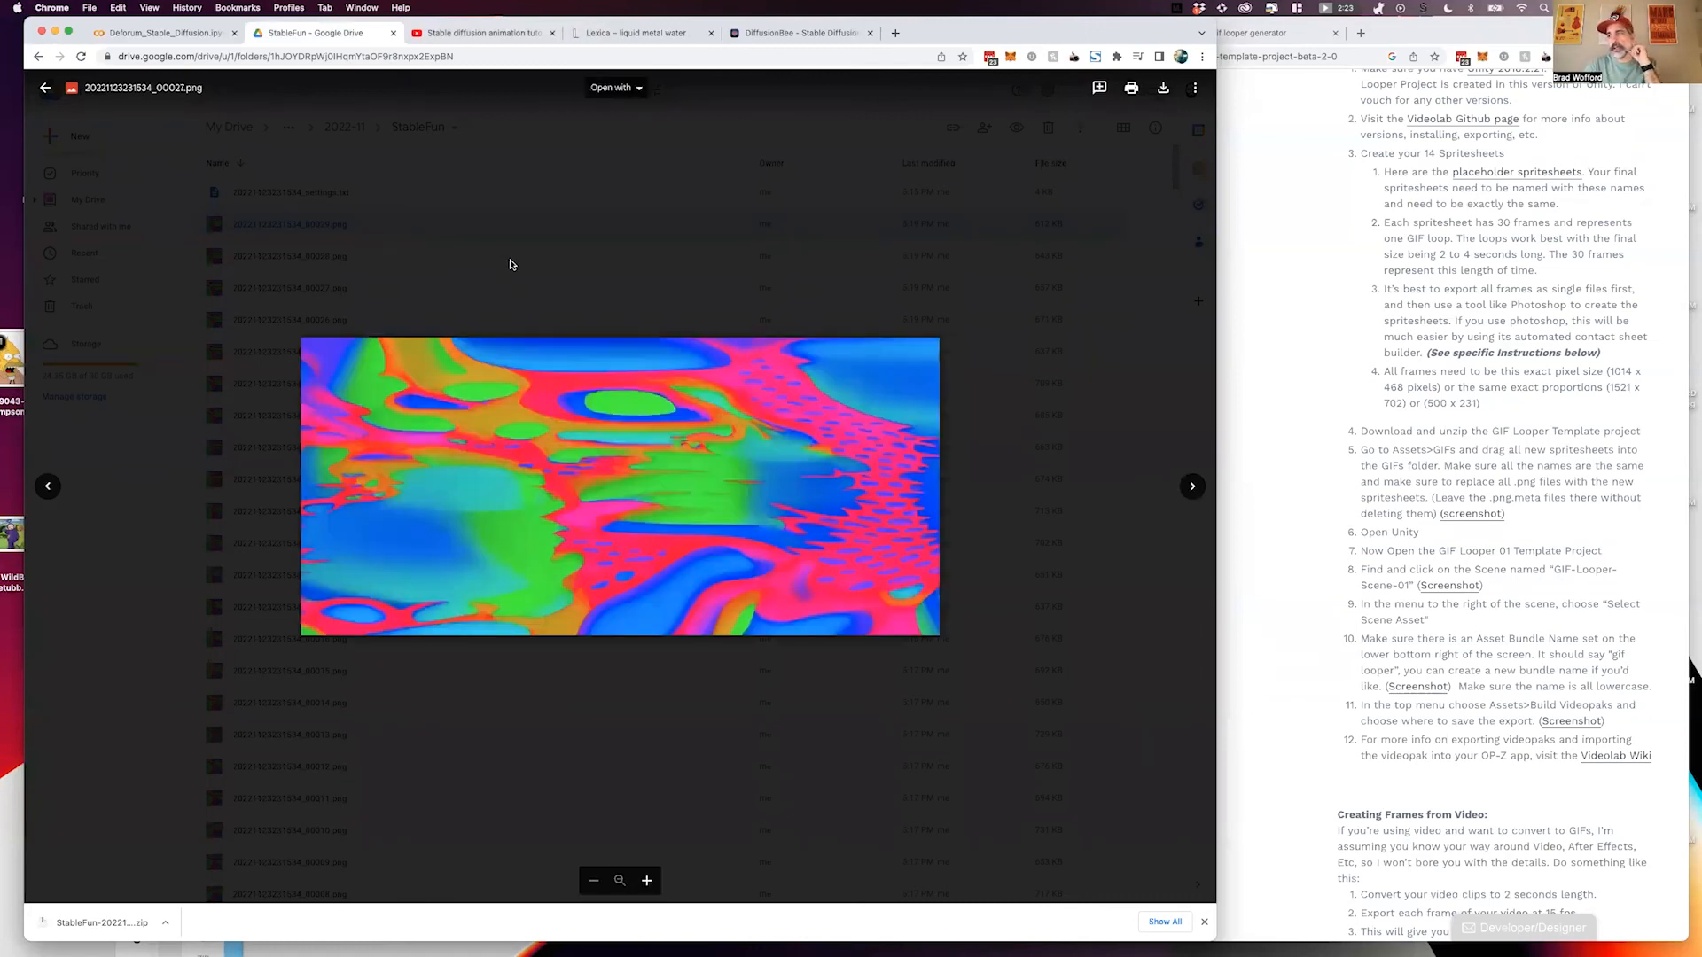
{"action": "key", "text": "Right"}
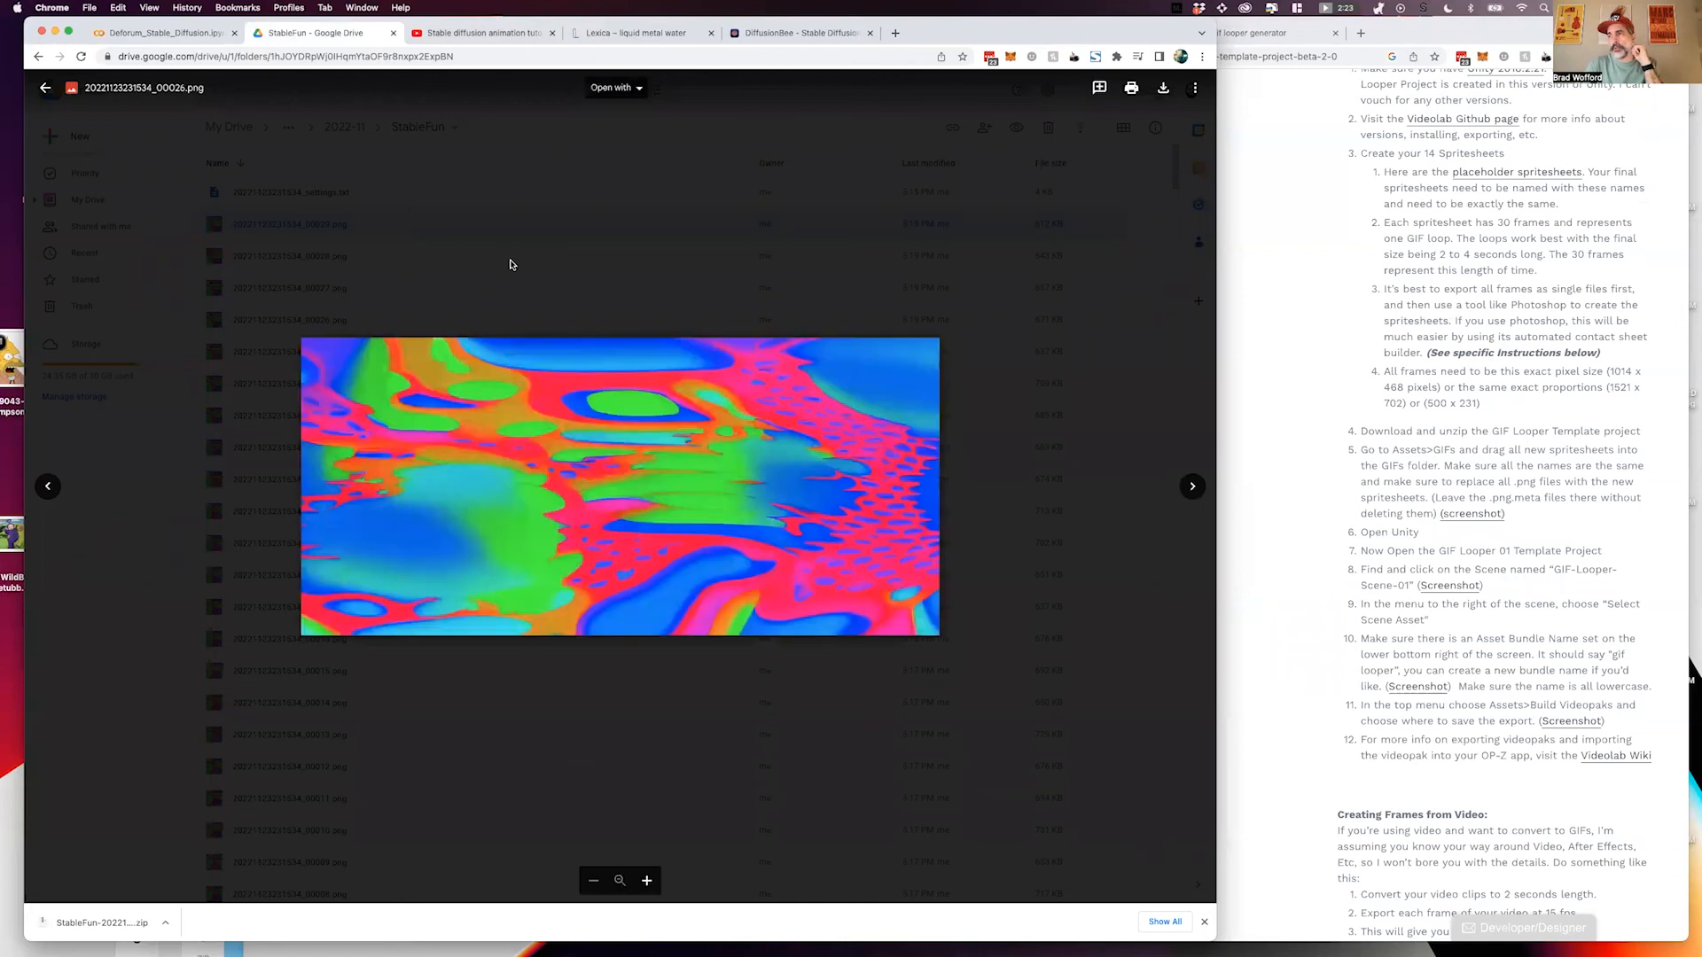
Cycle back and forth through the rendered frames to review the loop's motion, close the preview, and return to the Deforum notebook.
{"action": "key", "text": "Escape"}
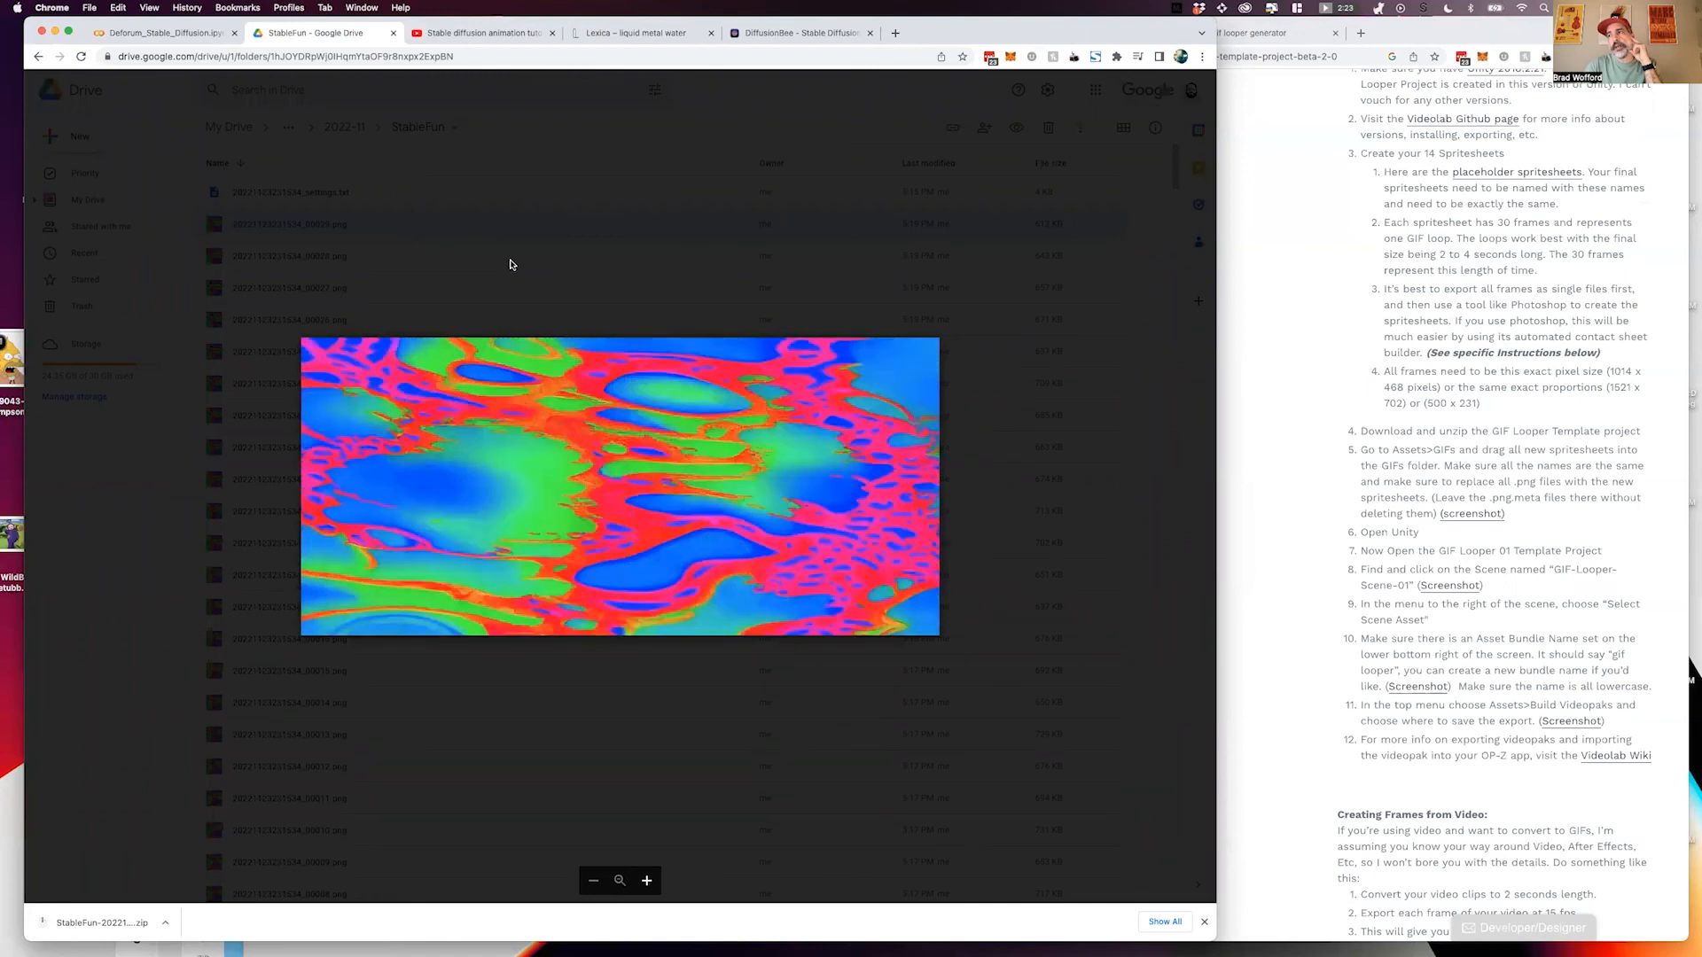
{"action": "key", "text": "Left"}
{"action": "key", "text": "Left"}
{"action": "key", "text": "Right"}
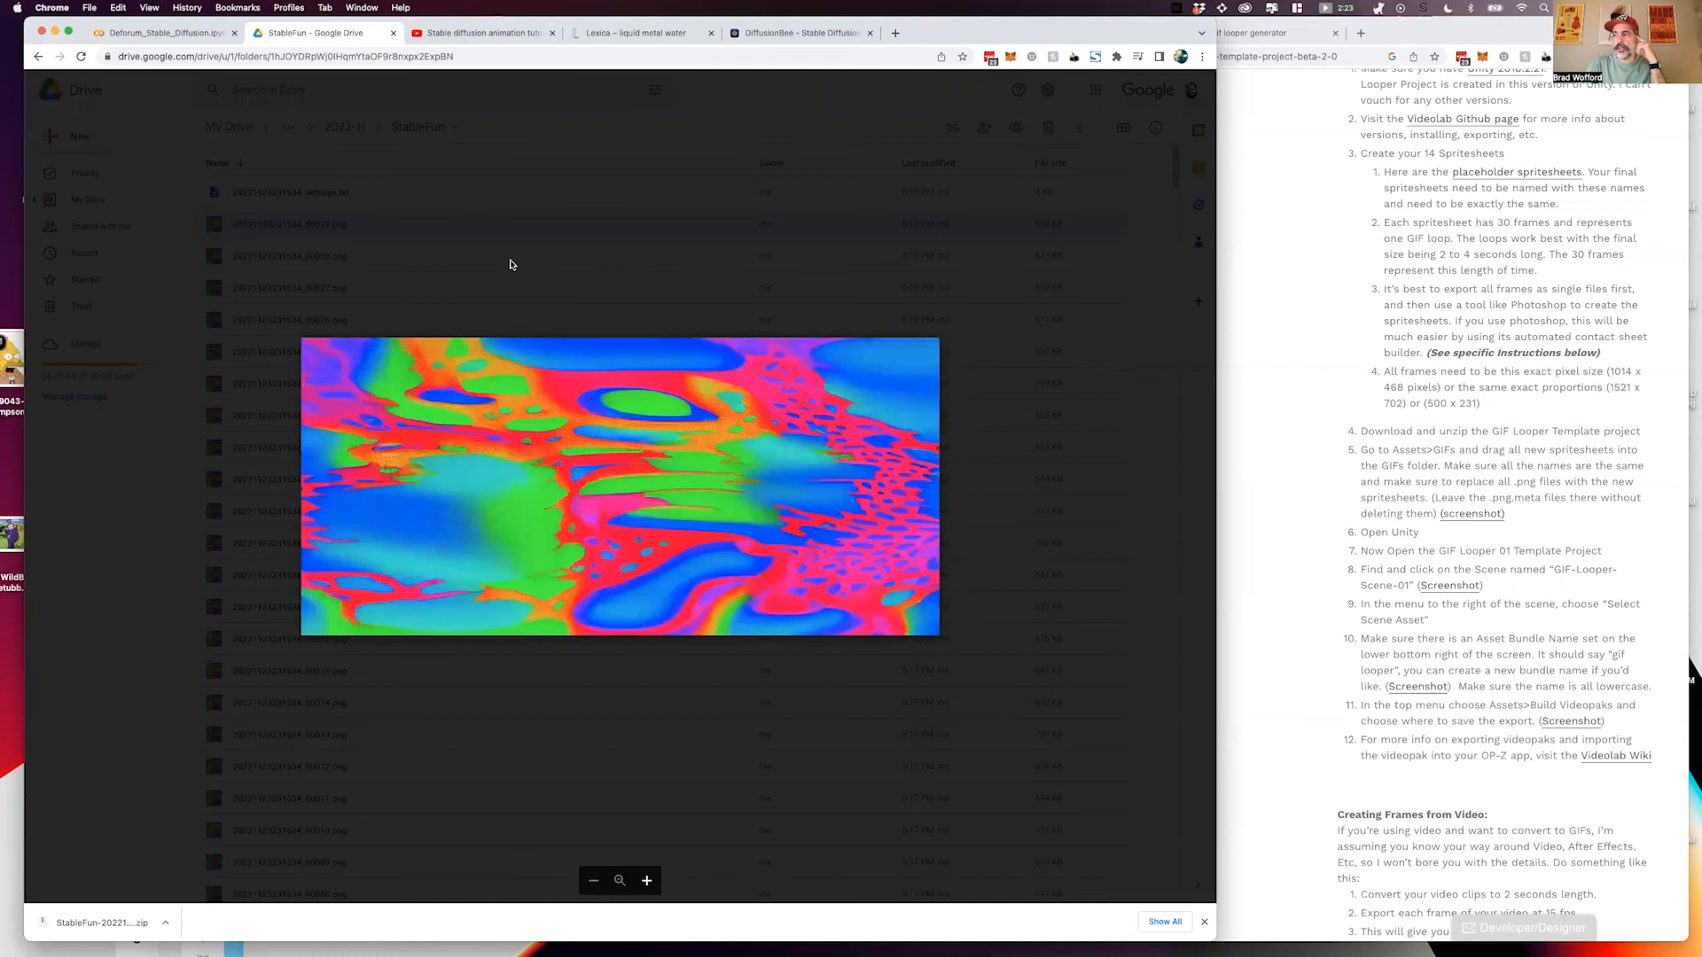
{"action": "key", "text": "Left"}
{"action": "key", "text": "Left"}
{"action": "key", "text": "Right"}
{"action": "key", "text": "Right"}
{"action": "key", "text": "Right"}
{"action": "key", "text": "Right"}
{"action": "key", "text": "Right"}
{"action": "key", "text": "Right"}
{"action": "key", "text": "Right"}
{"action": "key", "text": "Right"}
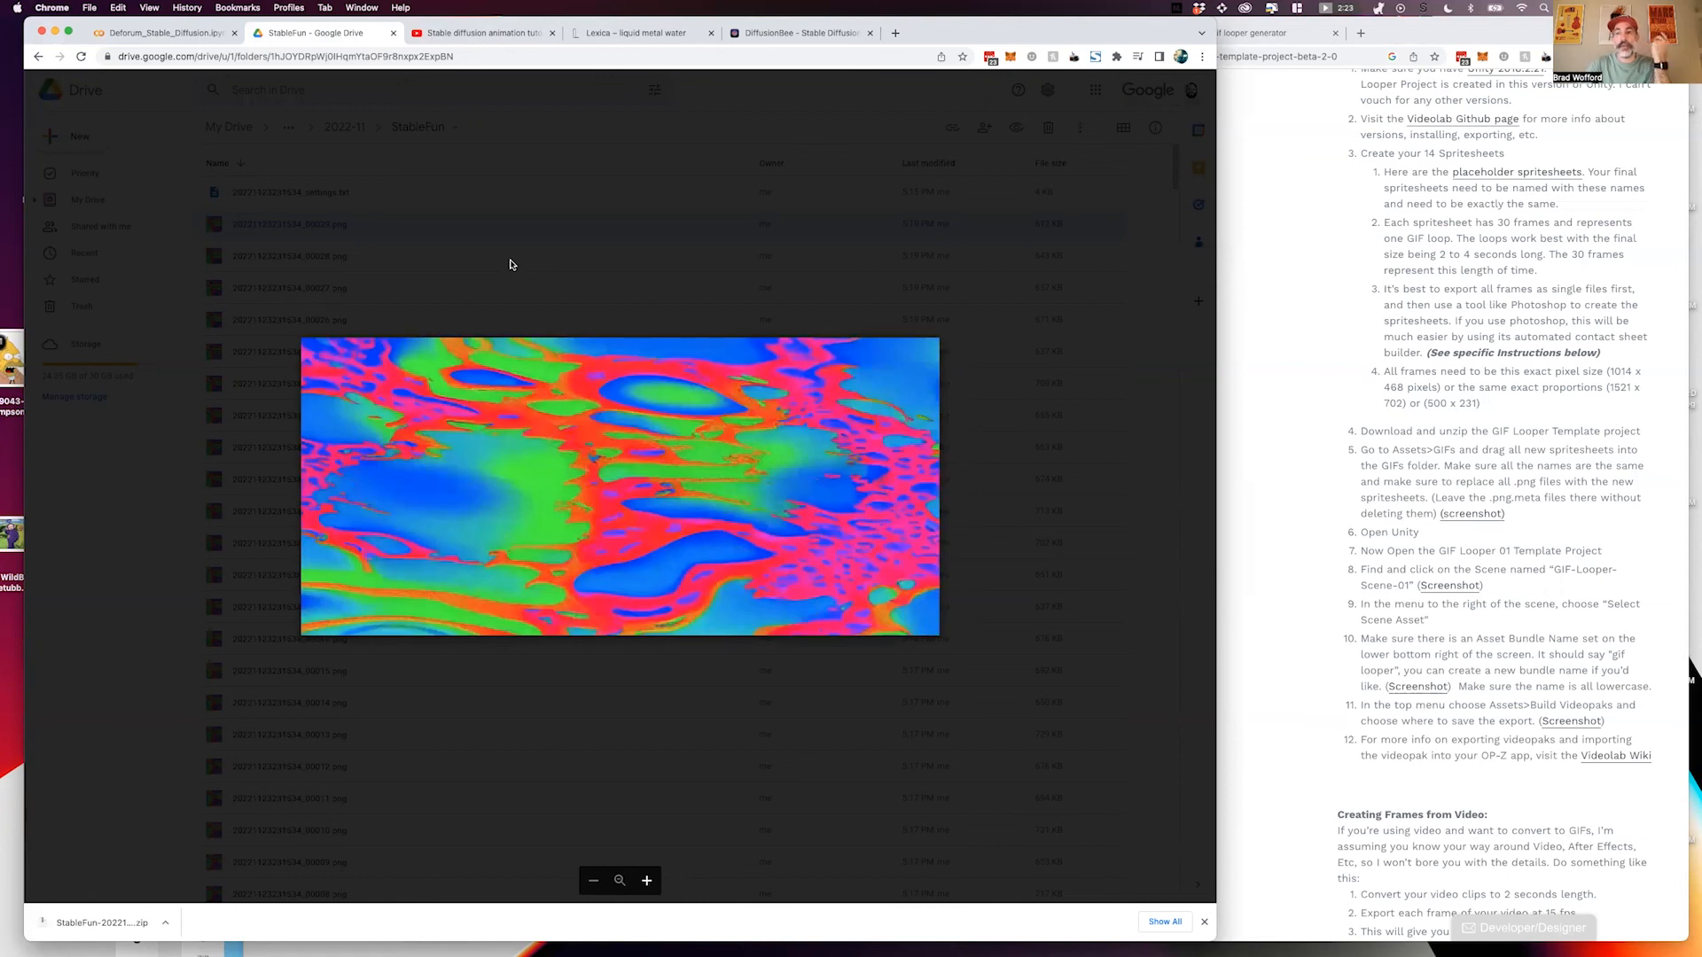
{"action": "left_click", "coordinate": [567, 260]}
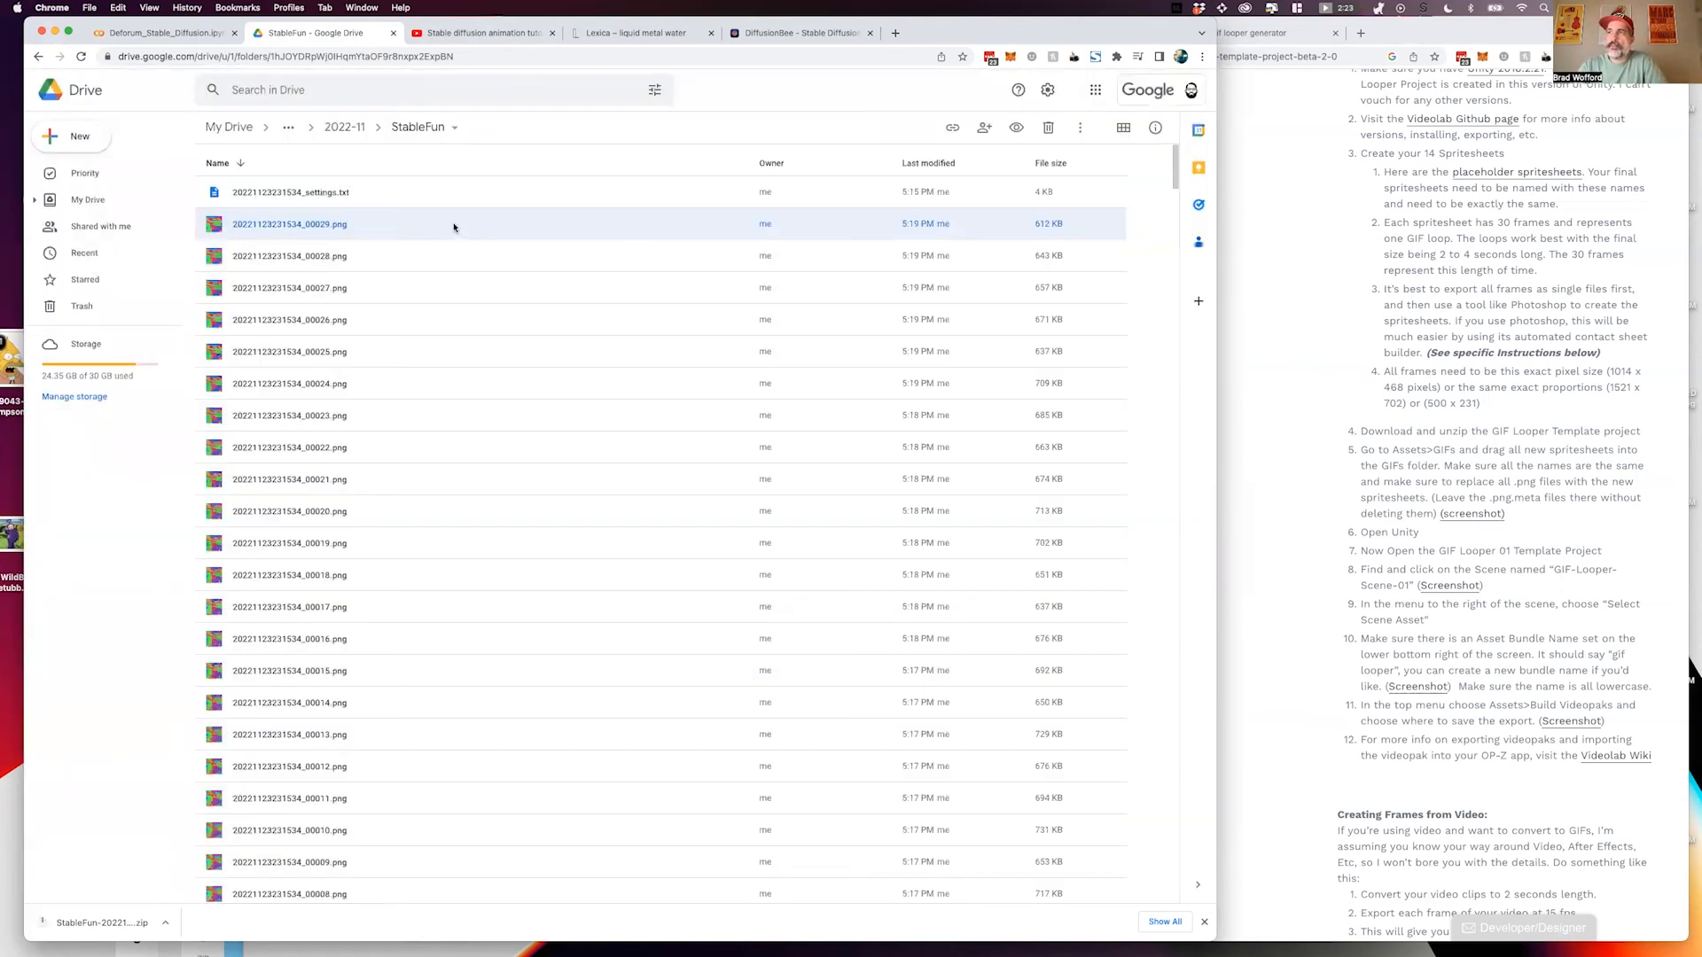
{"action": "left_click", "coordinate": [180, 32]}
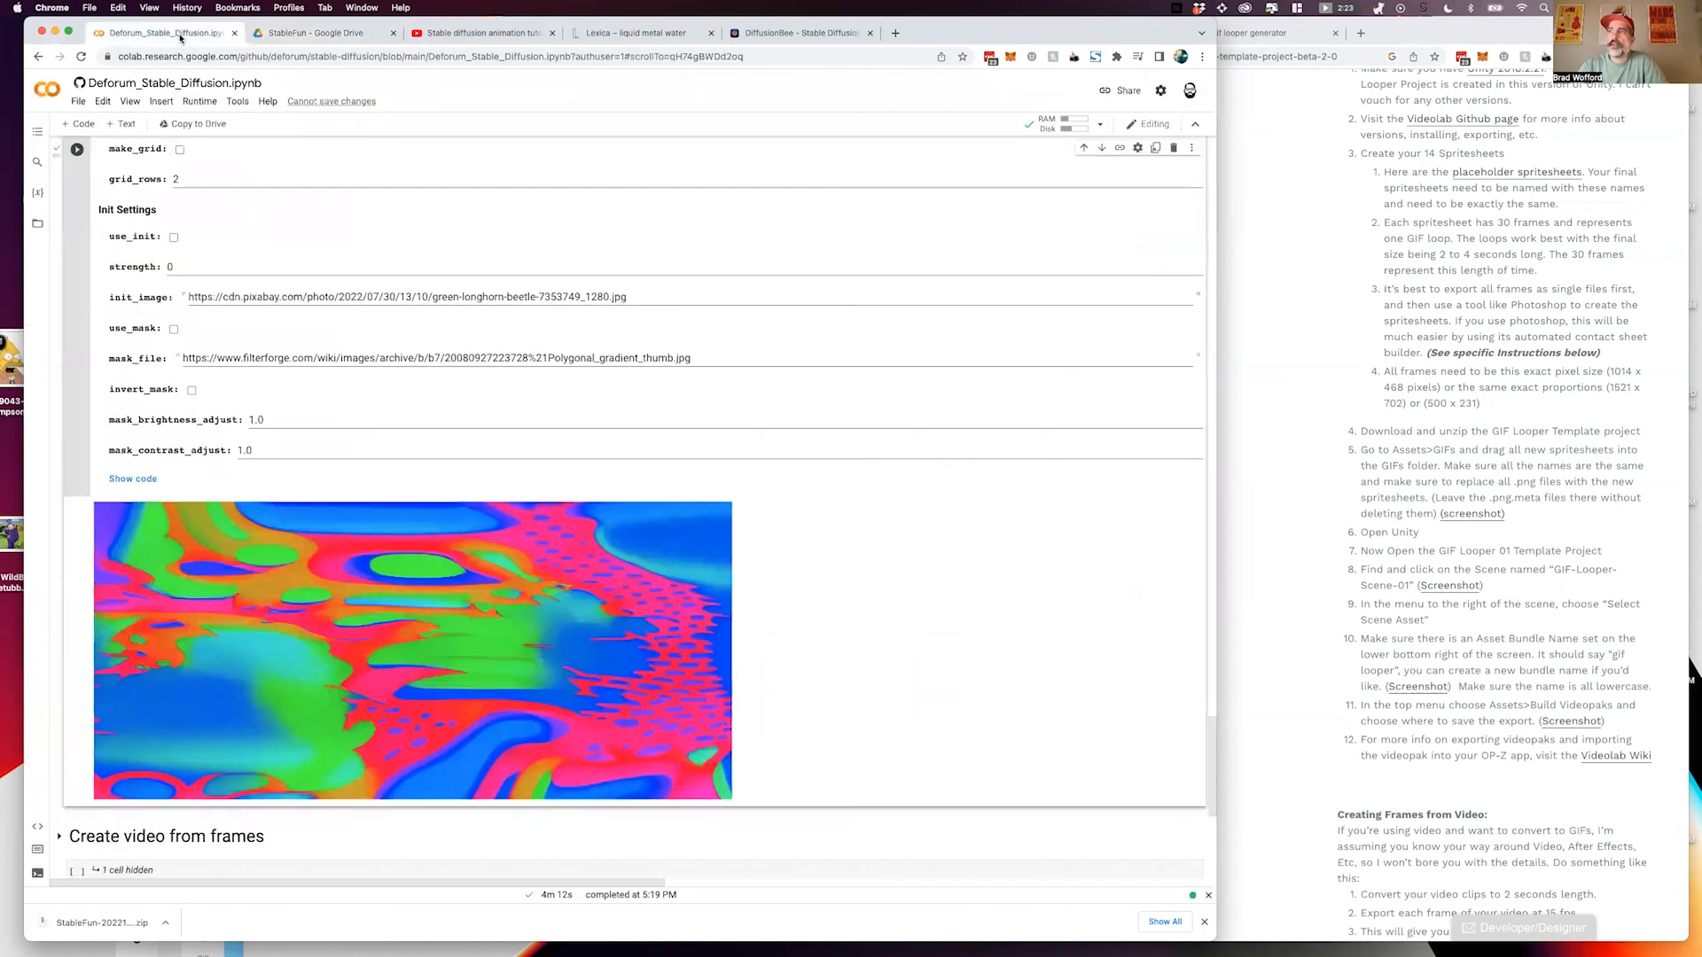